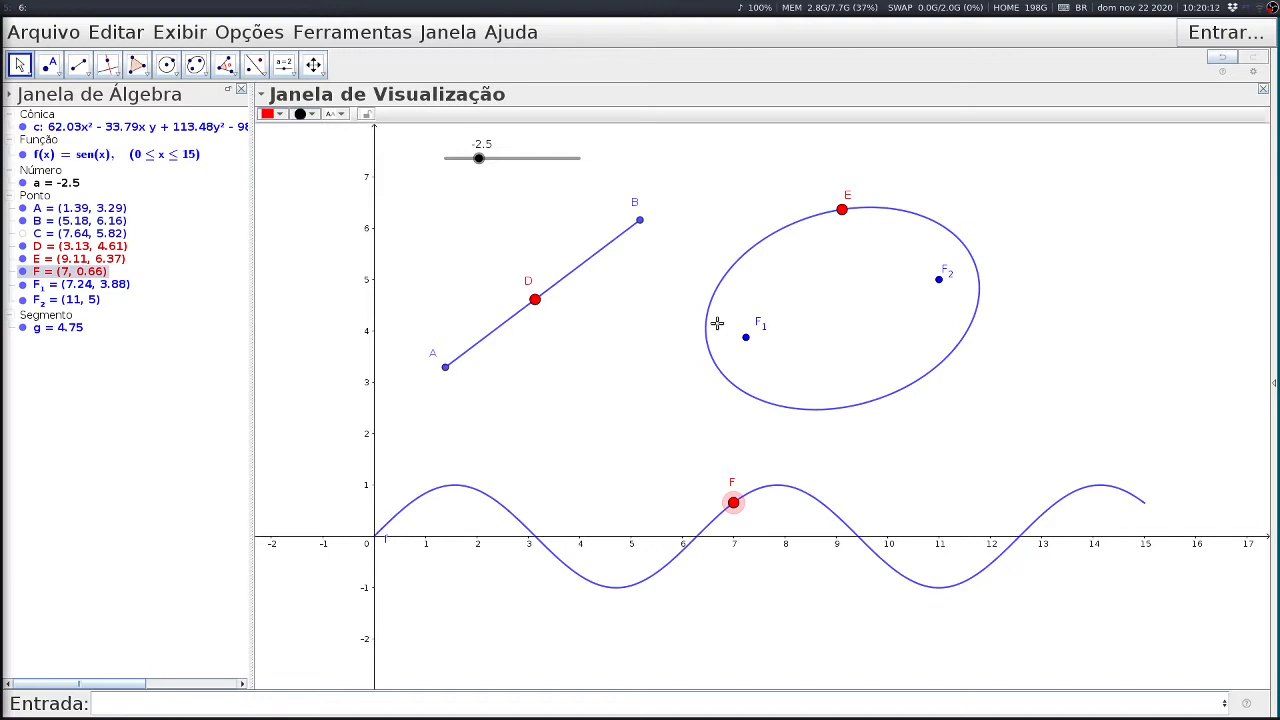
- Try animating point E around the ellipse and switch its animation off again
{"action": "right_click", "coordinate": [843, 212]}
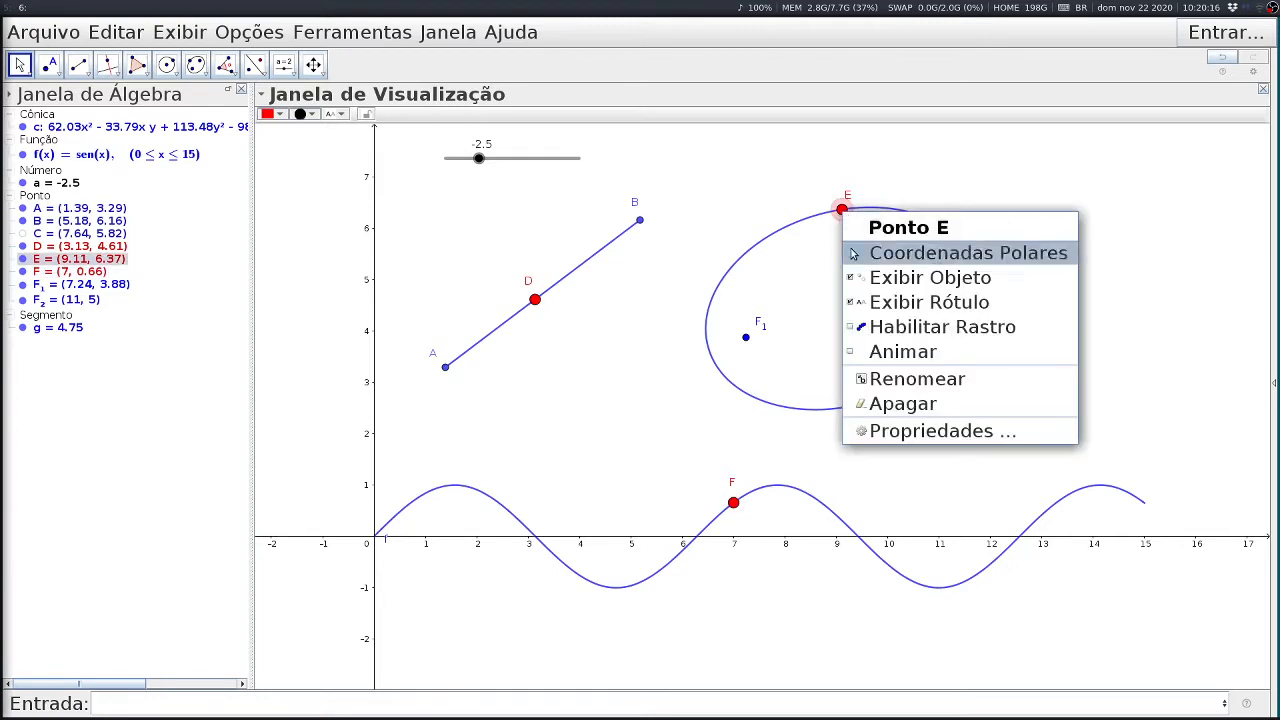
{"action": "left_click", "coordinate": [883, 354]}
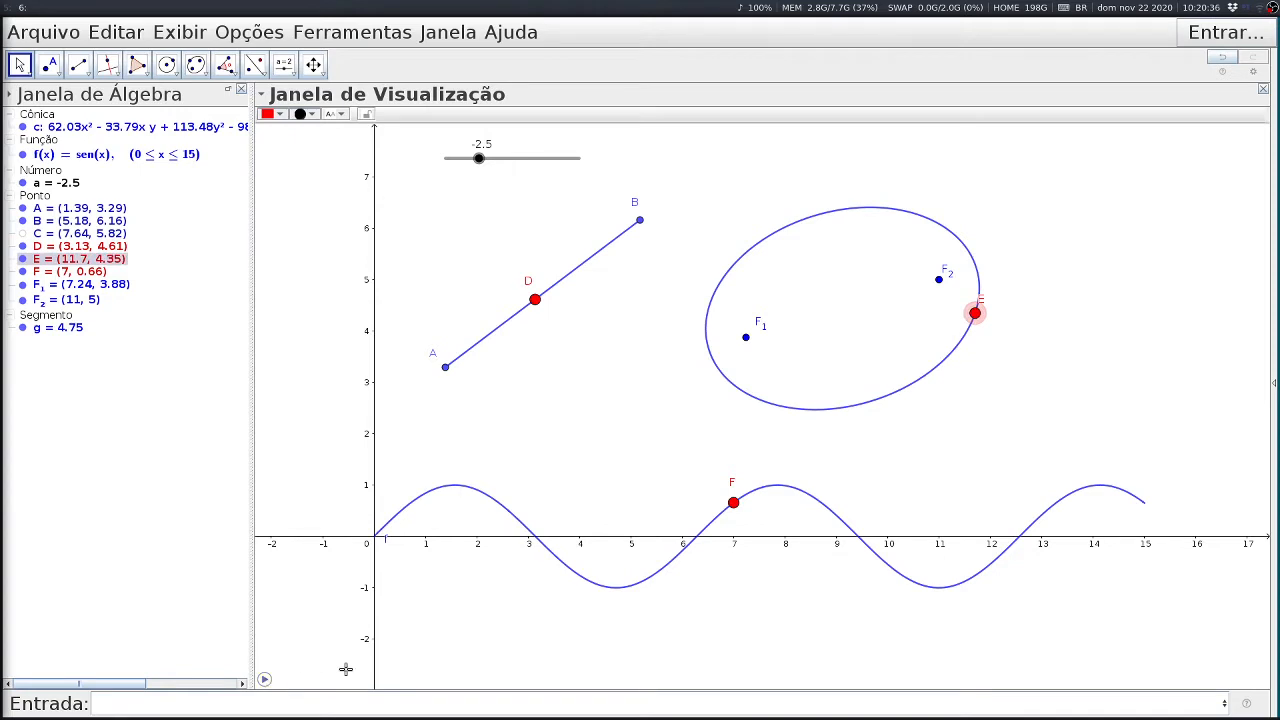
{"action": "left_click", "coordinate": [264, 682]}
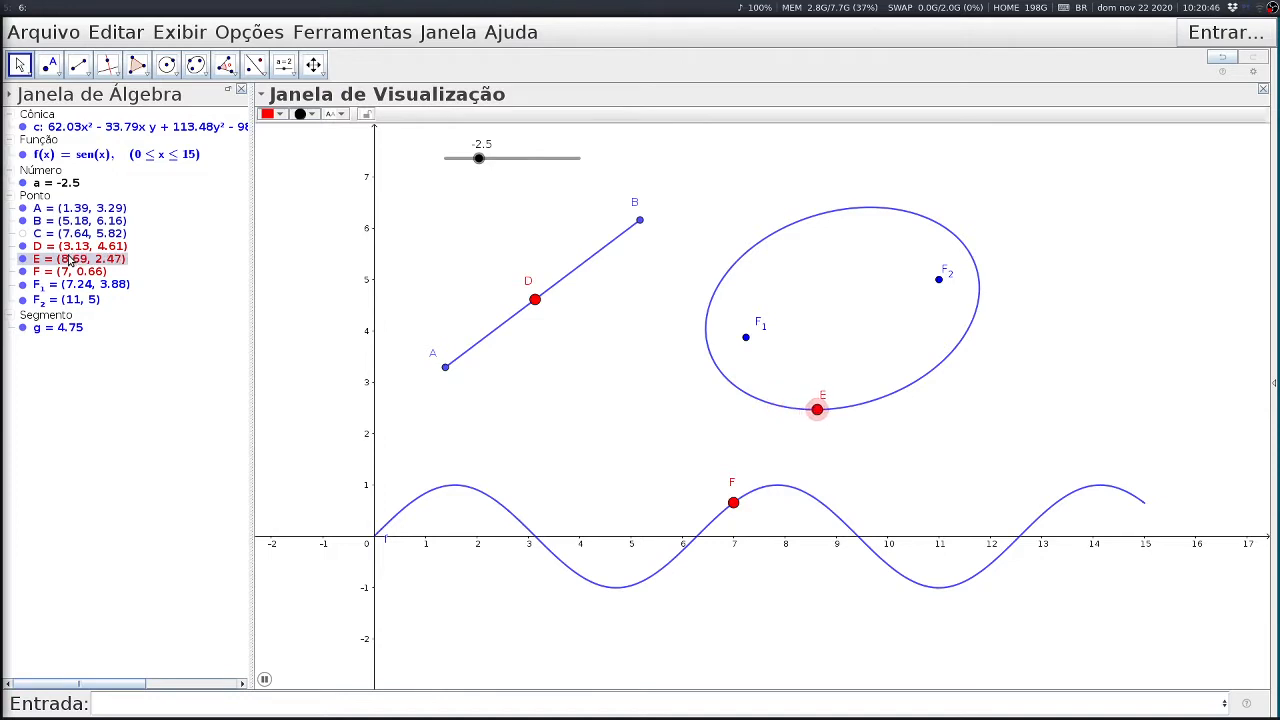
{"action": "right_click", "coordinate": [70, 260]}
{"action": "left_click", "coordinate": [105, 406]}
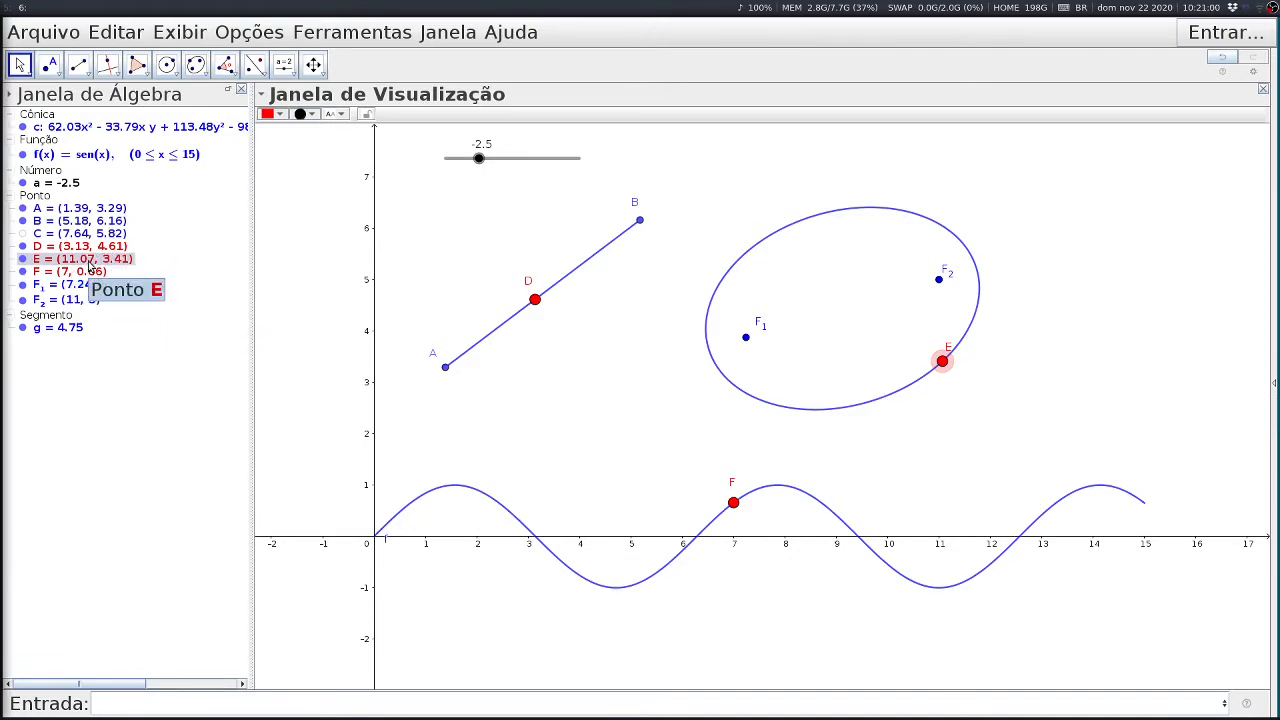
- Turn on animation for point D on the segment, point E on the ellipse and point F on the sine curve
{"action": "right_click", "coordinate": [535, 299]}
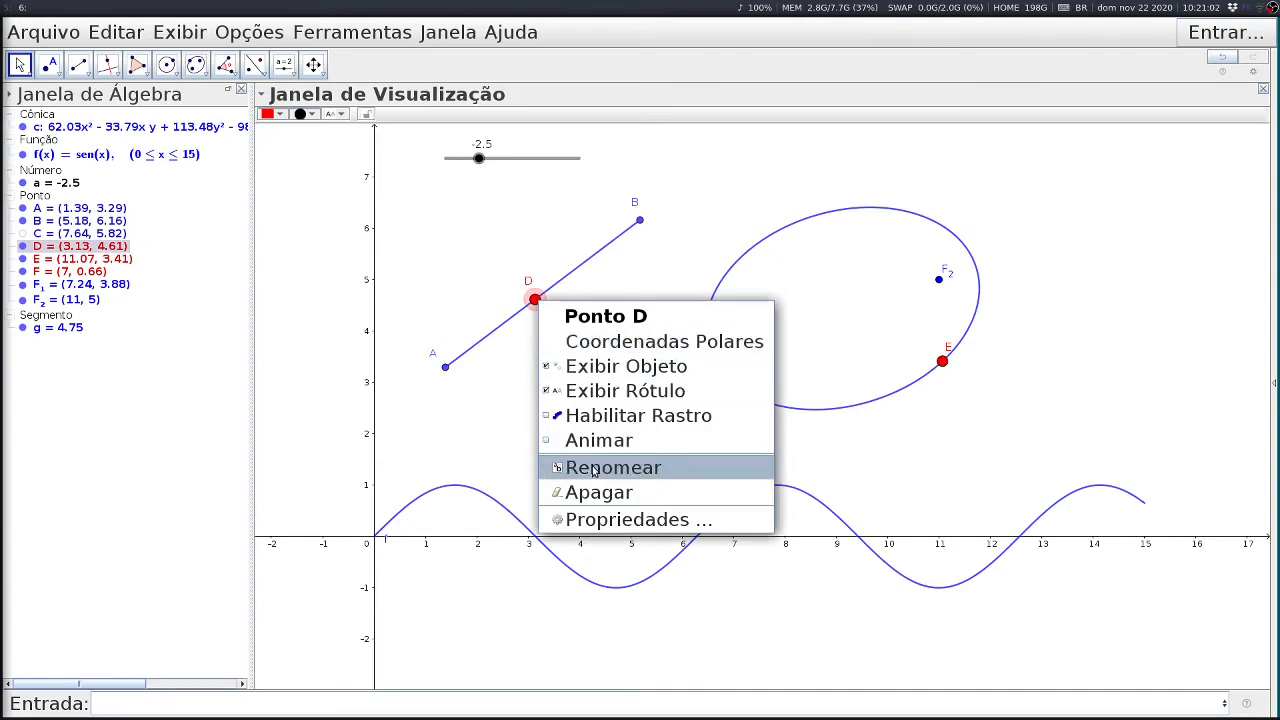
{"action": "left_click", "coordinate": [598, 442]}
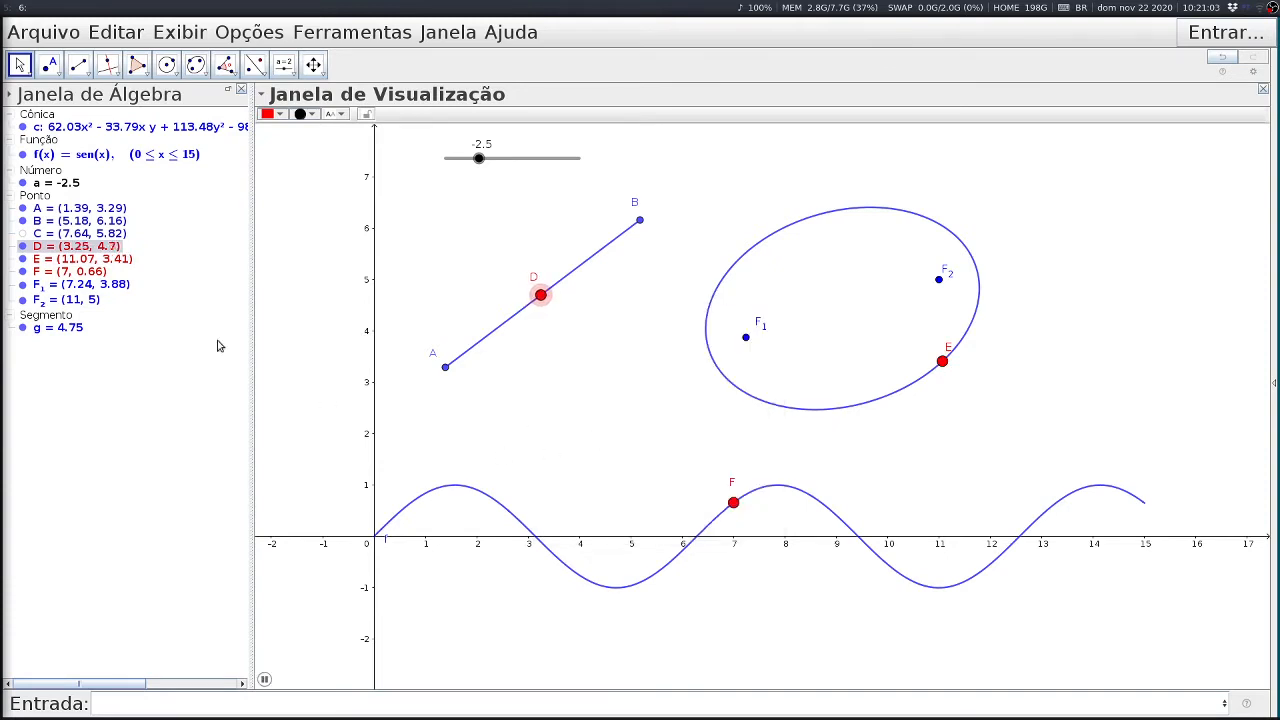
{"action": "right_click", "coordinate": [108, 261]}
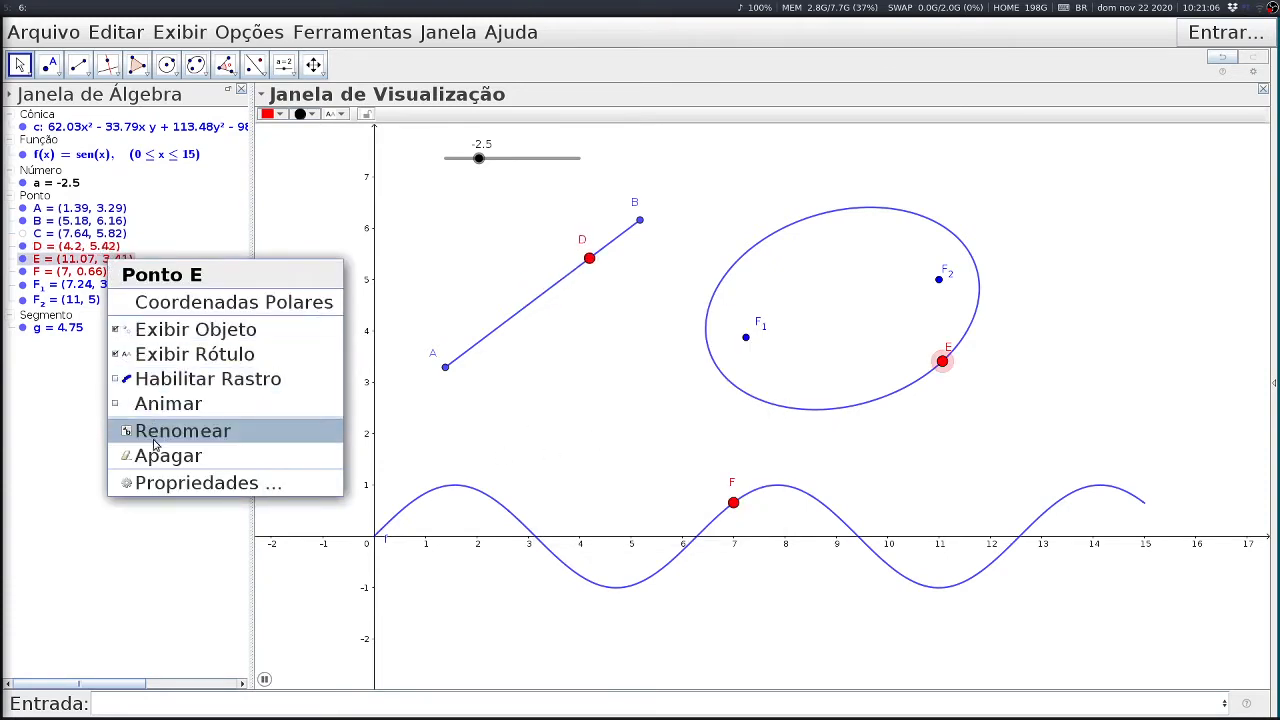
{"action": "left_click", "coordinate": [213, 402]}
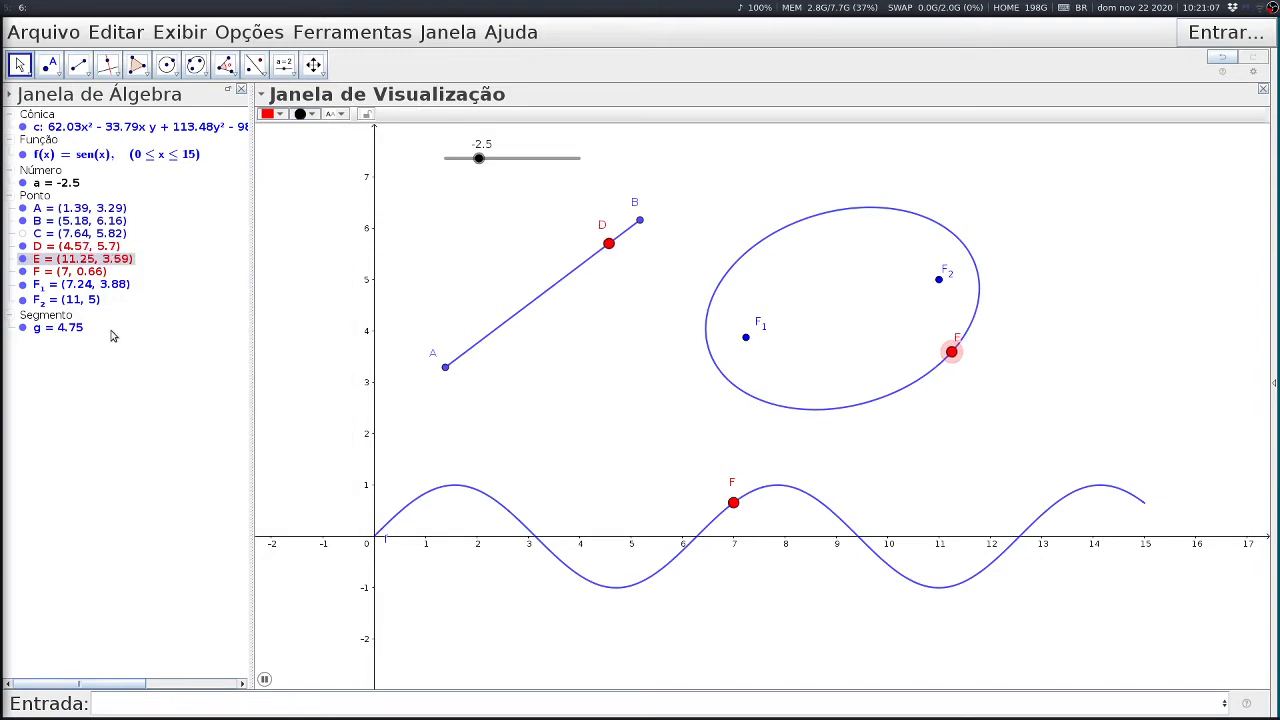
{"action": "right_click", "coordinate": [76, 276]}
{"action": "left_click", "coordinate": [139, 414]}
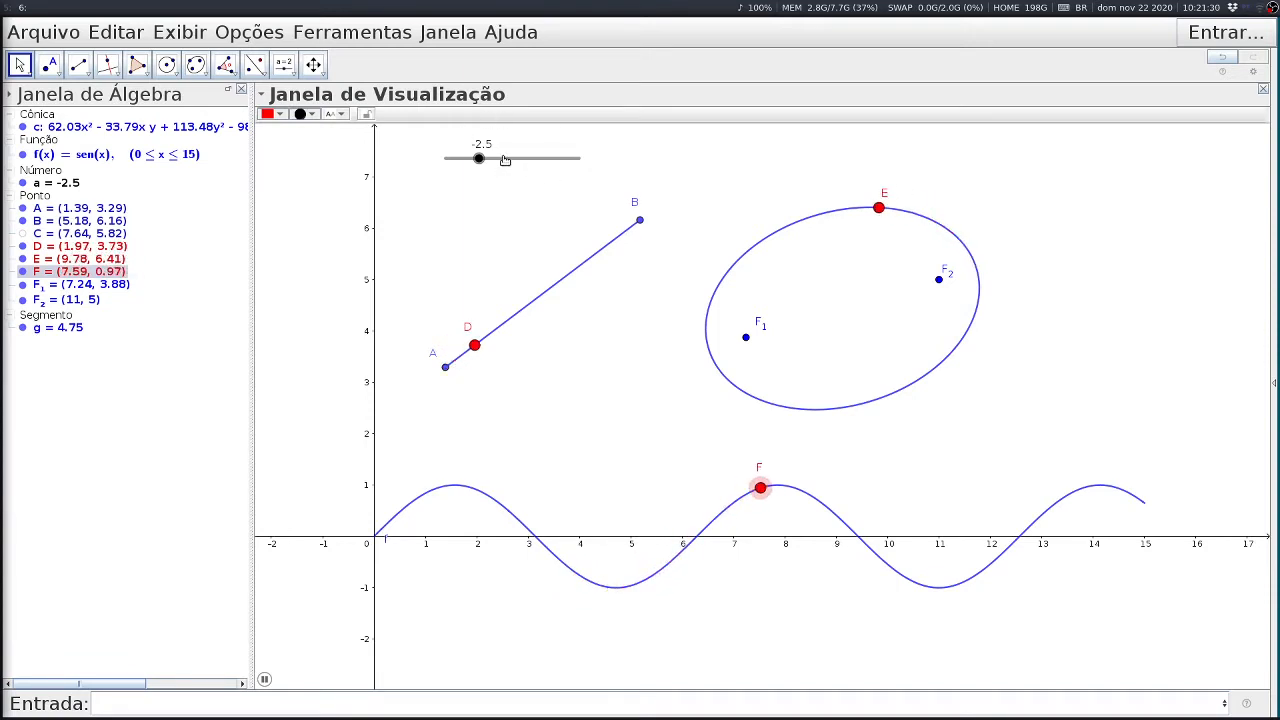
- Reposition slider a slightly down and toward the vertical axis, and set its value to -3.1
{"action": "left_click_drag", "start_coordinate": [500, 166], "coordinate": [472, 177]}
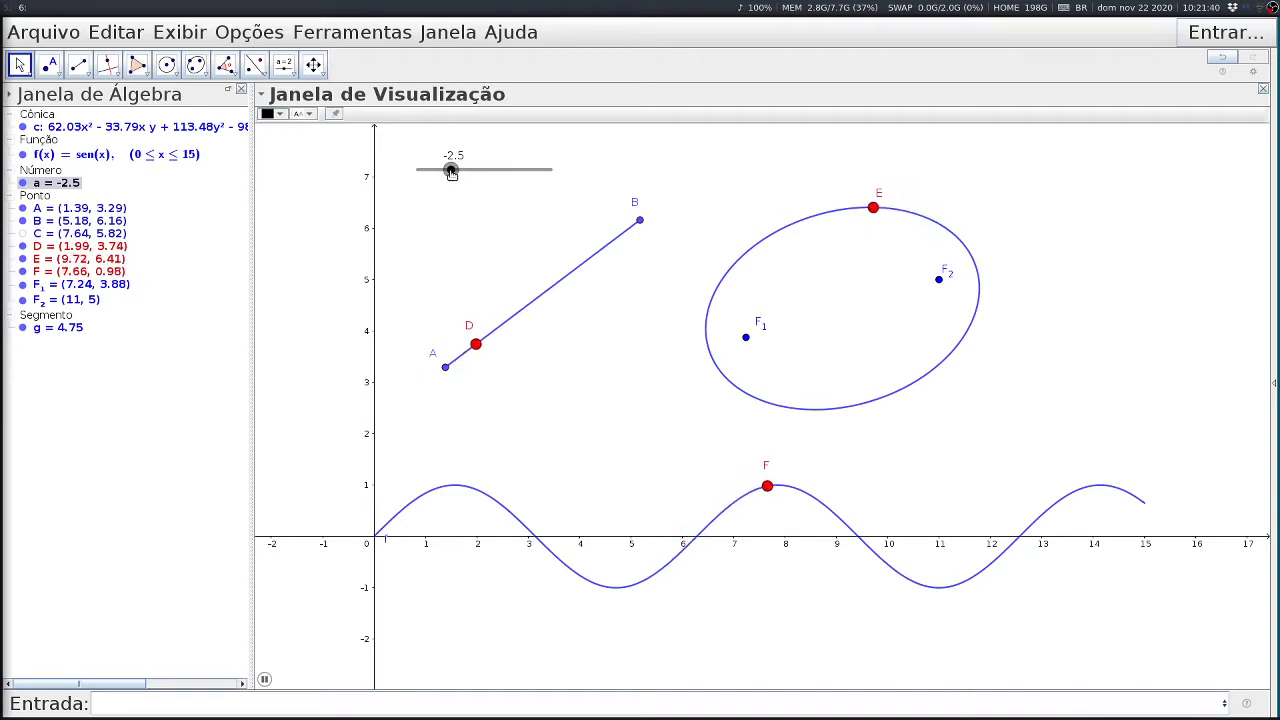
{"action": "mouse_move", "coordinate": [450, 170]}
{"action": "left_mouse_down"}
{"action": "mouse_move", "coordinate": [417, 172]}
{"action": "mouse_move", "coordinate": [544, 172]}
{"action": "mouse_move", "coordinate": [416, 171]}
{"action": "mouse_move", "coordinate": [543, 172]}
{"action": "mouse_move", "coordinate": [426, 172]}
{"action": "mouse_move", "coordinate": [520, 172]}
{"action": "mouse_move", "coordinate": [443, 172]}
{"action": "left_mouse_up"}
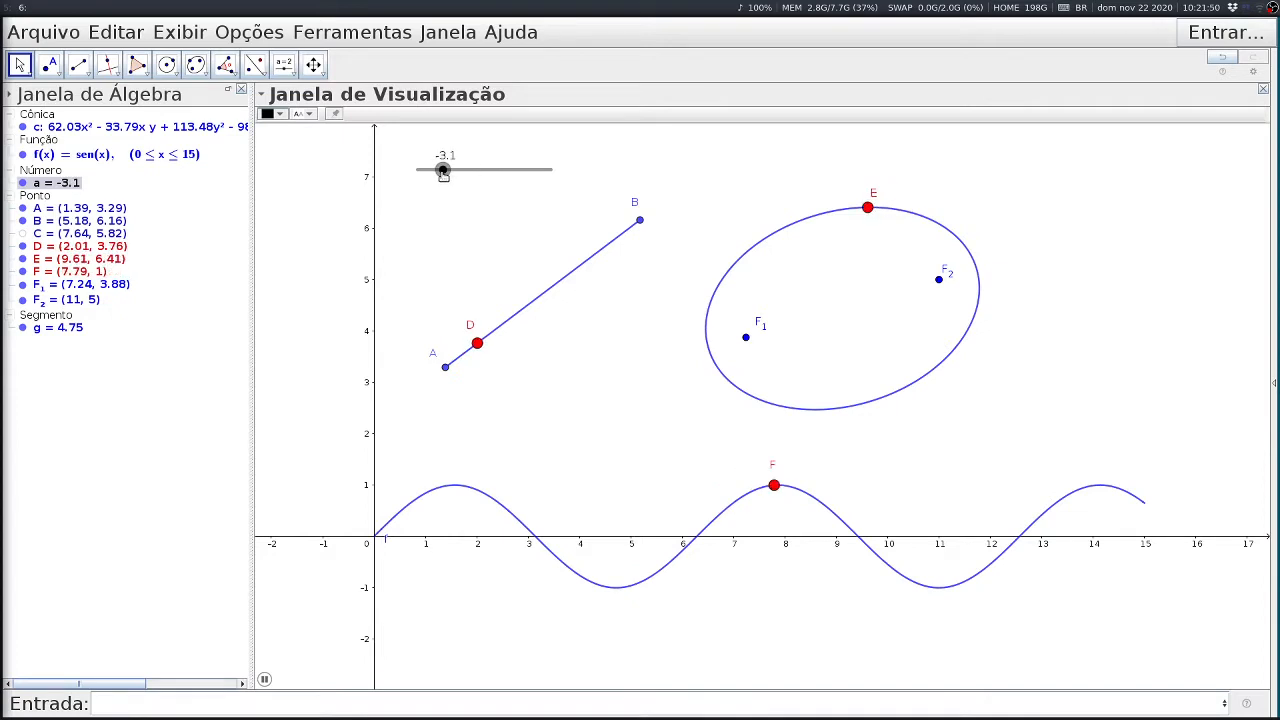
- Animate slider a, and pause and resume all running animations
{"action": "right_click", "coordinate": [443, 171]}
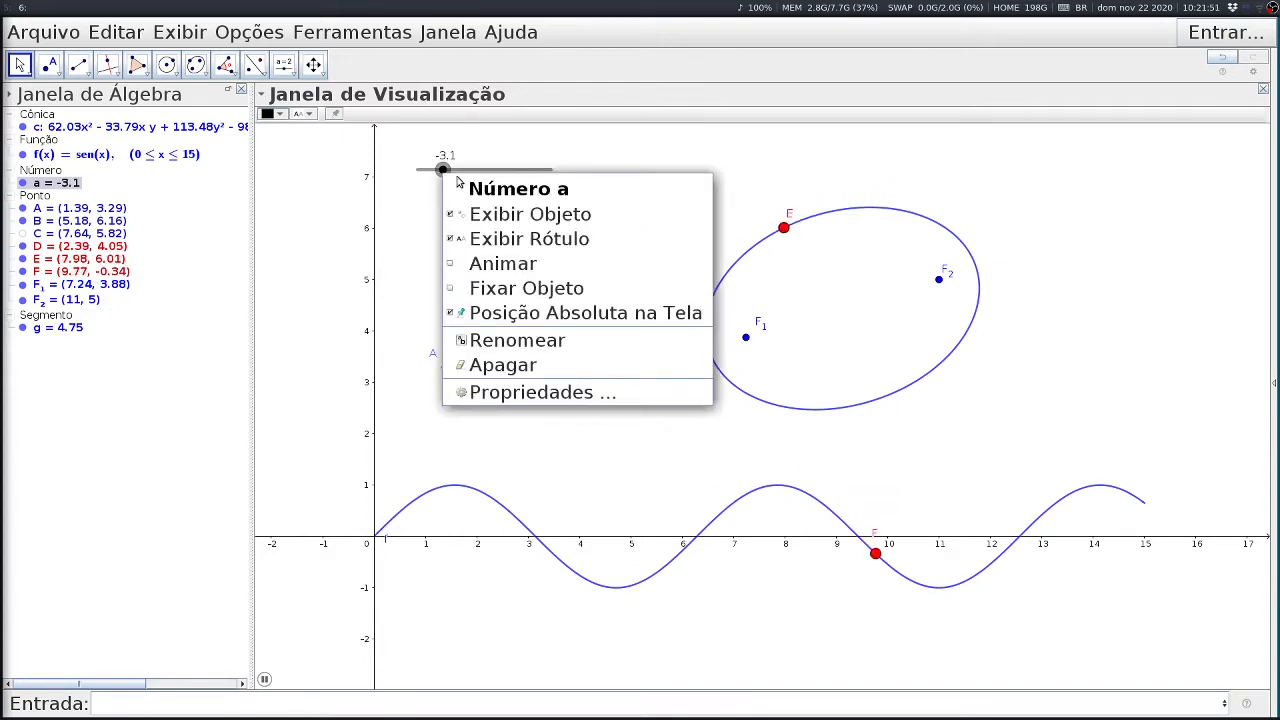
{"action": "left_click", "coordinate": [502, 264]}
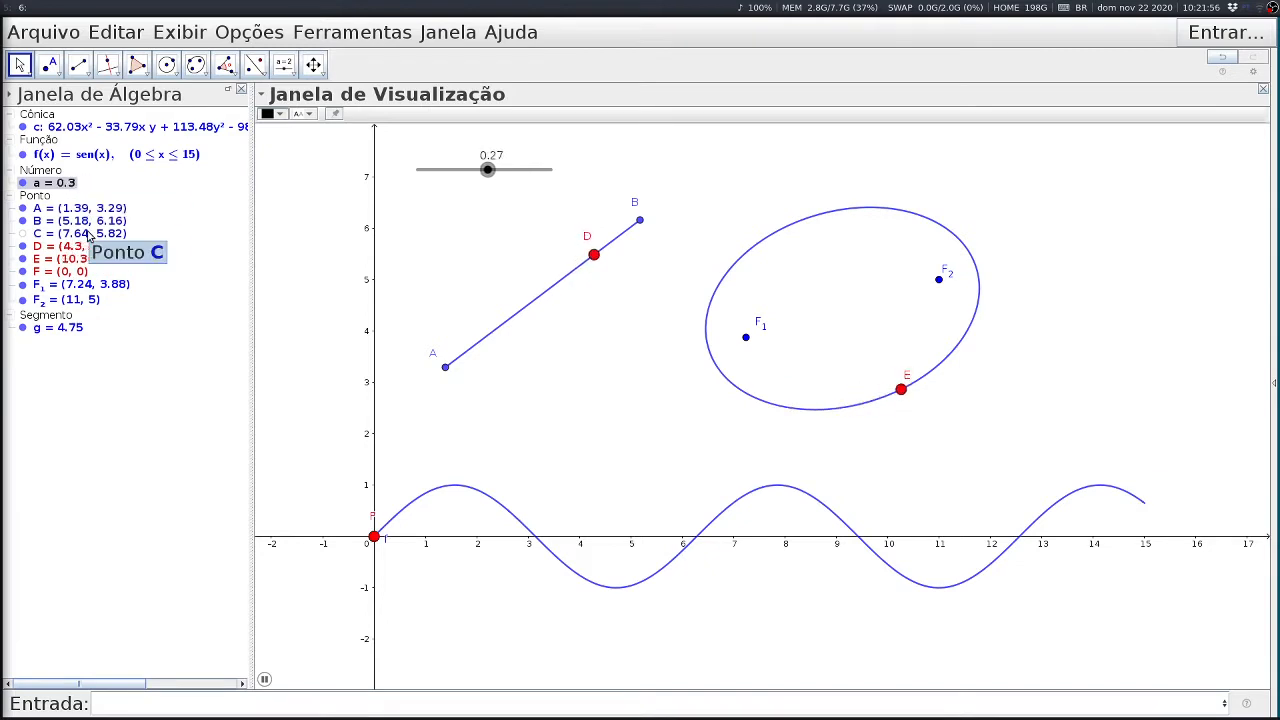
{"action": "left_click", "coordinate": [265, 681]}
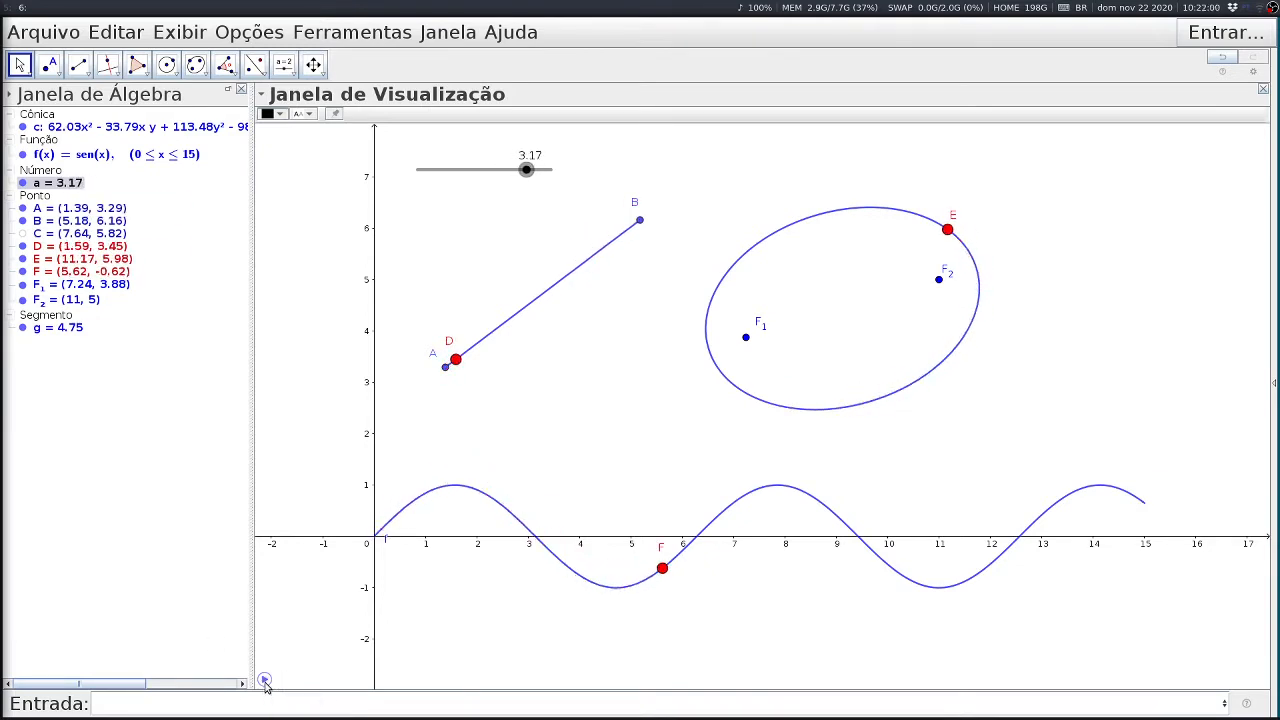
{"action": "left_click", "coordinate": [265, 681]}
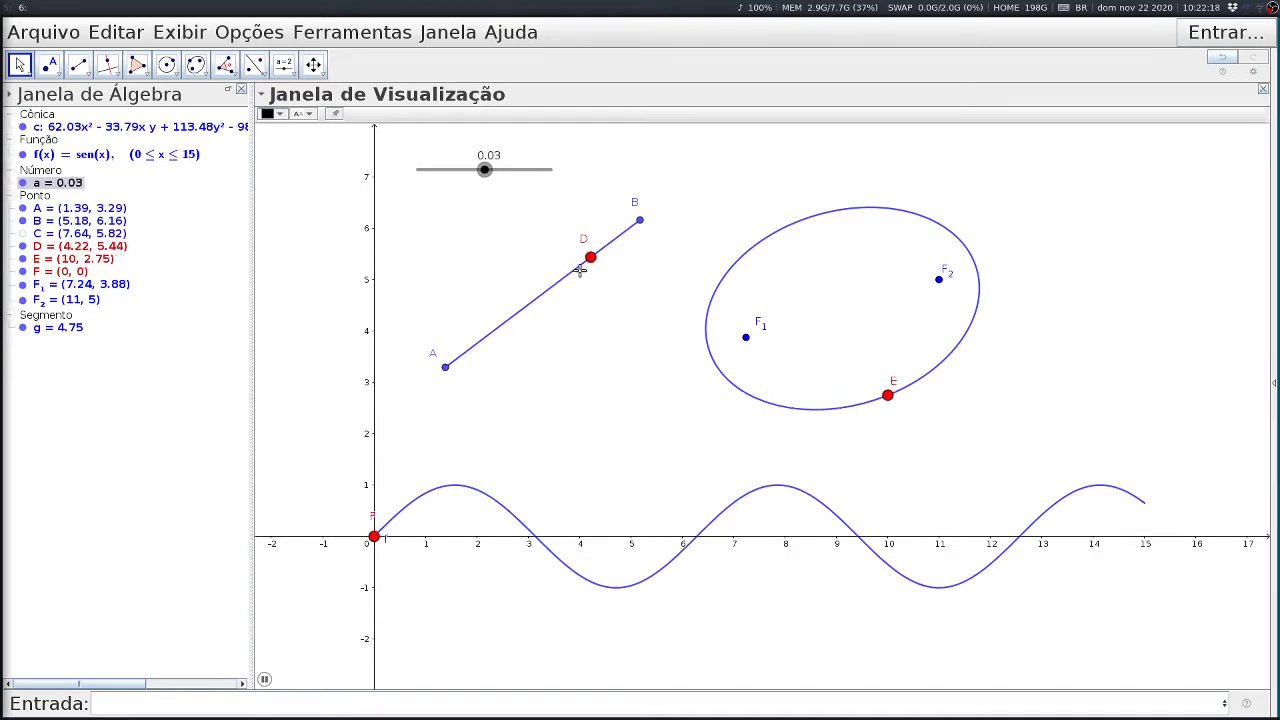
- Open the properties of point D and switch its animation off and on again, keeping the segment in view
{"action": "right_click", "coordinate": [607, 246]}
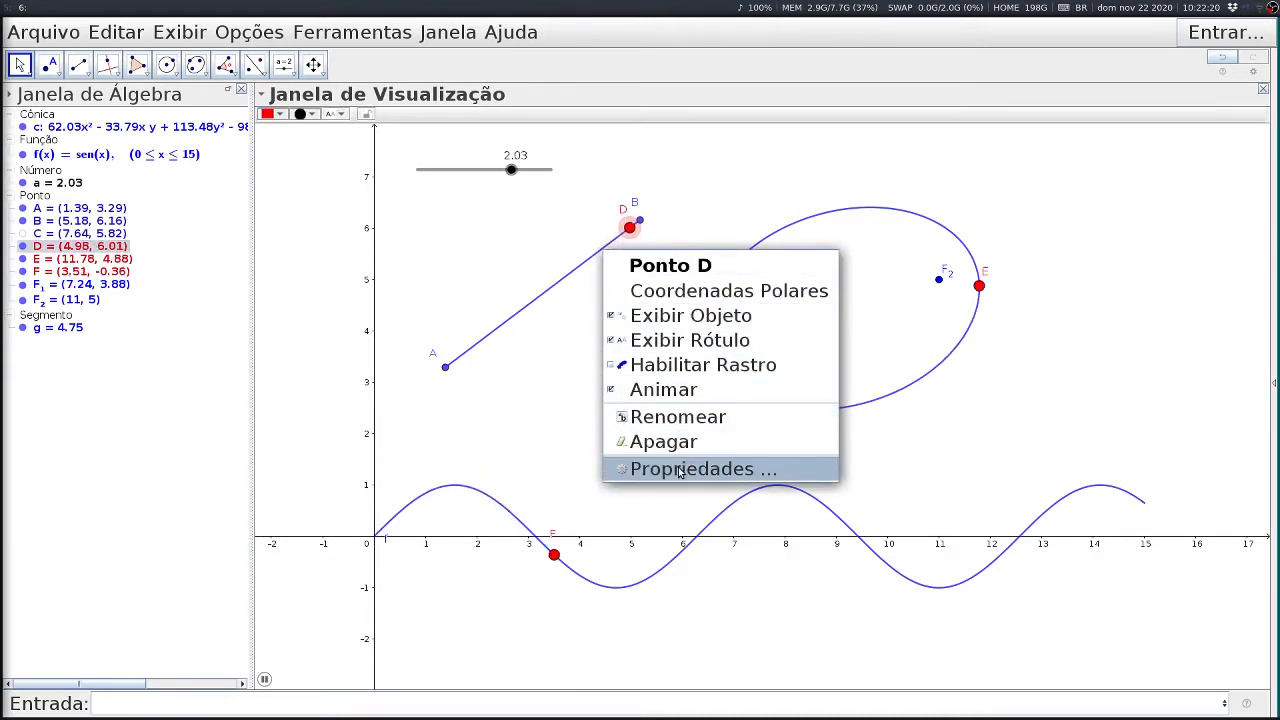
{"action": "left_click", "coordinate": [427, 390]}
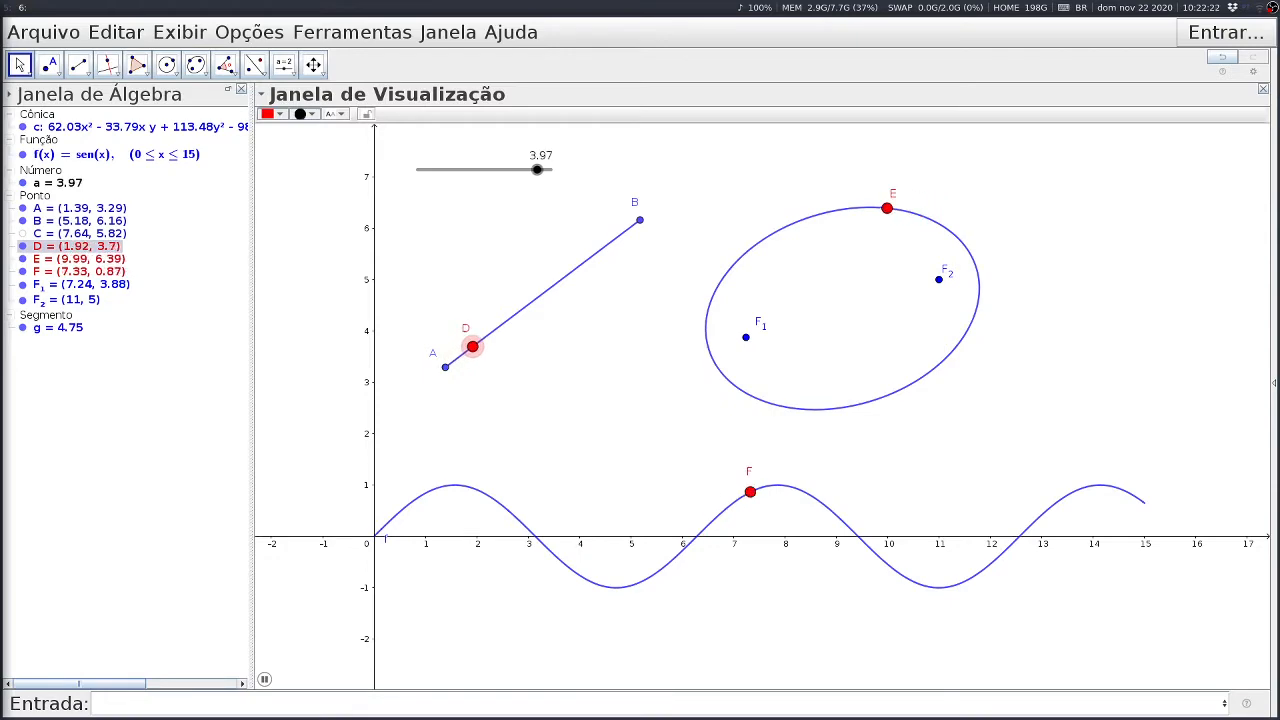
{"action": "left_click_drag", "start_coordinate": [629, 214], "coordinate": [681, 175]}
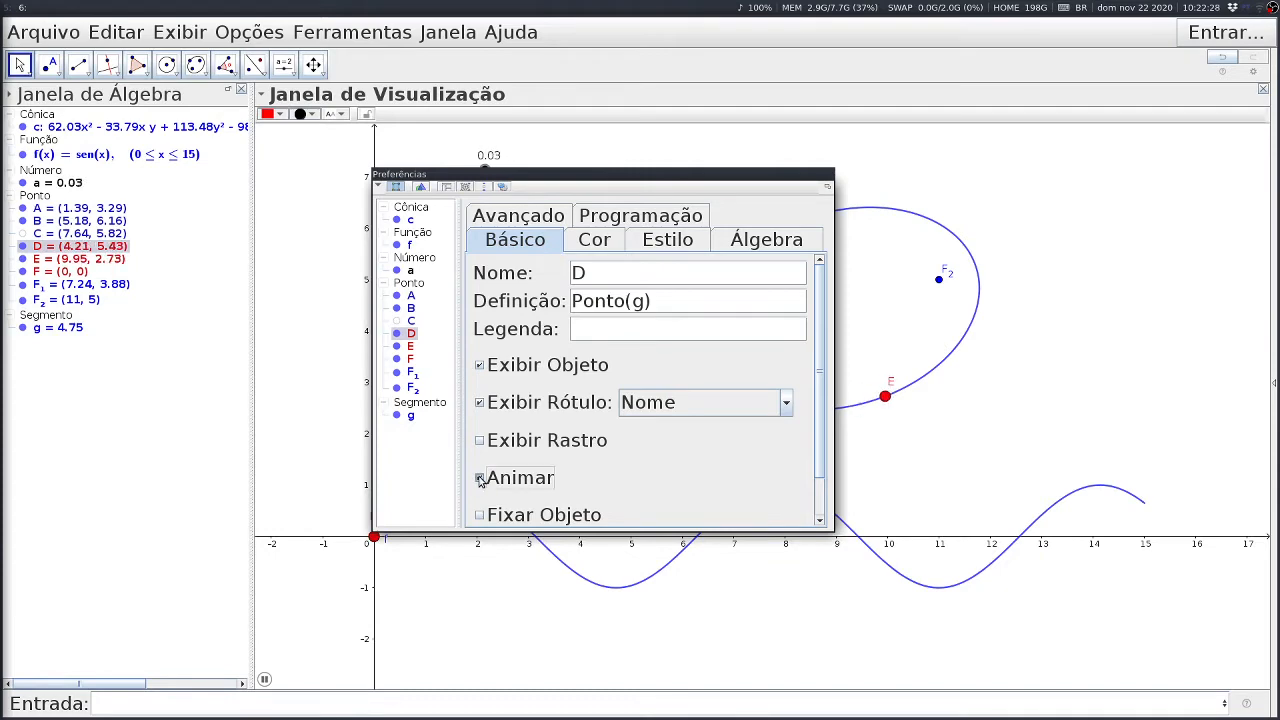
{"action": "left_click", "coordinate": [480, 479]}
{"action": "left_click_drag", "start_coordinate": [545, 194], "coordinate": [823, 251]}
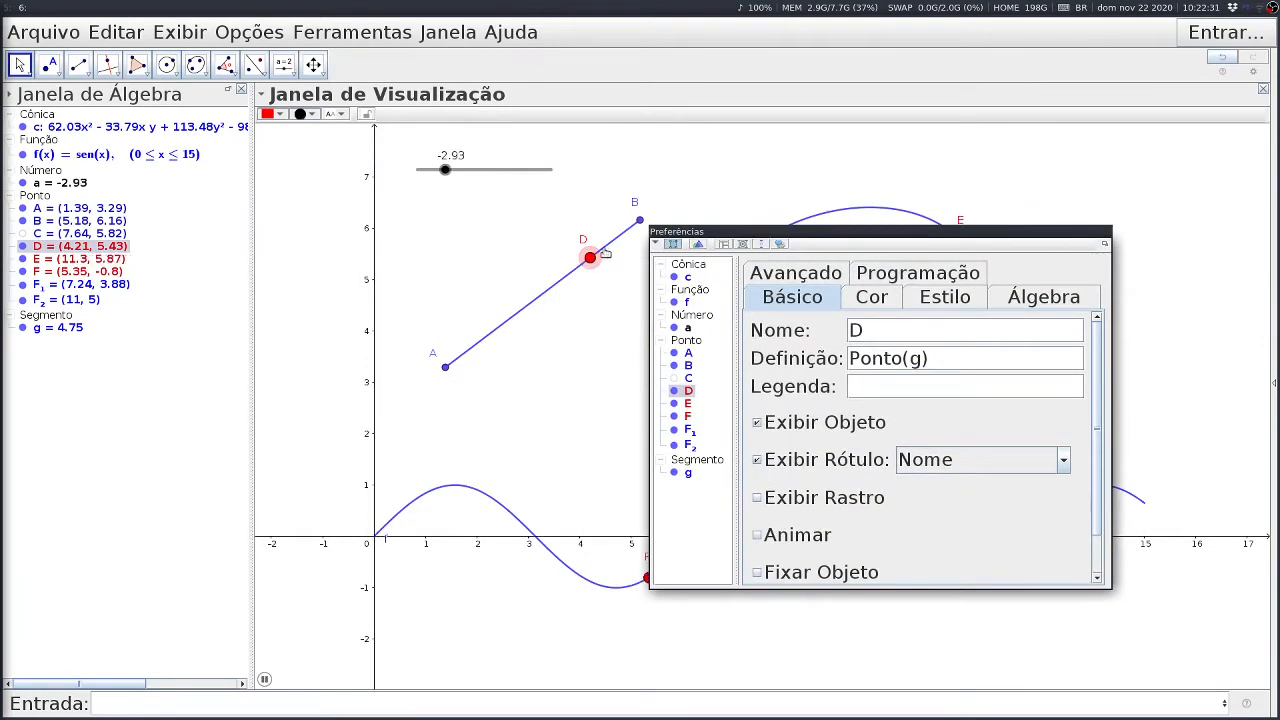
{"action": "left_click", "coordinate": [757, 536]}
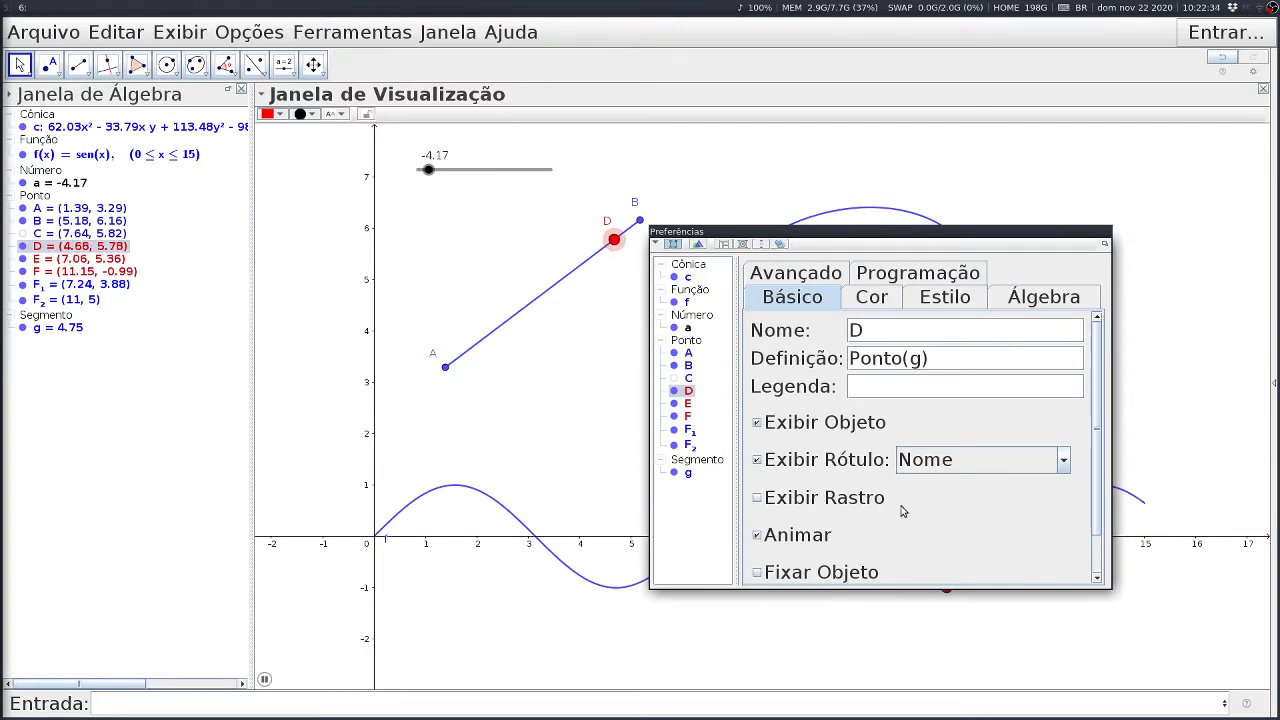
- Look through point D's colour and style properties and bring up its algebra settings for increment, speed and repetition
{"action": "scroll", "coordinate": [886, 494], "scroll_direction": "down", "scroll_amount": 1}
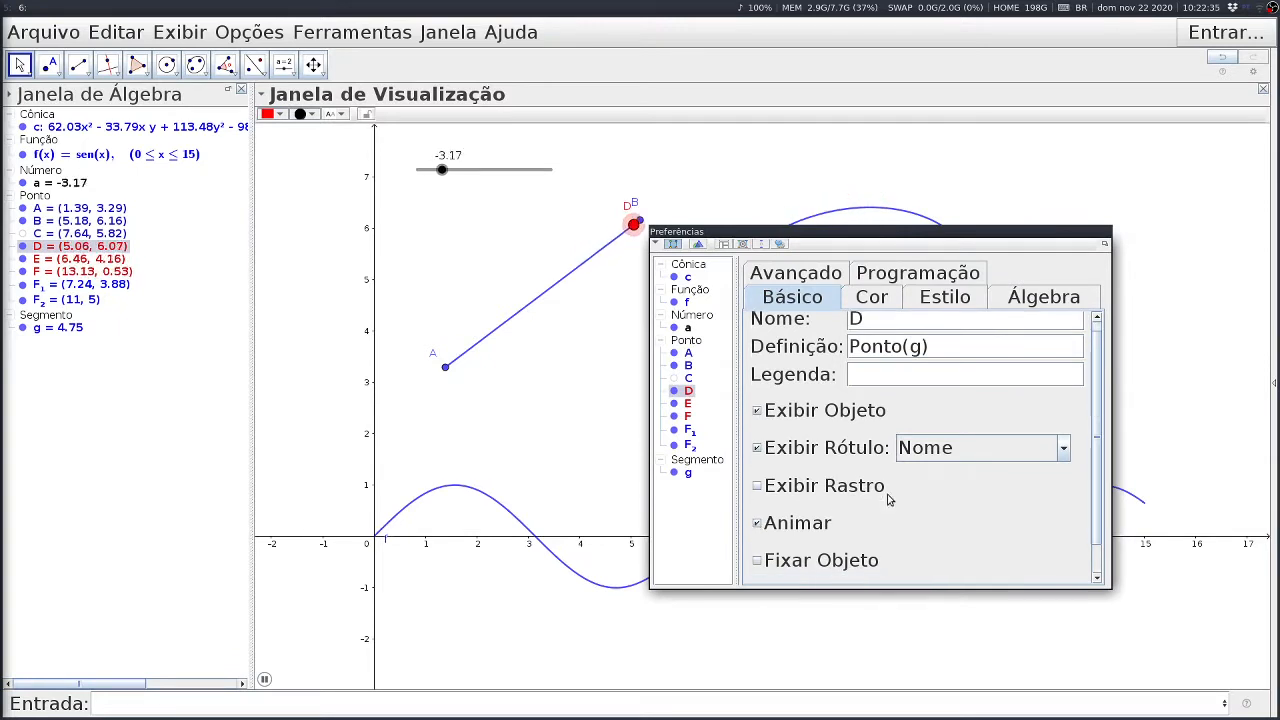
{"action": "left_click", "coordinate": [869, 299]}
{"action": "left_click", "coordinate": [944, 298]}
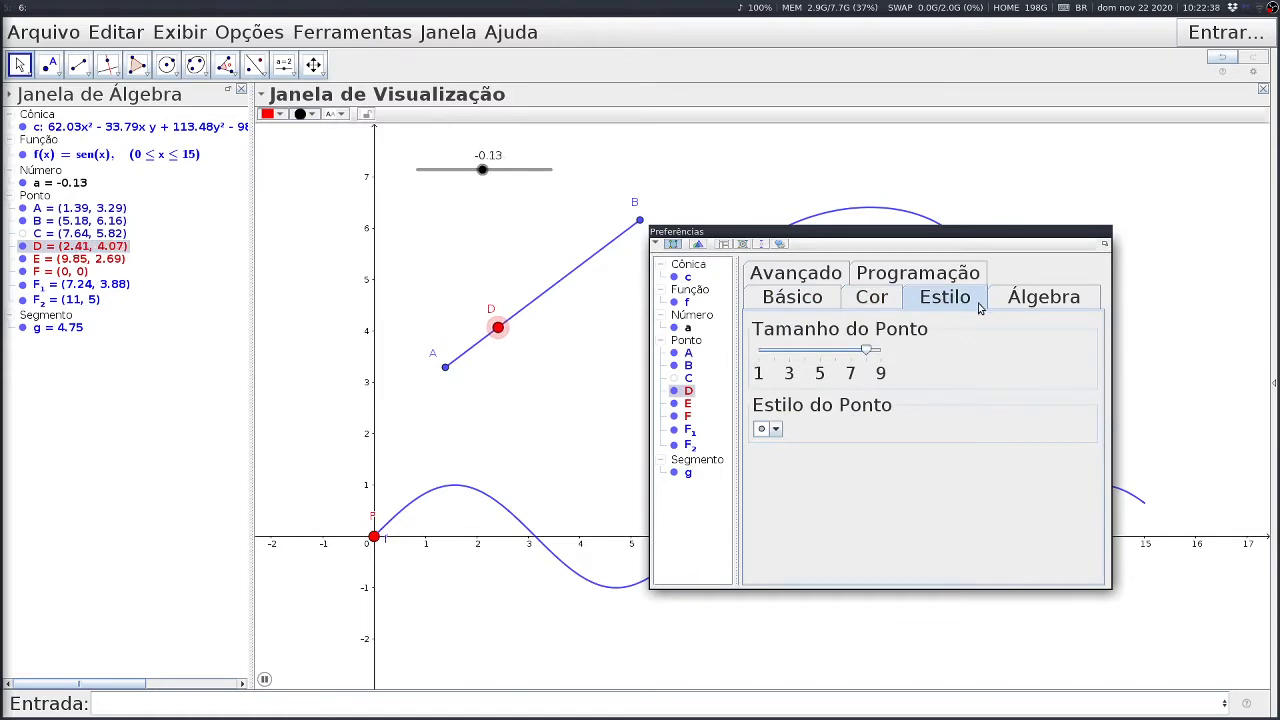
{"action": "left_click", "coordinate": [1030, 300]}
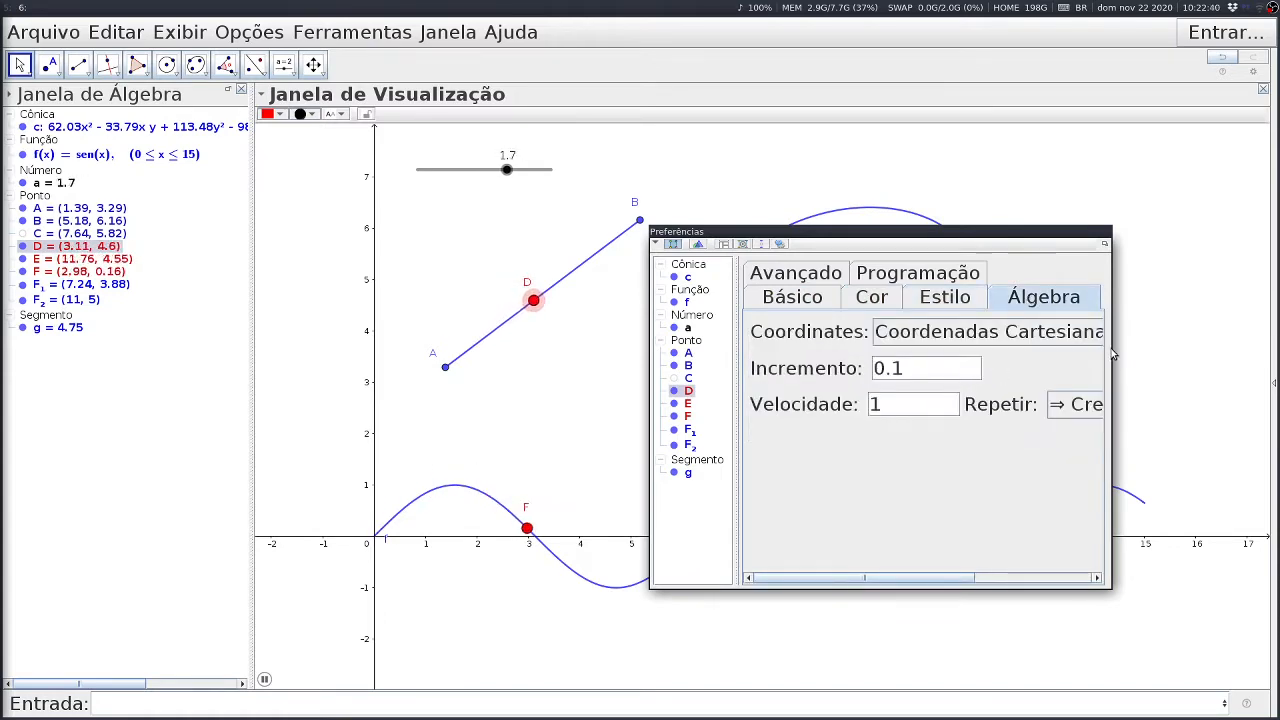
- Widen the Preferences window until all algebra settings fit, and place it clear of segment AB
{"action": "left_click_drag", "start_coordinate": [878, 236], "coordinate": [644, 196]}
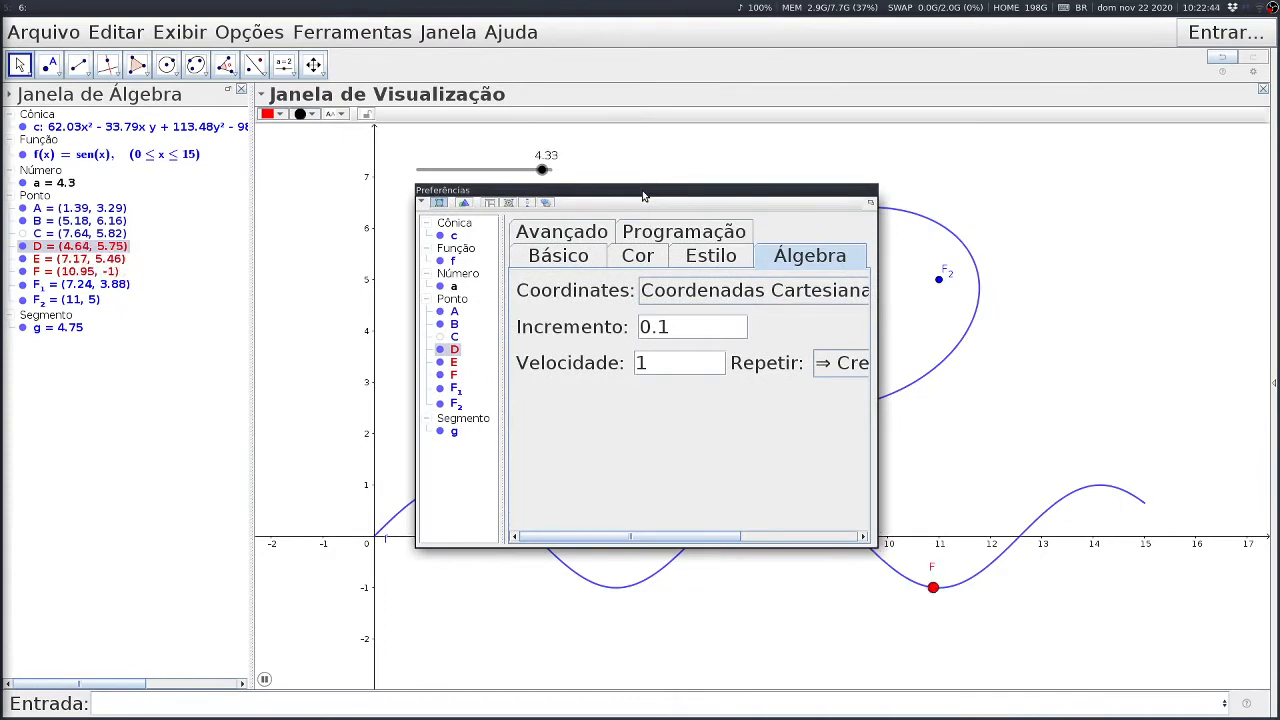
{"action": "key", "text": "super+r"}
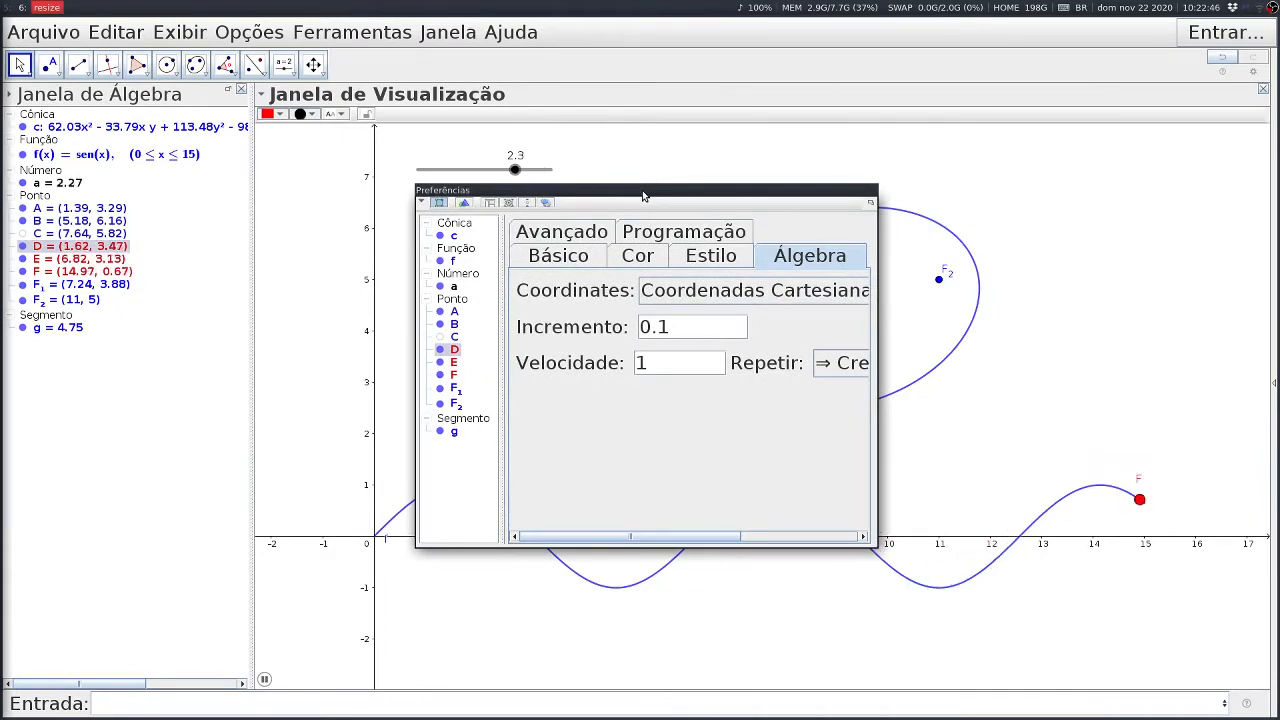
{"action": "key", "text": "Right"}
{"action": "key", "text": "Right"}
{"action": "key", "text": "Right"}
{"action": "key", "text": "Right"}
{"action": "key", "text": "Right"}
{"action": "key", "text": "Right"}
{"action": "key", "text": "Right"}
{"action": "key", "text": "Right"}
{"action": "key", "text": "Right"}
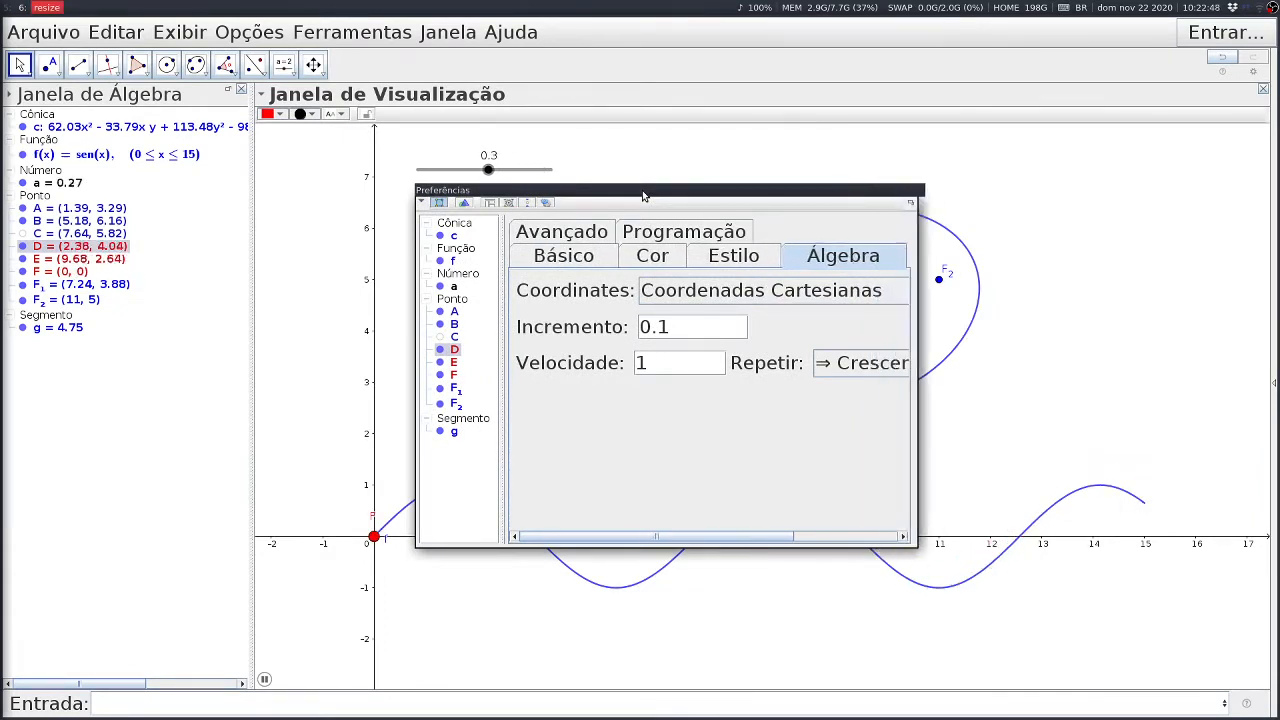
{"action": "key", "text": "Right"}
{"action": "key", "text": "Right"}
{"action": "key", "text": "Right"}
{"action": "key", "text": "Right"}
{"action": "key", "text": "Right"}
{"action": "key", "text": "Right"}
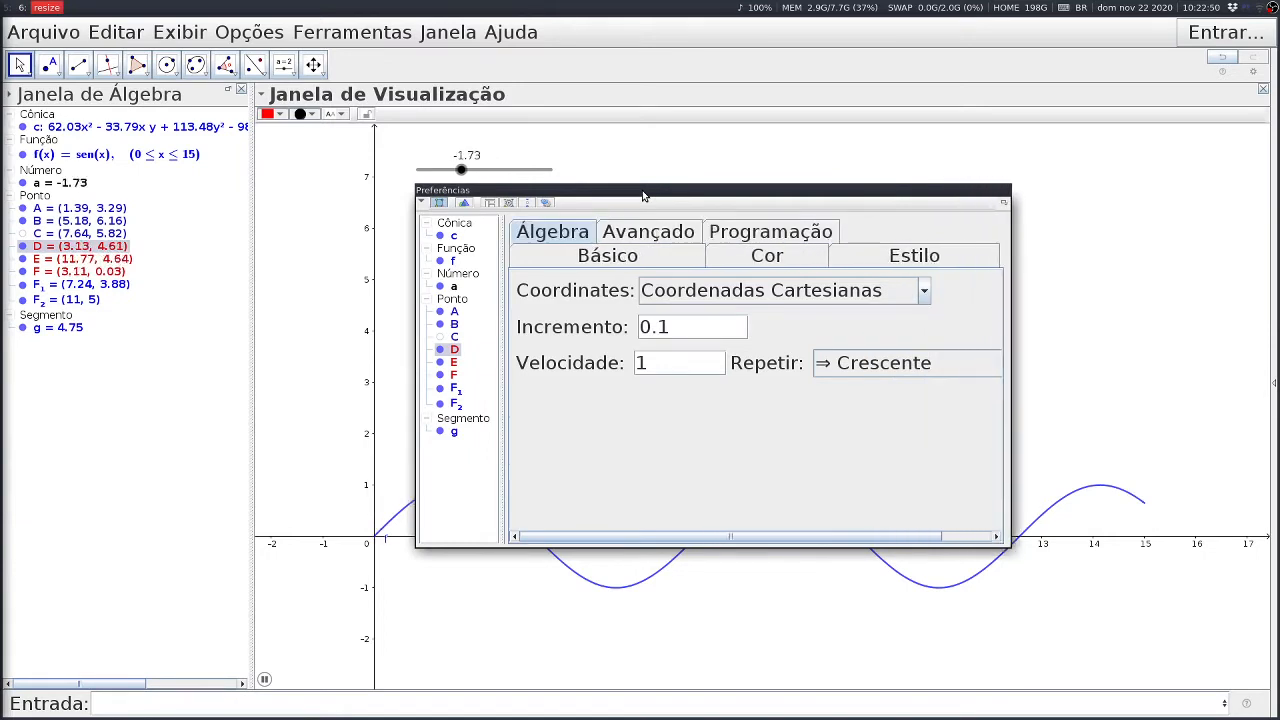
{"action": "key", "text": "Right"}
{"action": "key", "text": "Right"}
{"action": "key", "text": "Right"}
{"action": "key", "text": "Right"}
{"action": "key", "text": "Right"}
{"action": "key", "text": "Right"}
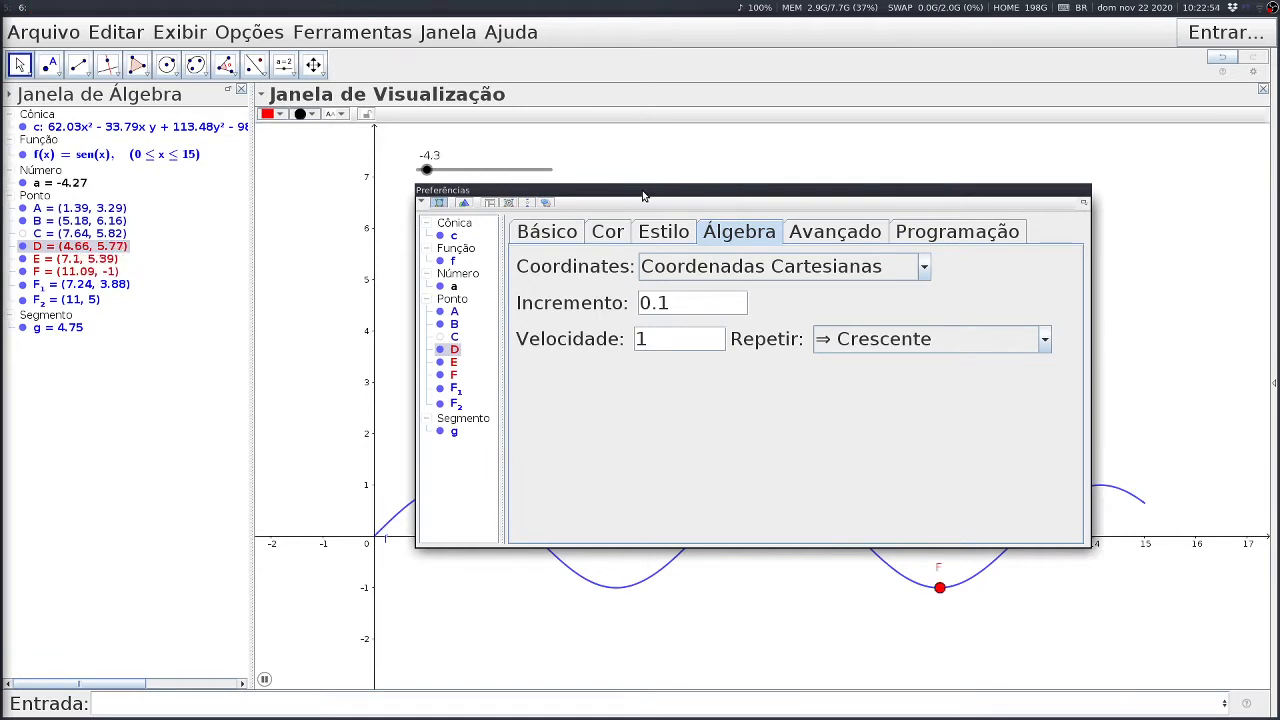
{"action": "left_click_drag", "start_coordinate": [834, 193], "coordinate": [809, 161]}
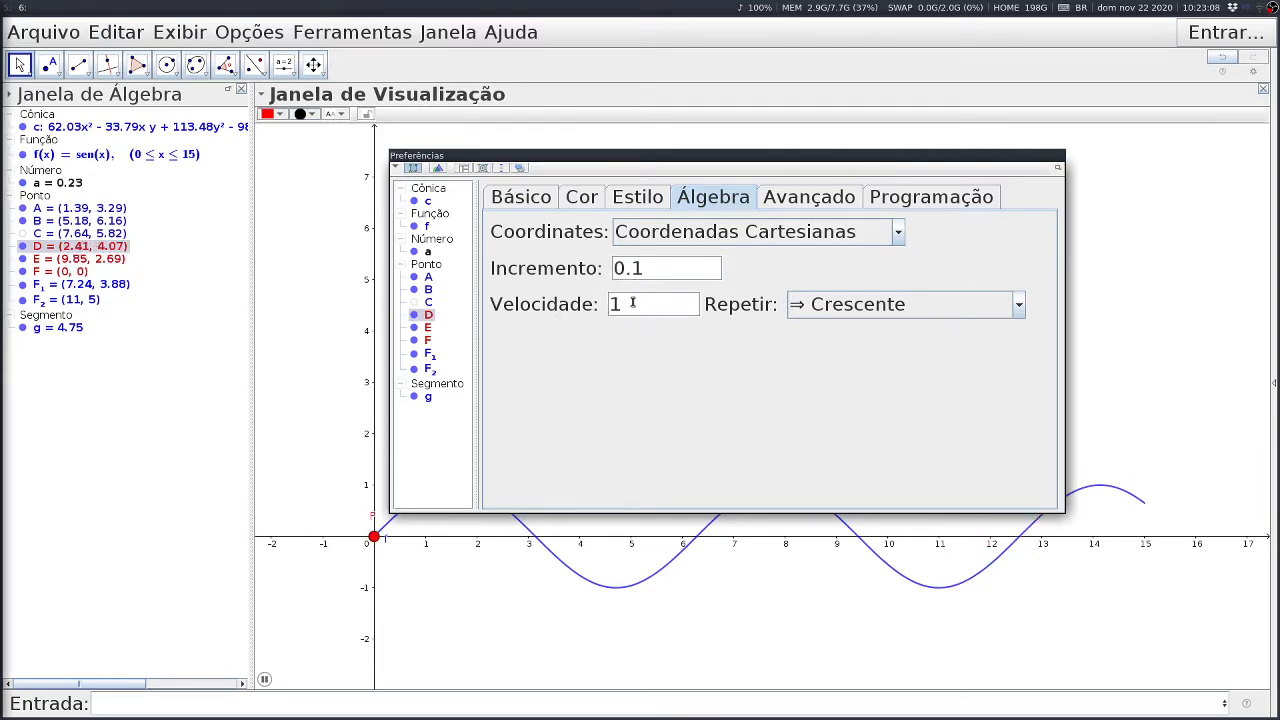
{"action": "left_click_drag", "start_coordinate": [659, 166], "coordinate": [845, 305]}
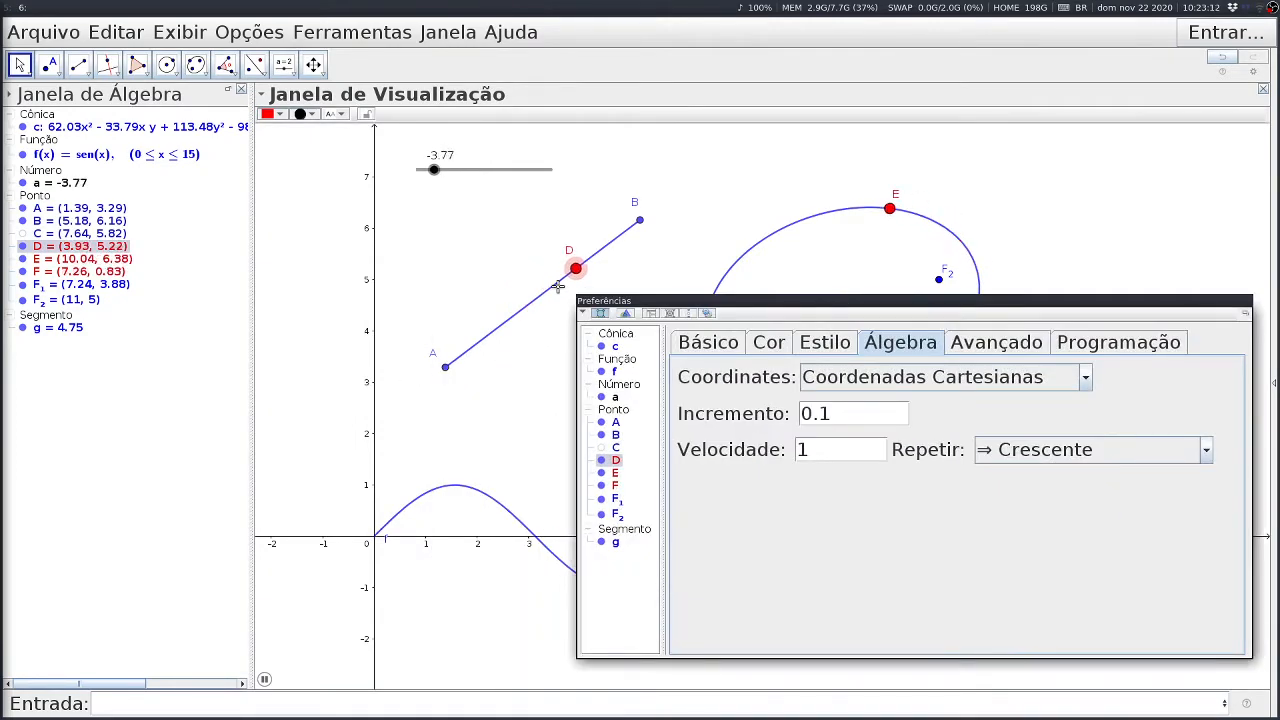
- Test animation speeds of 2, 4 and 0.5 on point D and return the speed to 1
{"action": "double_click", "coordinate": [812, 450]}
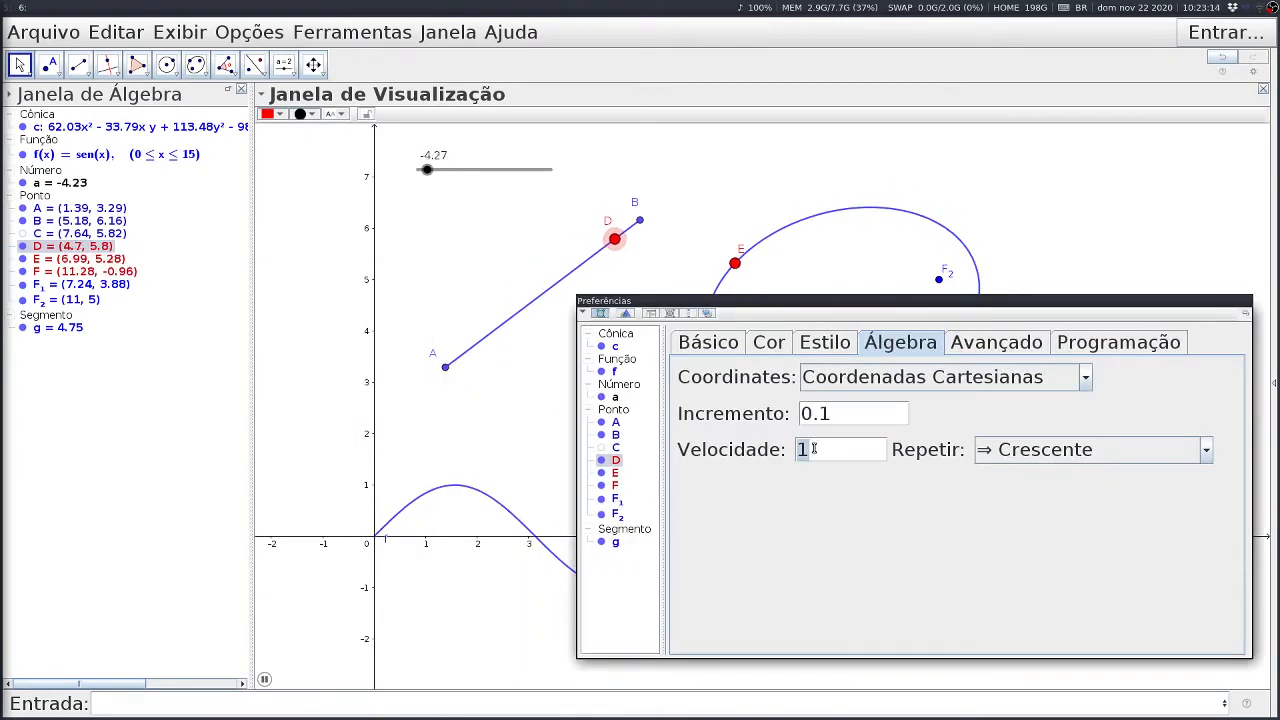
{"action": "type", "text": "2"}
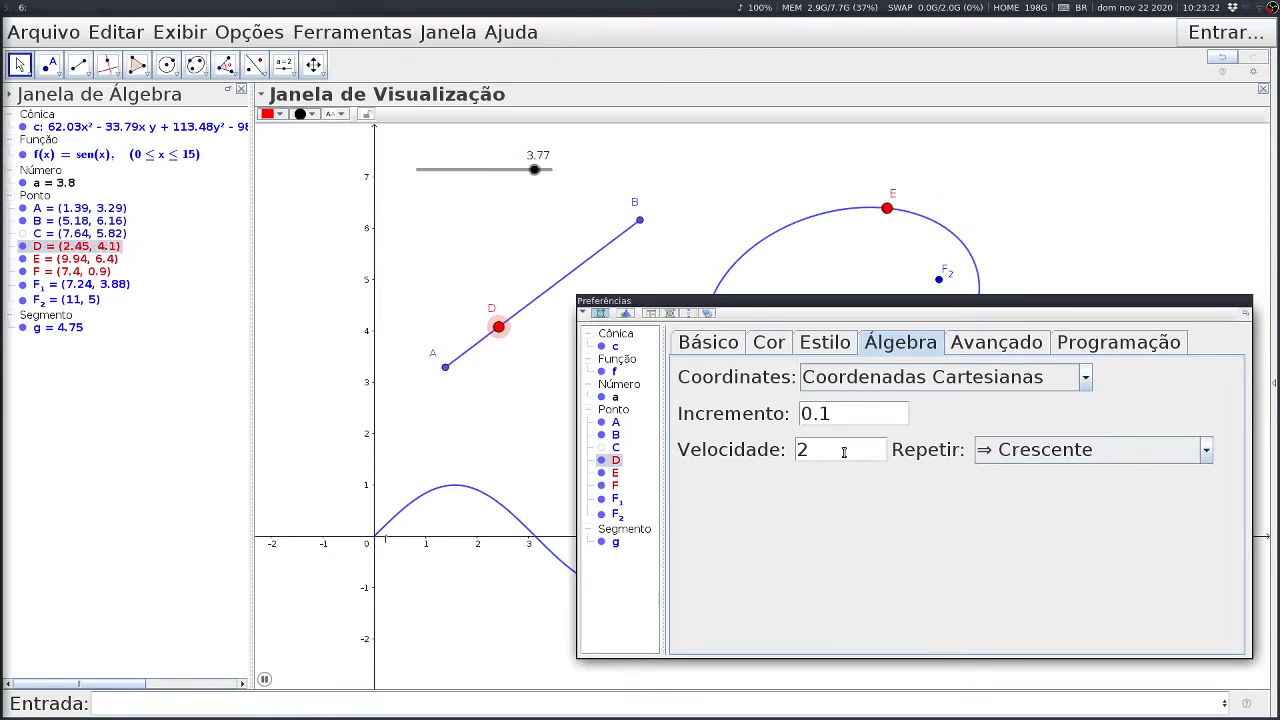
{"action": "key", "text": "BackSpace"}
{"action": "type", "text": "4"}
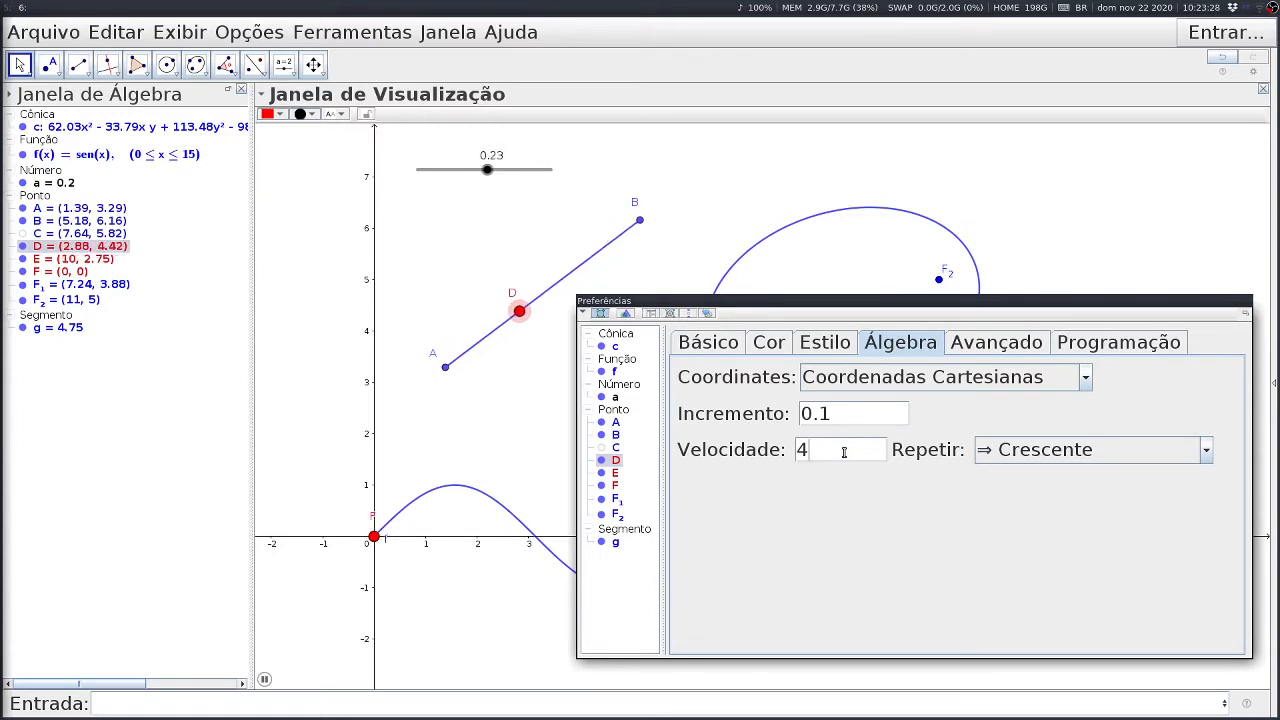
{"action": "key", "text": "BackSpace"}
{"action": "type", "text": "0.5"}
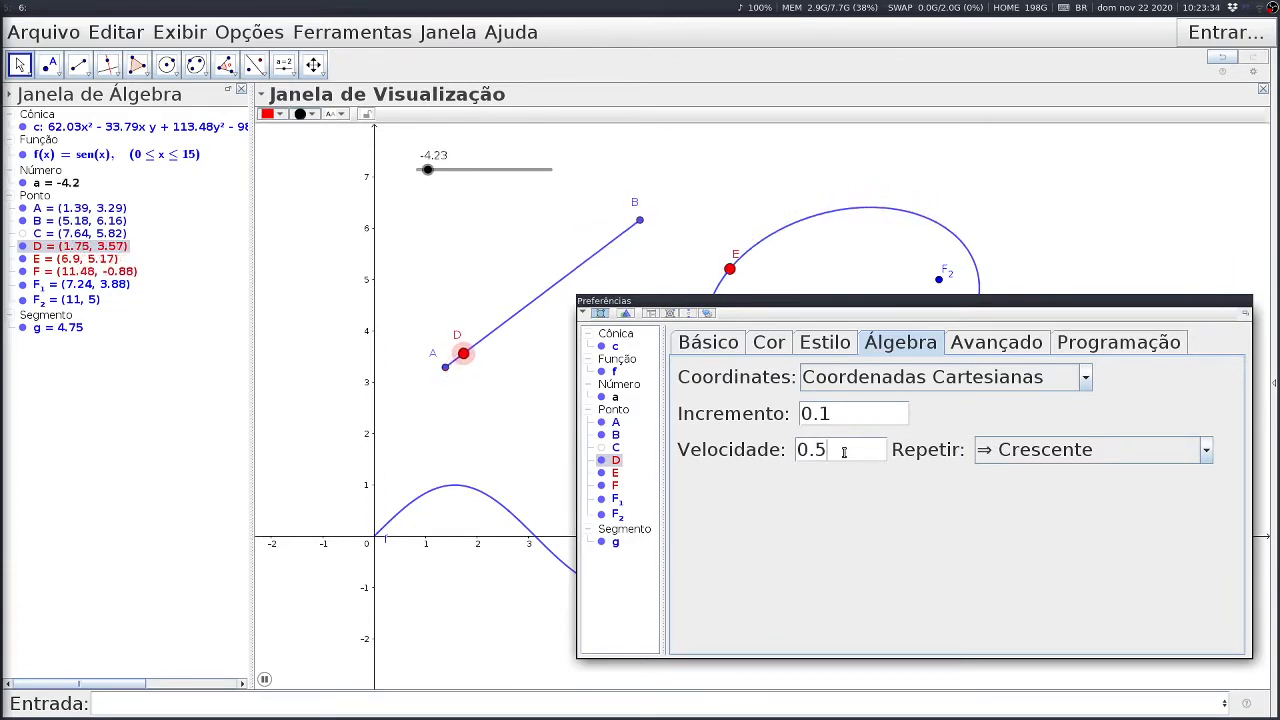
{"action": "key", "text": "BackSpace"}
{"action": "key", "text": "BackSpace"}
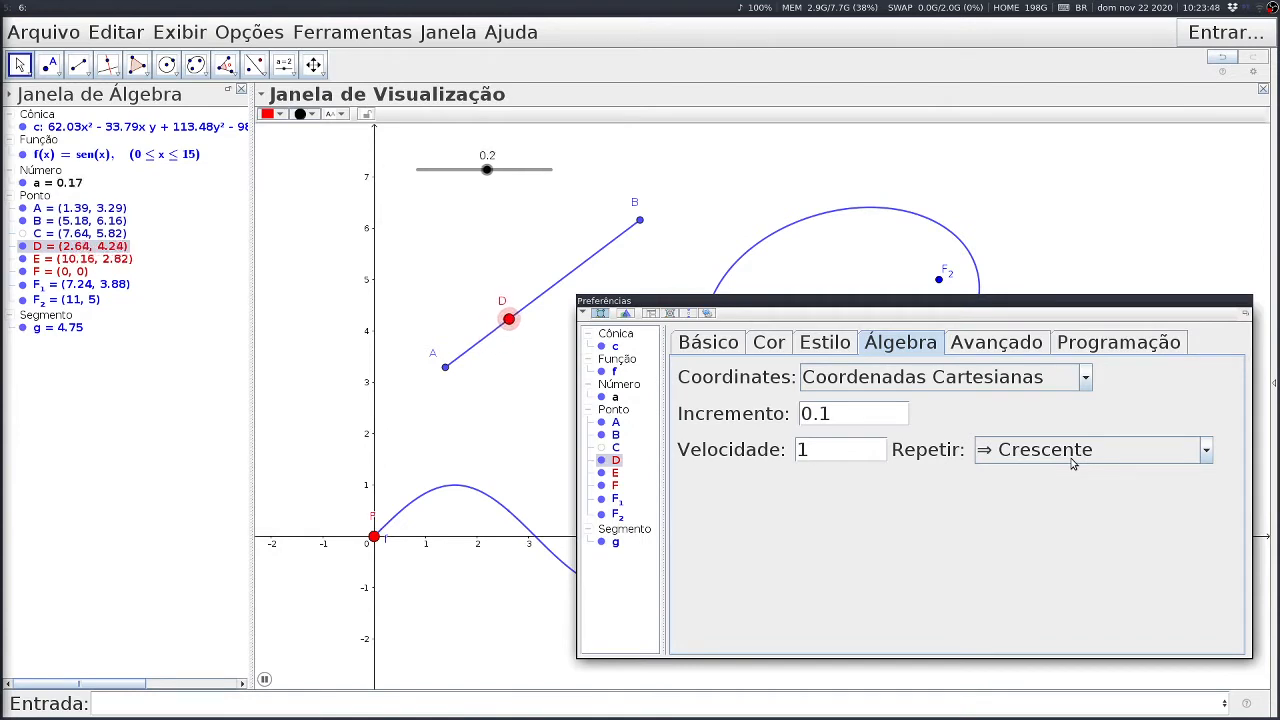
- Switch point D's animation repetition to Decrescente and, after watching it run, to Oscilando
{"action": "left_click", "coordinate": [1206, 450]}
{"action": "left_click", "coordinate": [1124, 525]}
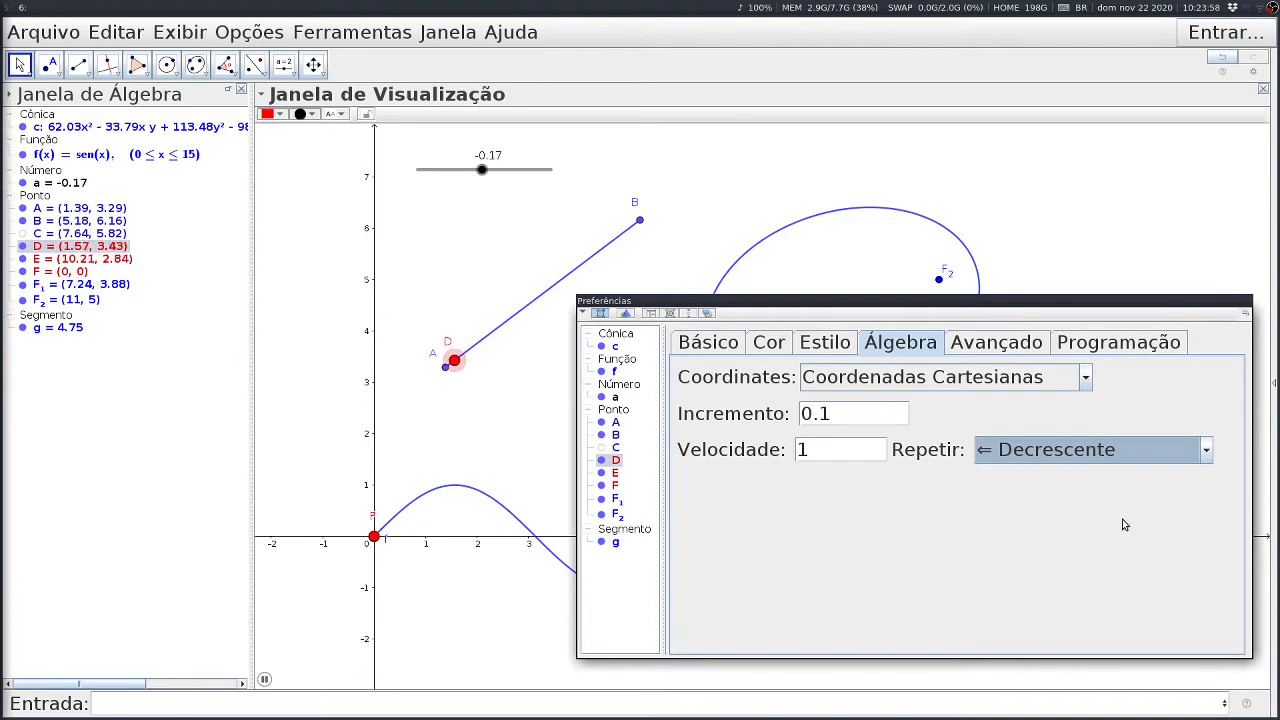
{"action": "left_click", "coordinate": [1206, 450]}
{"action": "left_click", "coordinate": [1089, 478]}
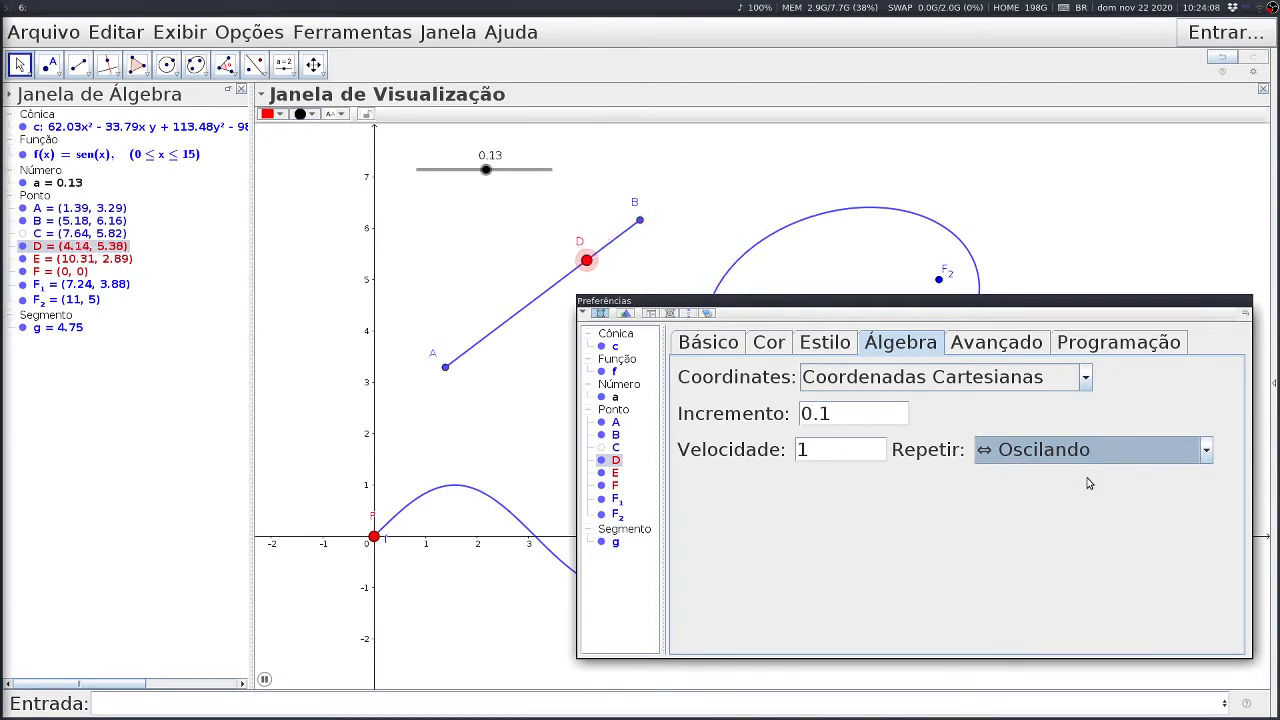
- Set point D's animation speed to 5, try the Crescente (Uma Vez) repetition and return it to Oscilando
{"action": "double_click", "coordinate": [817, 450]}
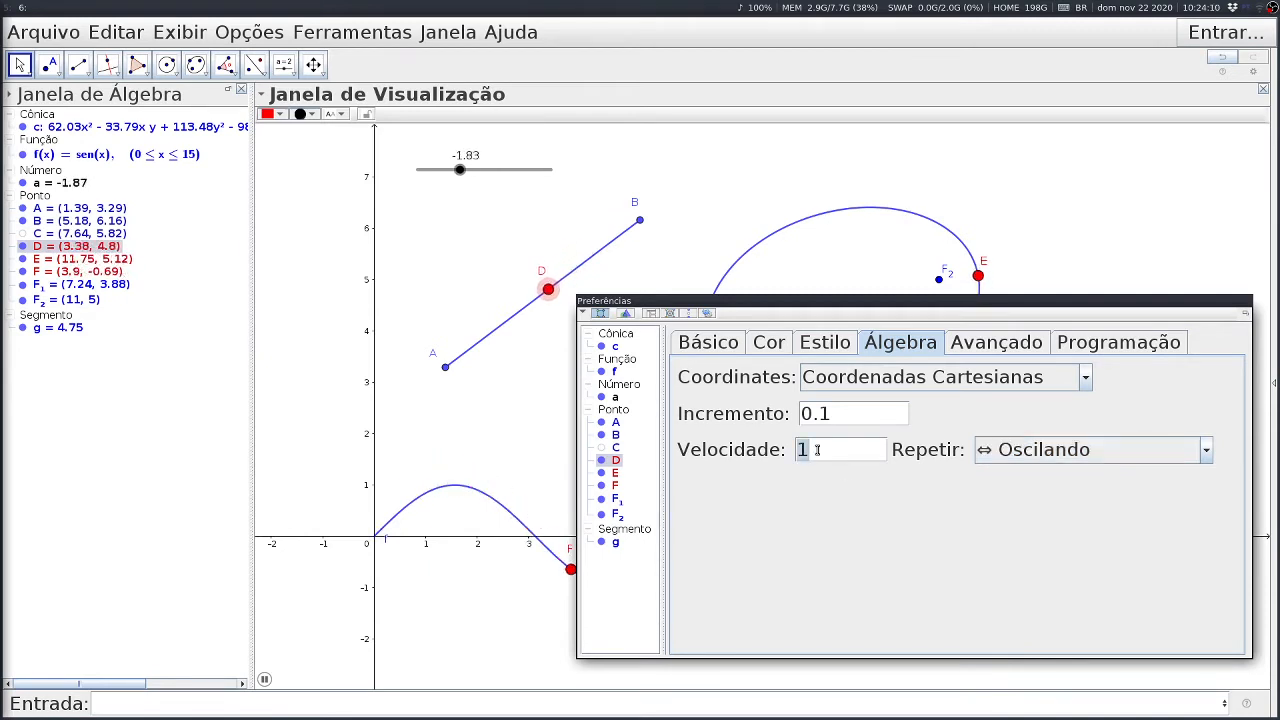
{"action": "type", "text": "5"}
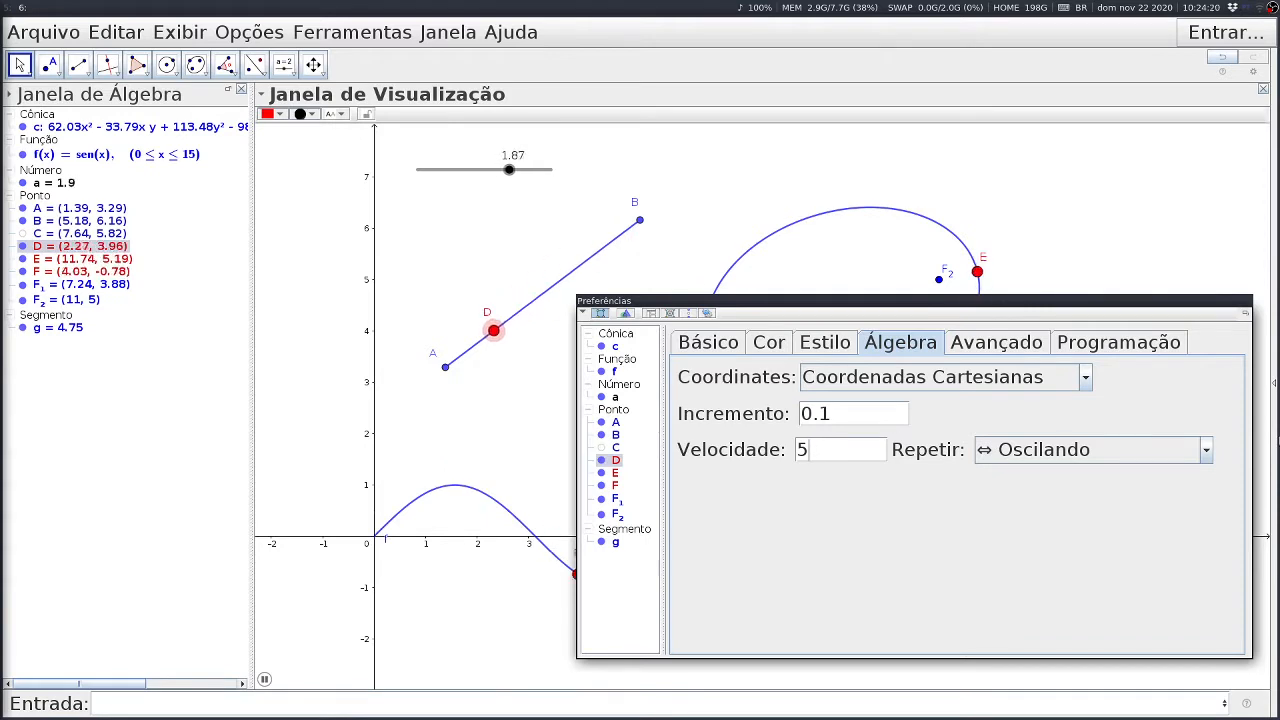
{"action": "left_click", "coordinate": [1060, 450]}
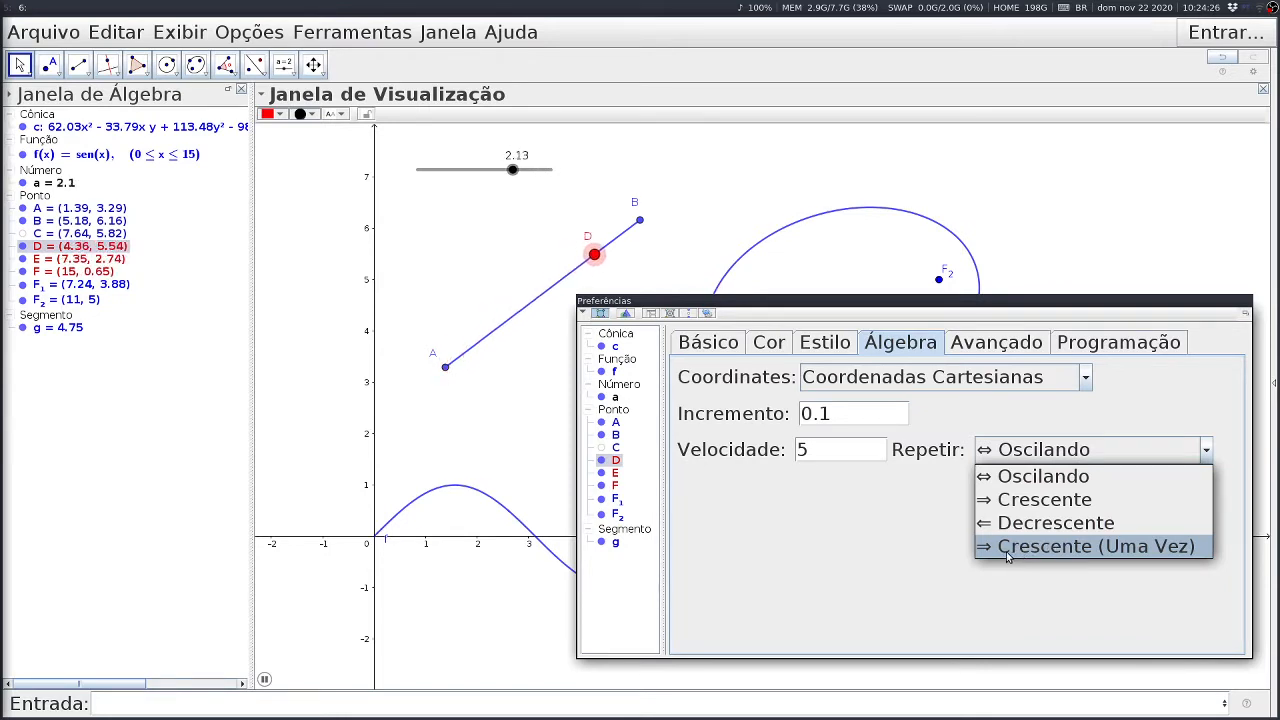
{"action": "left_click", "coordinate": [1046, 548]}
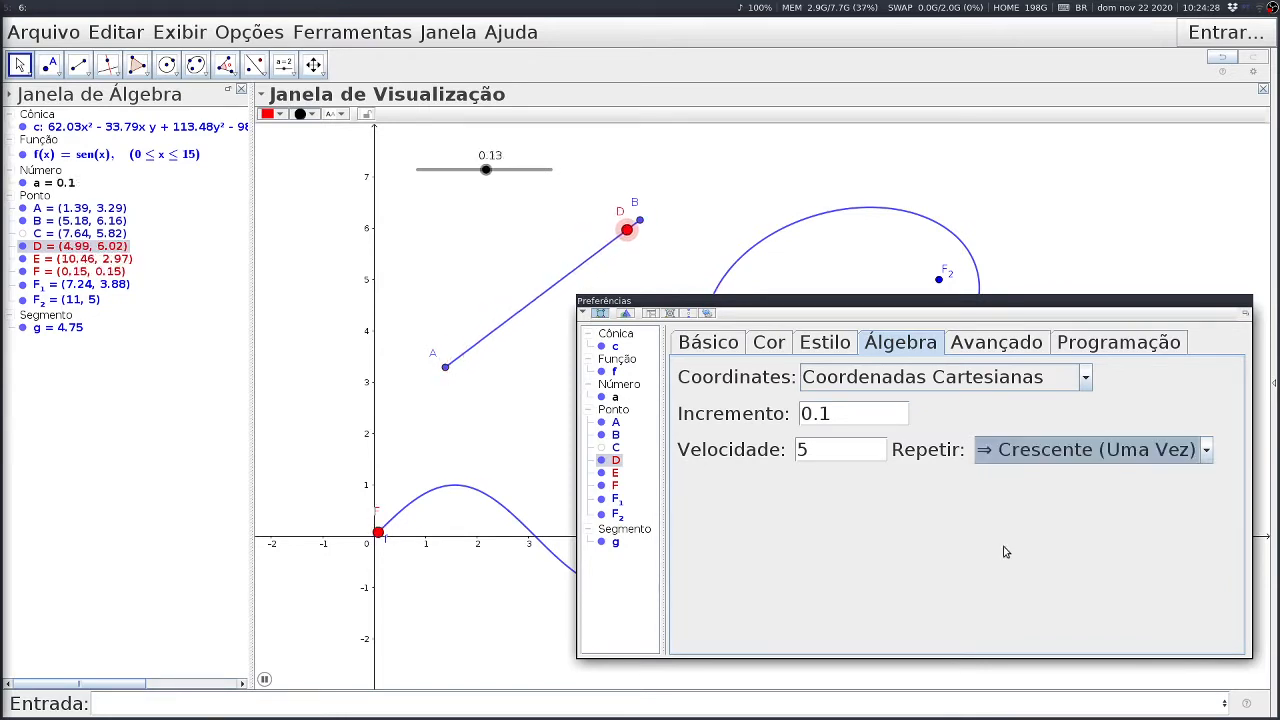
{"action": "left_click", "coordinate": [1083, 461]}
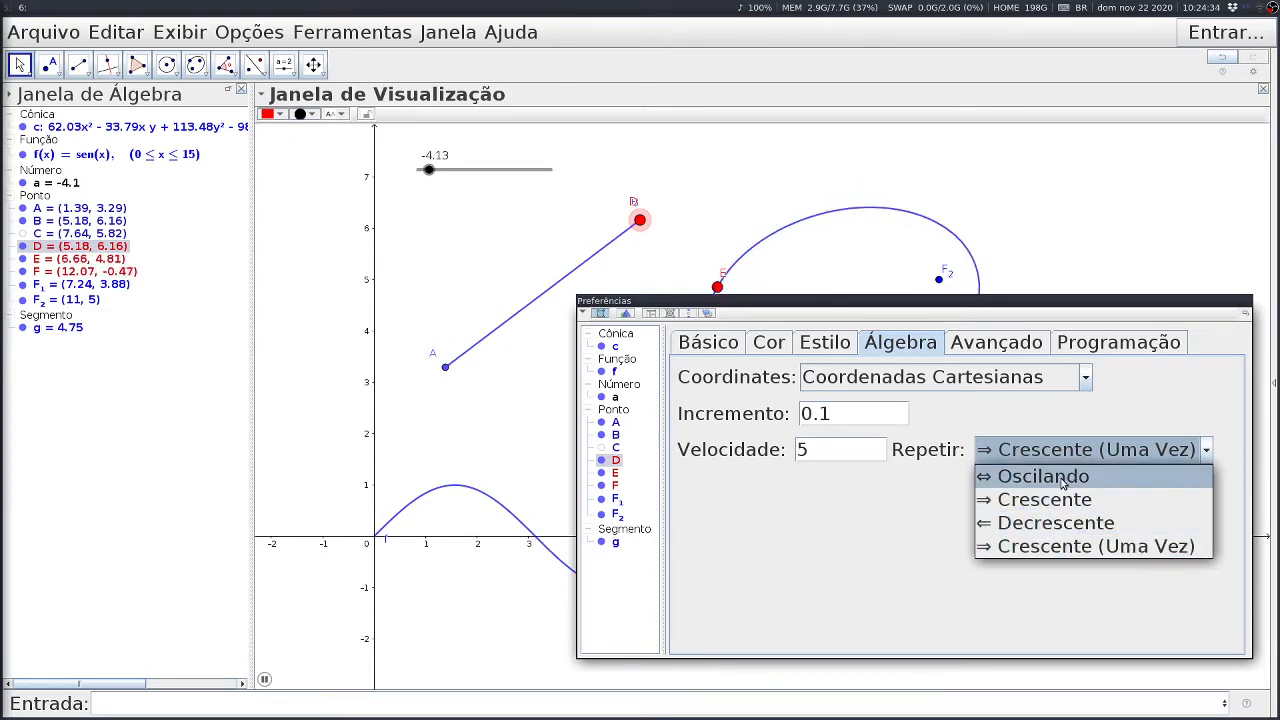
{"action": "left_click", "coordinate": [997, 479]}
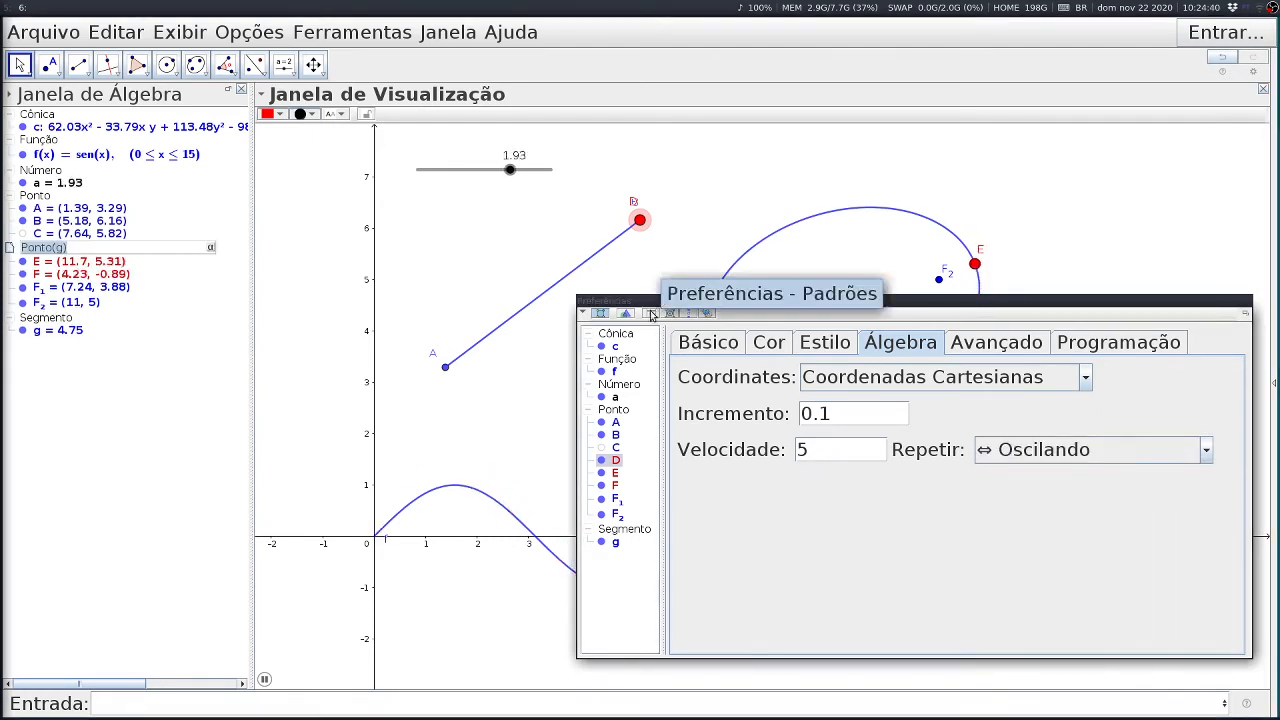
- Restart point D's animation by switching it off and on in its basic properties, and close the preferences
{"action": "left_click", "coordinate": [691, 345]}
{"action": "left_click", "coordinate": [685, 569]}
{"action": "left_click", "coordinate": [685, 569]}
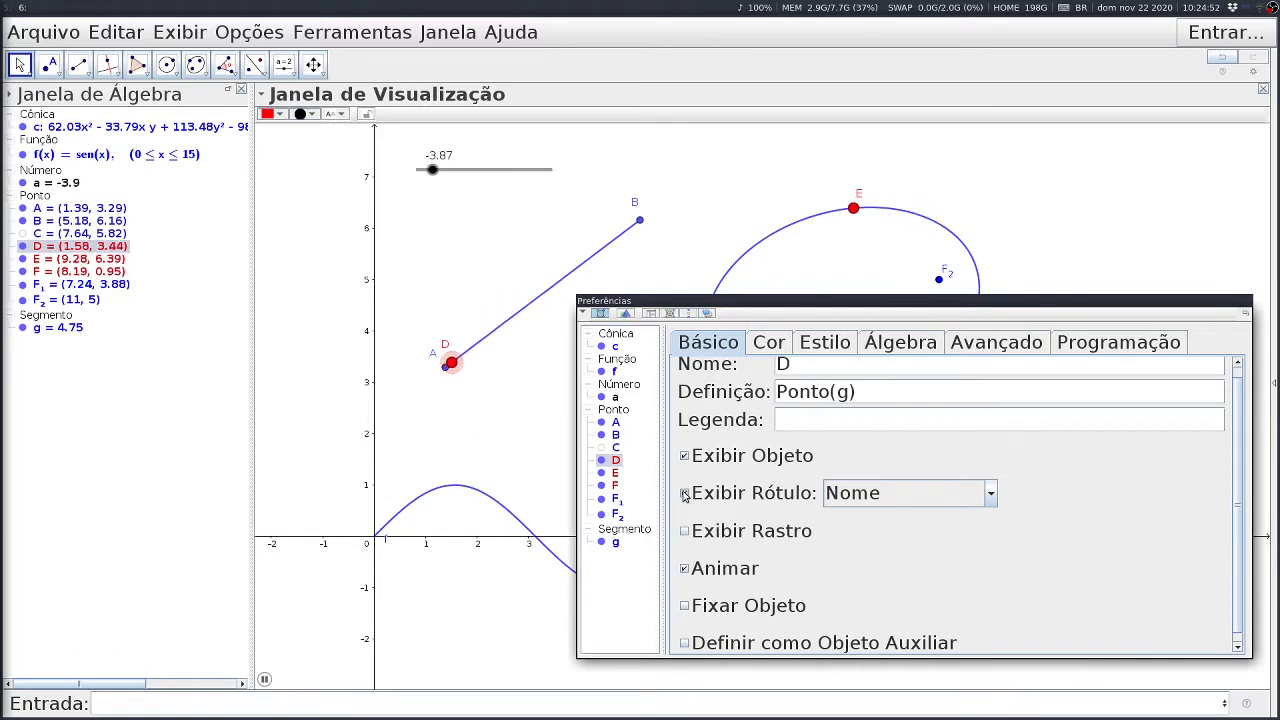
{"action": "key", "text": "Escape"}
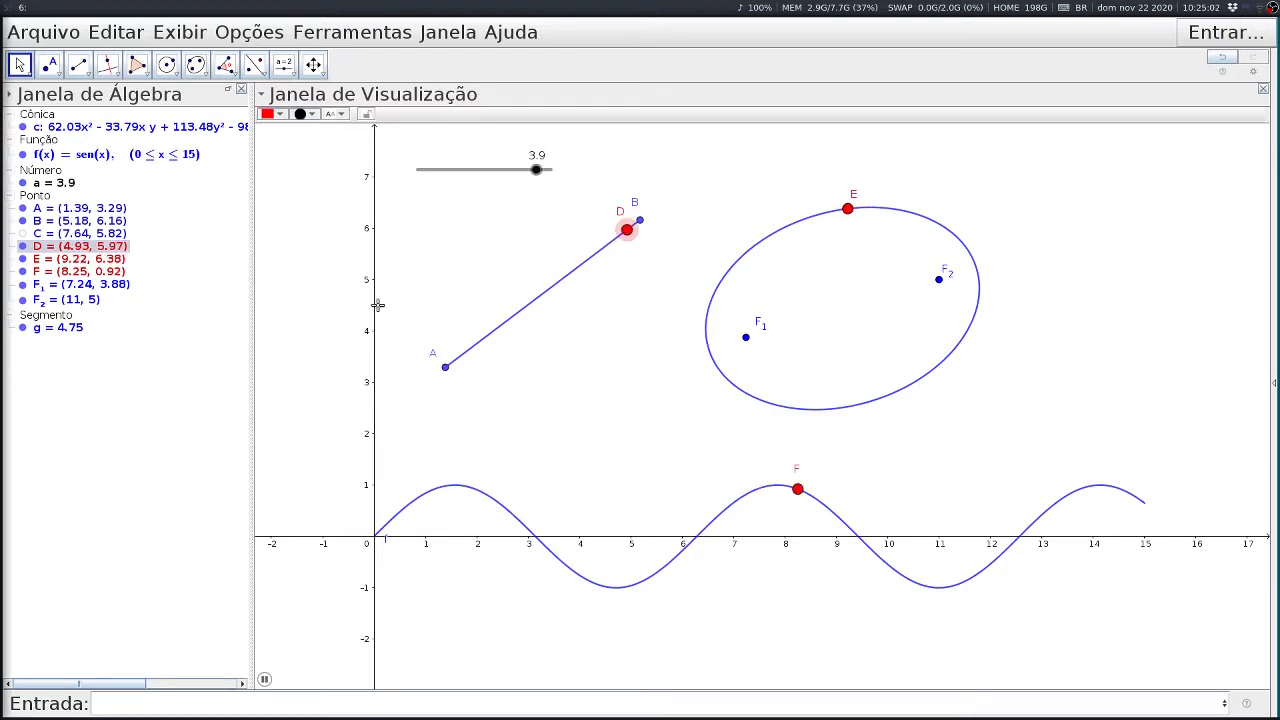
- Delete all objects from the construction and hide the coordinate axes
{"action": "left_click", "coordinate": [86, 348]}
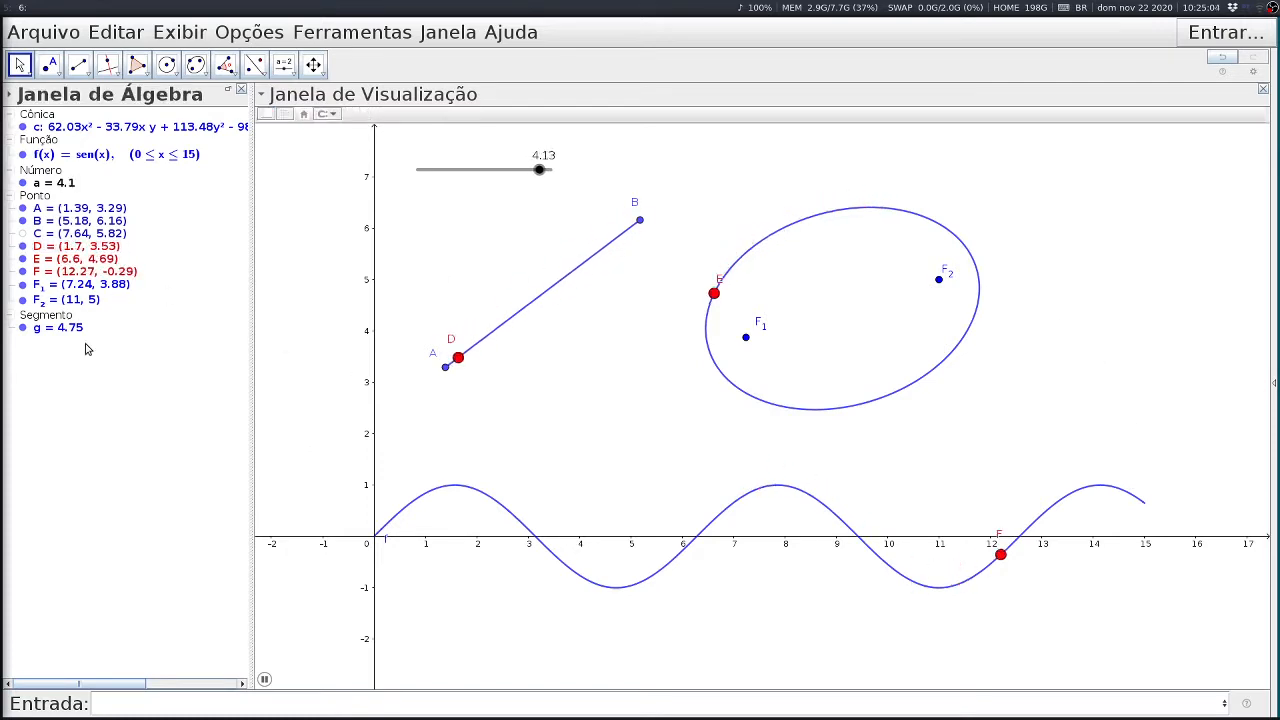
{"action": "key", "text": "ctrl+a"}
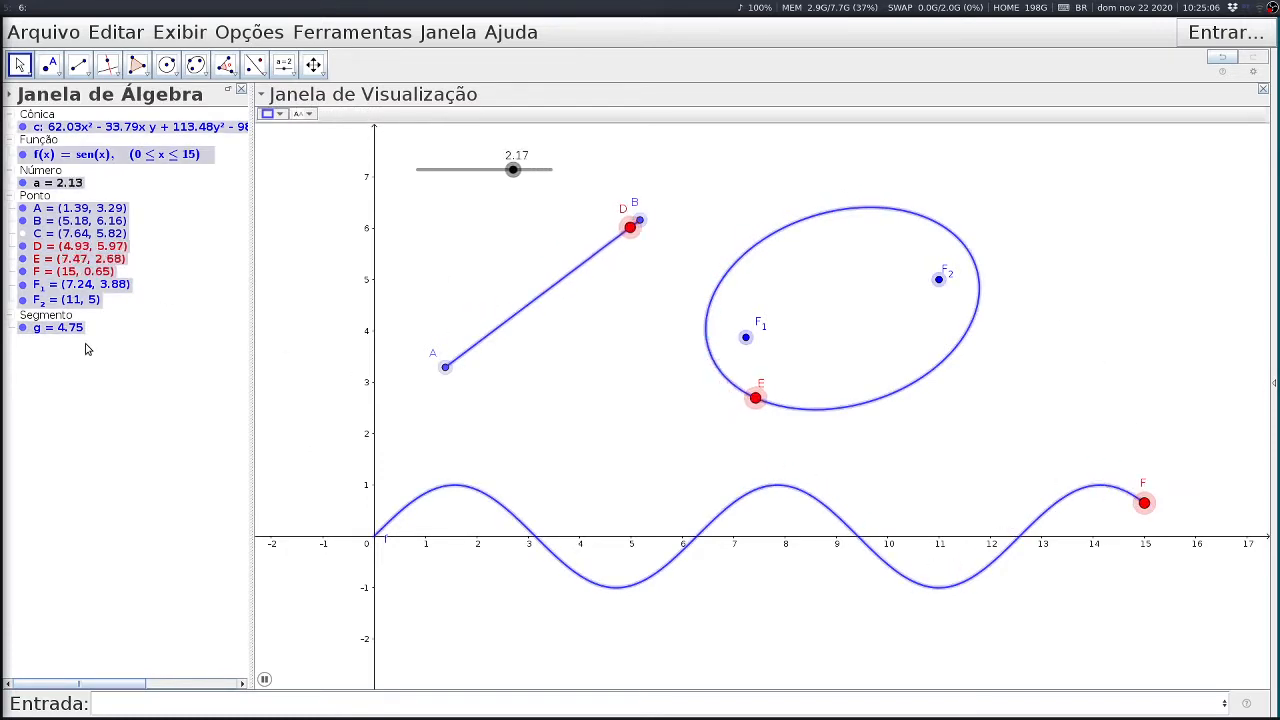
{"action": "key", "text": "Delete"}
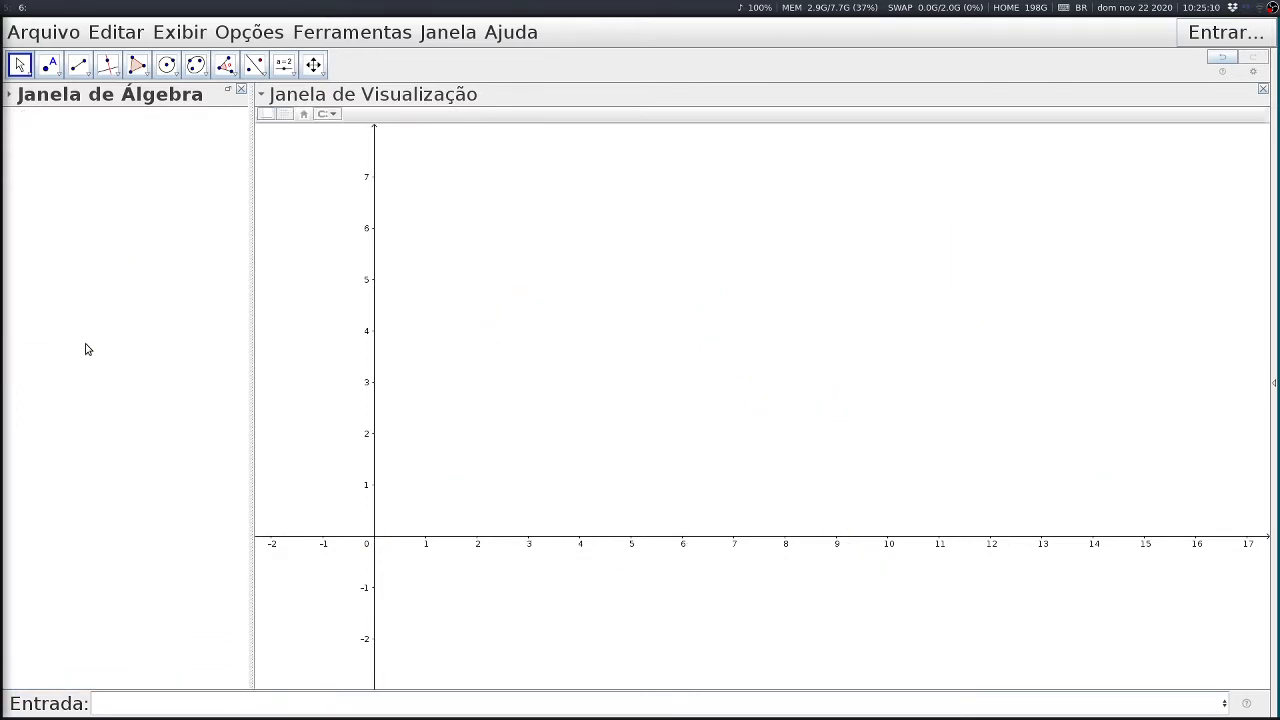
{"action": "right_click", "coordinate": [443, 243]}
{"action": "left_click", "coordinate": [480, 288]}
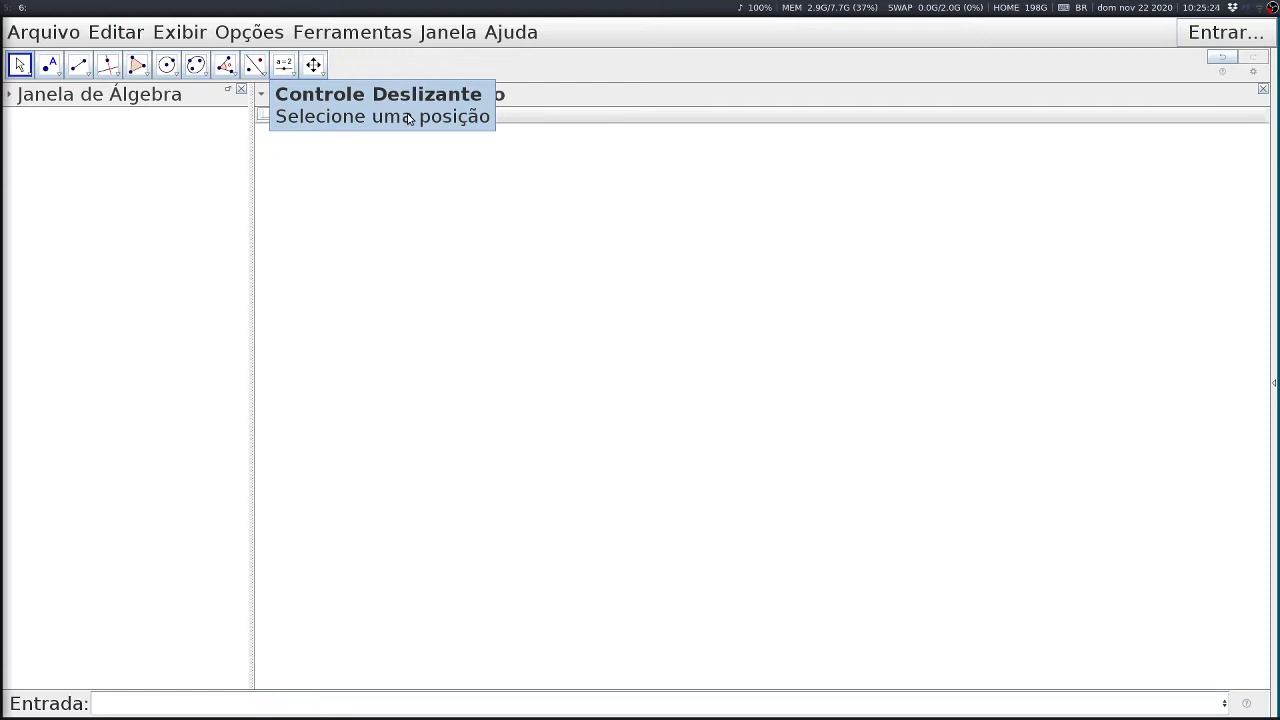
- Start a slider a near the graphics view's upper-left corner, try the Ângulo and Inteiro types and keep Número
{"action": "left_click", "coordinate": [285, 66]}
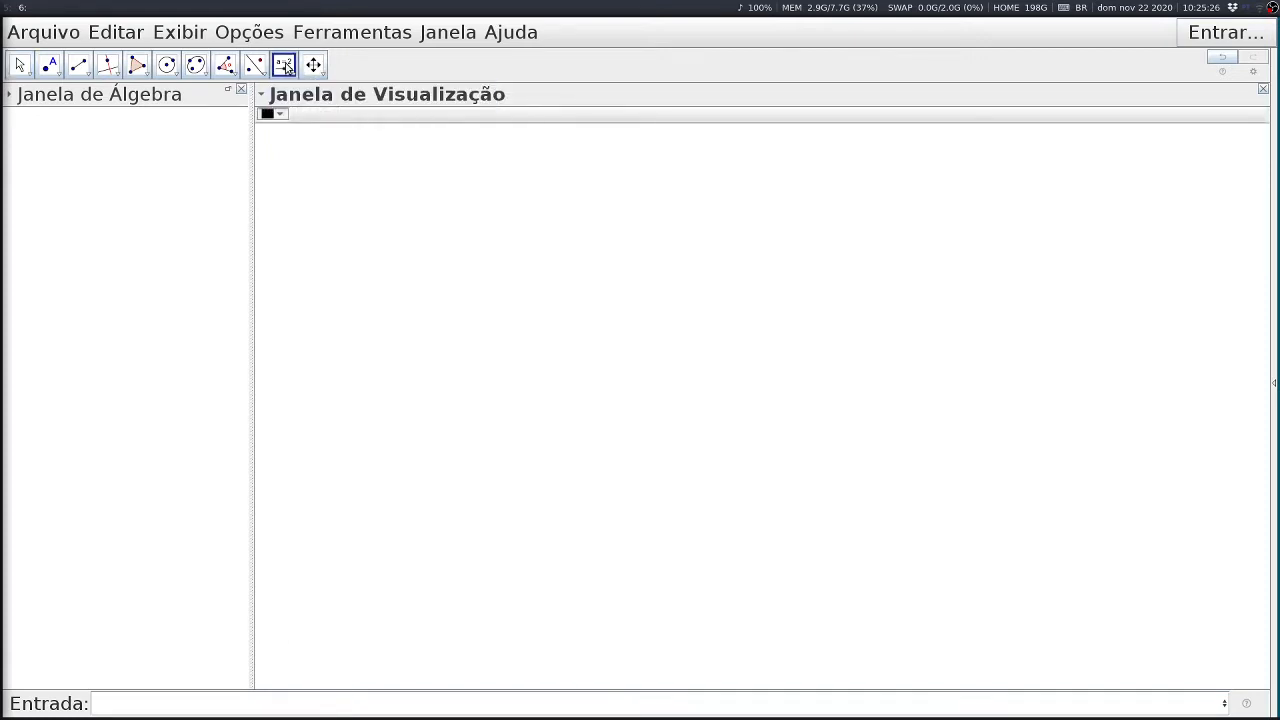
{"action": "left_click", "coordinate": [326, 174]}
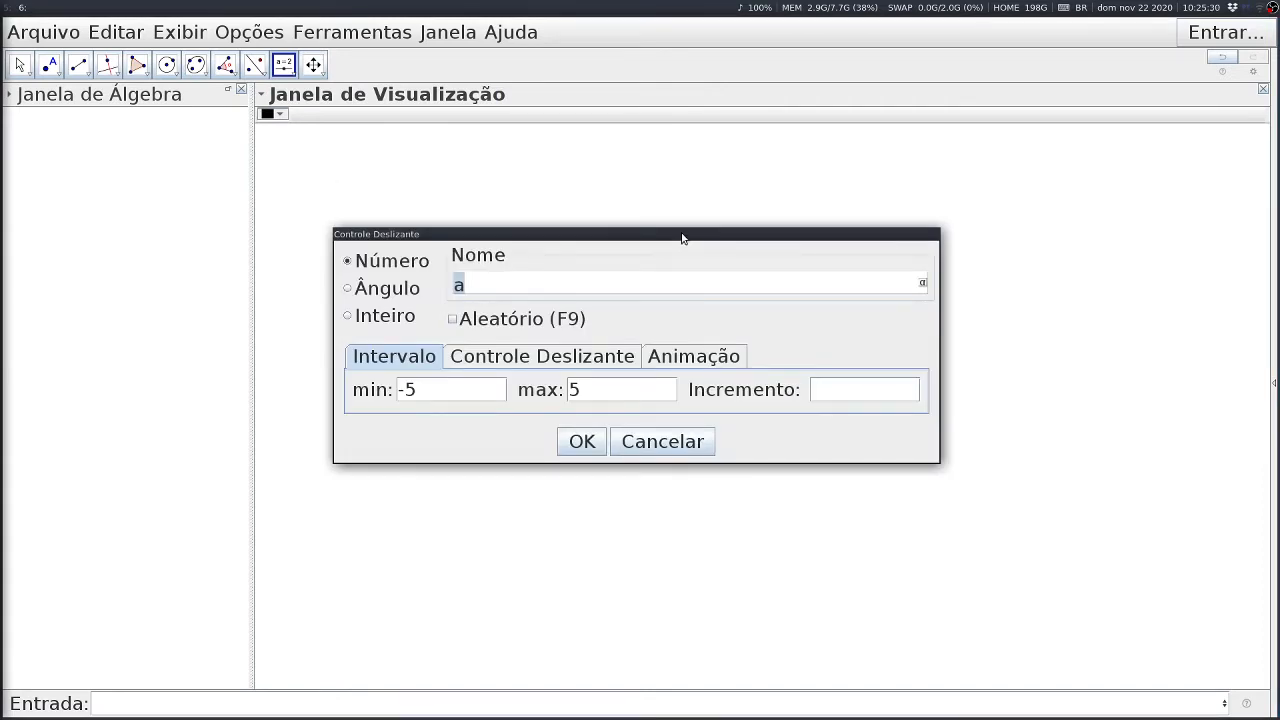
{"action": "left_click_drag", "start_coordinate": [682, 238], "coordinate": [672, 199]}
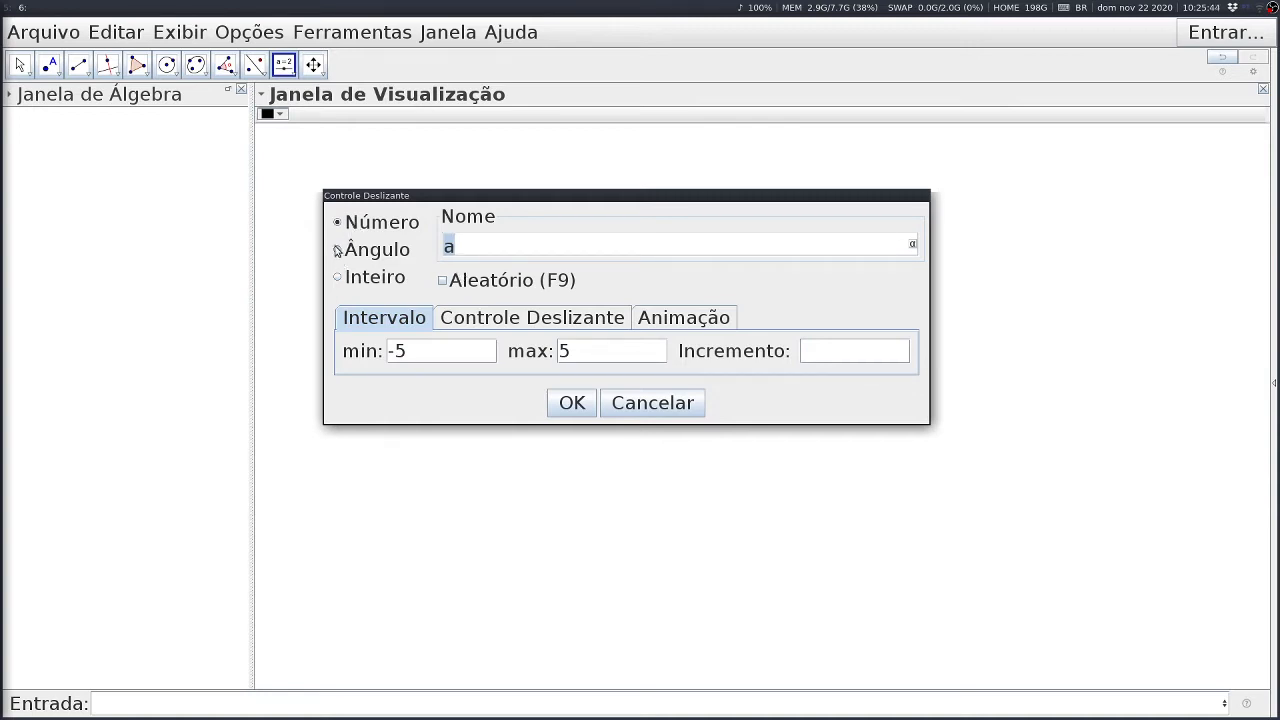
{"action": "left_click", "coordinate": [337, 251]}
{"action": "left_click", "coordinate": [338, 279]}
{"action": "left_click", "coordinate": [339, 247]}
{"action": "left_click", "coordinate": [340, 224]}
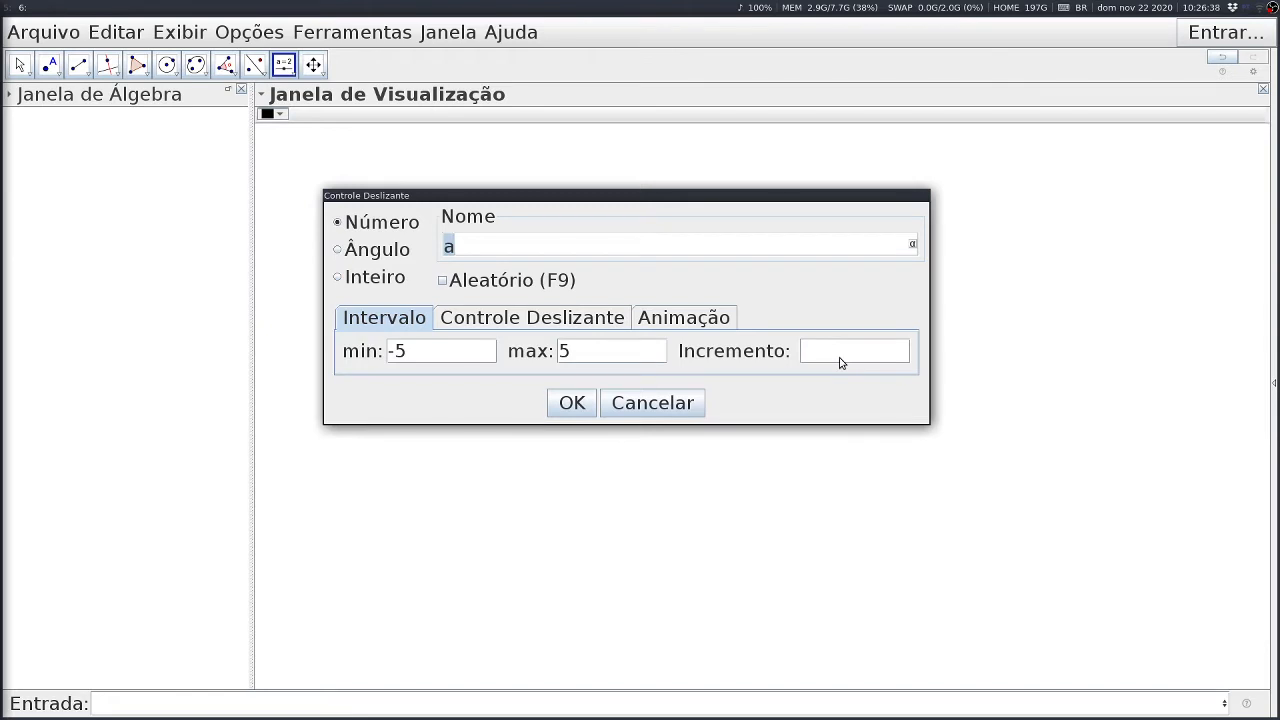
- Toggle the slider's Fixo option on and off and set its orientation to Vertical
{"action": "left_click", "coordinate": [544, 325]}
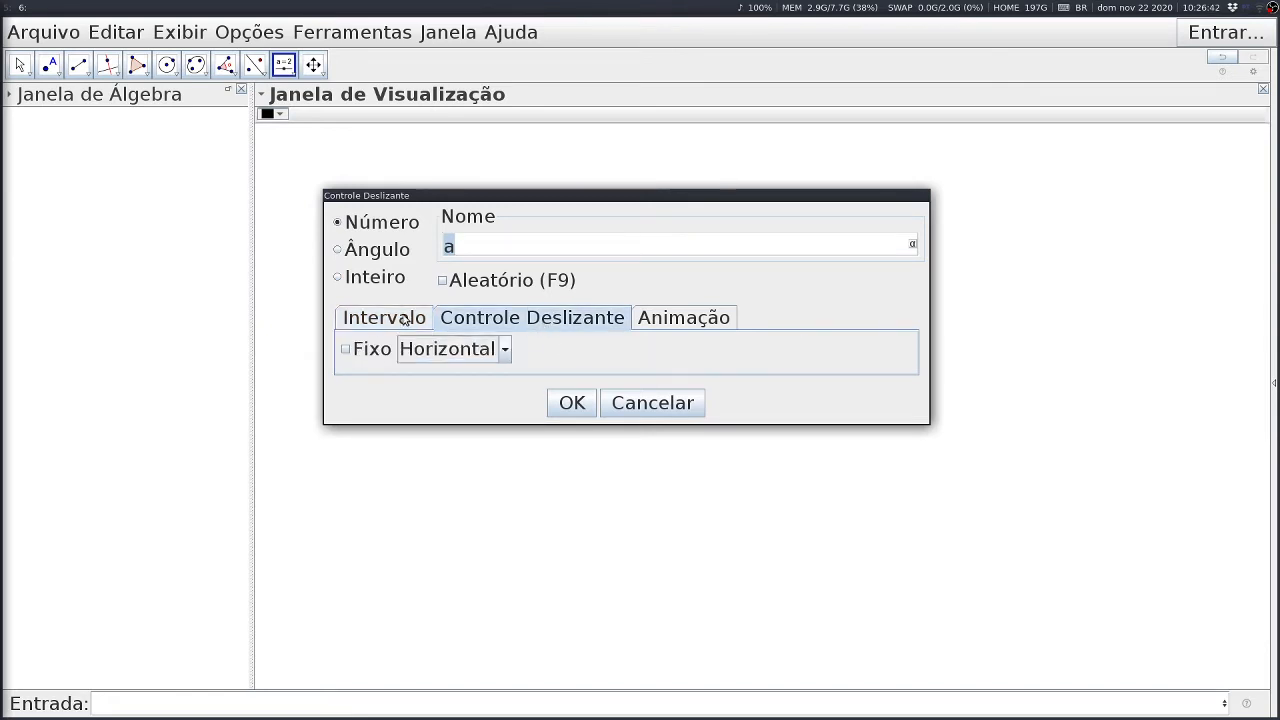
{"action": "left_click", "coordinate": [346, 350]}
{"action": "left_click", "coordinate": [346, 350]}
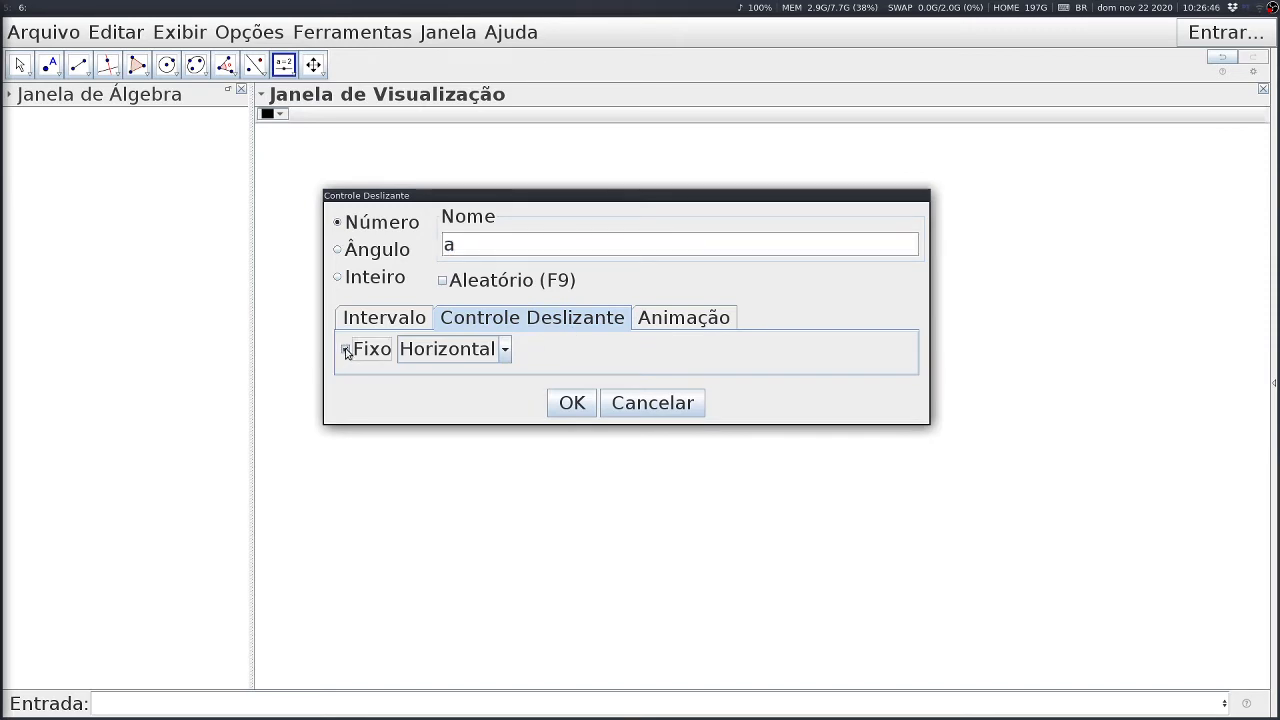
{"action": "left_click", "coordinate": [505, 350]}
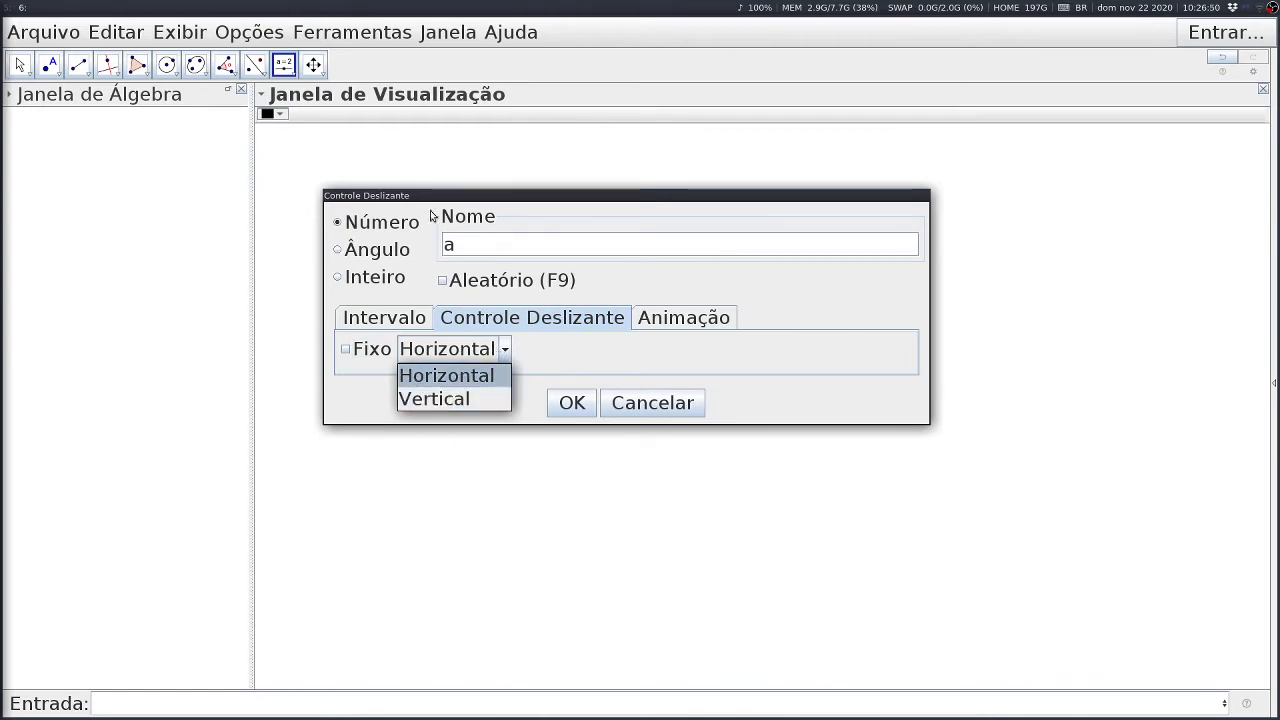
{"action": "left_click", "coordinate": [451, 401]}
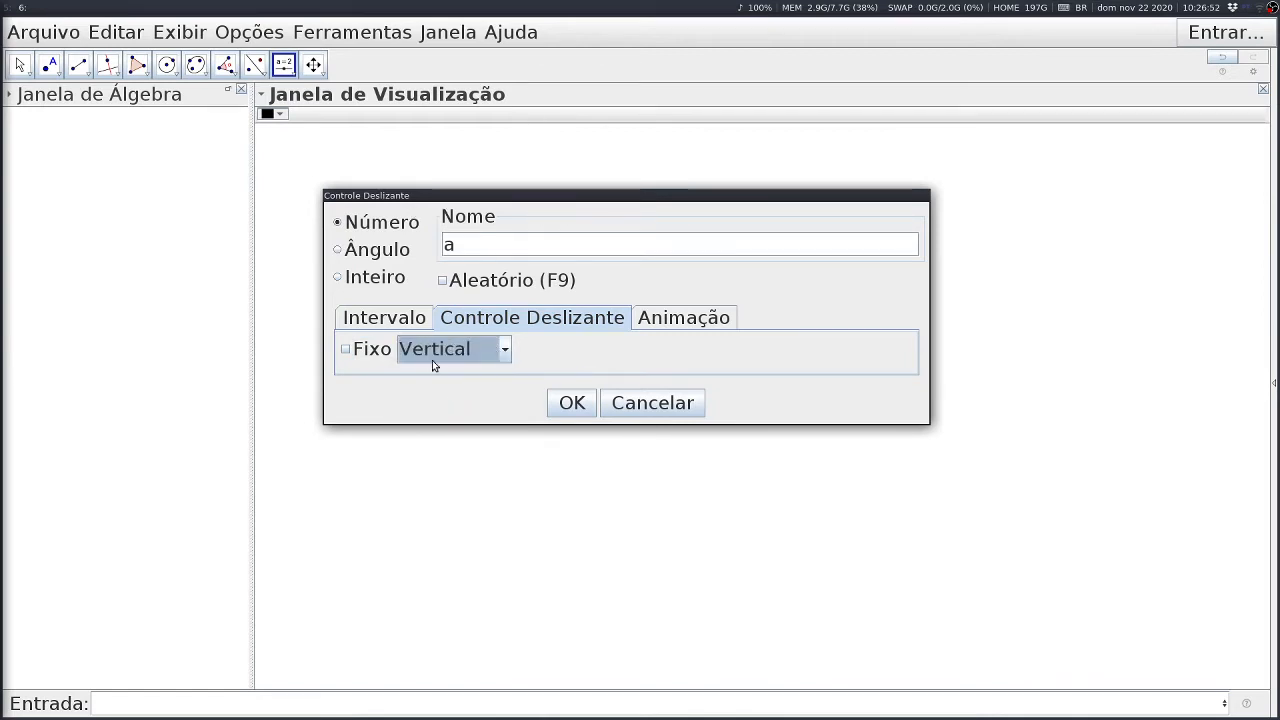
- Review the slider's repetition options, keep Oscilando with speed 1 and create the slider
{"action": "left_click", "coordinate": [703, 317]}
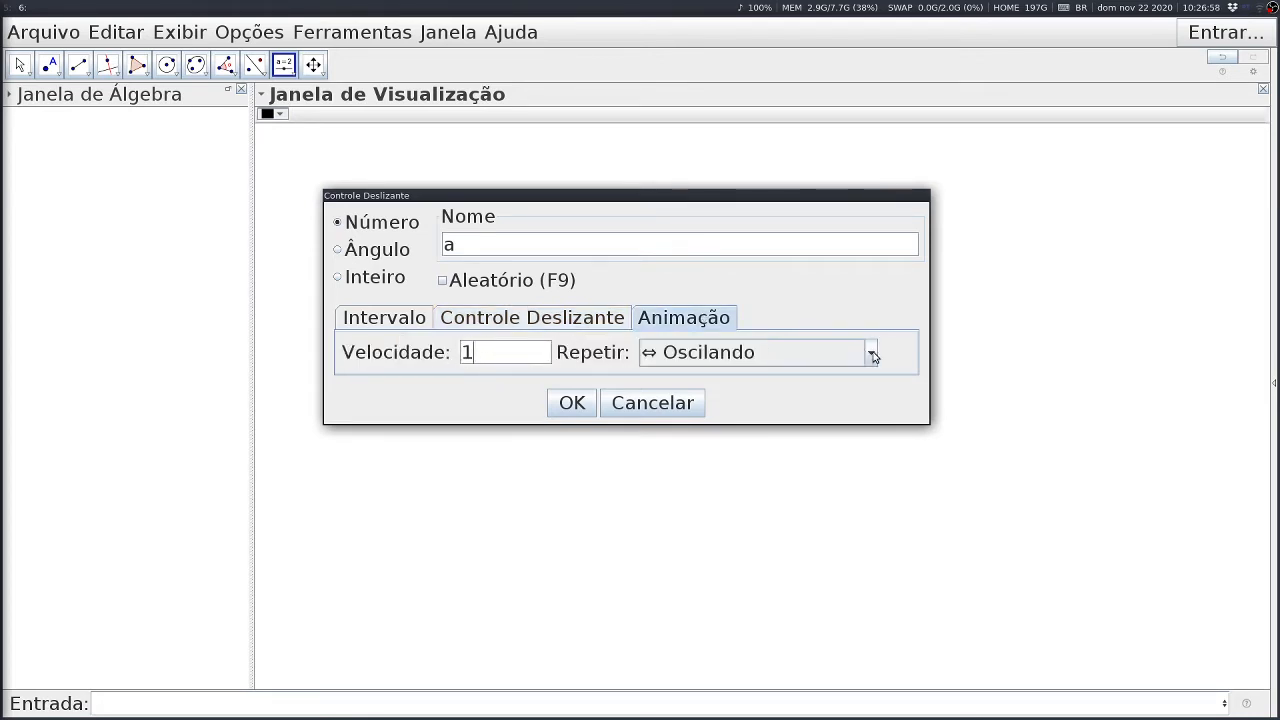
{"action": "left_click", "coordinate": [870, 354]}
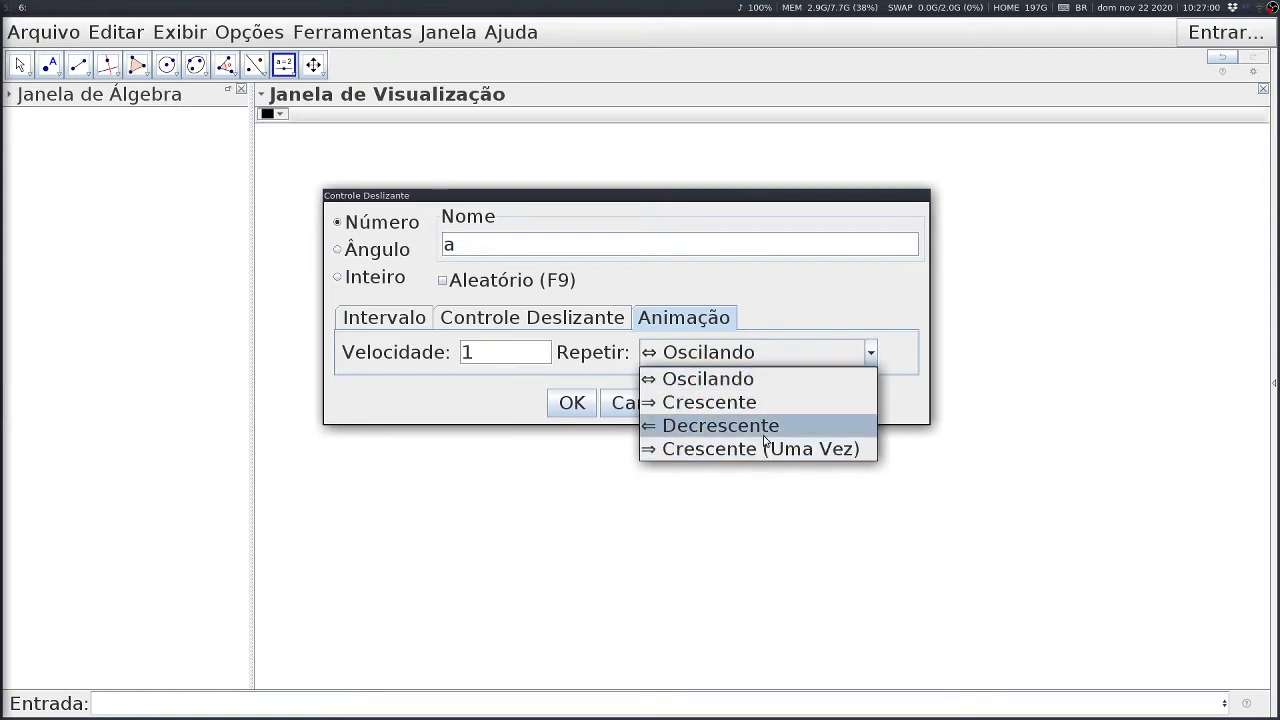
{"action": "left_click", "coordinate": [743, 372]}
{"action": "left_click", "coordinate": [572, 403]}
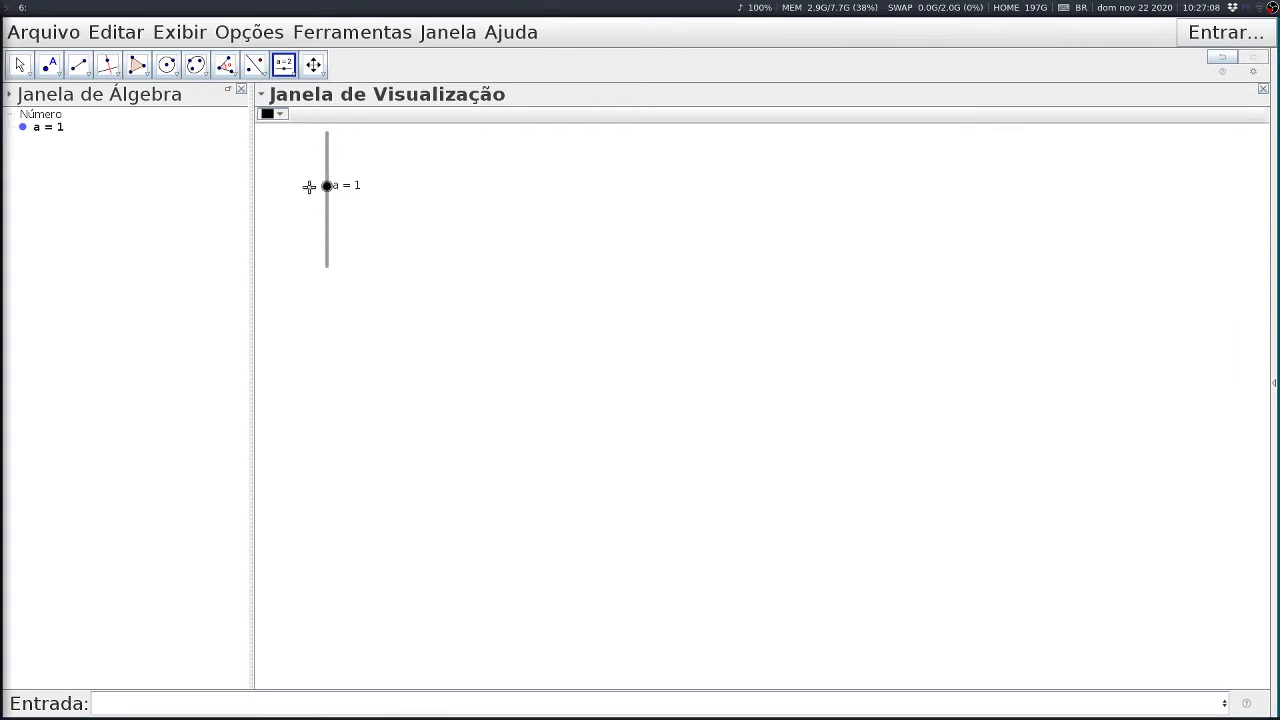
- Move slider a's label clear of its bar and raise the slider's value to 5
{"action": "key", "text": "Escape"}
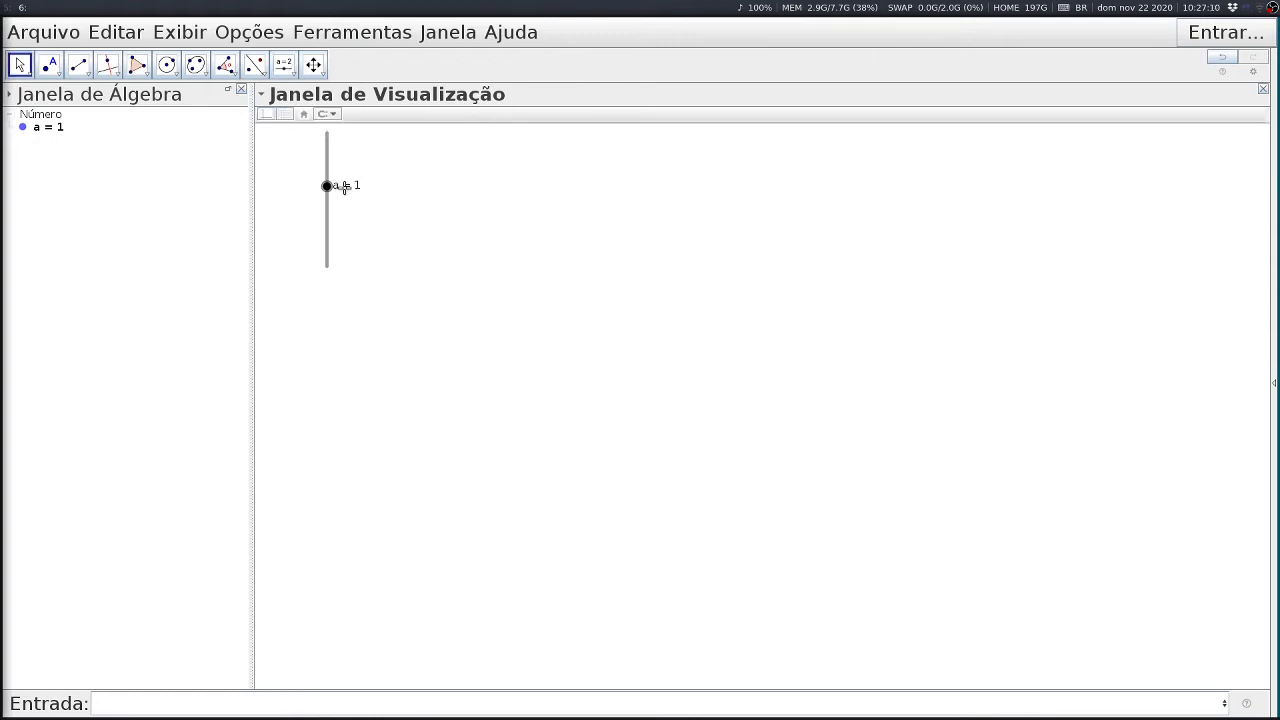
{"action": "mouse_move", "coordinate": [344, 187]}
{"action": "left_mouse_down"}
{"action": "mouse_move", "coordinate": [366, 189]}
{"action": "mouse_move", "coordinate": [326, 186]}
{"action": "mouse_move", "coordinate": [326, 131]}
{"action": "mouse_move", "coordinate": [337, 317]}
{"action": "mouse_move", "coordinate": [338, 88]}
{"action": "mouse_move", "coordinate": [337, 277]}
{"action": "mouse_move", "coordinate": [343, 166]}
{"action": "left_mouse_up"}
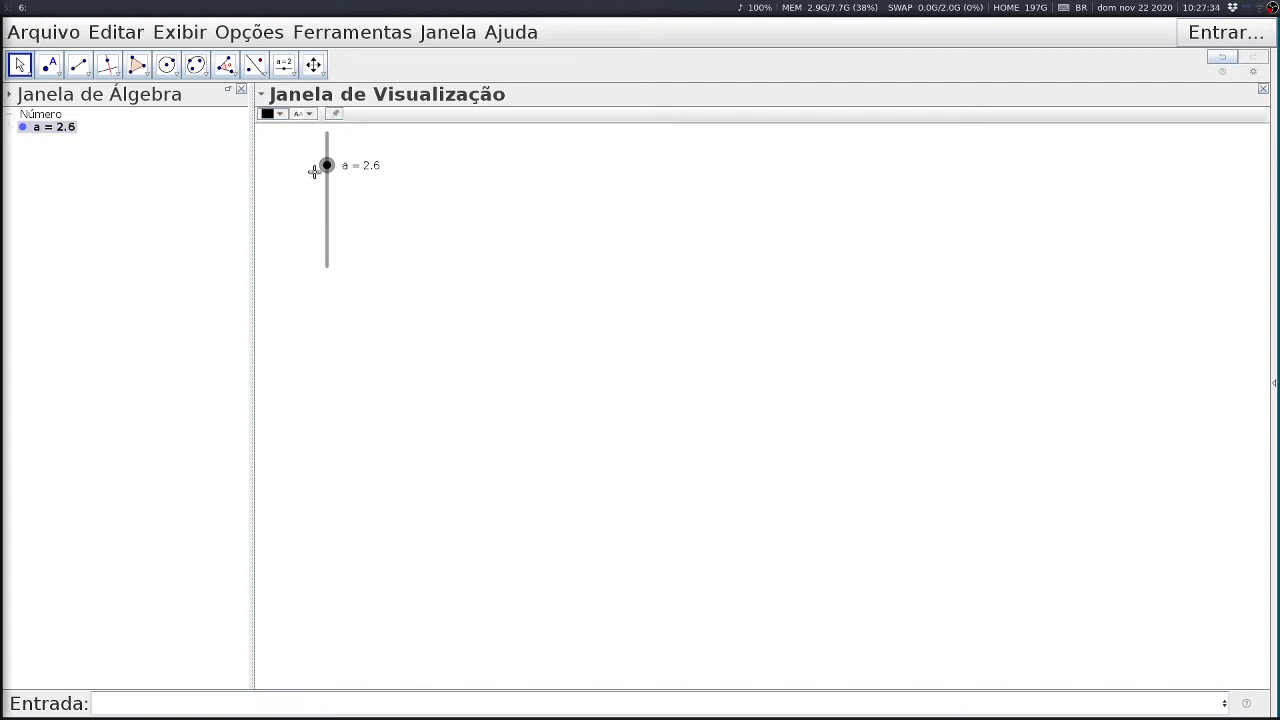
{"action": "left_click_drag", "start_coordinate": [328, 164], "coordinate": [327, 133]}
{"action": "mouse_move", "coordinate": [326, 134]}
{"action": "left_mouse_down"}
{"action": "mouse_move", "coordinate": [326, 268]}
{"action": "mouse_move", "coordinate": [320, 133]}
{"action": "left_mouse_up"}
- Delete slider a from the graphics view
{"action": "right_click", "coordinate": [328, 149]}
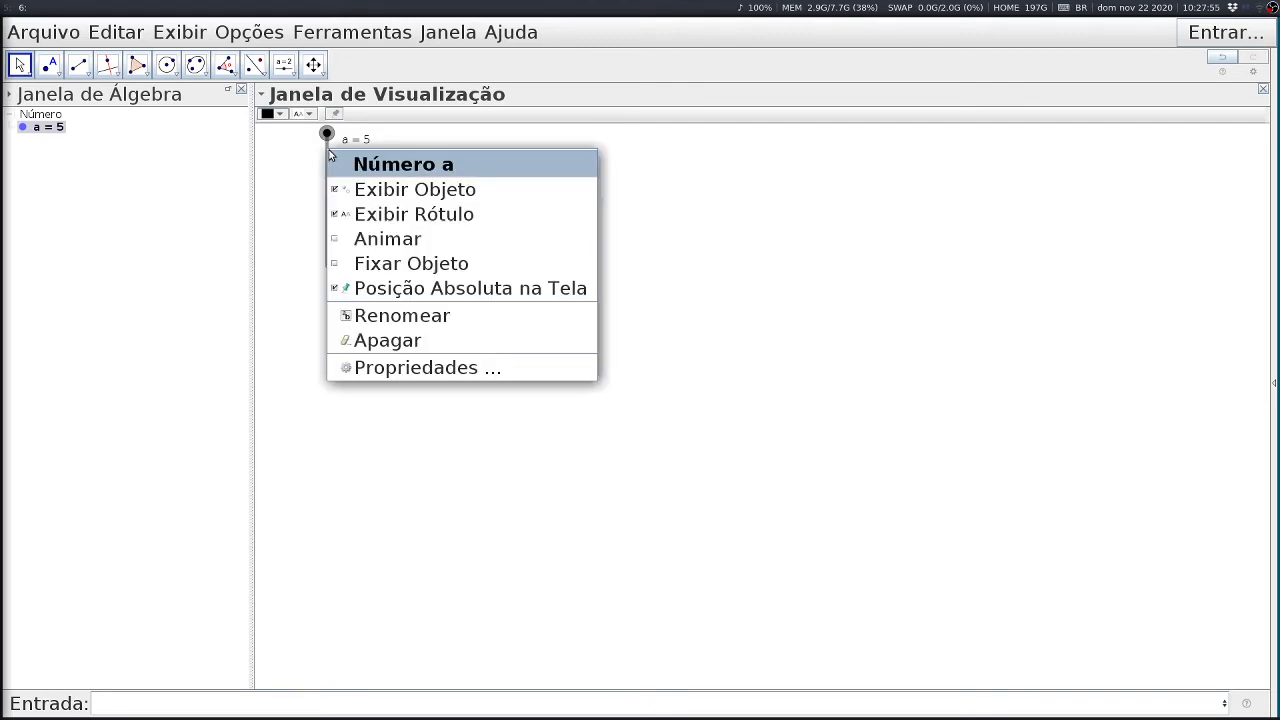
{"action": "left_click", "coordinate": [372, 341]}
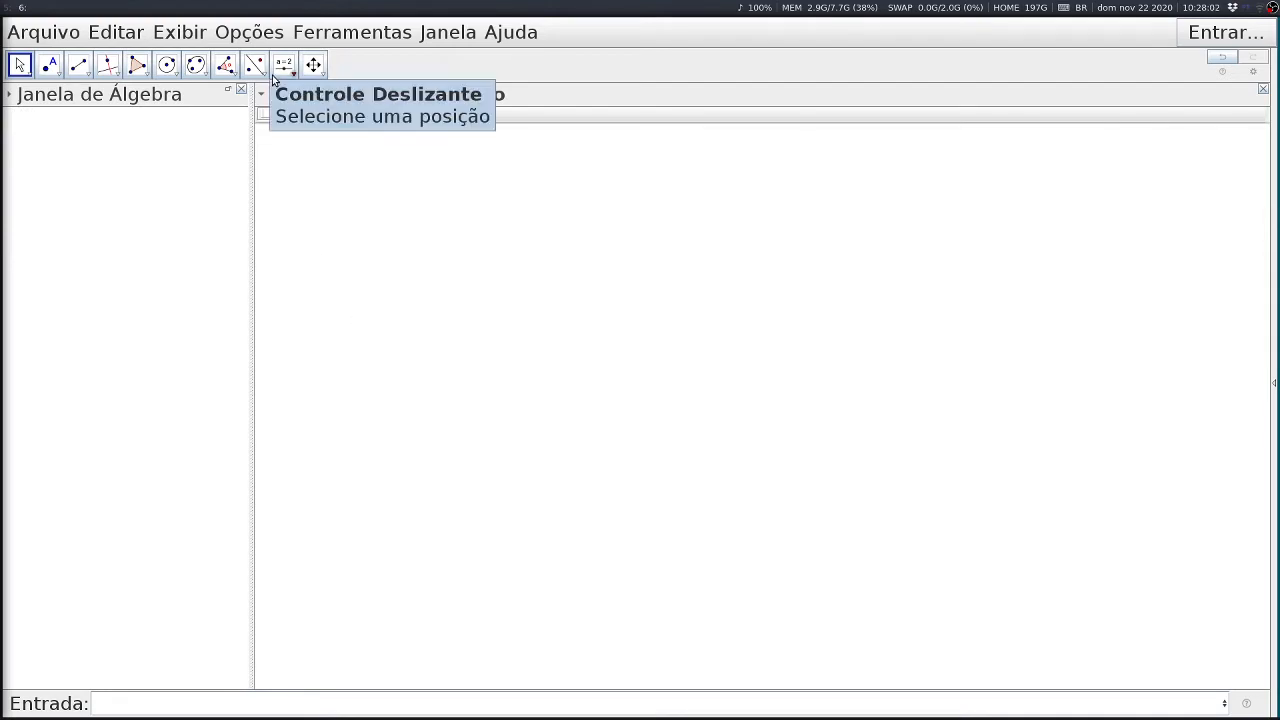
- Begin the definition α = ControleDeslizante in the input line, inserting the Greek symbol and the full command template
{"action": "left_click", "coordinate": [137, 705]}
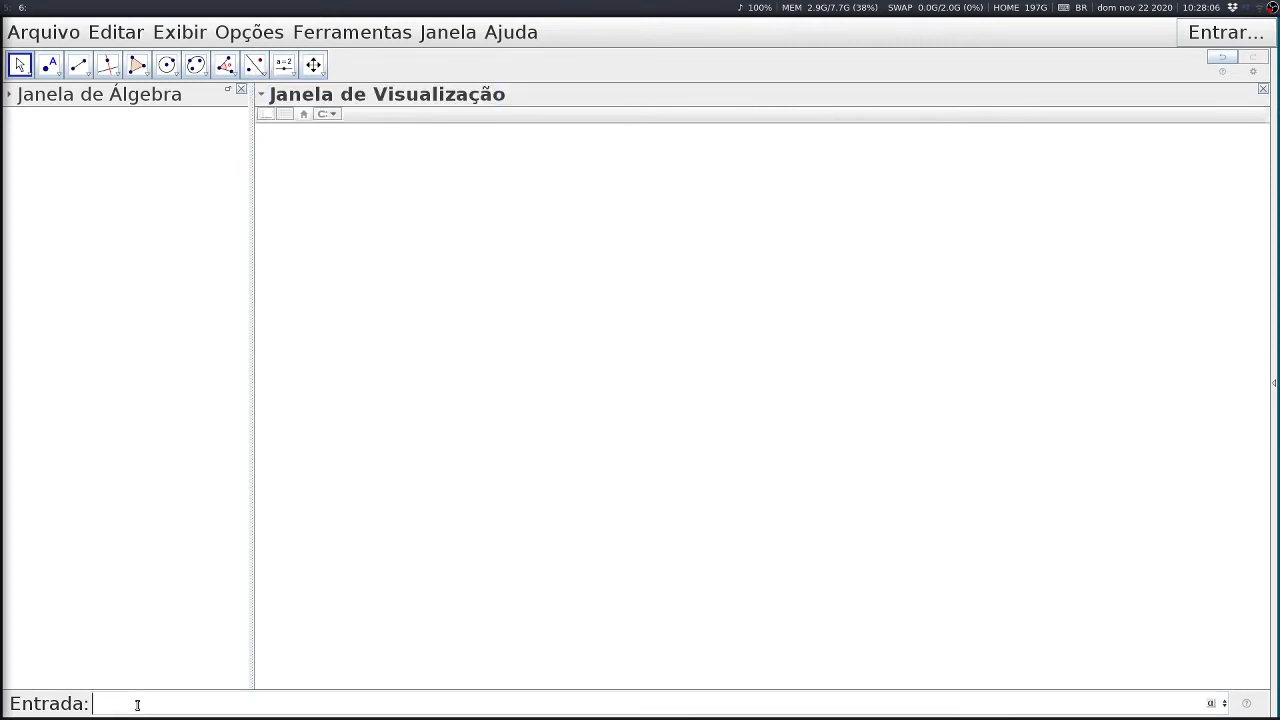
{"action": "left_click", "coordinate": [1212, 703]}
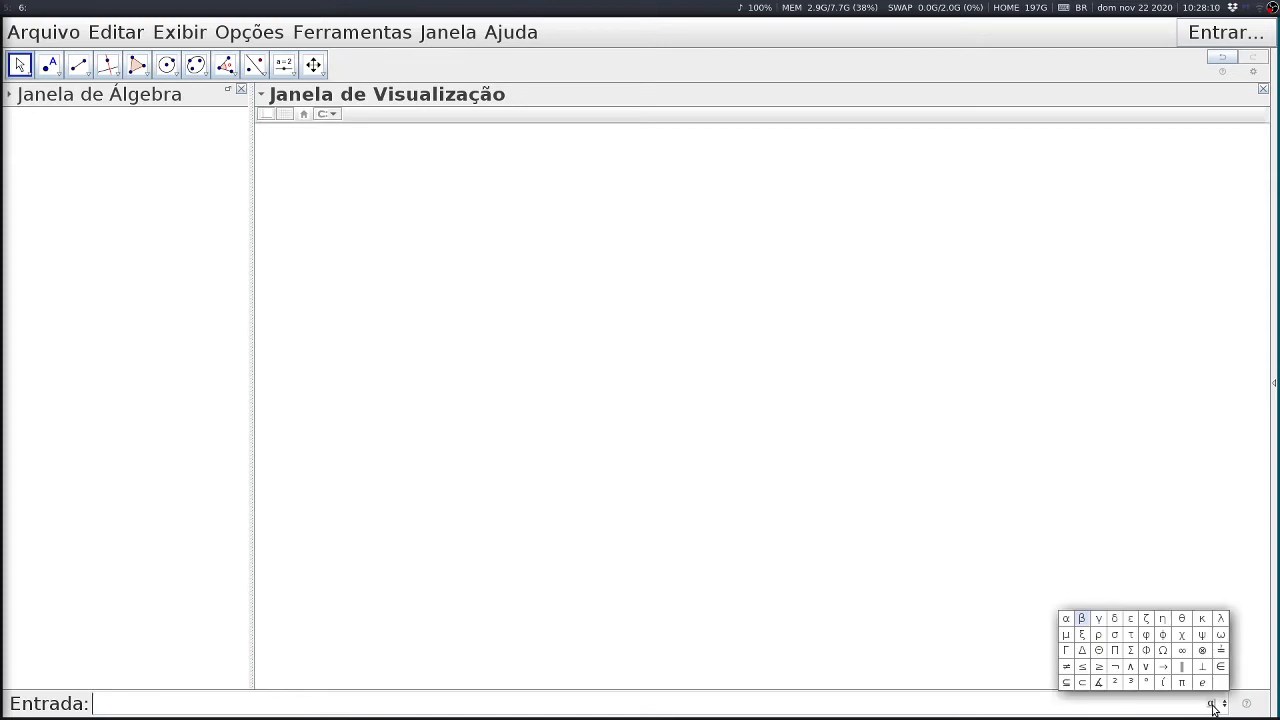
{"action": "left_click", "coordinate": [1066, 619]}
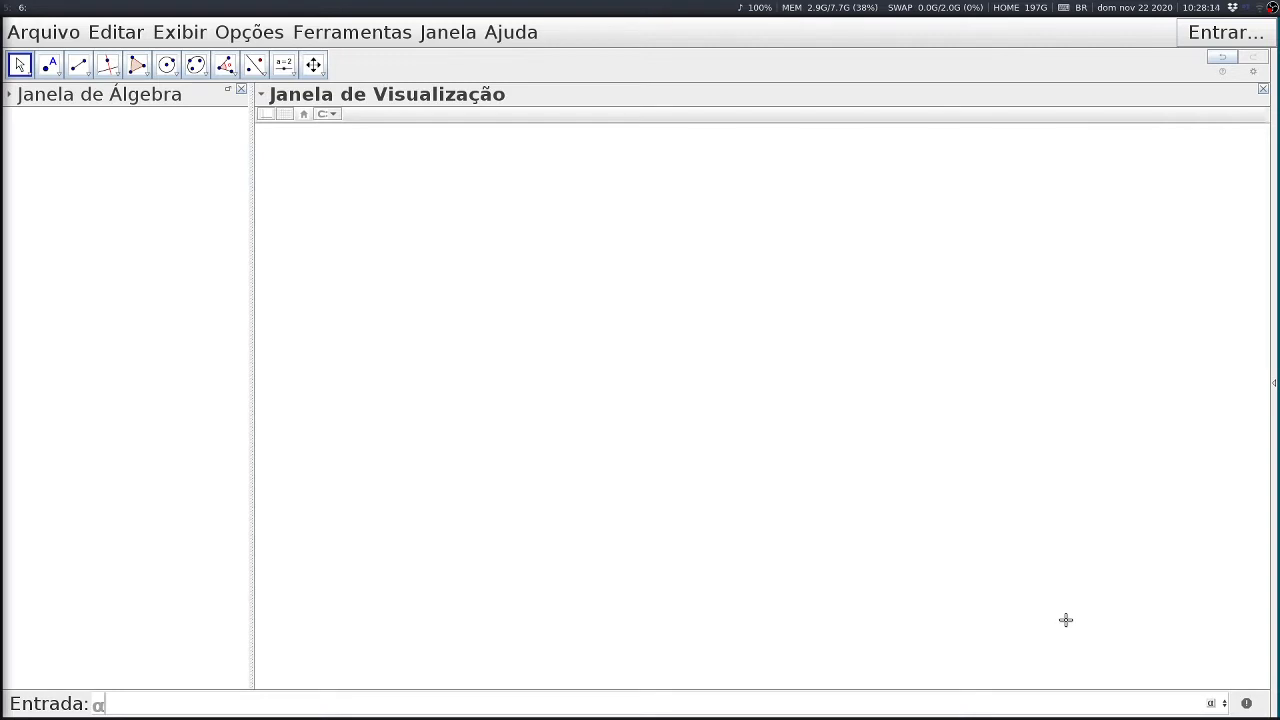
{"action": "left_click", "coordinate": [1212, 704]}
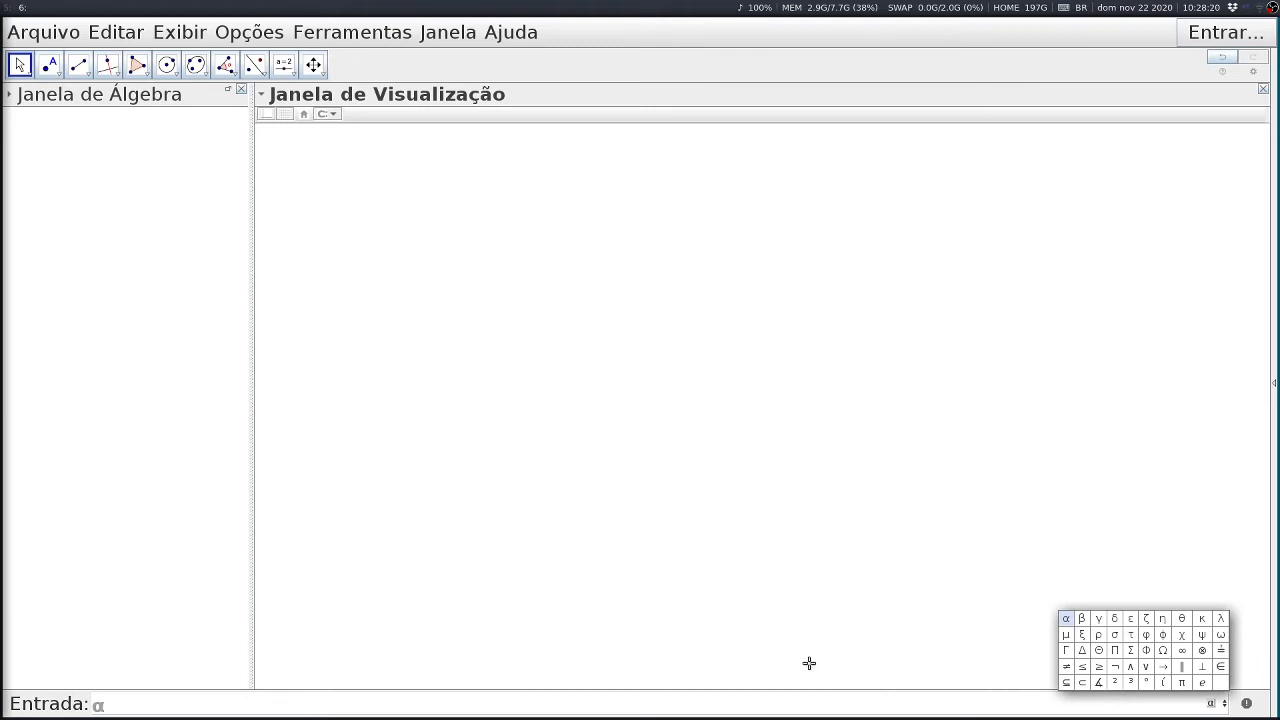
{"action": "left_click", "coordinate": [146, 706]}
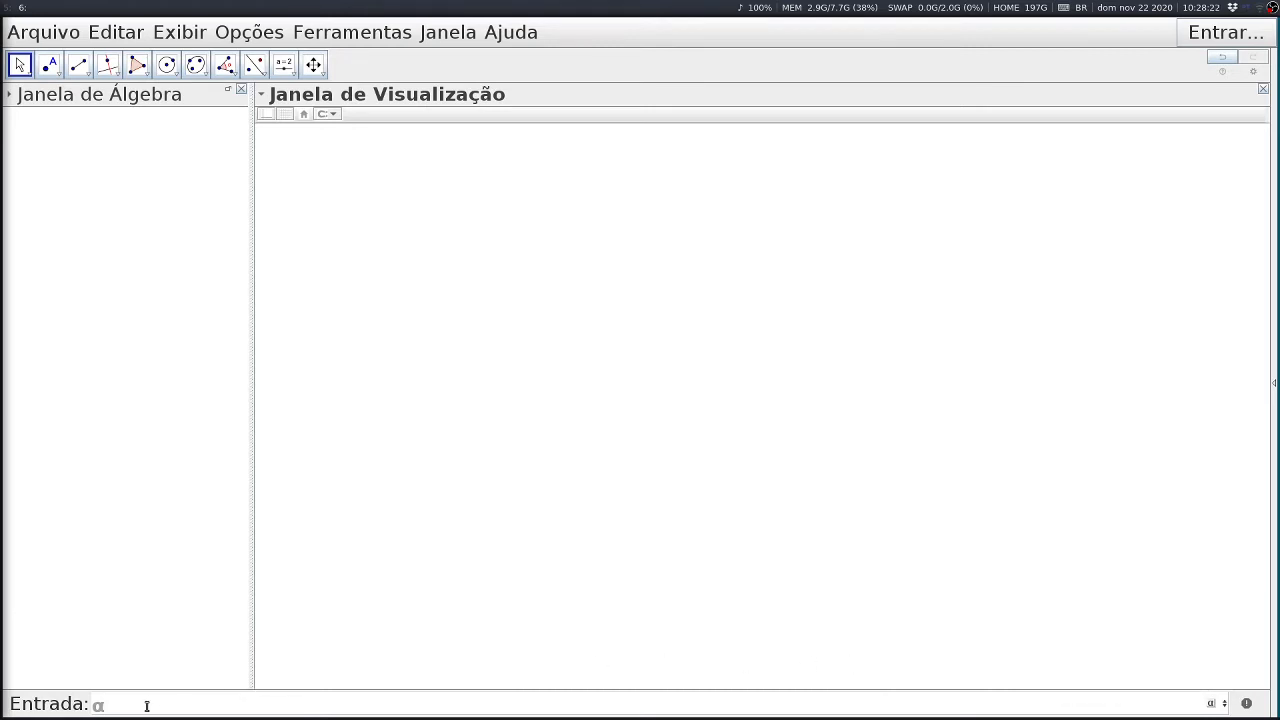
{"action": "type", "text": "= contr"}
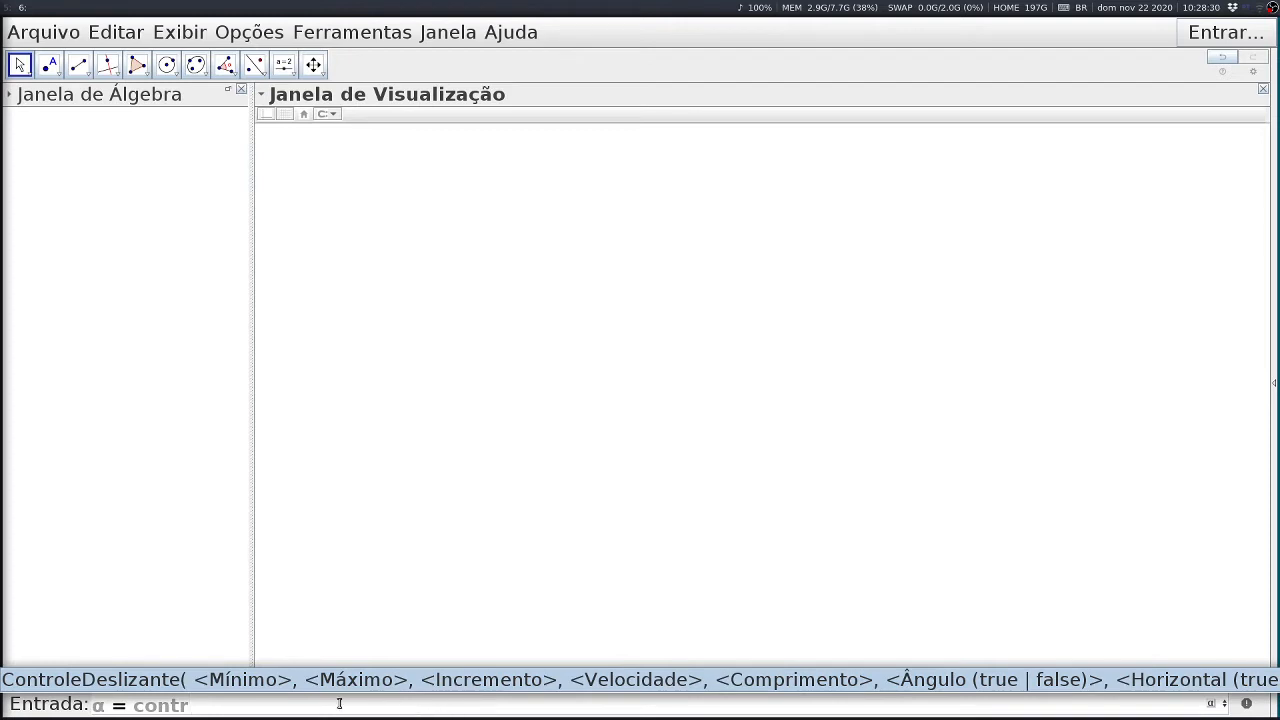
{"action": "key", "text": "Return"}
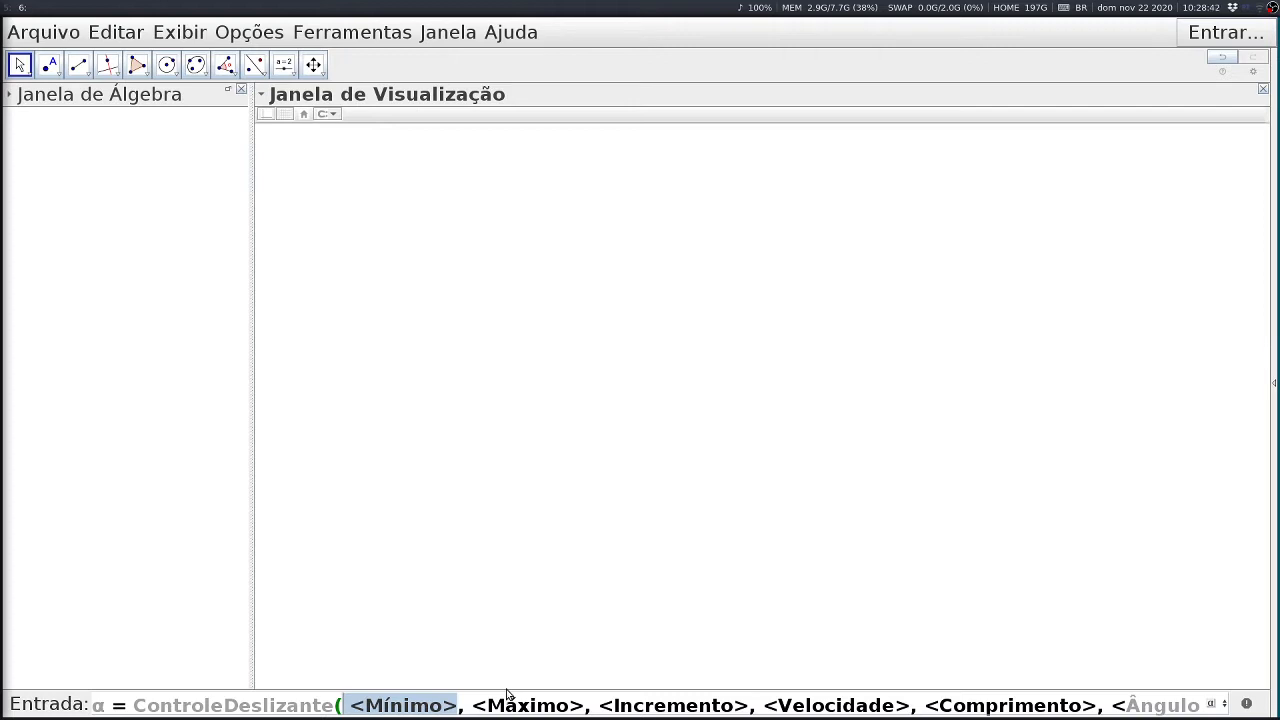
- Fill in the command's minimum 0, maximum 2+pi, increment 0.1, speed 1 and length 10
{"action": "type", "text": "0"}
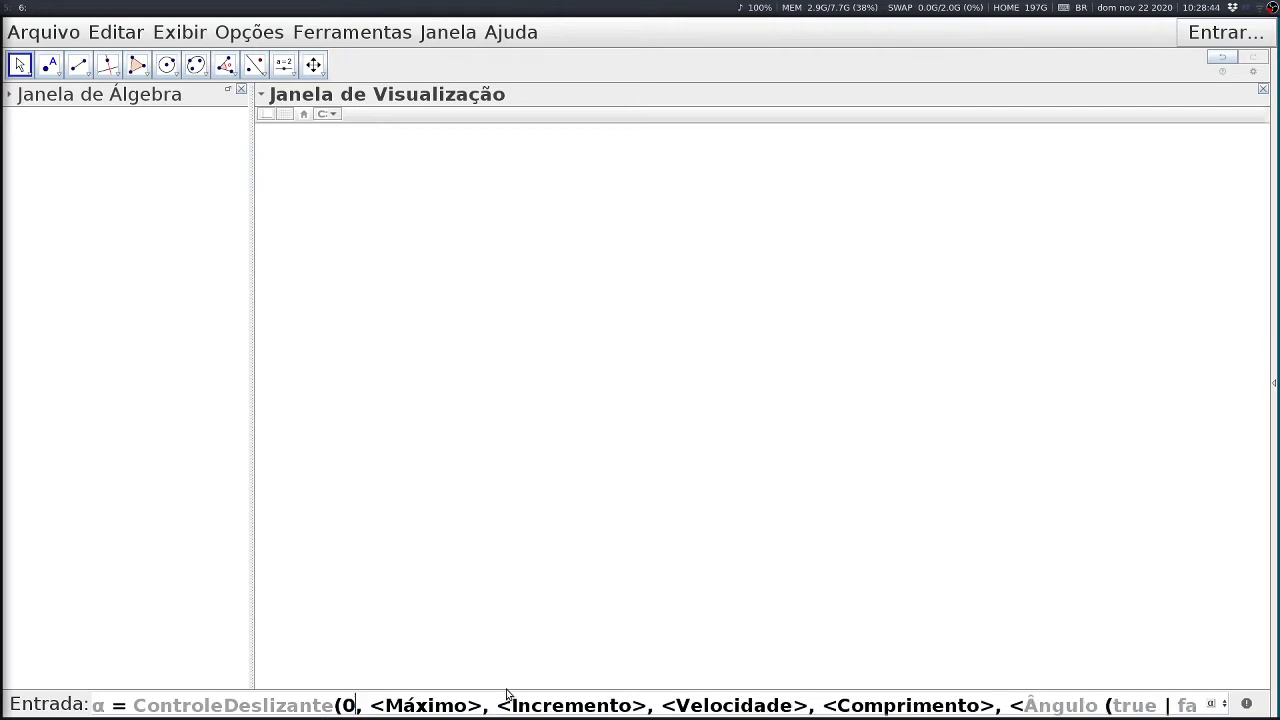
{"action": "key", "text": "Tab"}
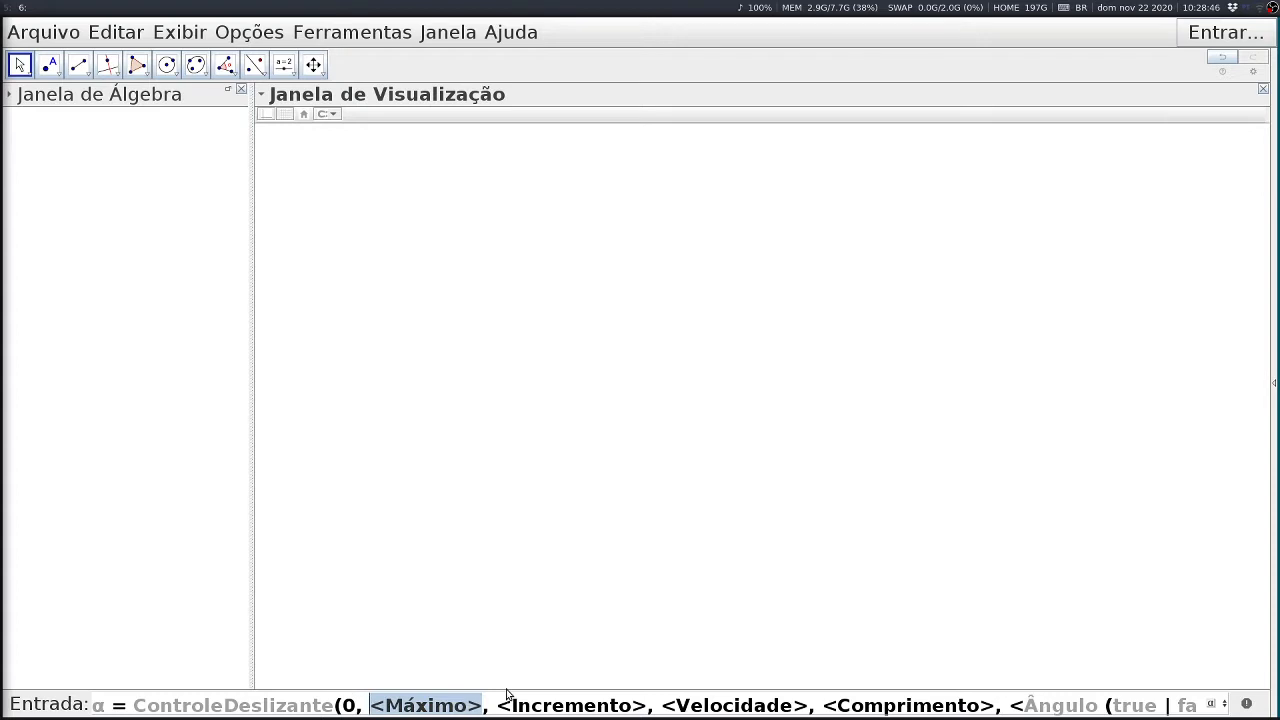
{"action": "type", "text": "2+pi"}
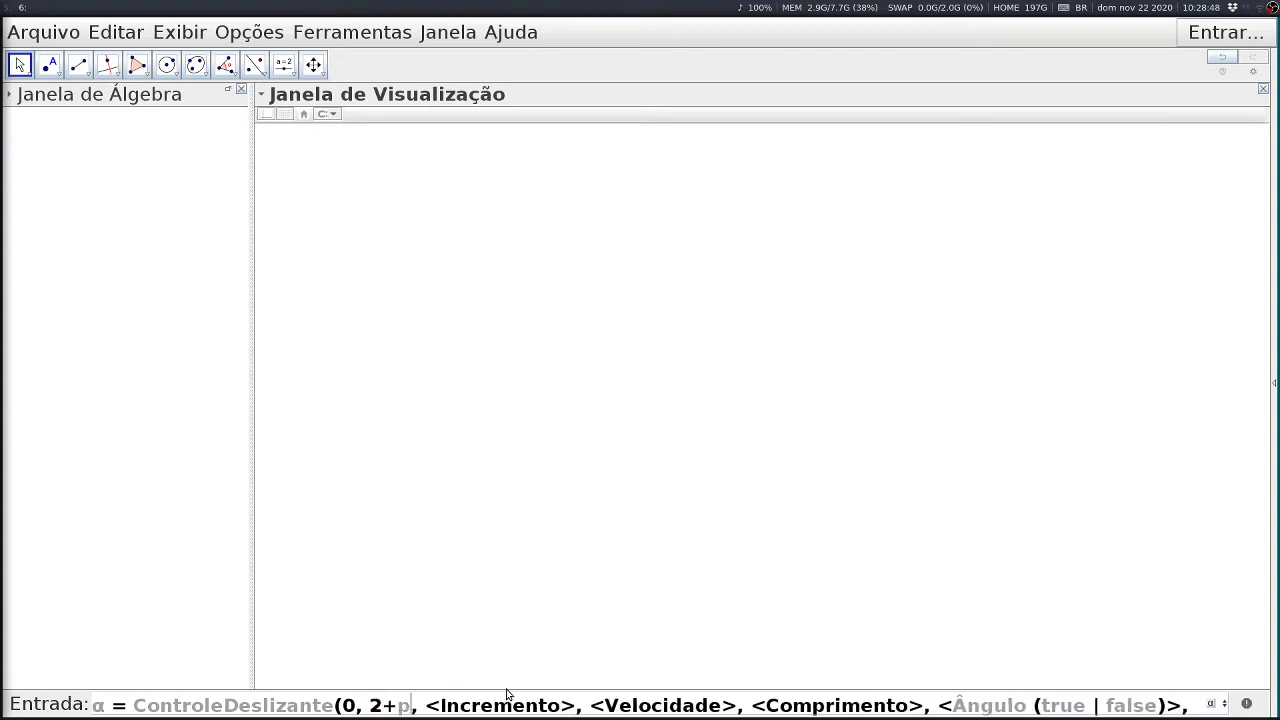
{"action": "key", "text": "Tab"}
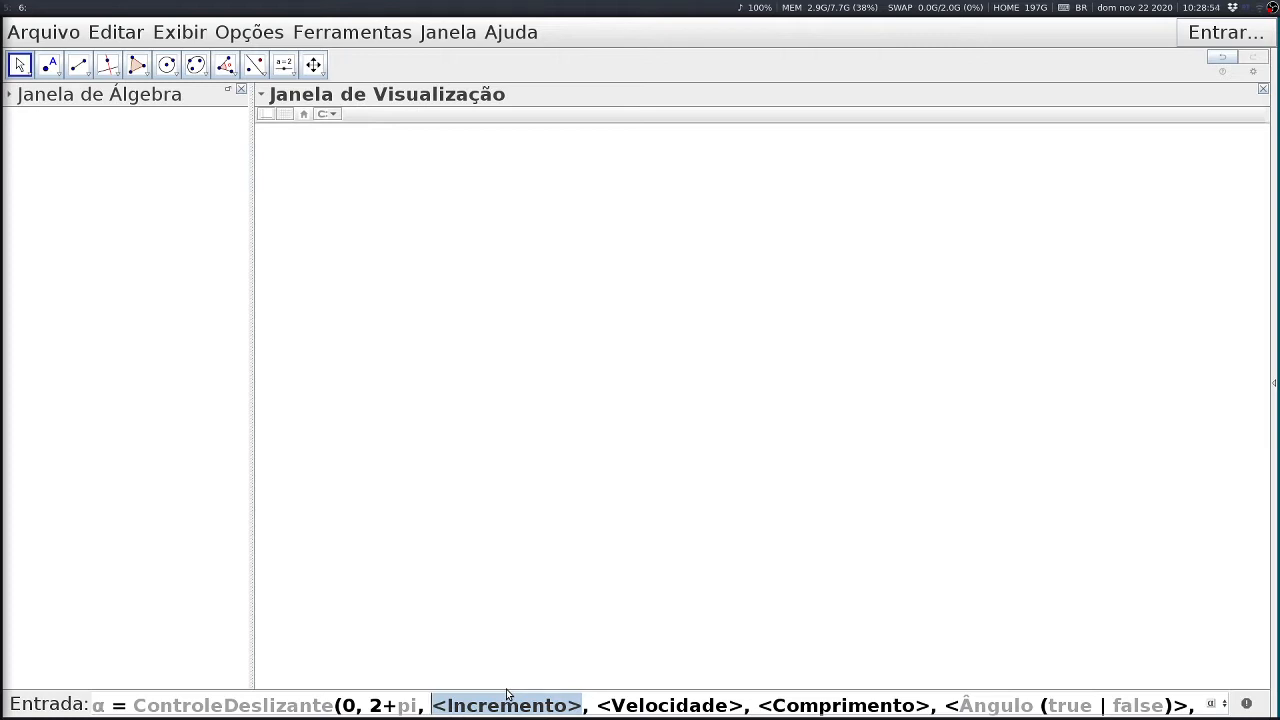
{"action": "type", "text": "0.1"}
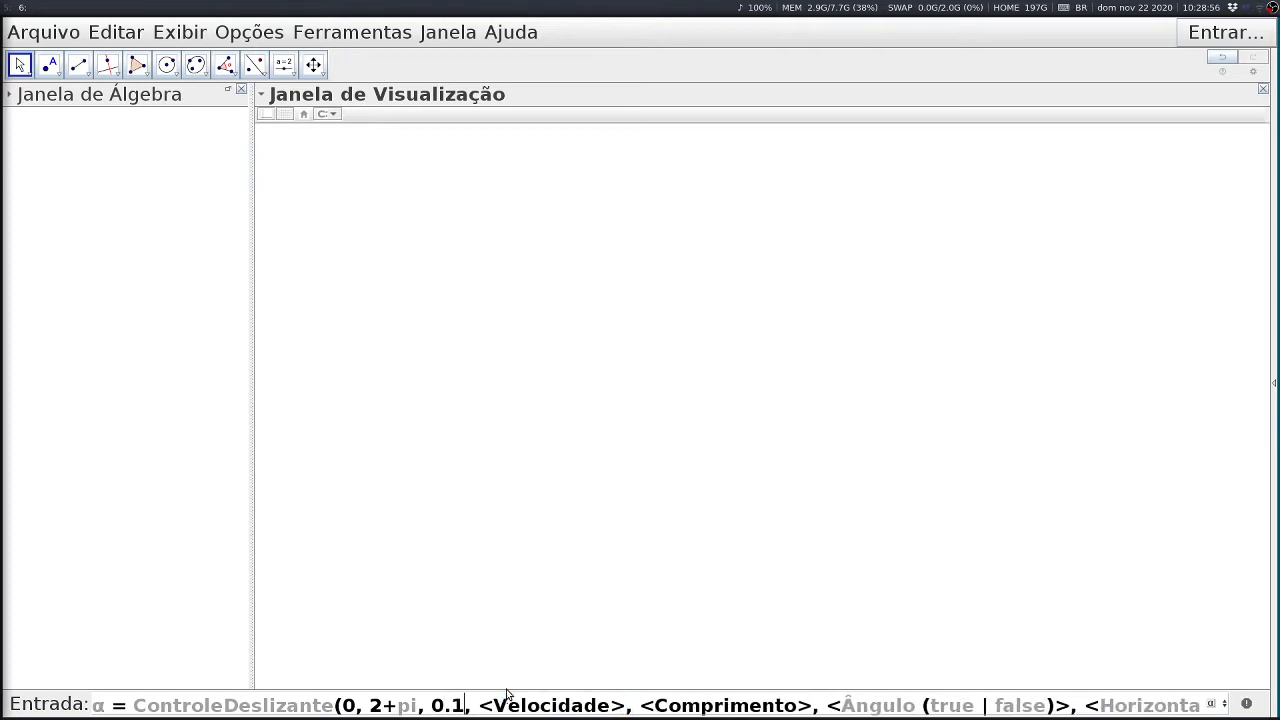
{"action": "key", "text": "Tab"}
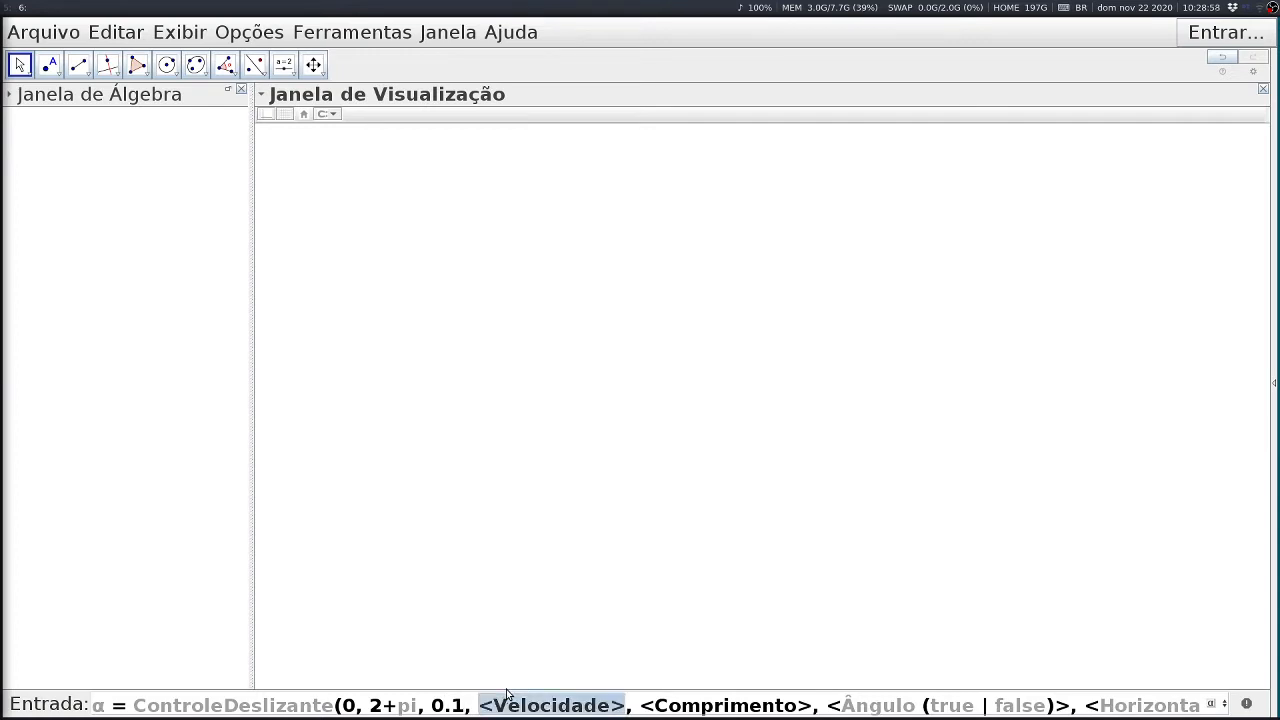
{"action": "type", "text": "1"}
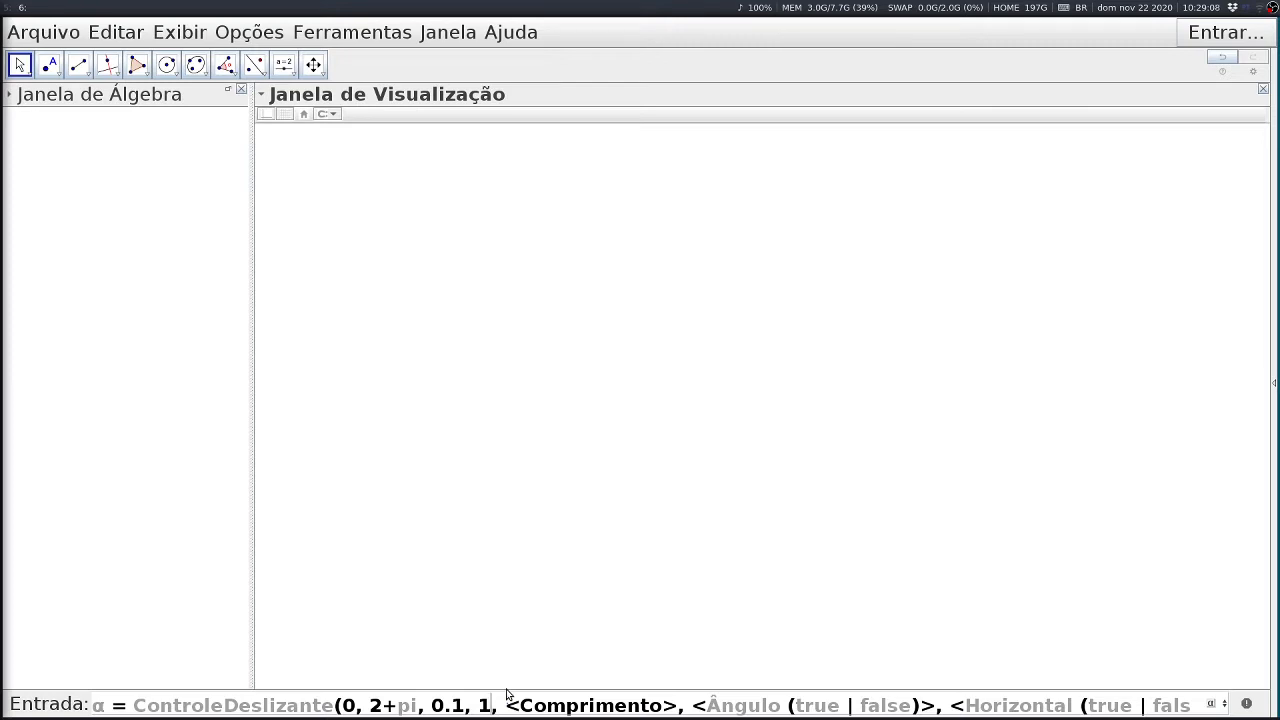
{"action": "key", "text": "Tab"}
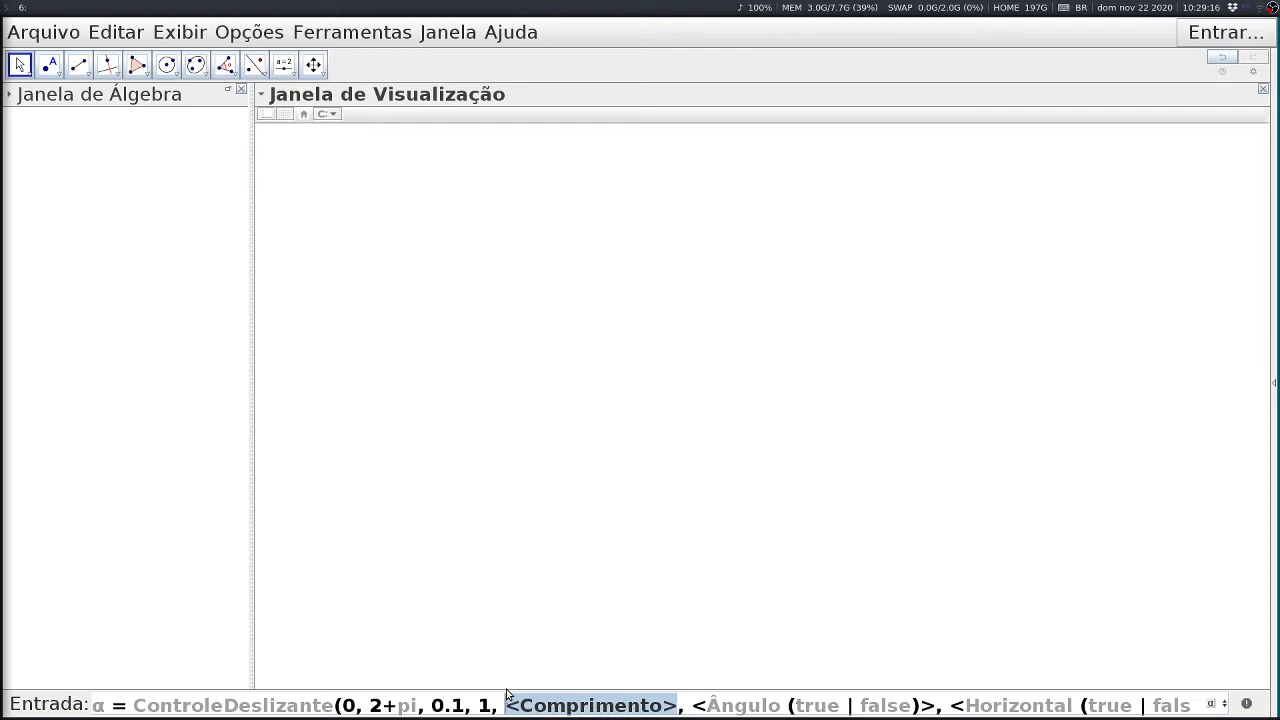
{"action": "type", "text": "10"}
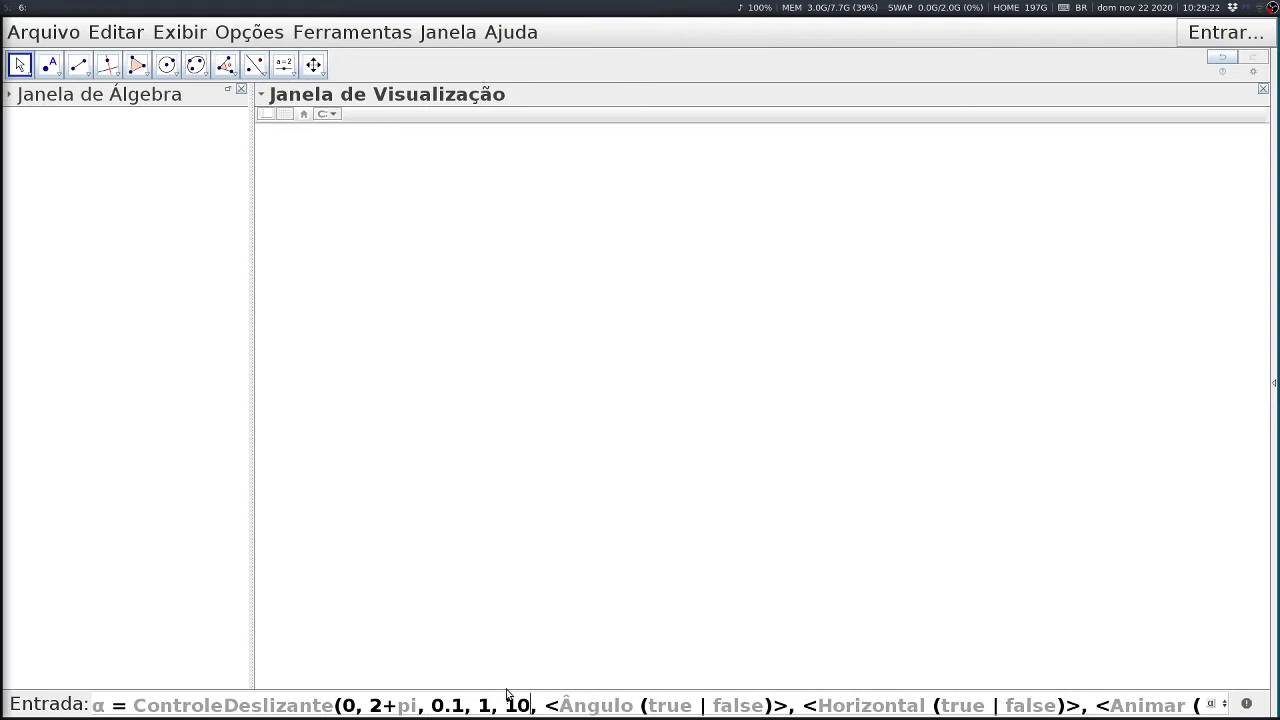
- Set the command's Ângulo and Horizontal arguments to true, and Animar and Aleatório to false
{"action": "key", "text": "Tab"}
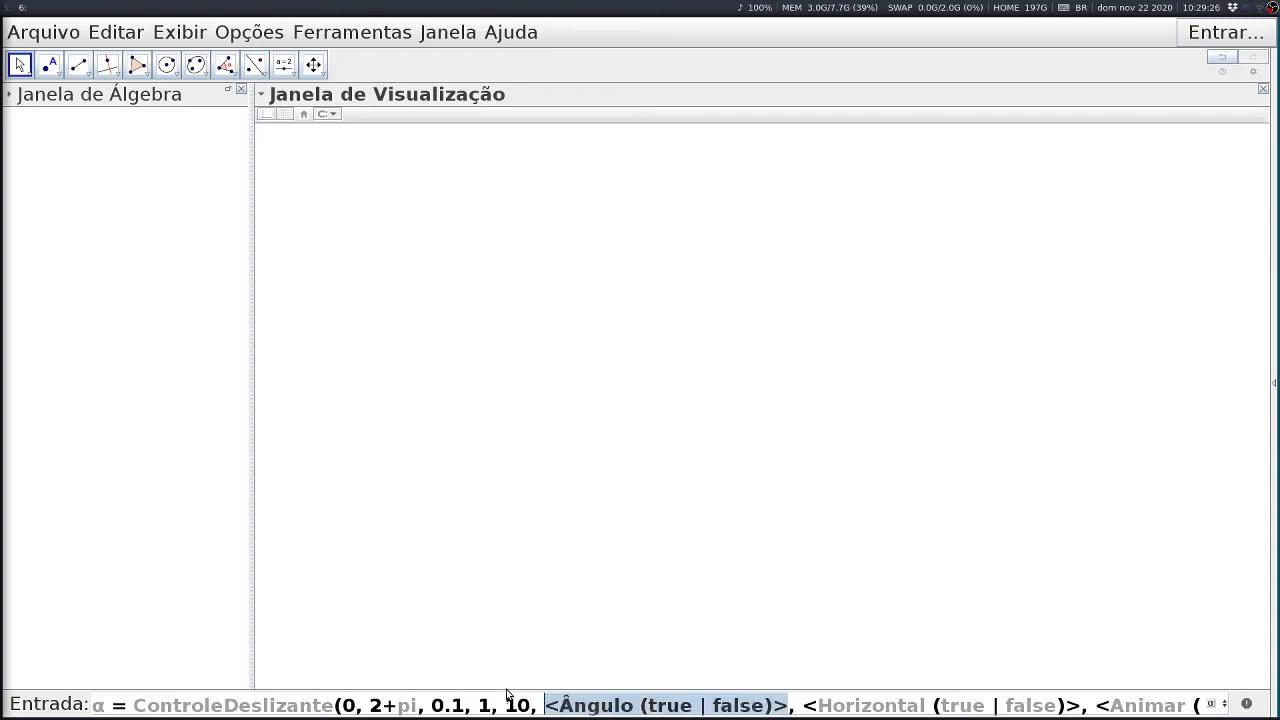
{"action": "type", "text": "true | false)>, <Al"}
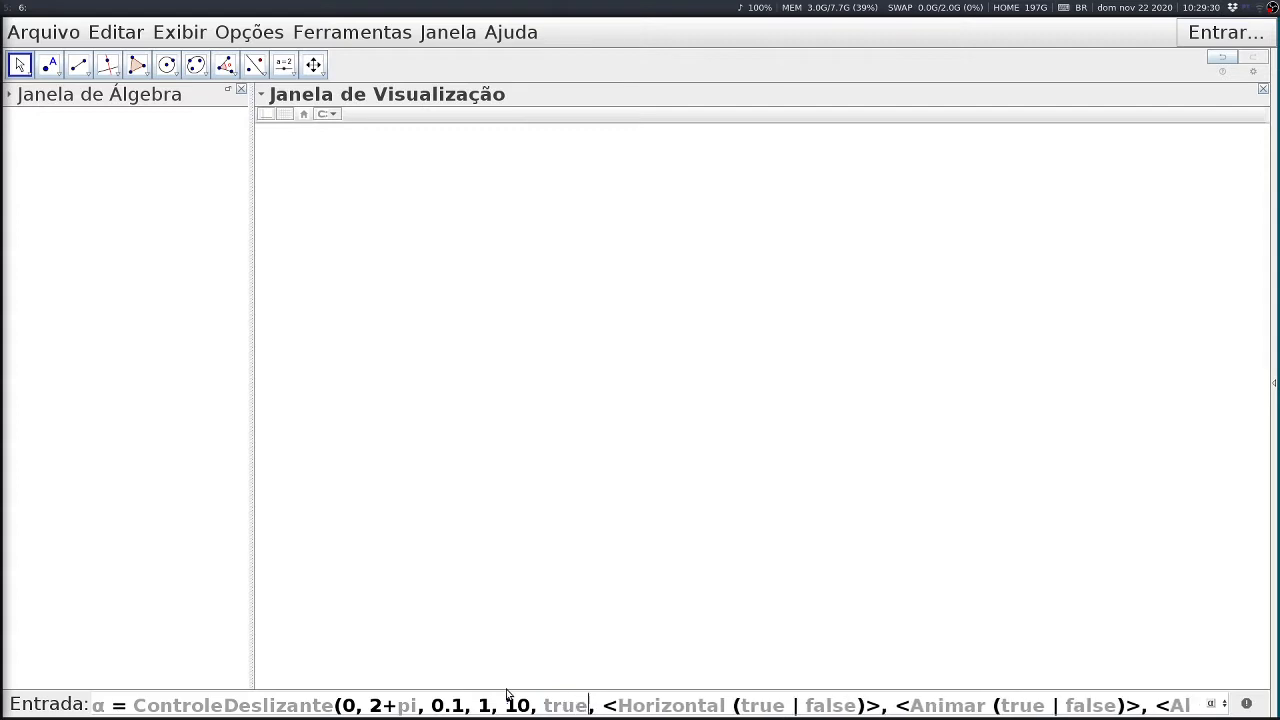
{"action": "key", "text": "Tab"}
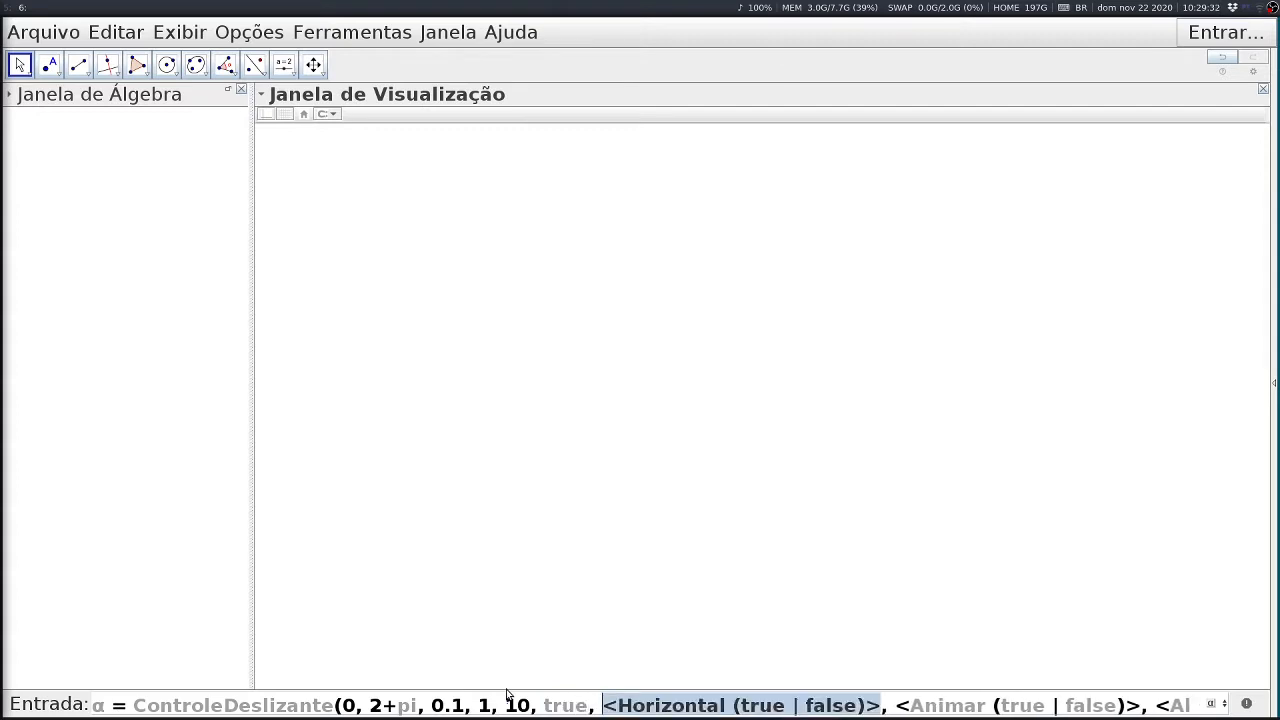
{"action": "type", "text": "true | false)> )"}
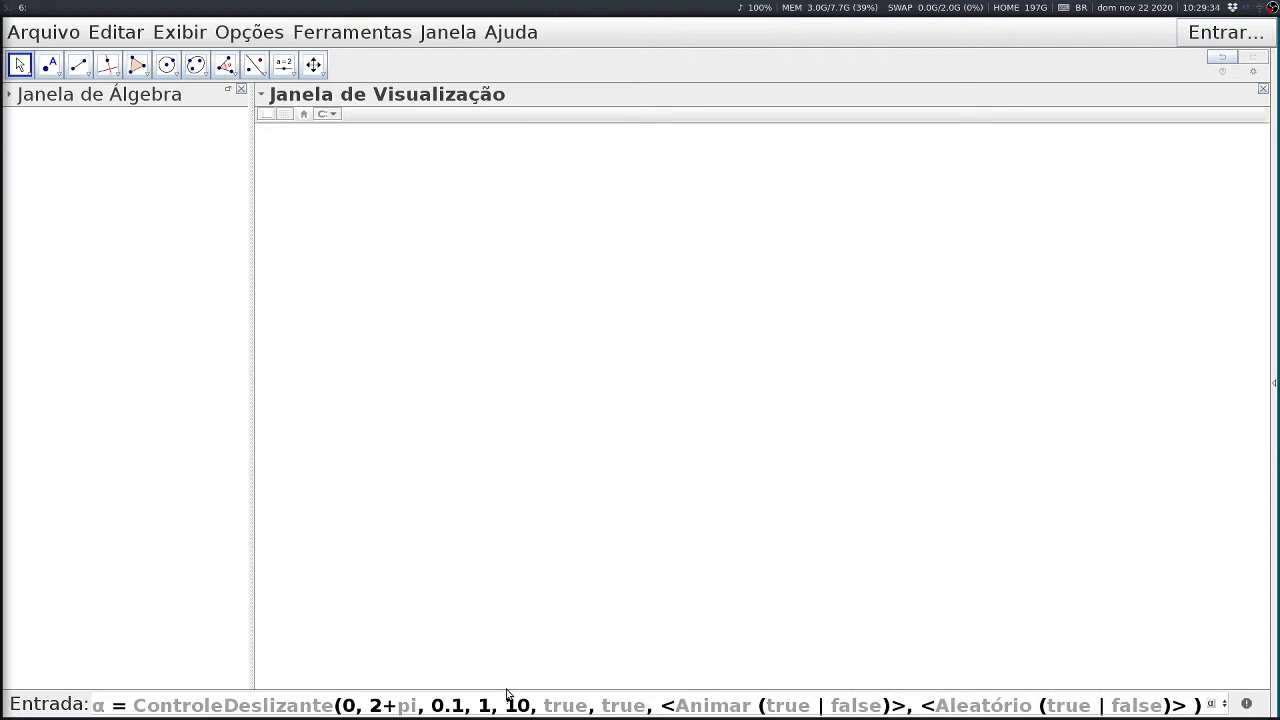
{"action": "key", "text": "Tab"}
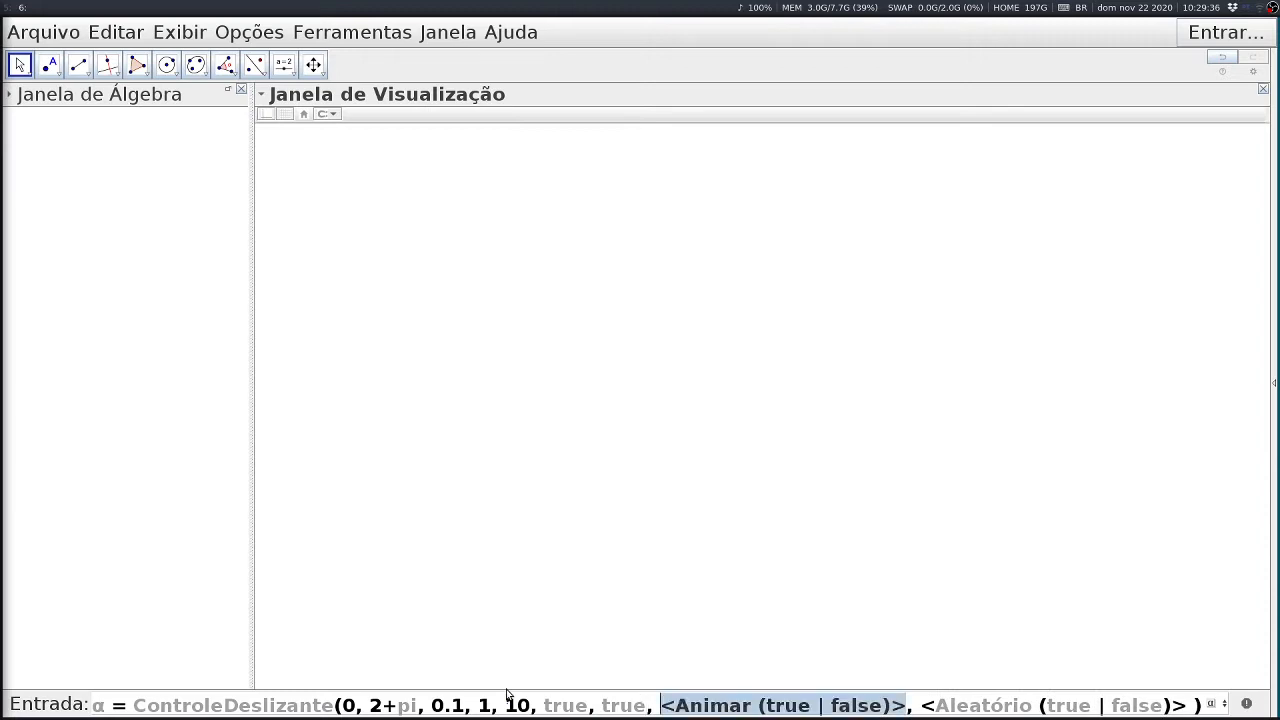
{"action": "type", "text": "false"}
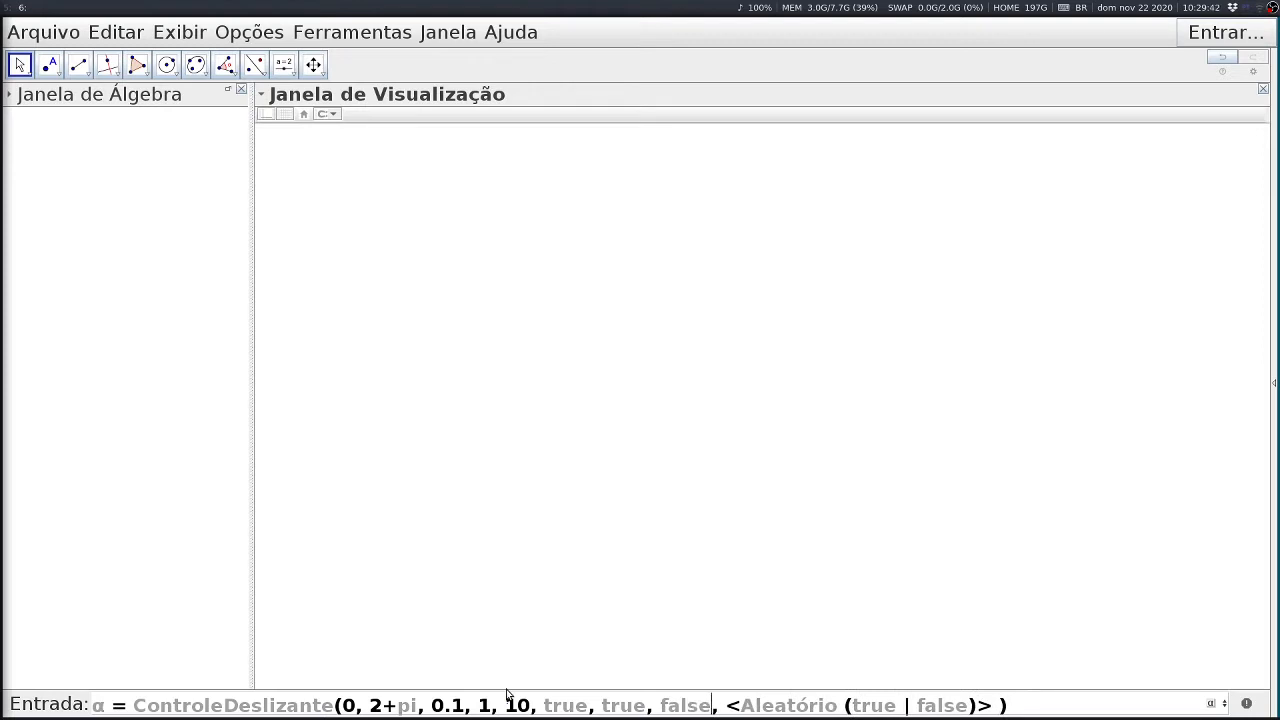
{"action": "key", "text": "Tab"}
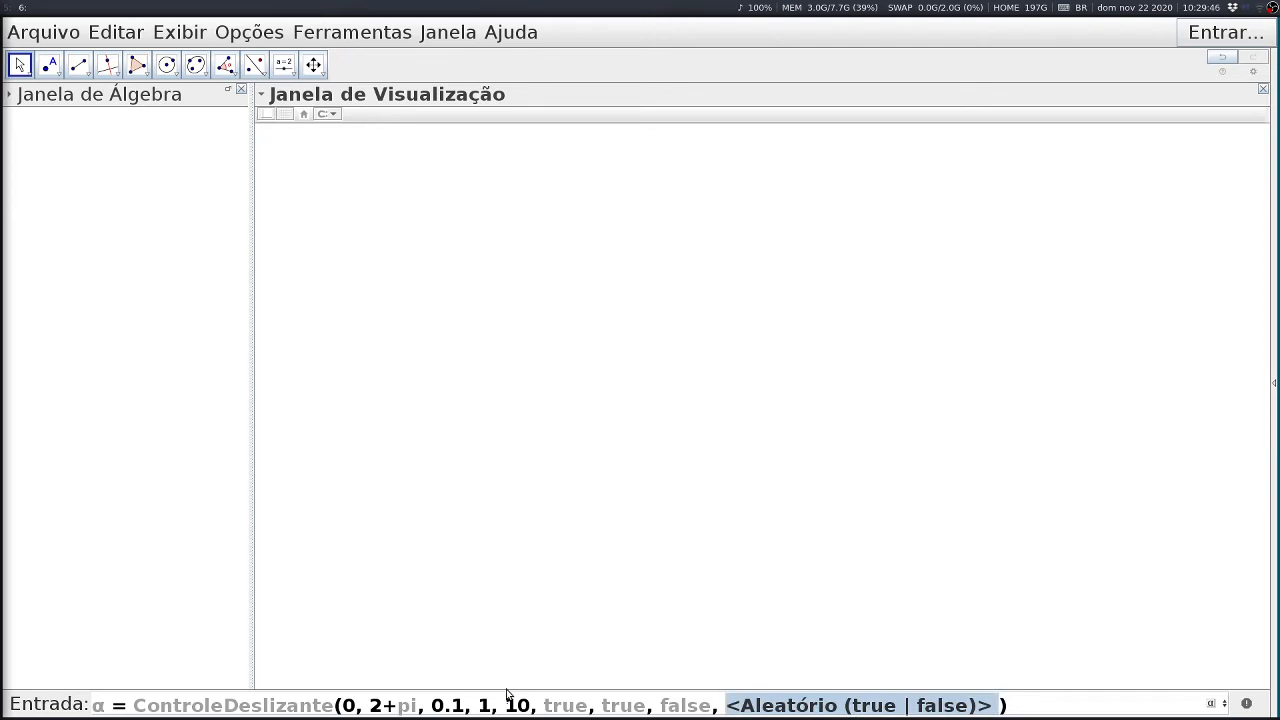
{"action": "type", "text": "false"}
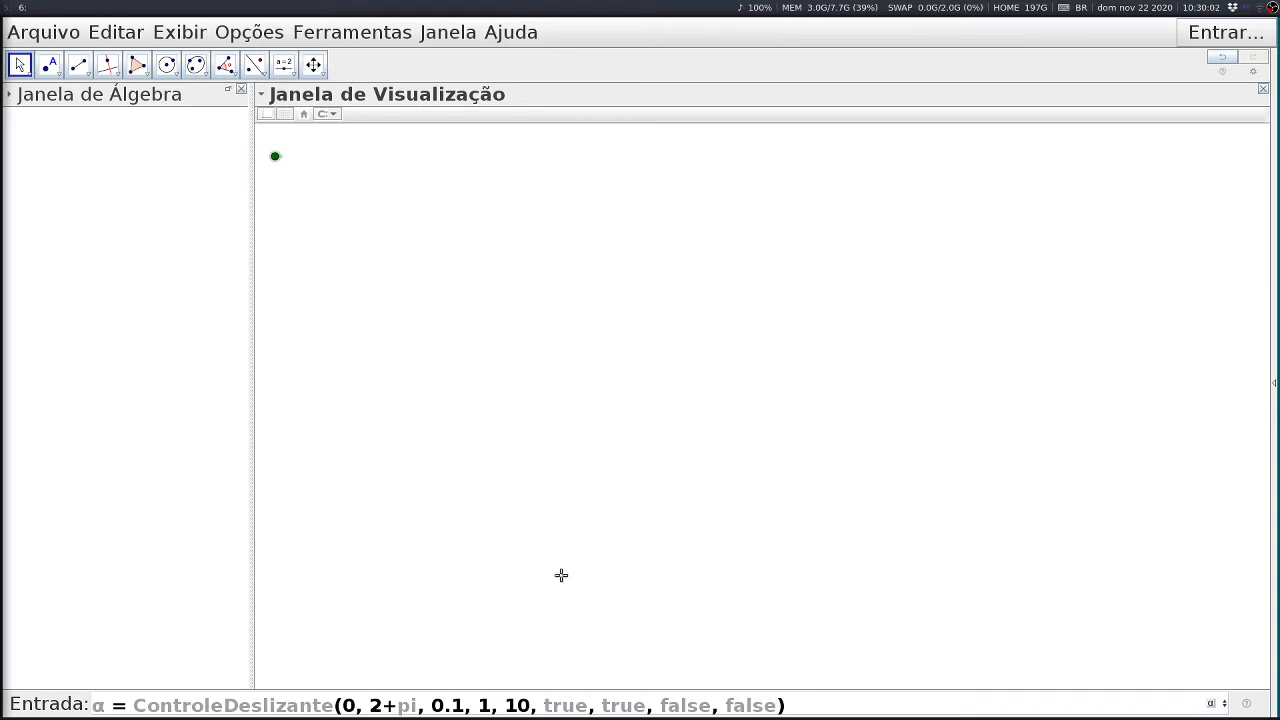
- Change the command's length argument to 150 and create the angle slider α
{"action": "type", "text": "0"}
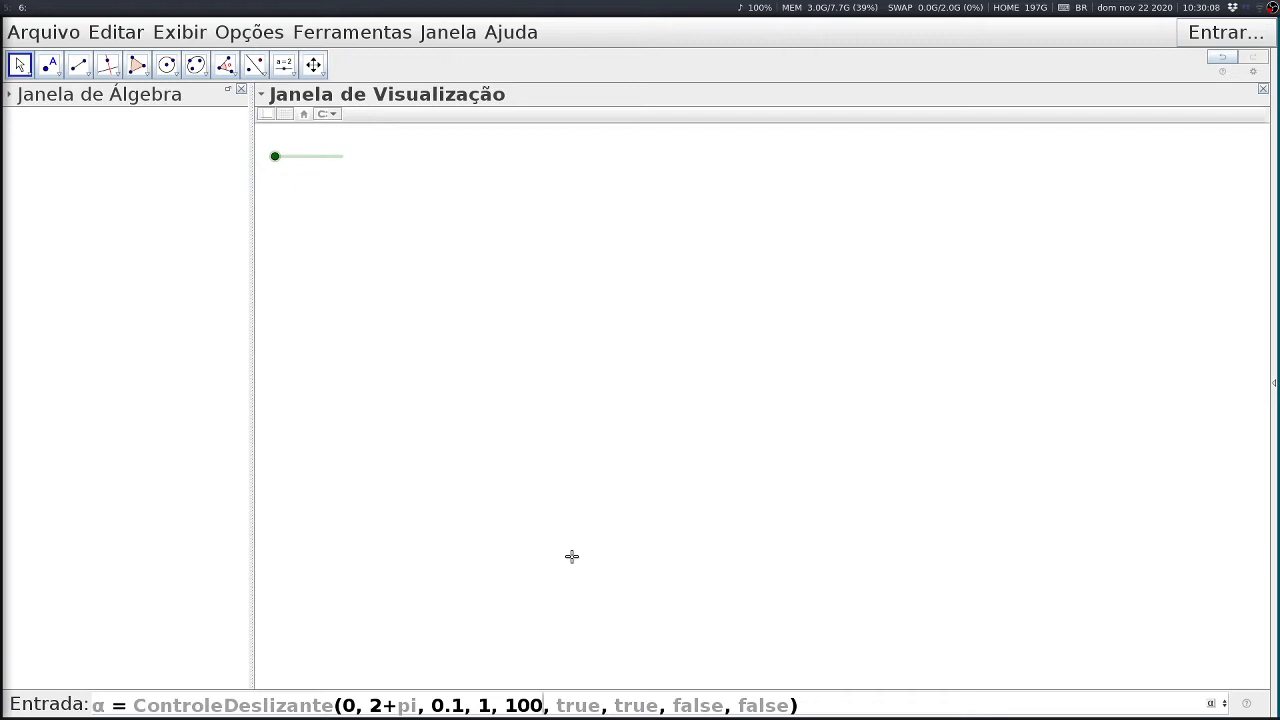
{"action": "key", "text": "BackSpace"}
{"action": "key", "text": "BackSpace"}
{"action": "type", "text": "5"}
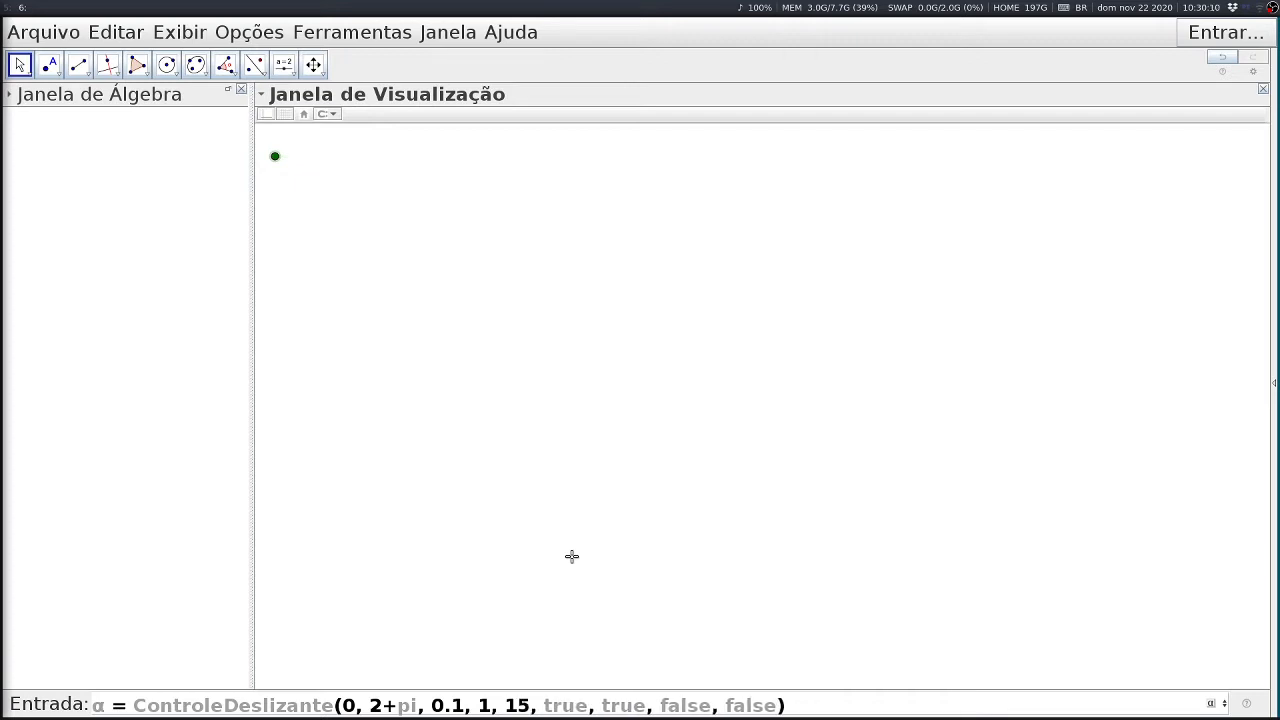
{"action": "type", "text": "0"}
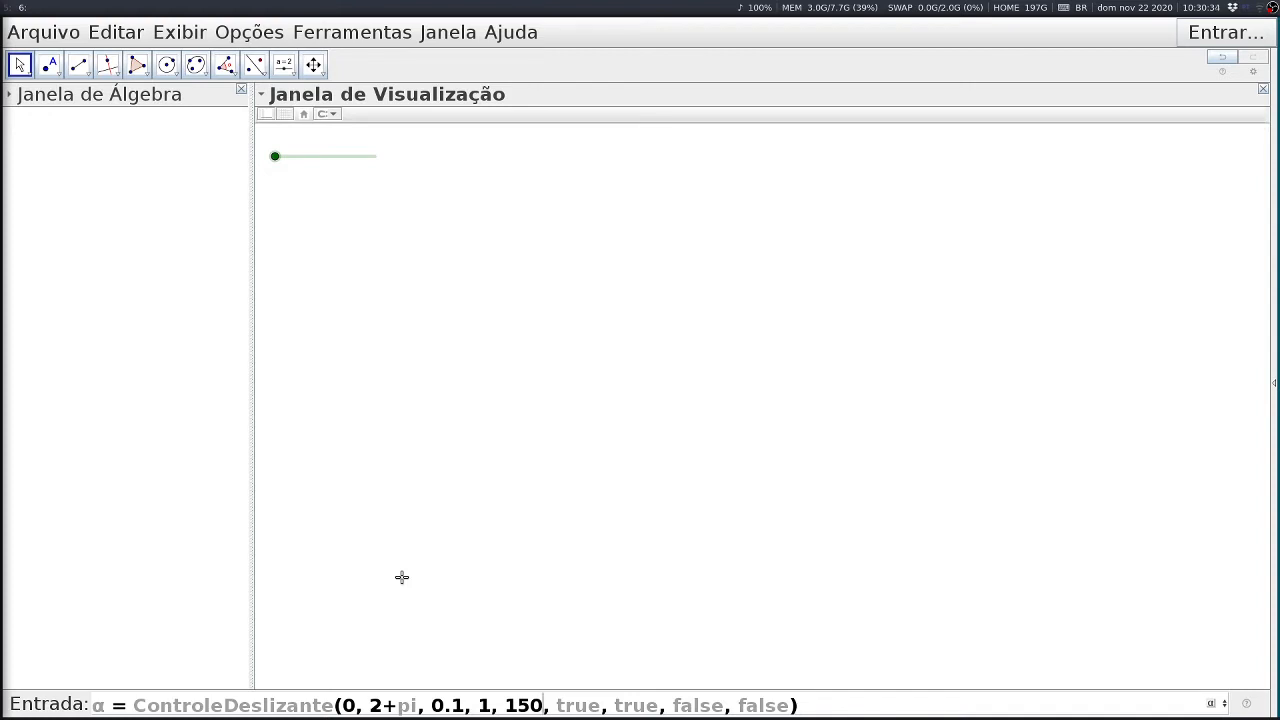
{"action": "key", "text": "Return"}
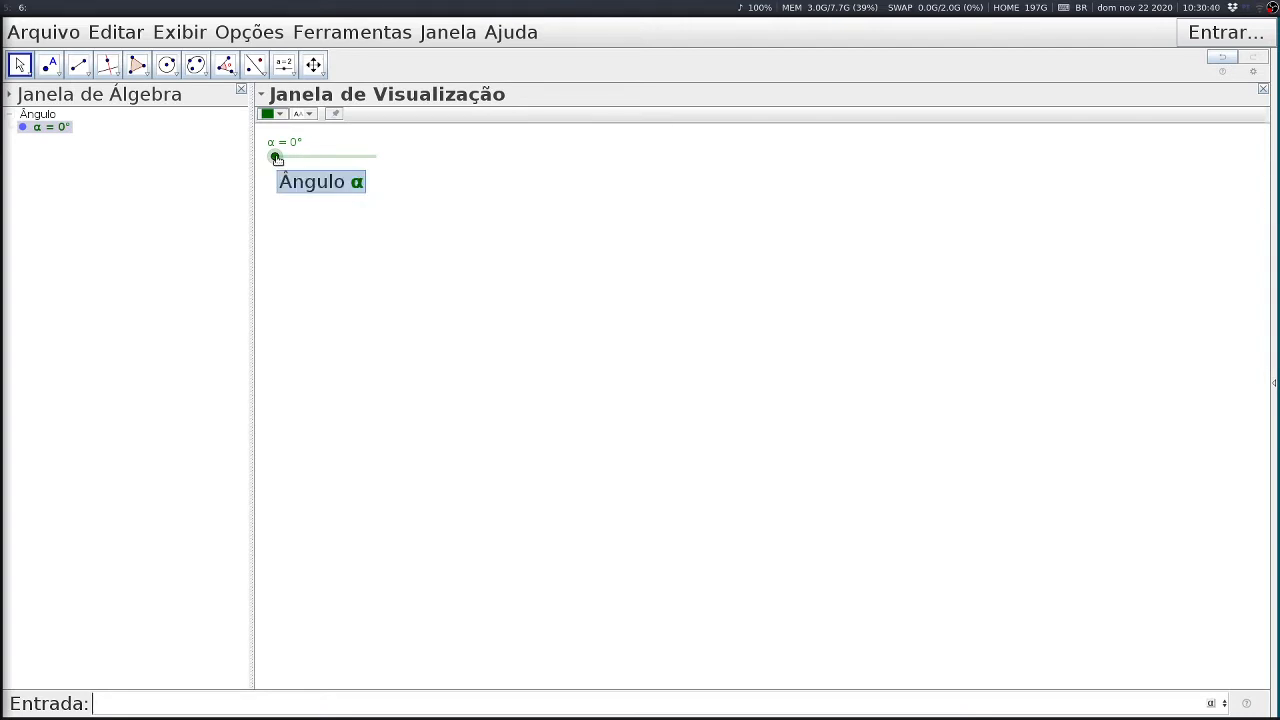
- Try to move slider α's point along its bar, and open the slider's properties
{"action": "mouse_move", "coordinate": [277, 159]}
{"action": "left_mouse_down"}
{"action": "mouse_move", "coordinate": [374, 161]}
{"action": "mouse_move", "coordinate": [272, 160]}
{"action": "mouse_move", "coordinate": [371, 166]}
{"action": "mouse_move", "coordinate": [266, 177]}
{"action": "left_mouse_up"}
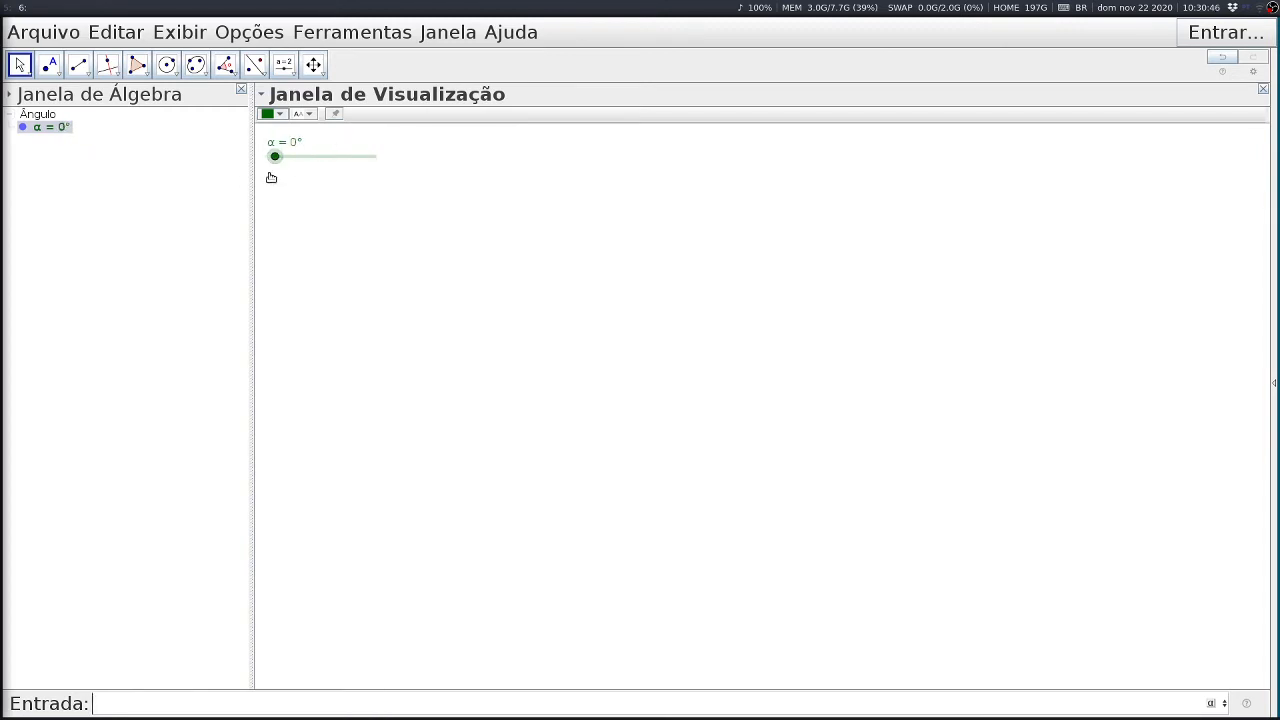
{"action": "left_click", "coordinate": [276, 163]}
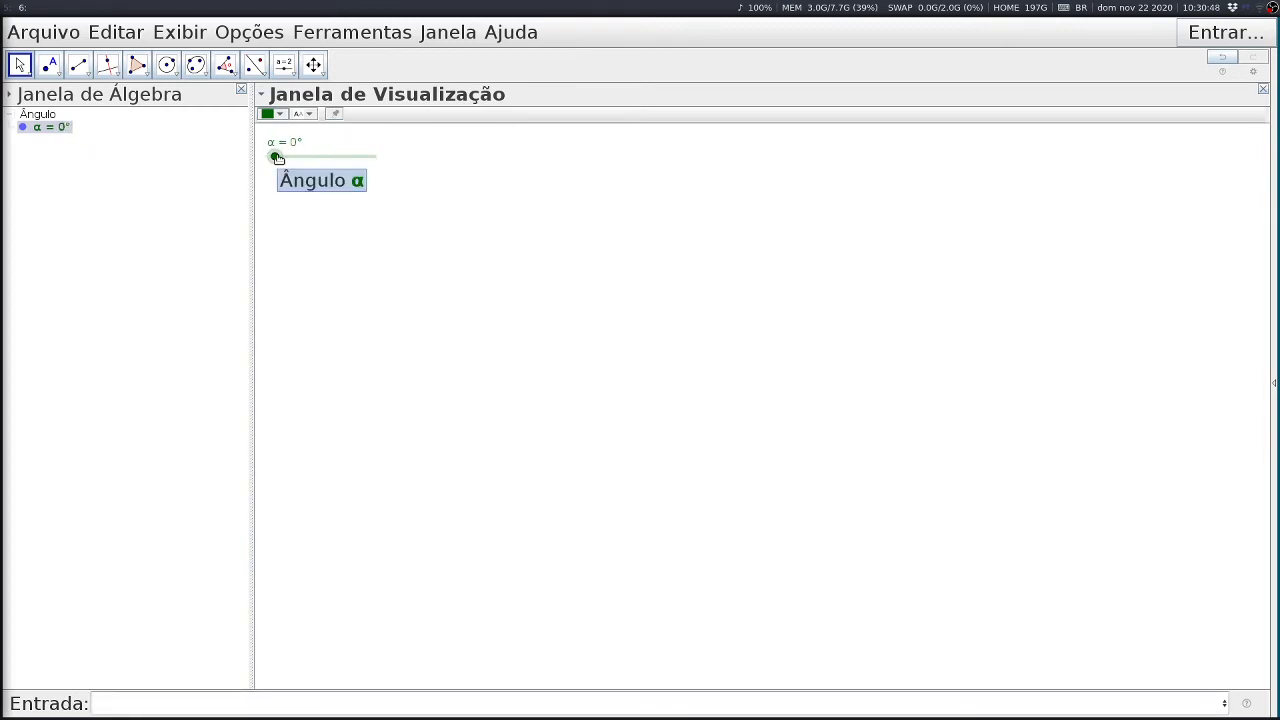
{"action": "right_click", "coordinate": [277, 158]}
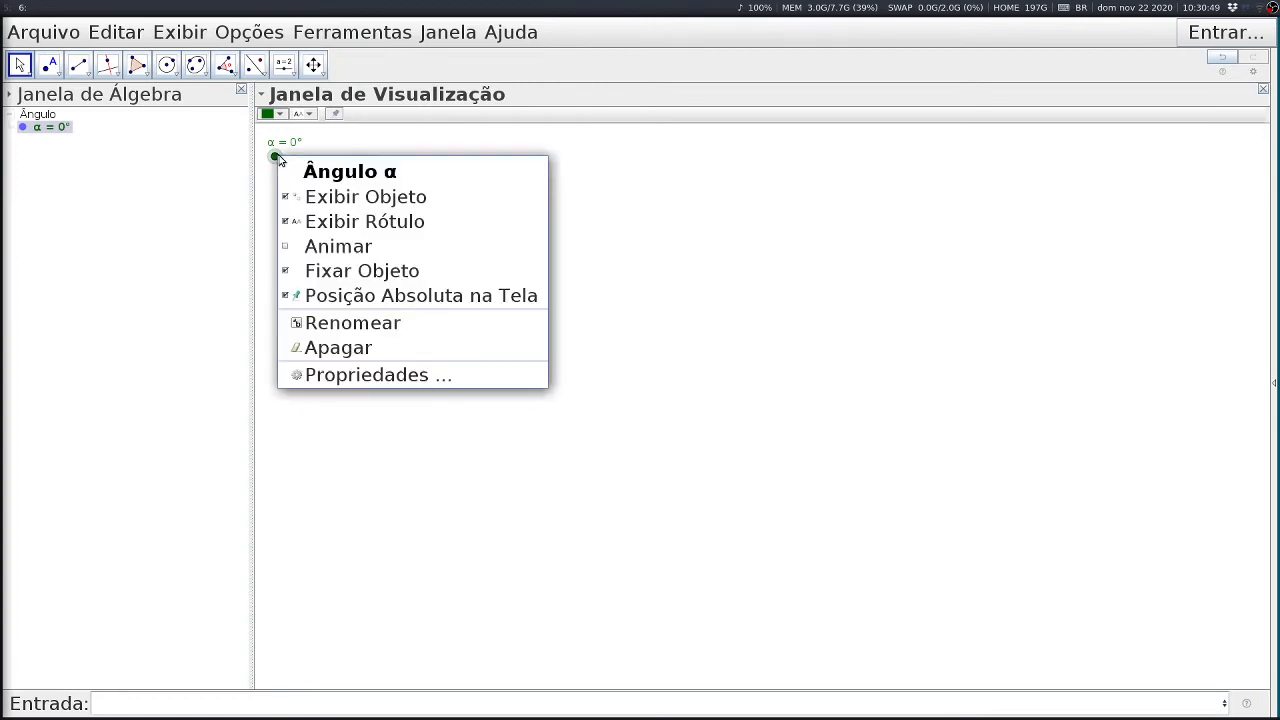
{"action": "left_click", "coordinate": [370, 377]}
{"action": "left_click_drag", "start_coordinate": [15, 361], "coordinate": [529, 157]}
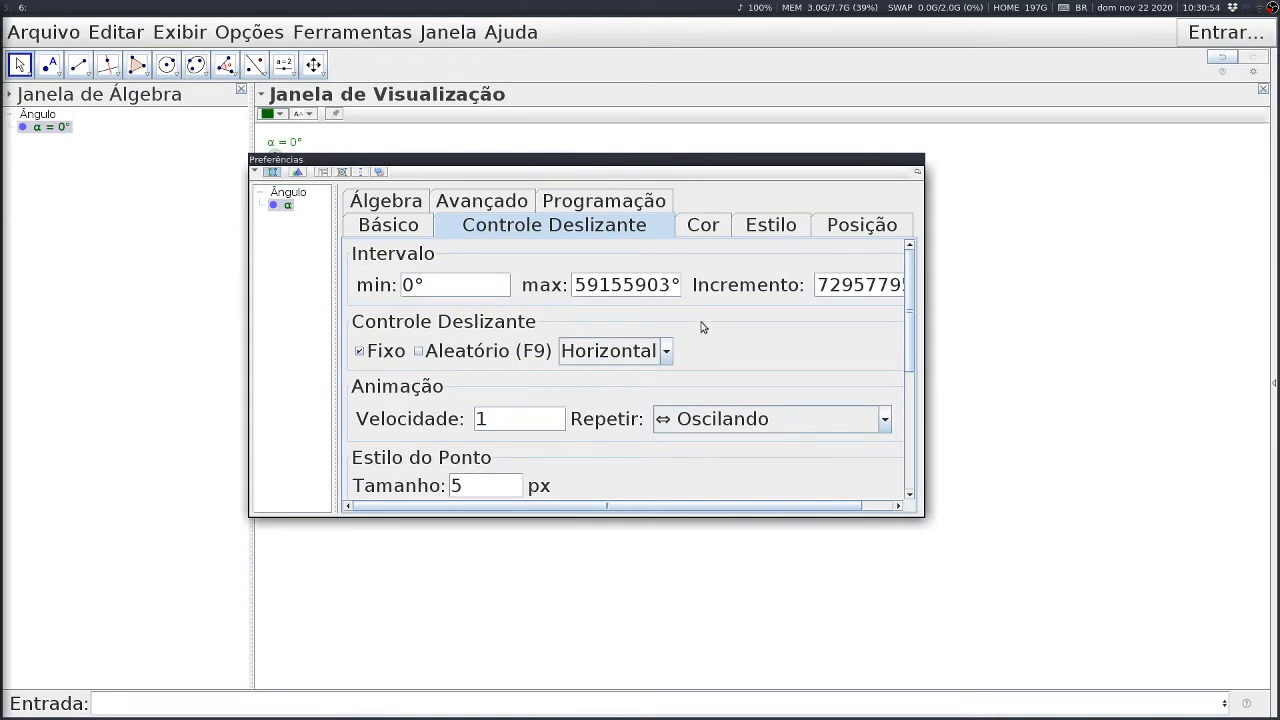
- Set slider α's interval maximum to 360°
{"action": "left_click", "coordinate": [668, 286]}
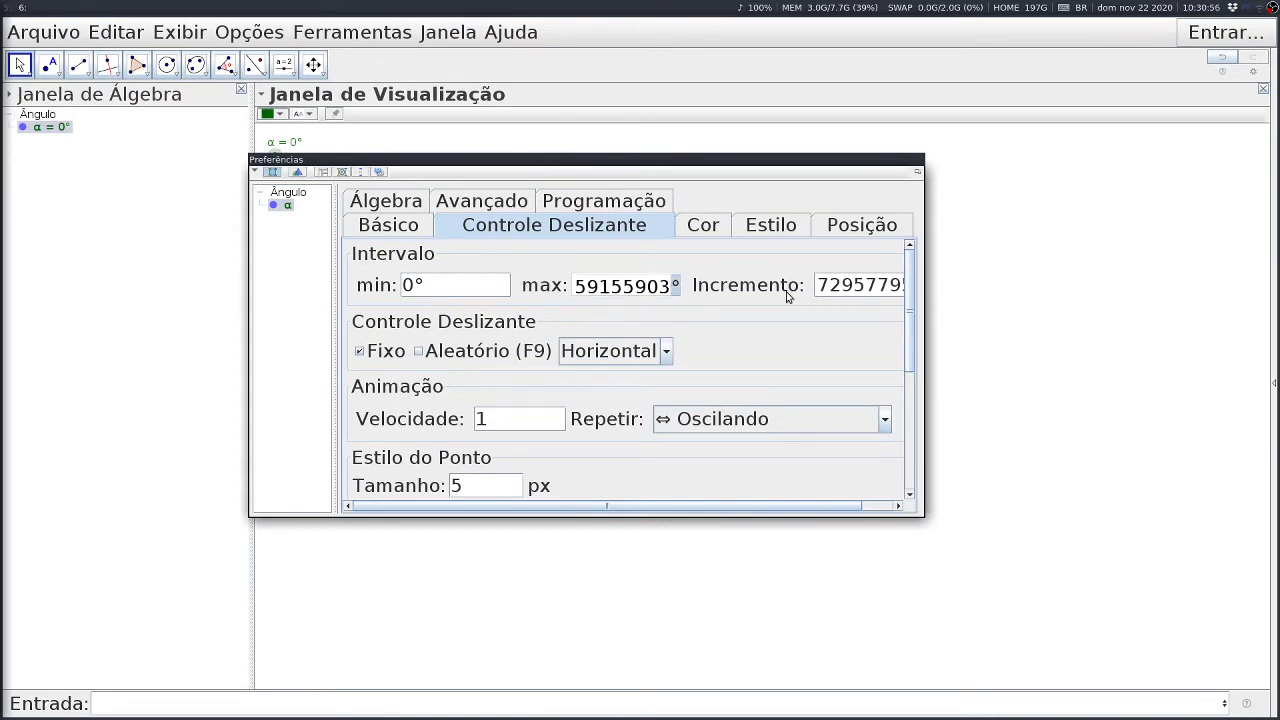
{"action": "key", "text": "BackSpace"}
{"action": "key", "text": "BackSpace"}
{"action": "key", "text": "BackSpace"}
{"action": "key", "text": "BackSpace"}
{"action": "key", "text": "BackSpace"}
{"action": "key", "text": "BackSpace"}
{"action": "key", "text": "BackSpace"}
{"action": "key", "text": "BackSpace"}
{"action": "key", "text": "BackSpace"}
{"action": "key", "text": "BackSpace"}
{"action": "key", "text": "BackSpace"}
{"action": "key", "text": "BackSpace"}
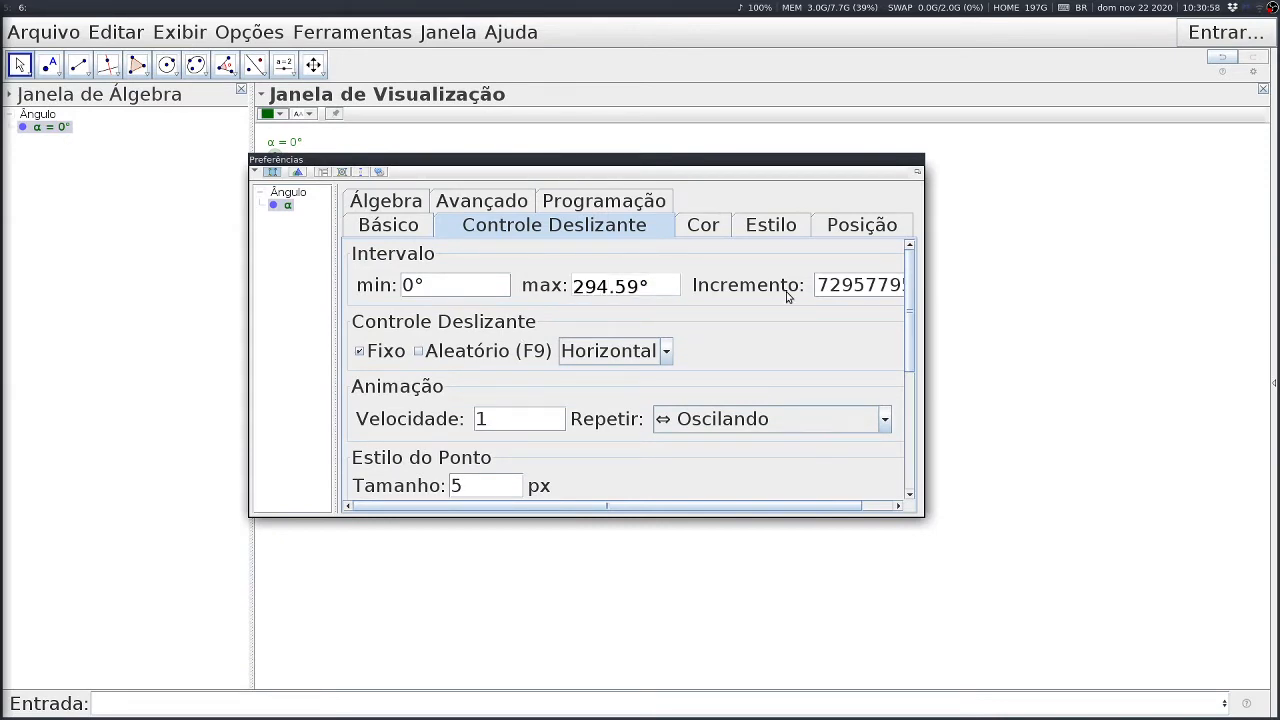
{"action": "type", "text": "360"}
{"action": "key", "text": "Tab"}
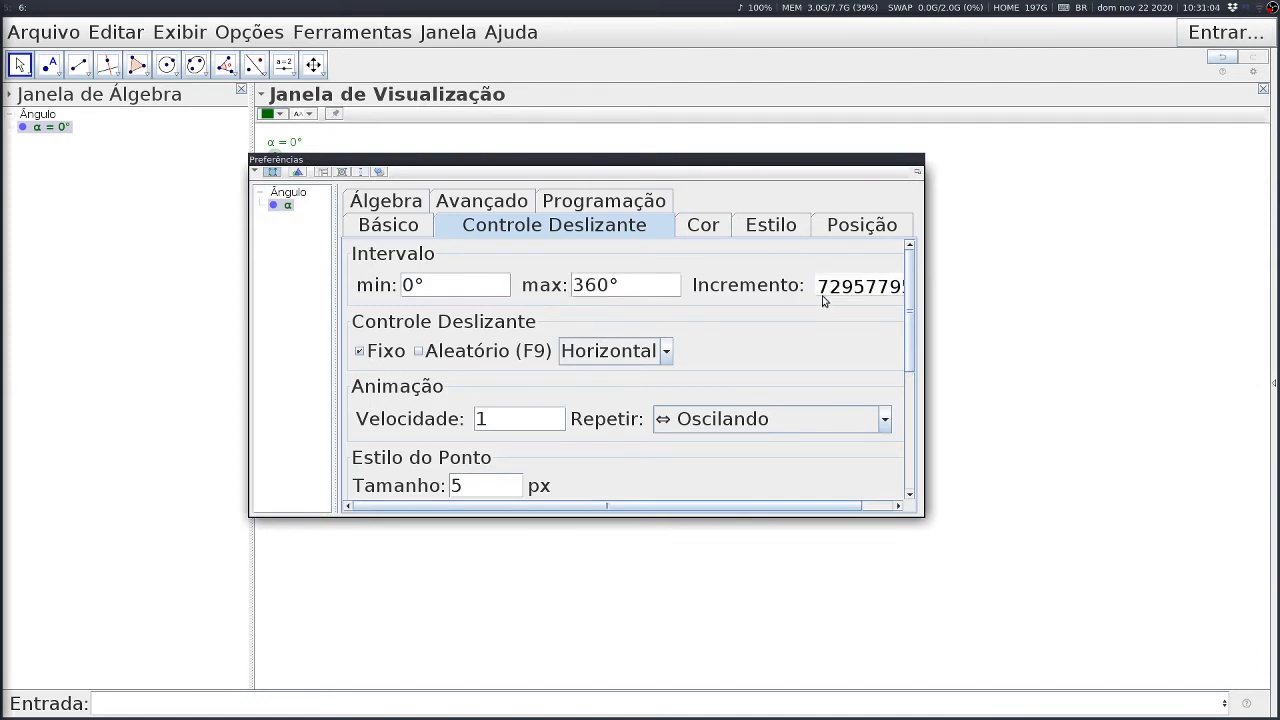
- Clear the increment value in slider α's properties and move the slider along its range to 360°
{"action": "left_click_drag", "start_coordinate": [821, 296], "coordinate": [929, 302]}
{"action": "key", "text": "BackSpace"}
{"action": "key", "text": "Escape"}
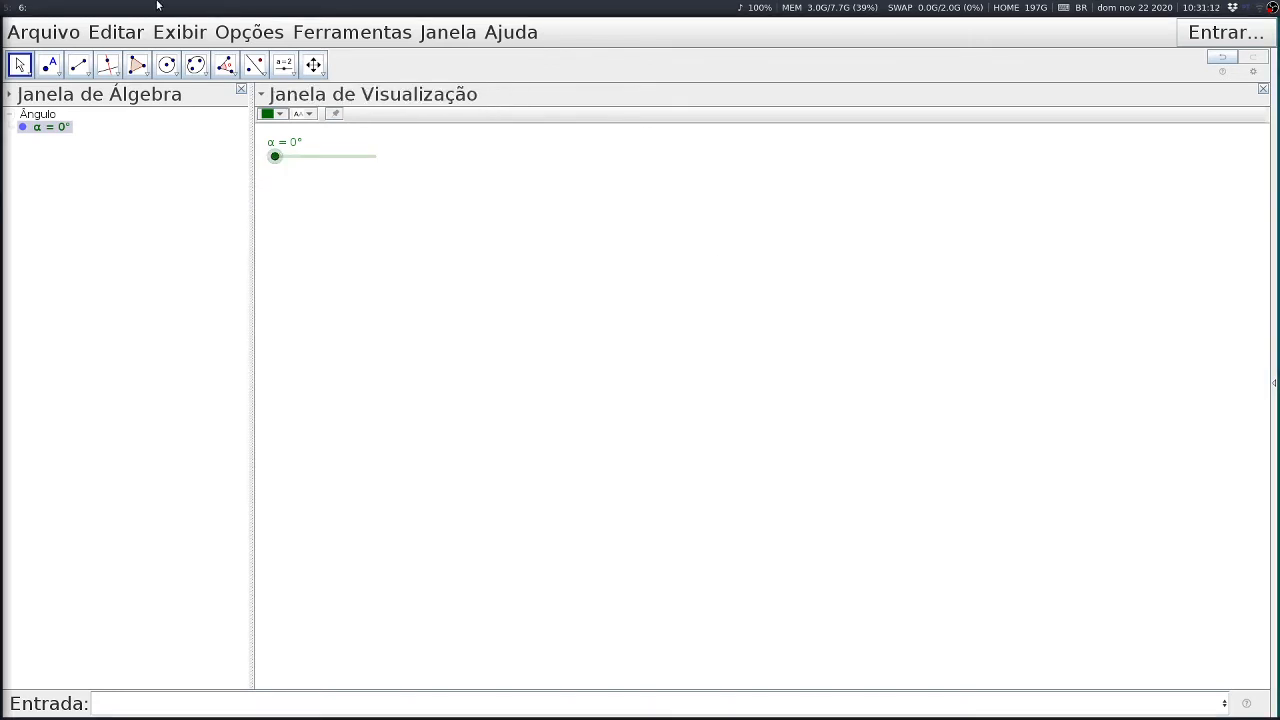
{"action": "mouse_move", "coordinate": [275, 157]}
{"action": "left_mouse_down"}
{"action": "mouse_move", "coordinate": [388, 174]}
{"action": "mouse_move", "coordinate": [266, 169]}
{"action": "mouse_move", "coordinate": [400, 183]}
{"action": "mouse_move", "coordinate": [264, 168]}
{"action": "left_mouse_up"}
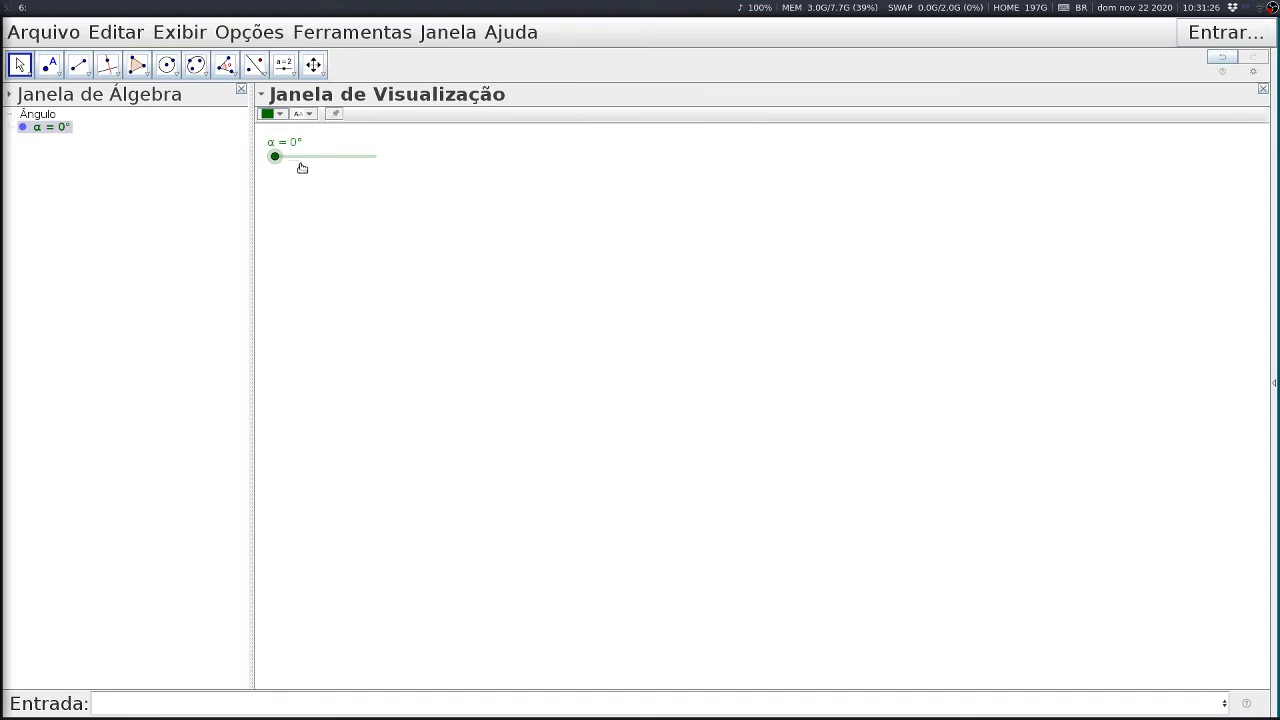
{"action": "left_click_drag", "start_coordinate": [275, 157], "coordinate": [420, 164]}
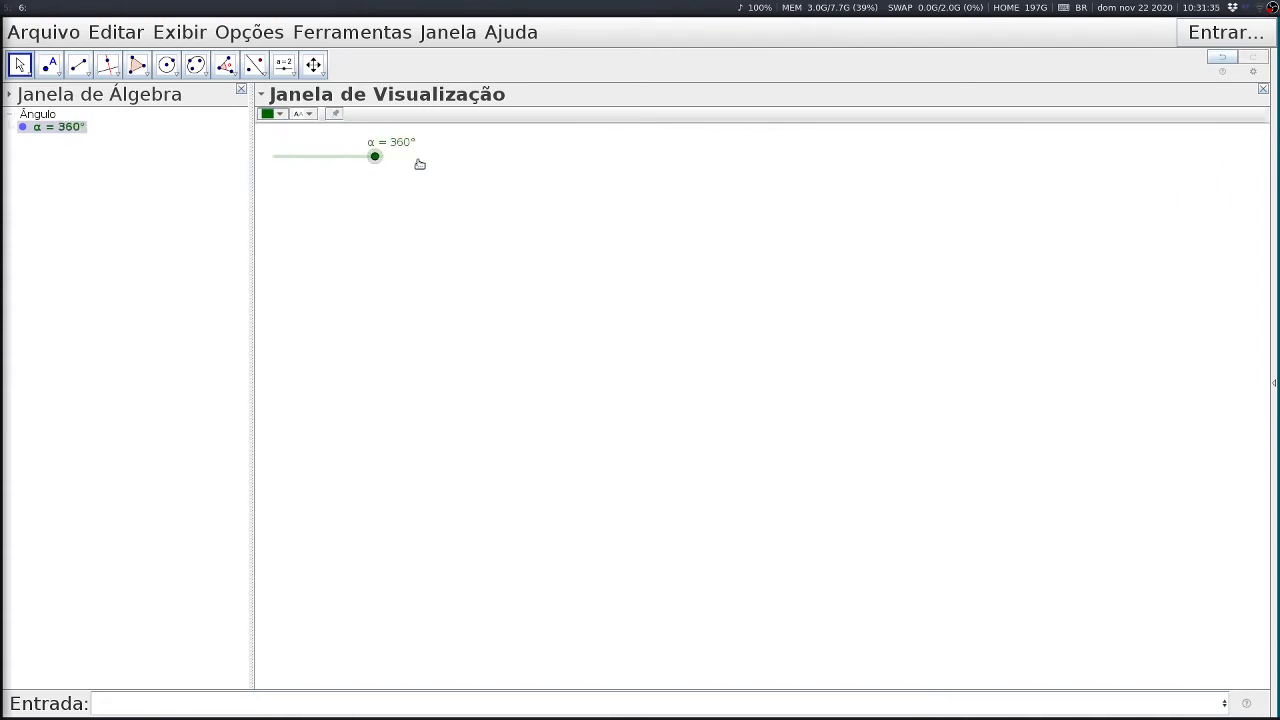
- Draw a circle centred at about (0.99, 3.18) through a point at about (3.72, 3.1), below slider α
{"action": "left_click", "coordinate": [167, 65]}
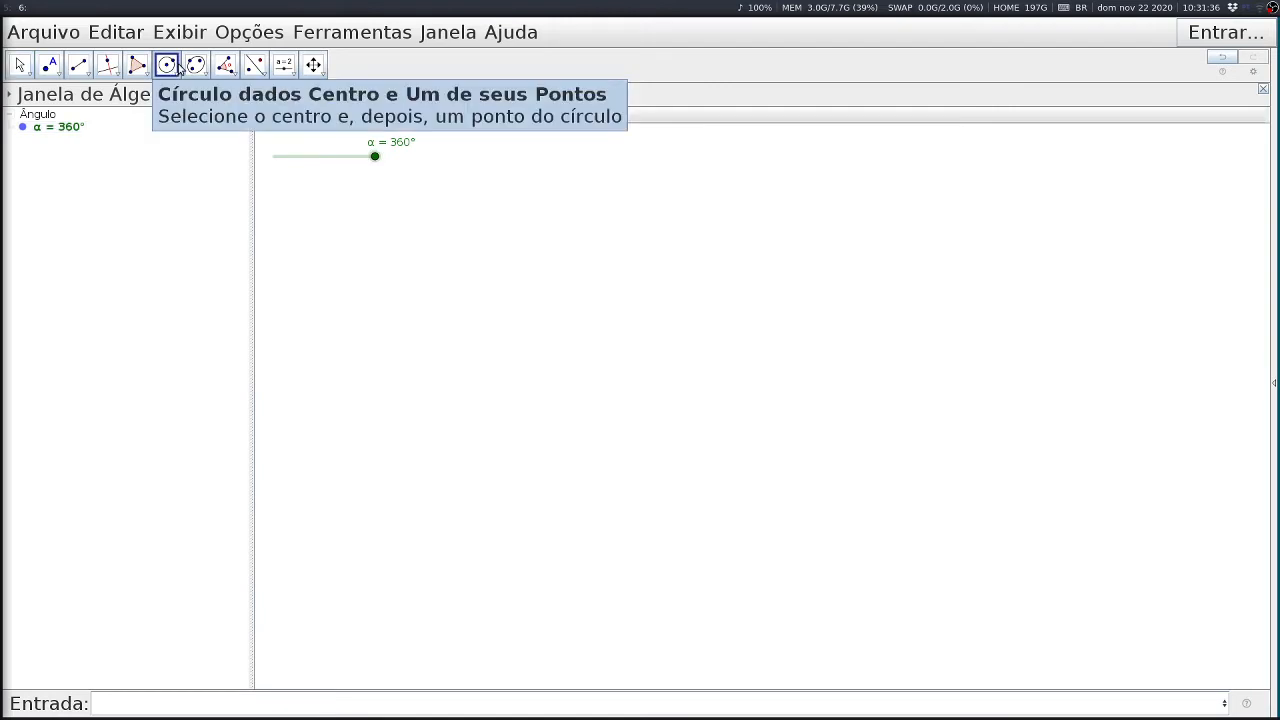
{"action": "left_click", "coordinate": [424, 373]}
{"action": "left_click", "coordinate": [565, 377]}
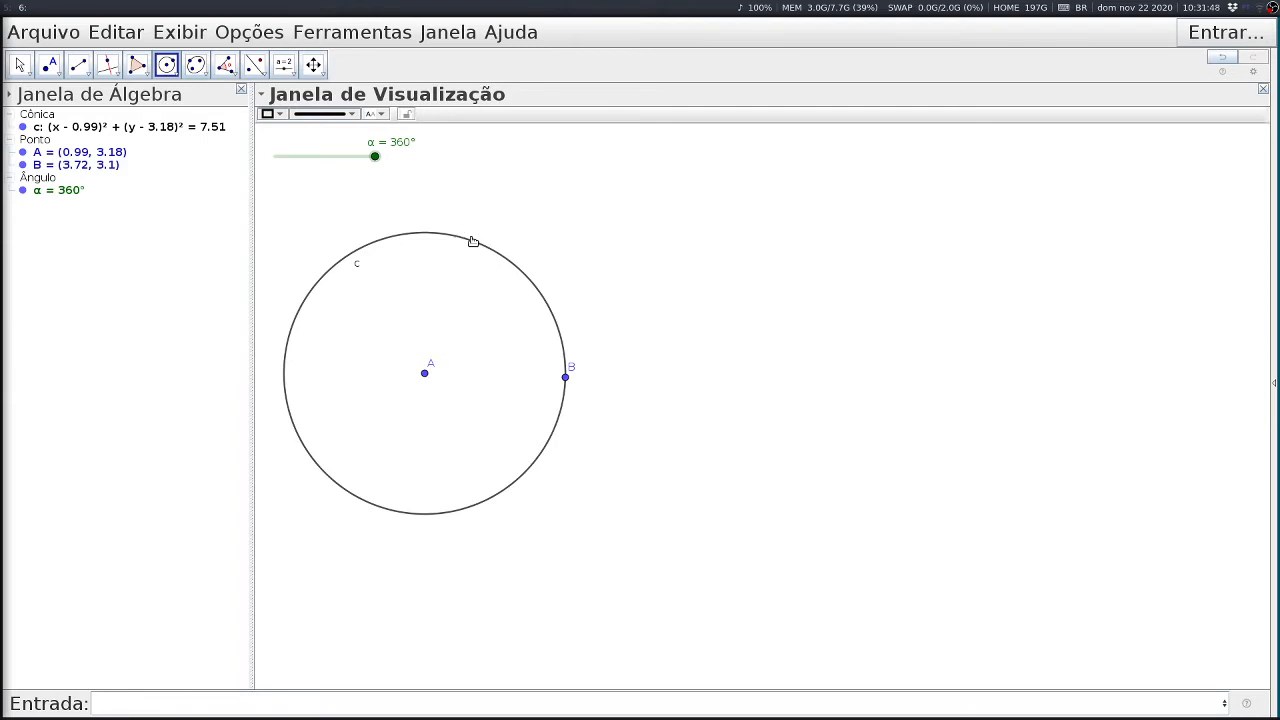
{"action": "key", "text": "Escape"}
- Try slider α at several angles, moving it to 34°, 276° and finally 259°
{"action": "left_click_drag", "start_coordinate": [375, 156], "coordinate": [284, 156]}
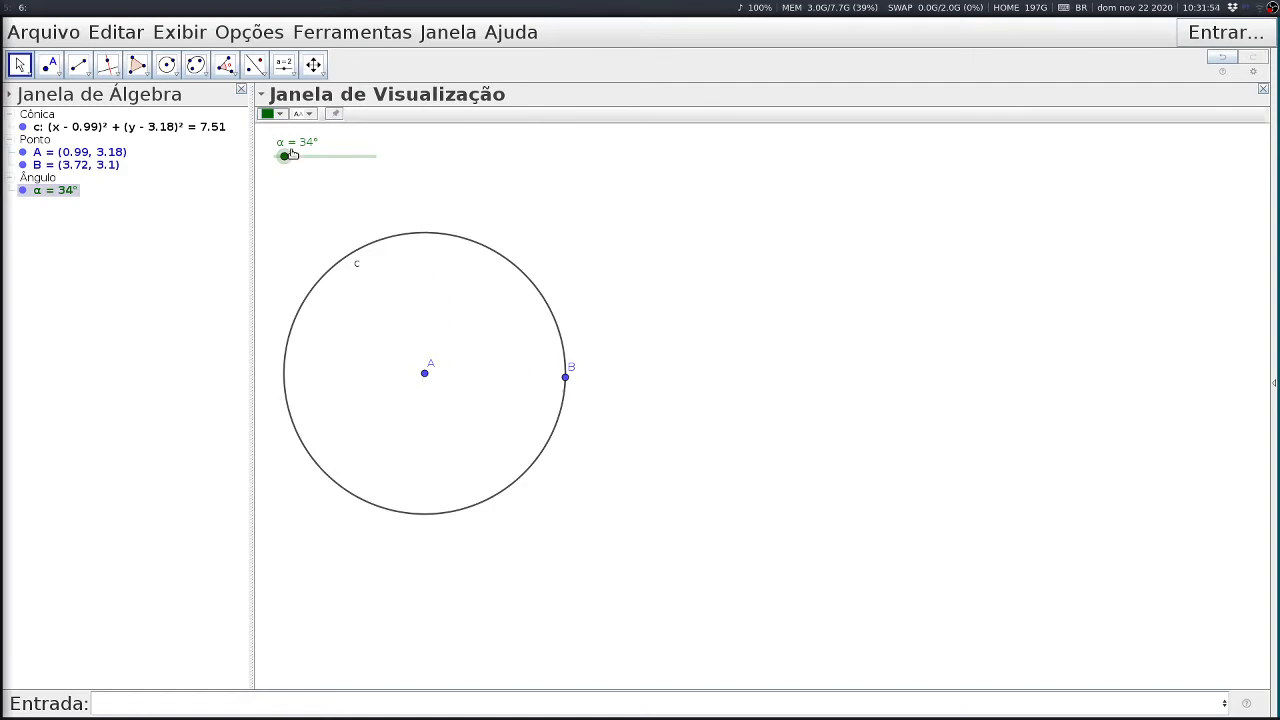
{"action": "left_click_drag", "start_coordinate": [283, 161], "coordinate": [351, 161]}
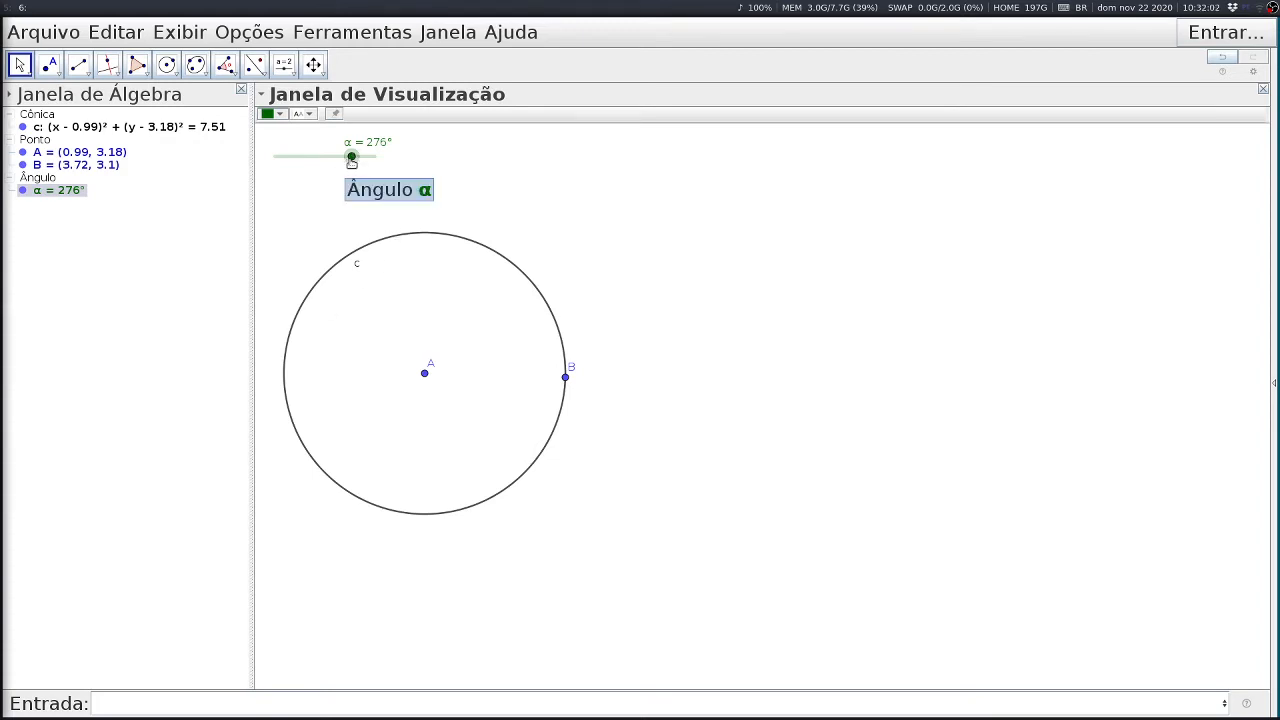
{"action": "mouse_move", "coordinate": [351, 157]}
{"action": "left_mouse_down"}
{"action": "mouse_move", "coordinate": [290, 157]}
{"action": "mouse_move", "coordinate": [347, 157]}
{"action": "left_mouse_up"}
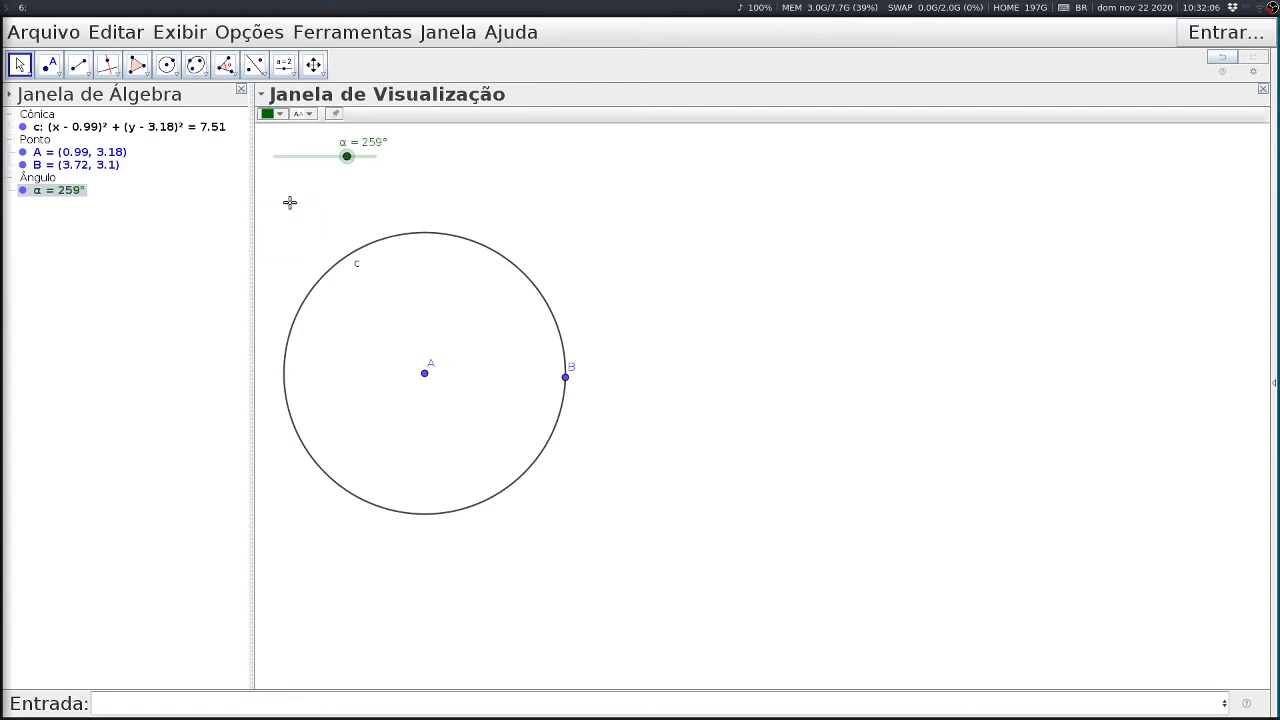
{"action": "left_click", "coordinate": [174, 76]}
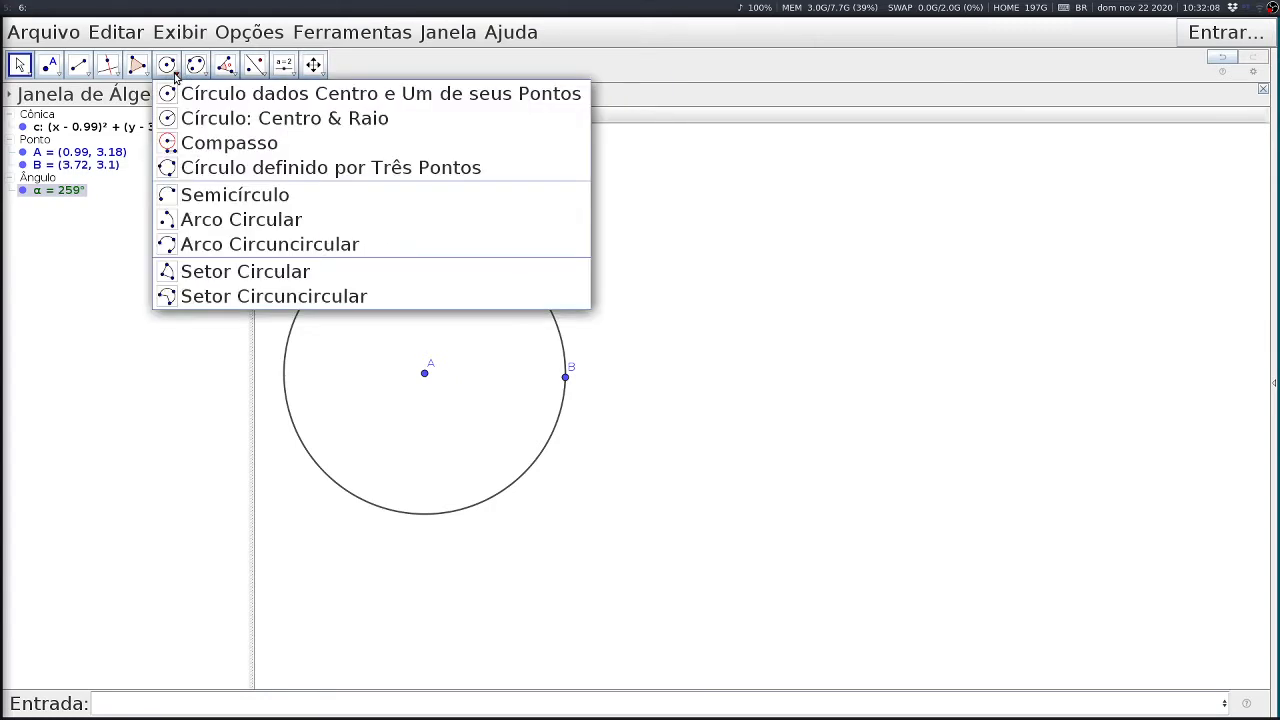
{"action": "left_click", "coordinate": [216, 221]}
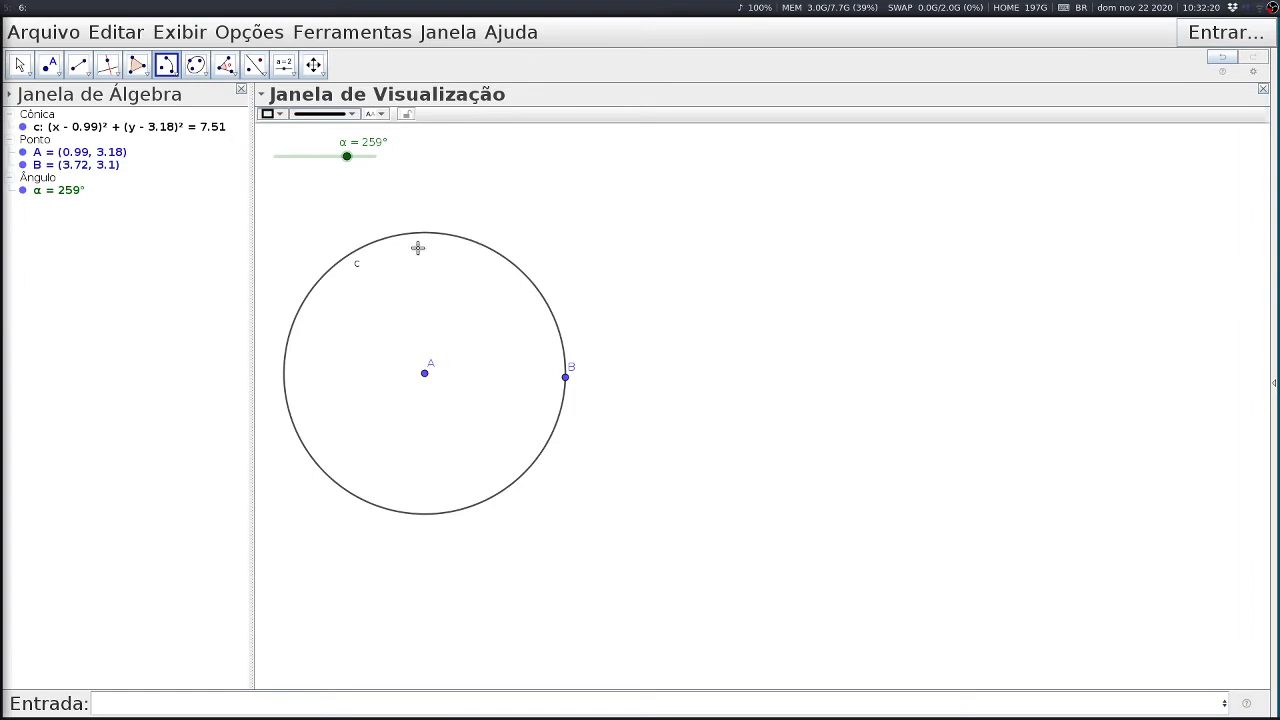
{"action": "key", "text": "Escape"}
- Move slider α to 146° and look through the conic, line, polygon and angle tools for a way to rotate a point
{"action": "left_click_drag", "start_coordinate": [346, 157], "coordinate": [316, 158]}
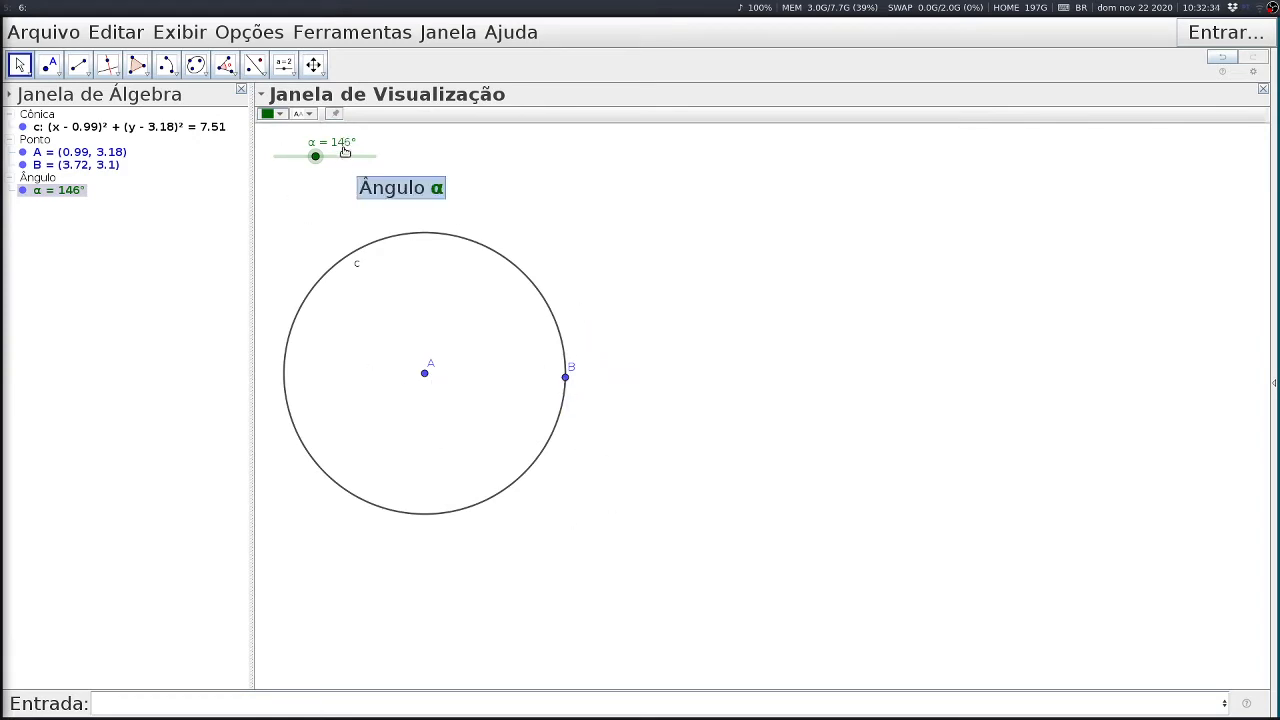
{"action": "left_click", "coordinate": [232, 70]}
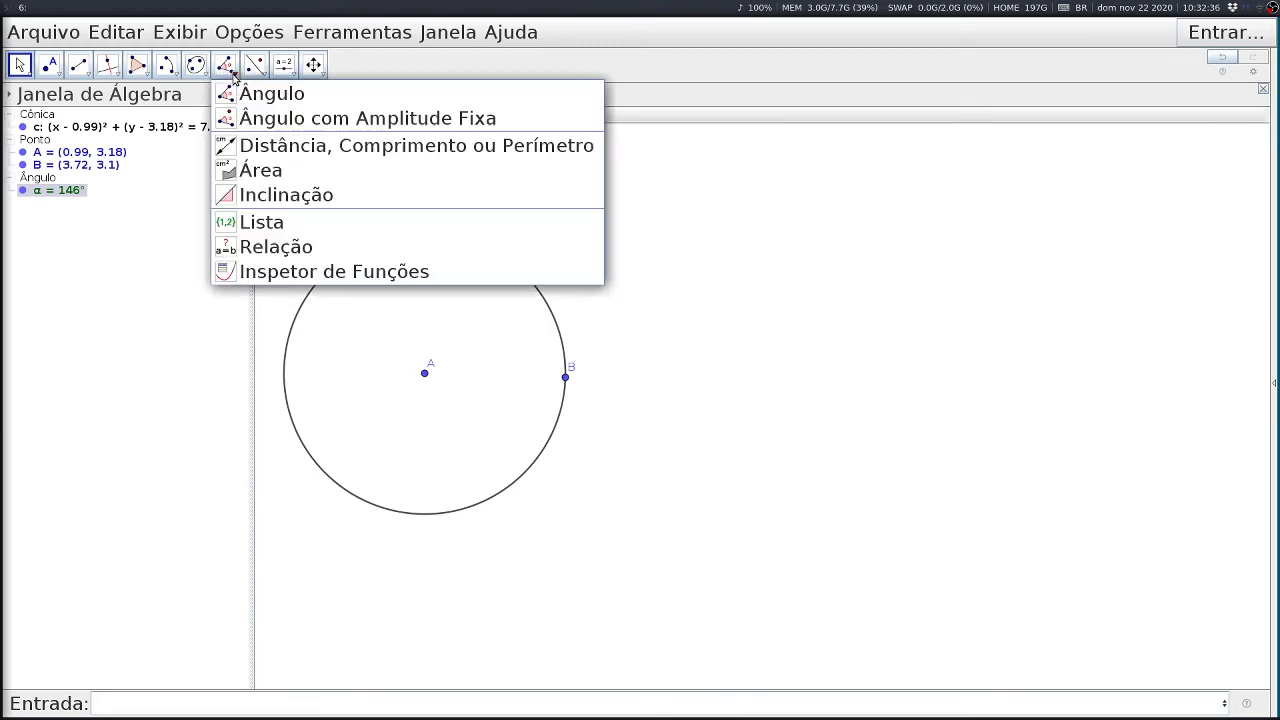
{"action": "left_click", "coordinate": [199, 66]}
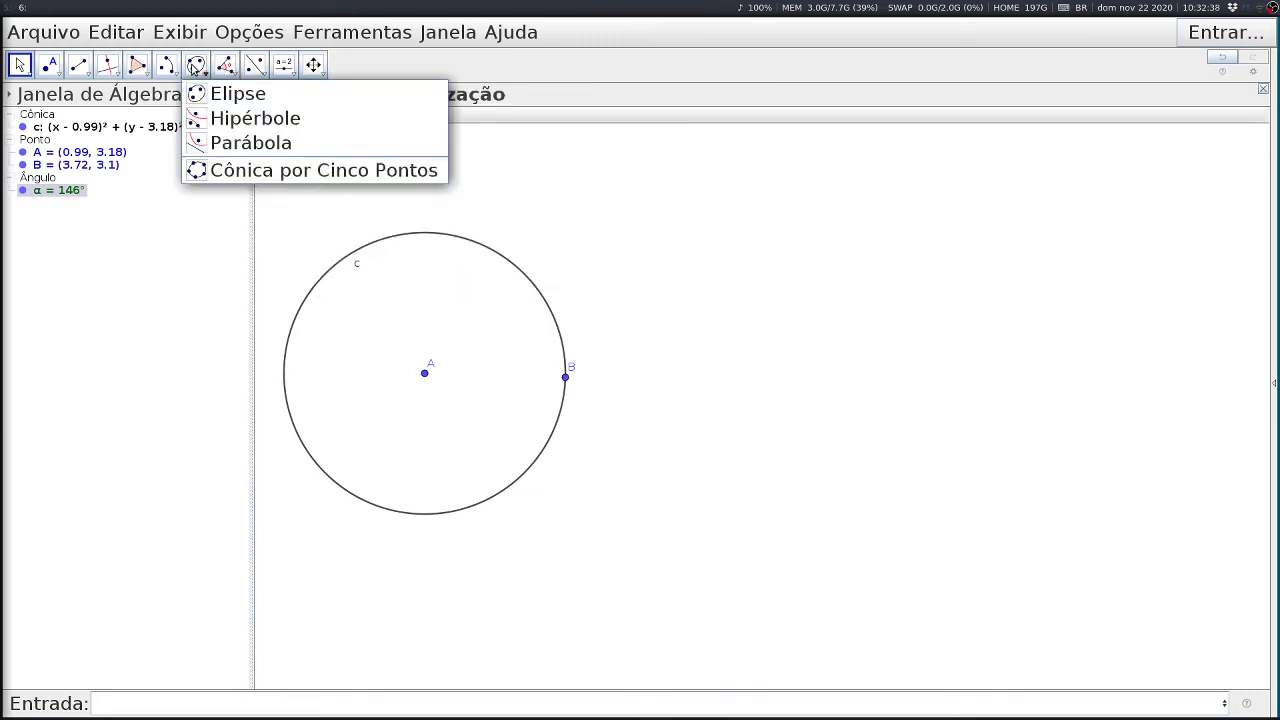
{"action": "left_click", "coordinate": [78, 66]}
{"action": "left_click", "coordinate": [113, 72]}
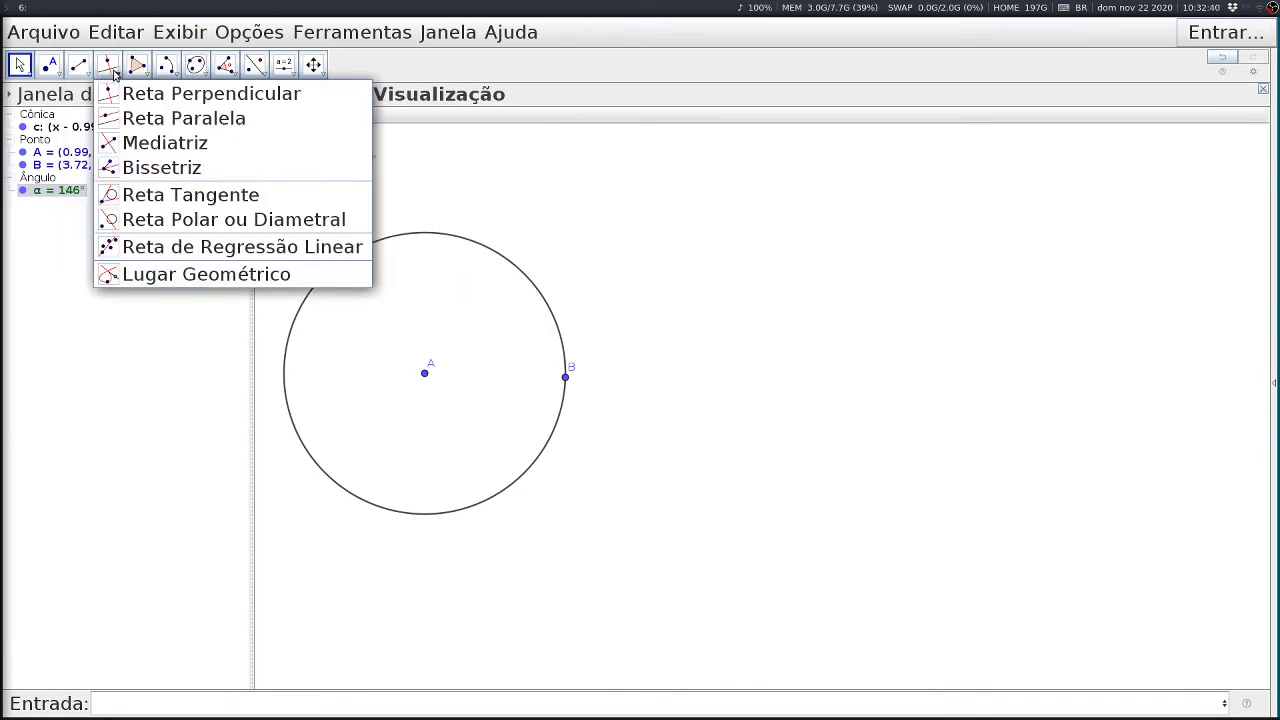
{"action": "left_click", "coordinate": [137, 72]}
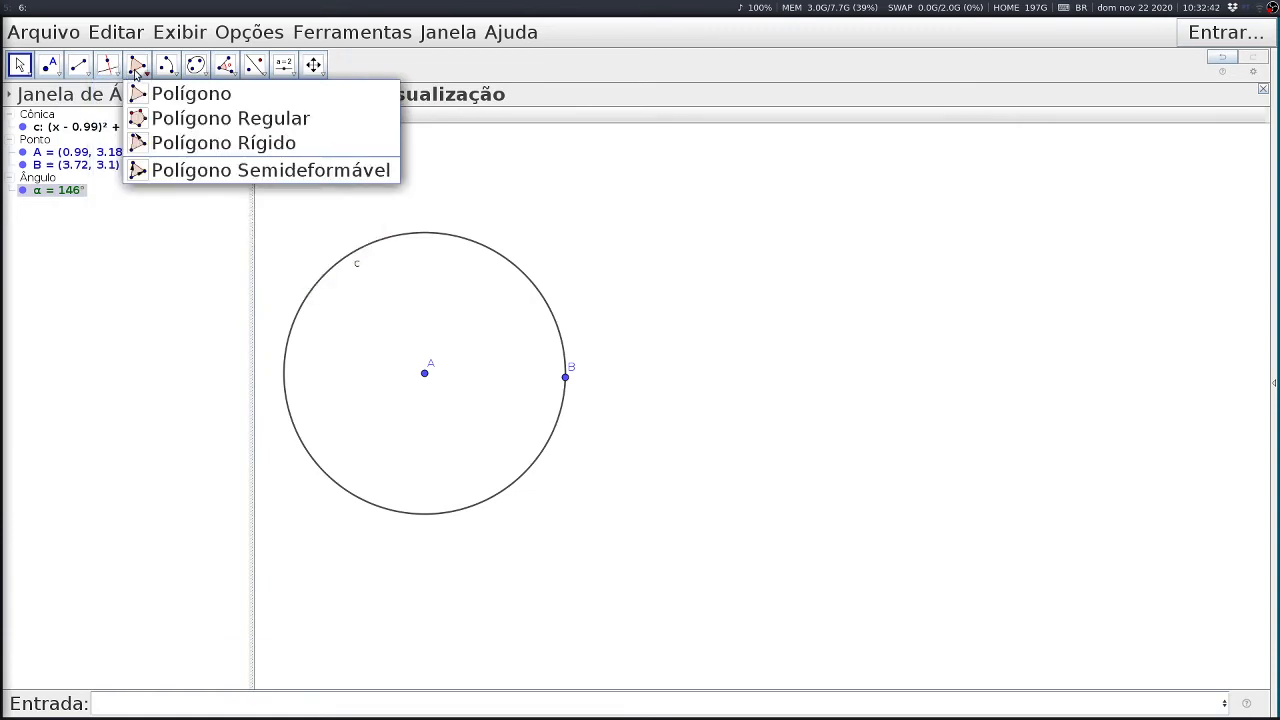
{"action": "left_click", "coordinate": [285, 70]}
- Rotate point B counterclockwise about centre A with Rotação em Torno de um Ponto, using α as the angle
{"action": "left_click", "coordinate": [264, 70]}
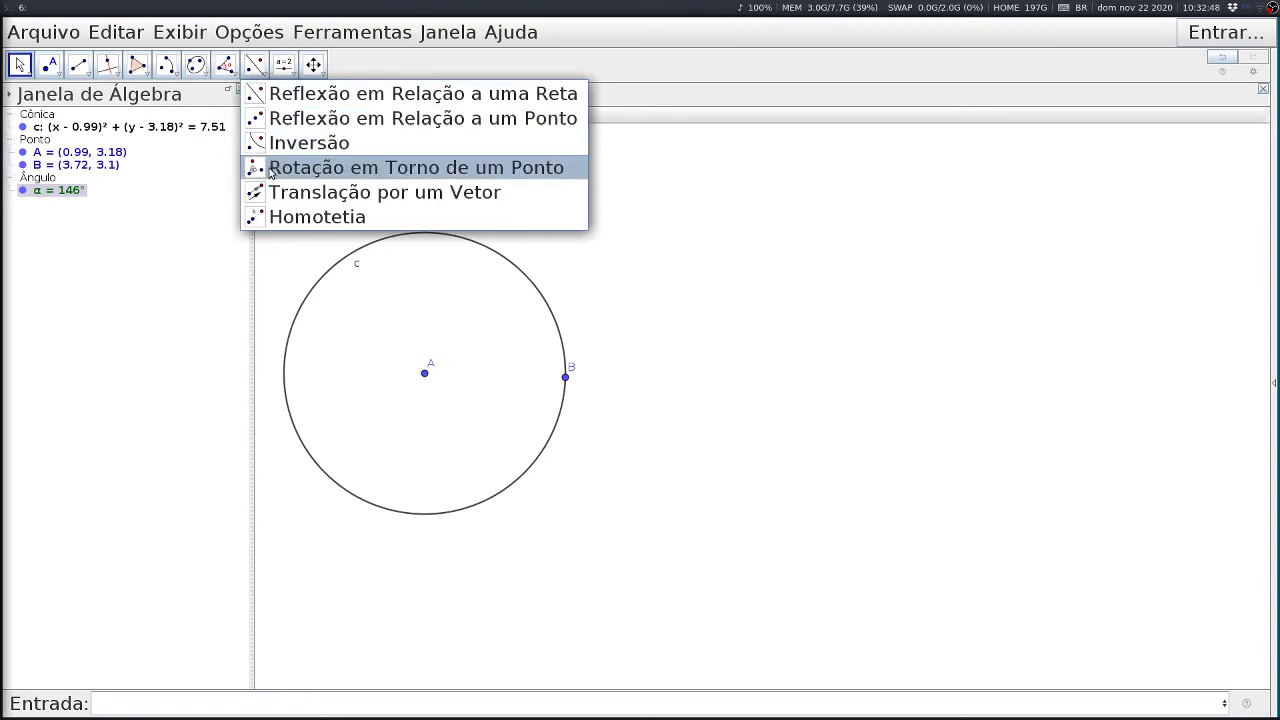
{"action": "left_click", "coordinate": [372, 172]}
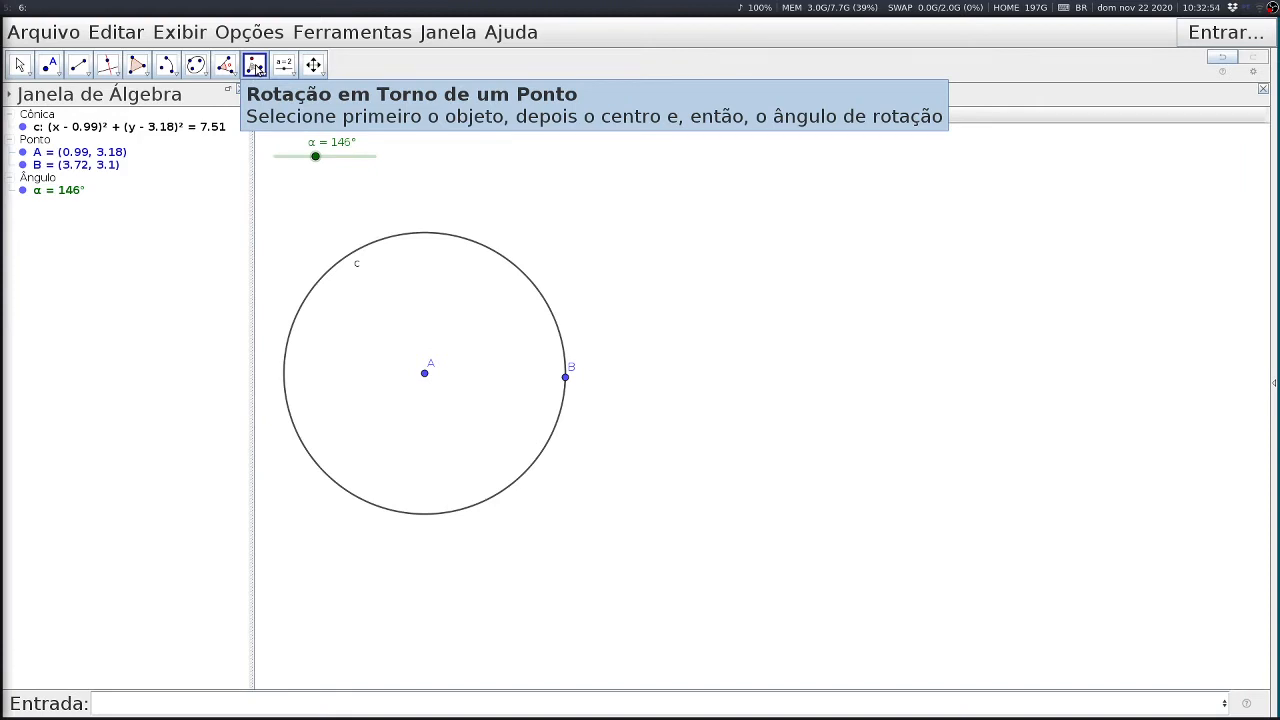
{"action": "left_click", "coordinate": [566, 380]}
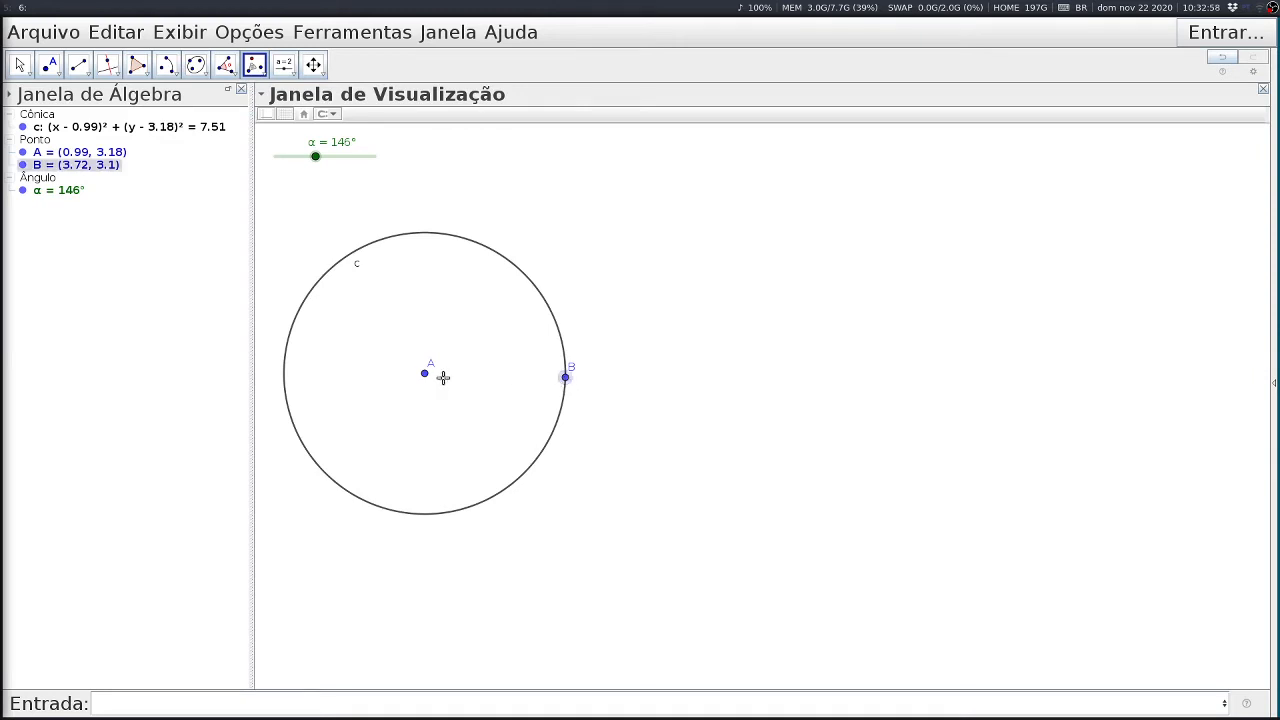
{"action": "left_click", "coordinate": [424, 373]}
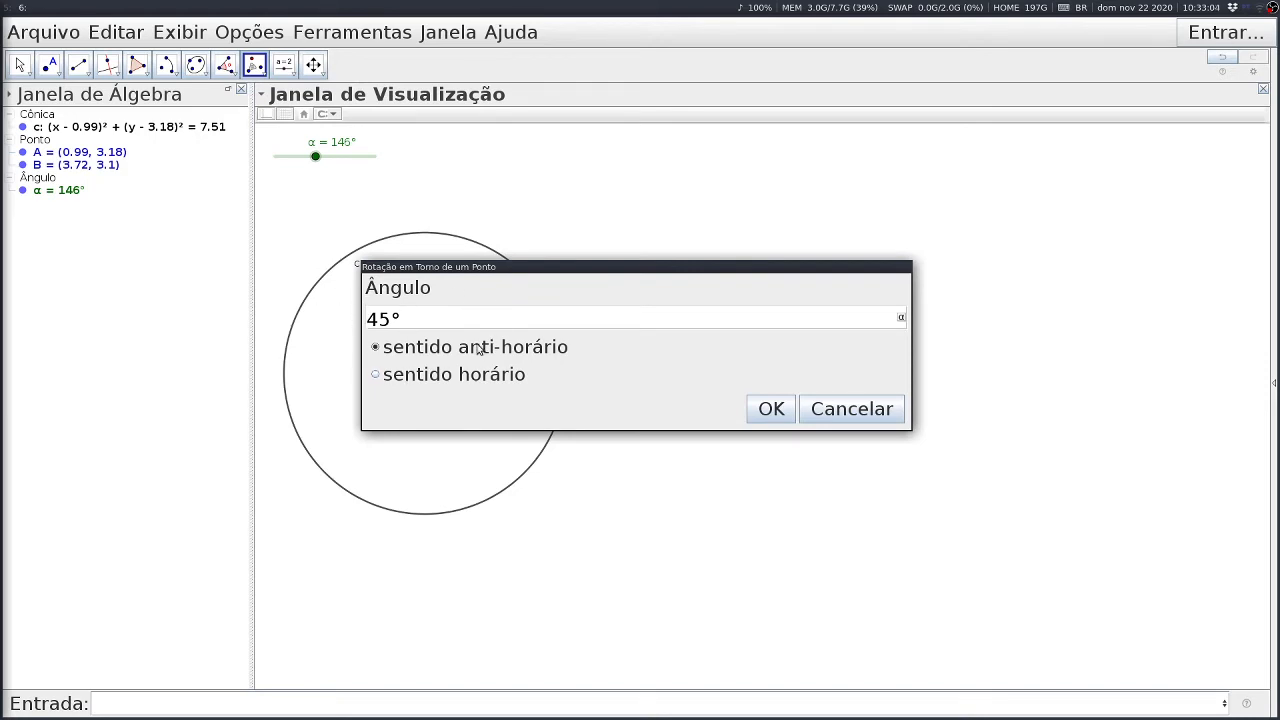
{"action": "key", "text": "BackSpace"}
{"action": "key", "text": "BackSpace"}
{"action": "key", "text": "BackSpace"}
{"action": "left_click", "coordinate": [41, 194]}
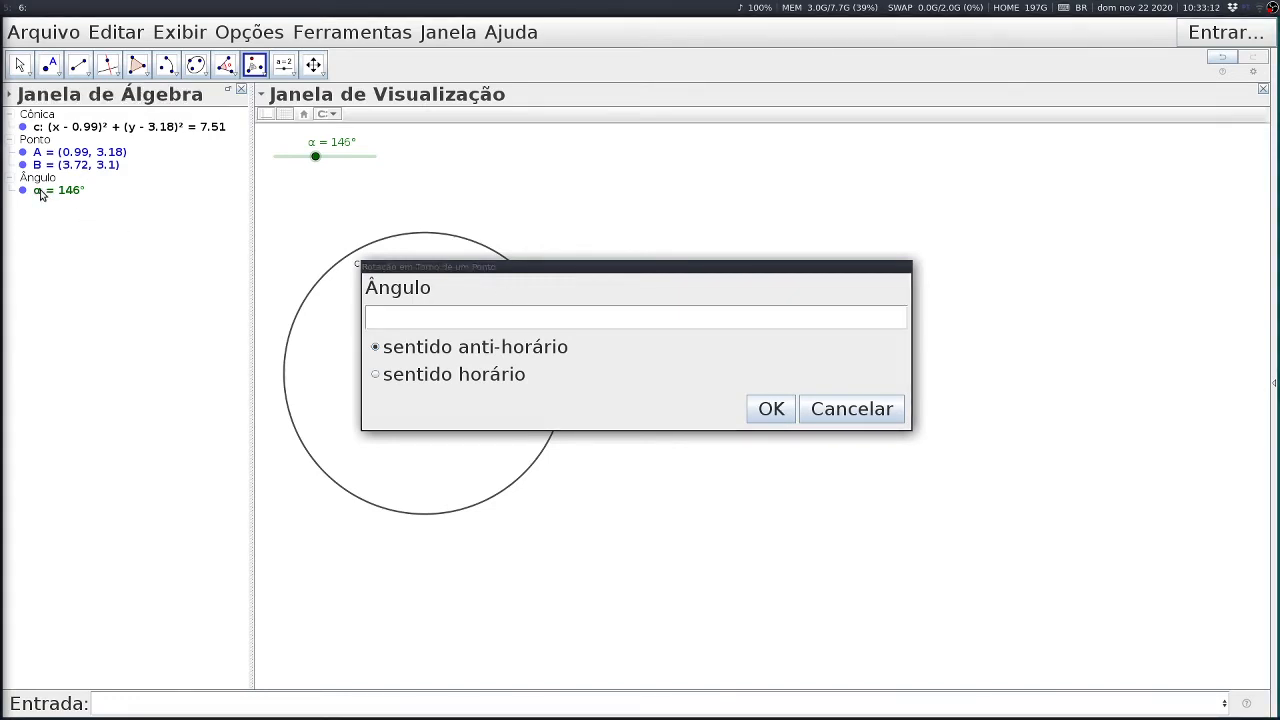
{"action": "left_click", "coordinate": [522, 344]}
{"action": "left_click", "coordinate": [901, 320]}
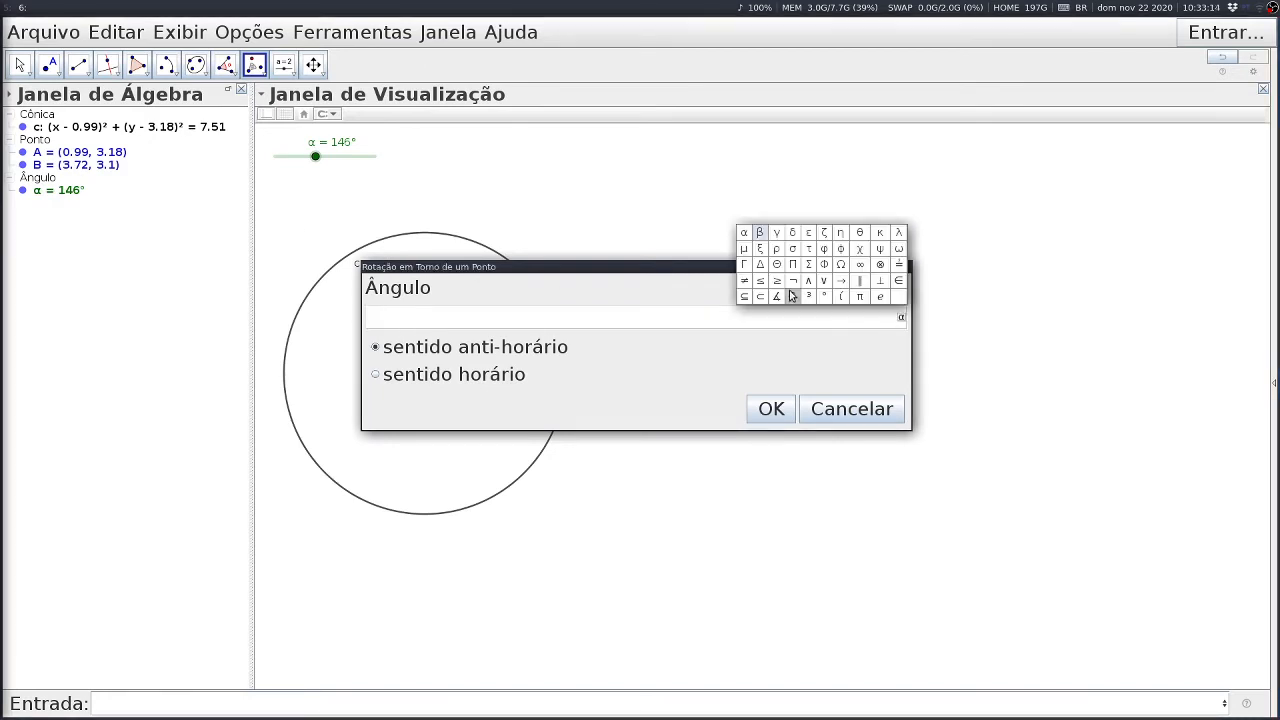
{"action": "left_click", "coordinate": [744, 233]}
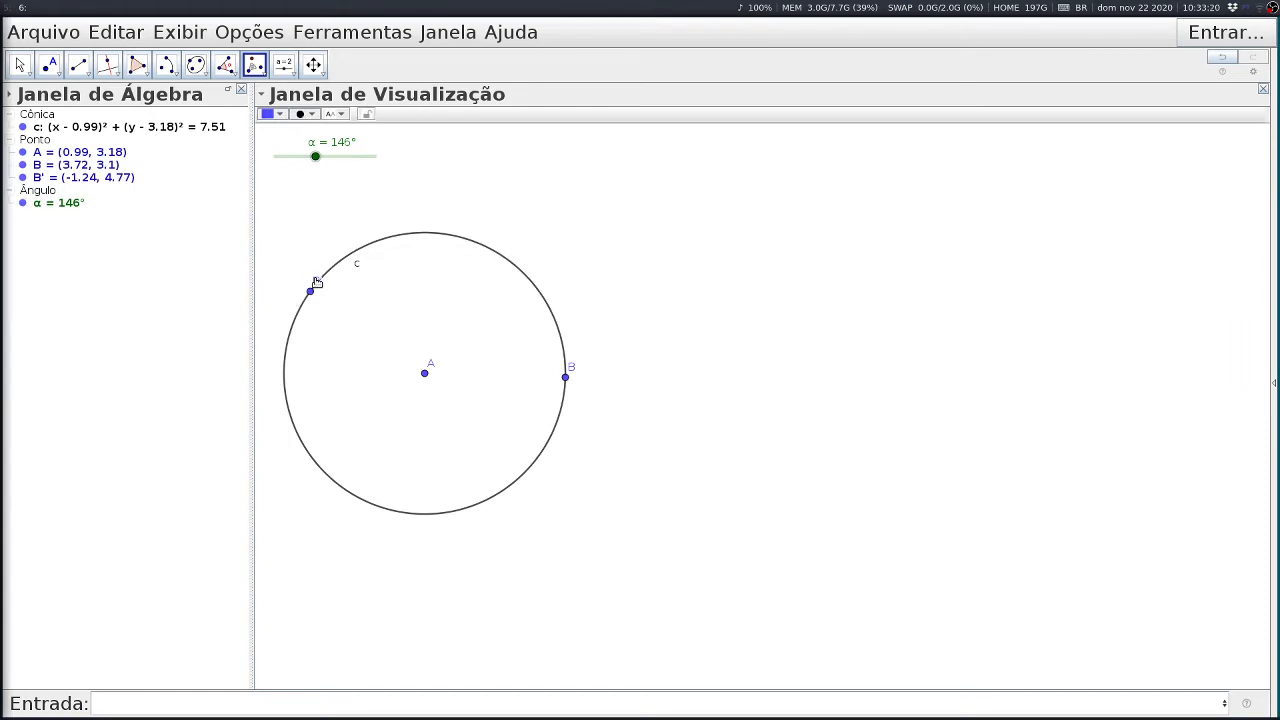
- Move the rotated point's label outside the circle and rename the point C
{"action": "left_click", "coordinate": [301, 280]}
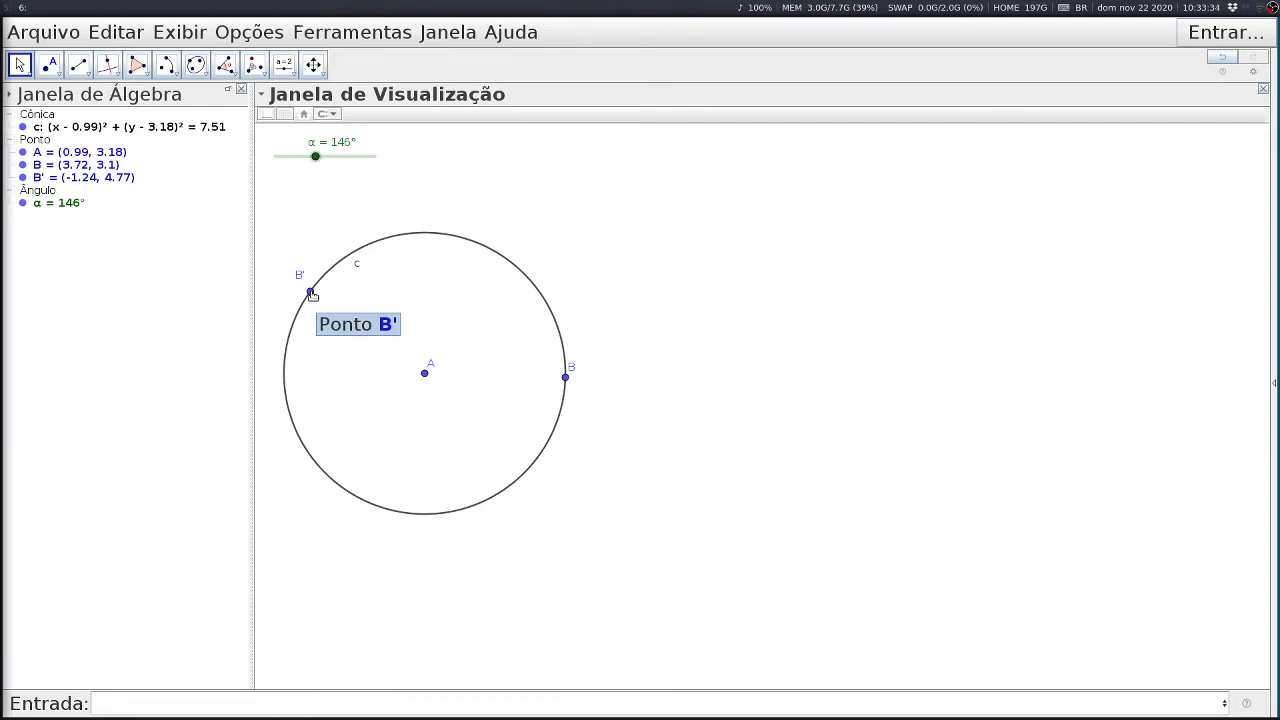
{"action": "right_click", "coordinate": [311, 294]}
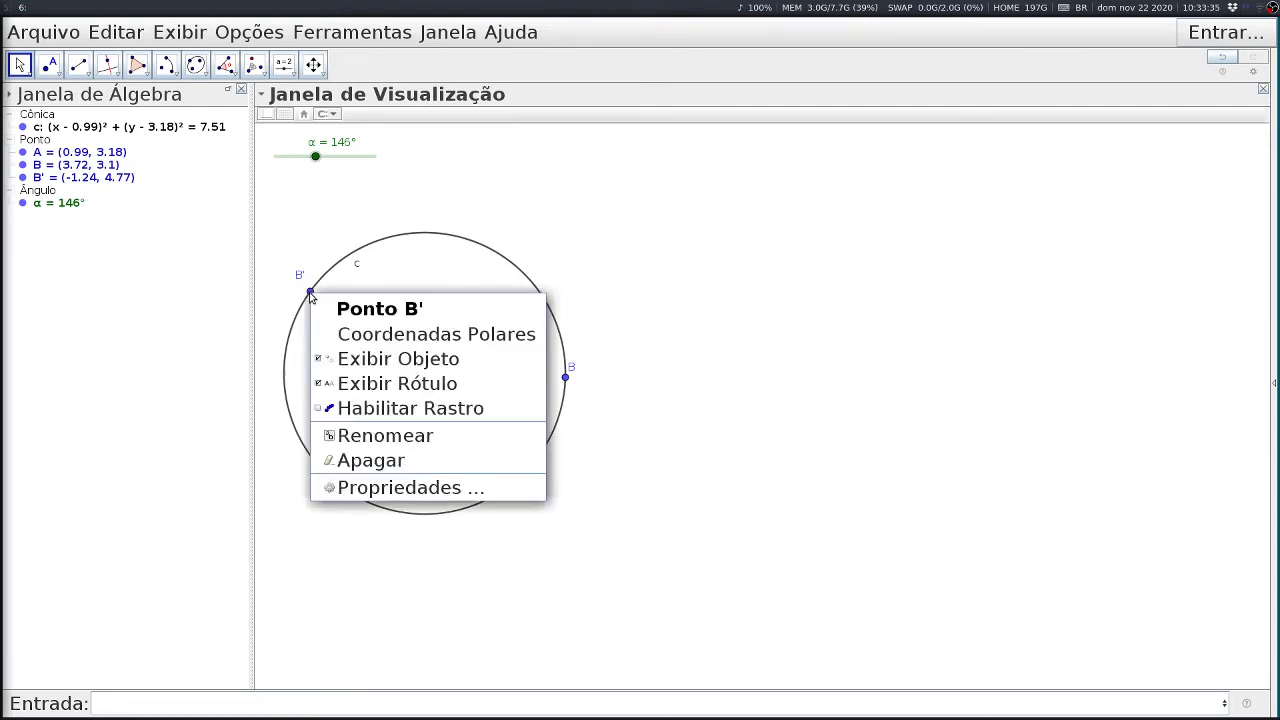
{"action": "left_click", "coordinate": [401, 435]}
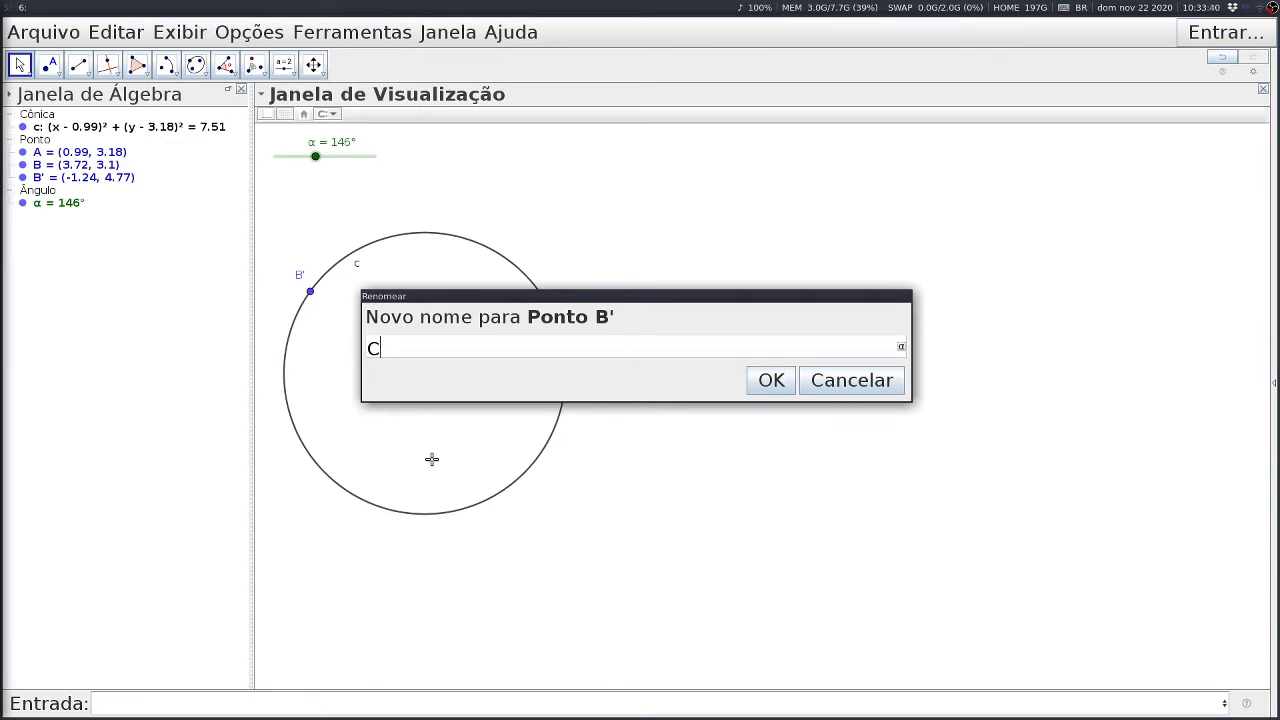
{"action": "key", "text": "Return"}
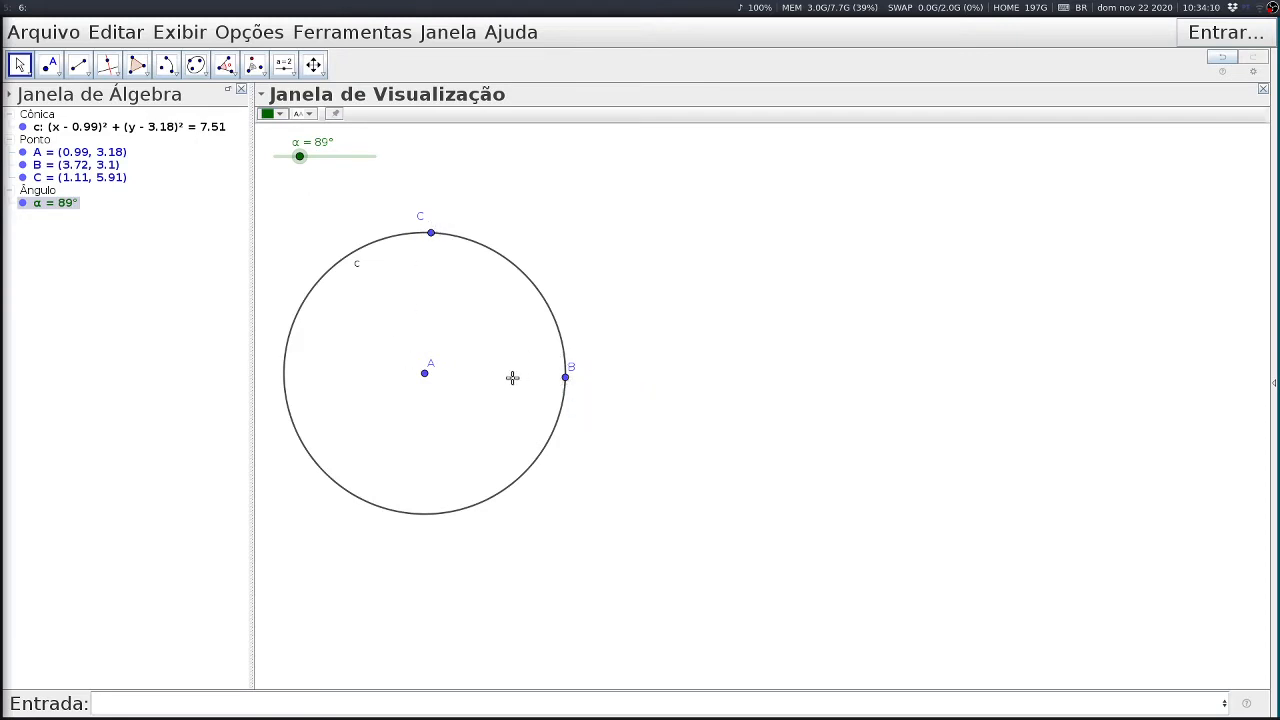
{"action": "left_click", "coordinate": [174, 75]}
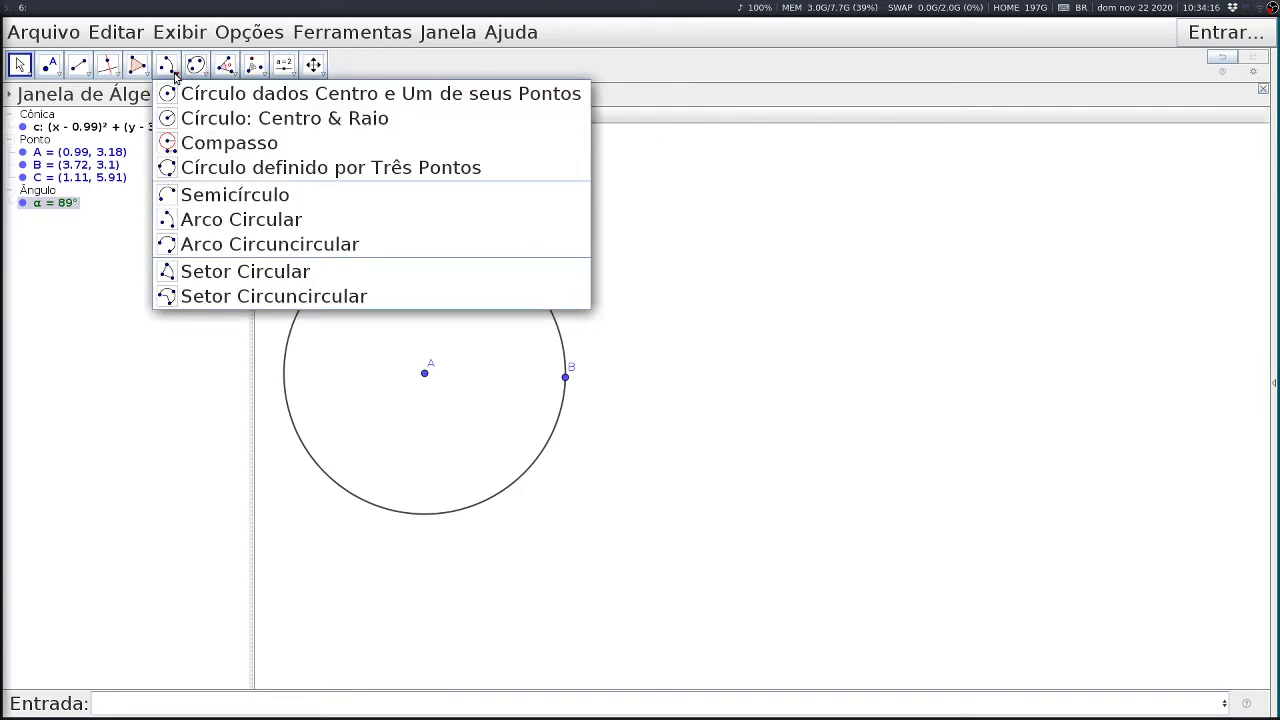
{"action": "left_click", "coordinate": [205, 245]}
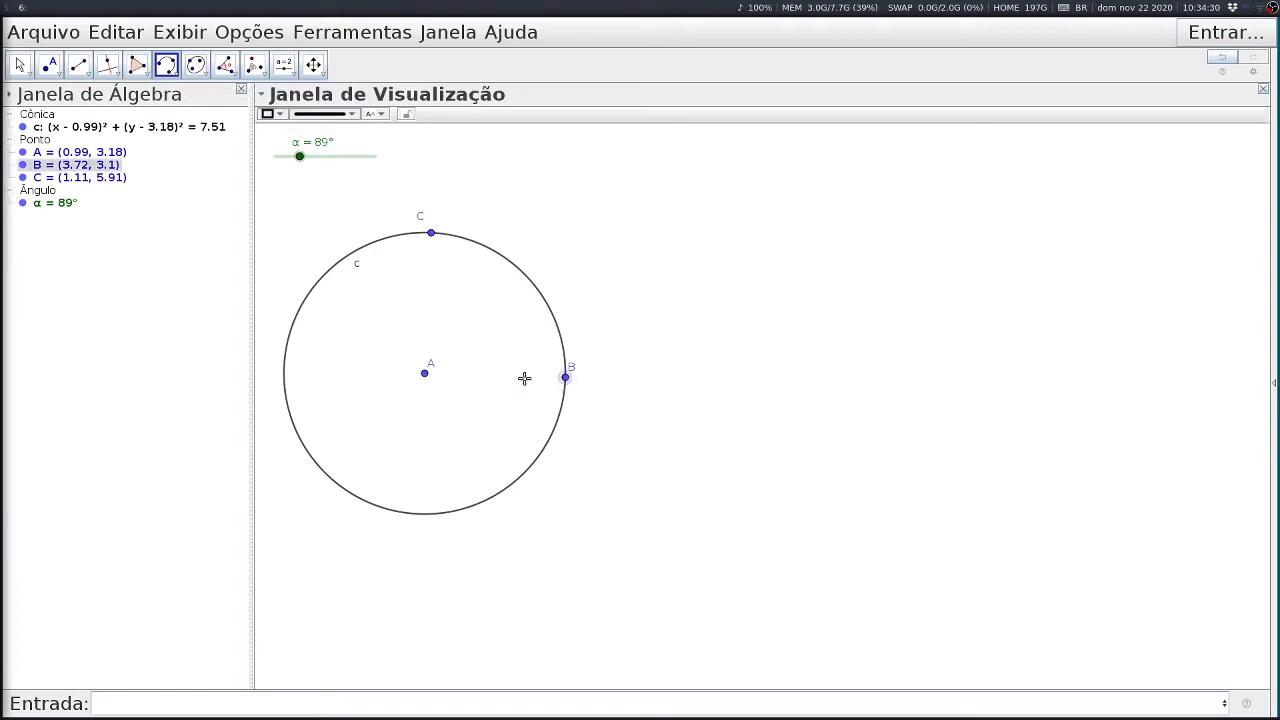
{"action": "left_click", "coordinate": [424, 375]}
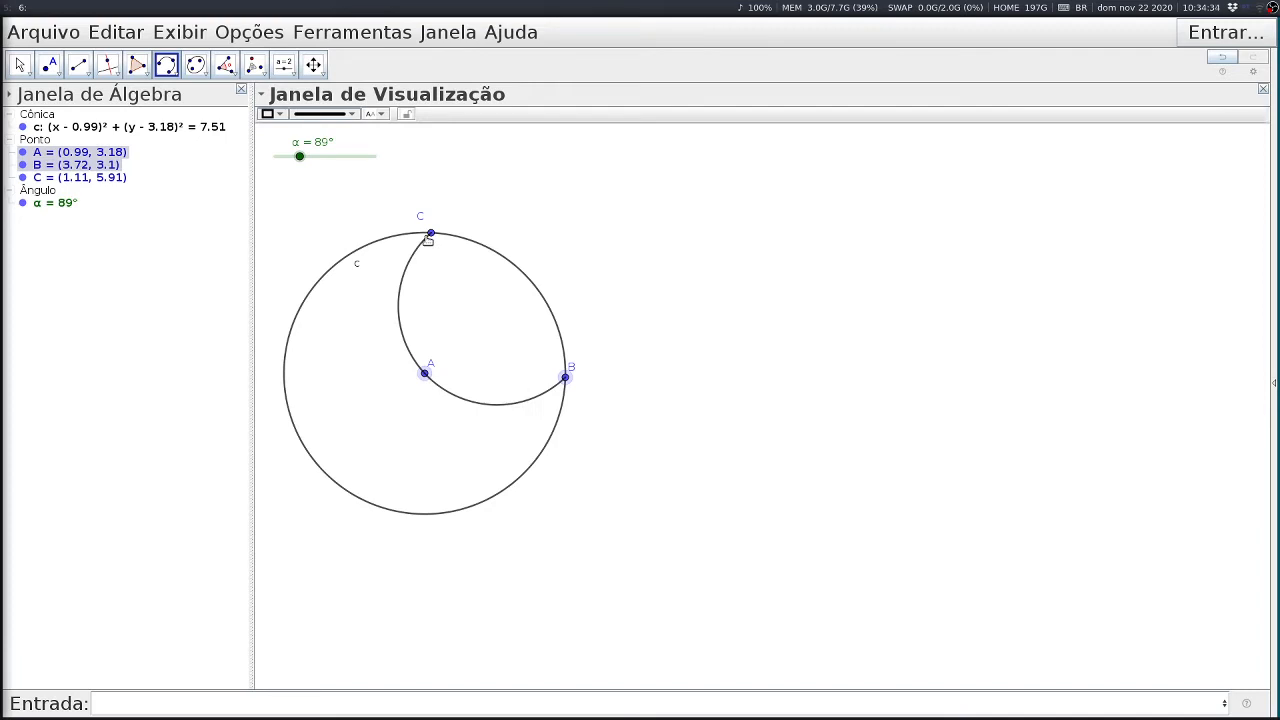
{"action": "key", "text": "Escape"}
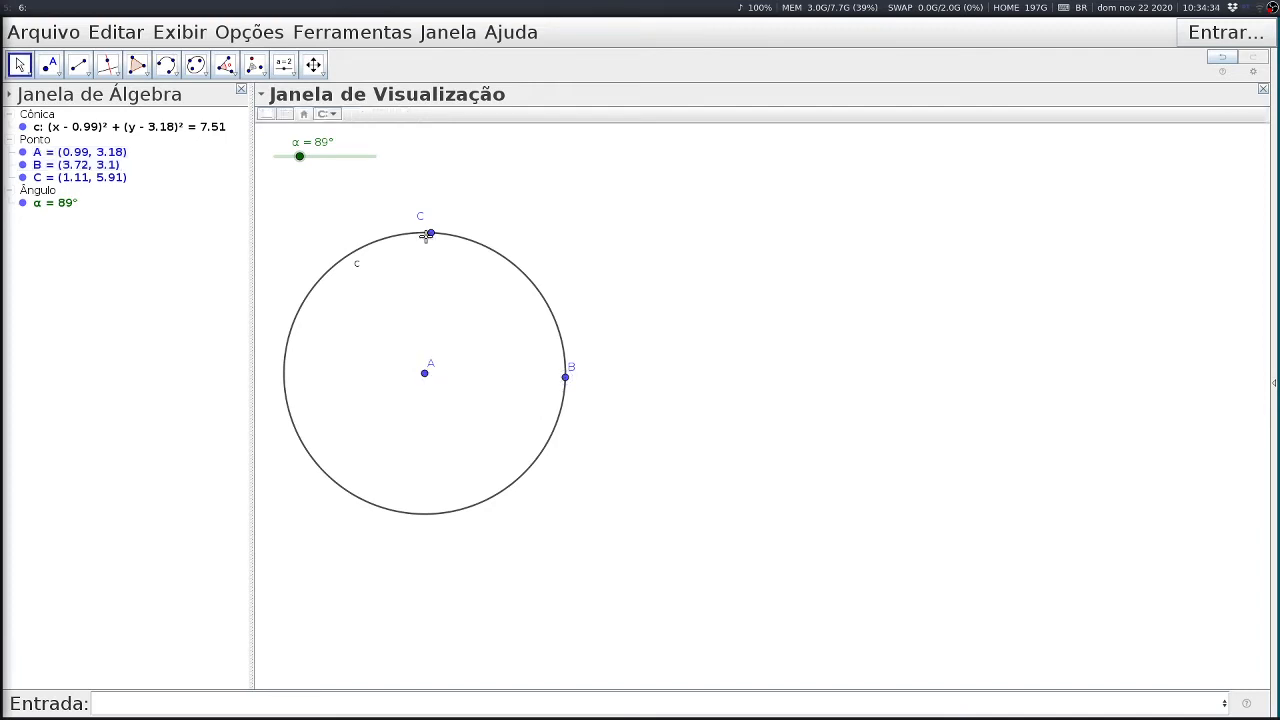
- Create a circular sector with Setor Circular, centred at A and running from point B to point C
{"action": "left_click", "coordinate": [170, 66]}
{"action": "left_click", "coordinate": [208, 270]}
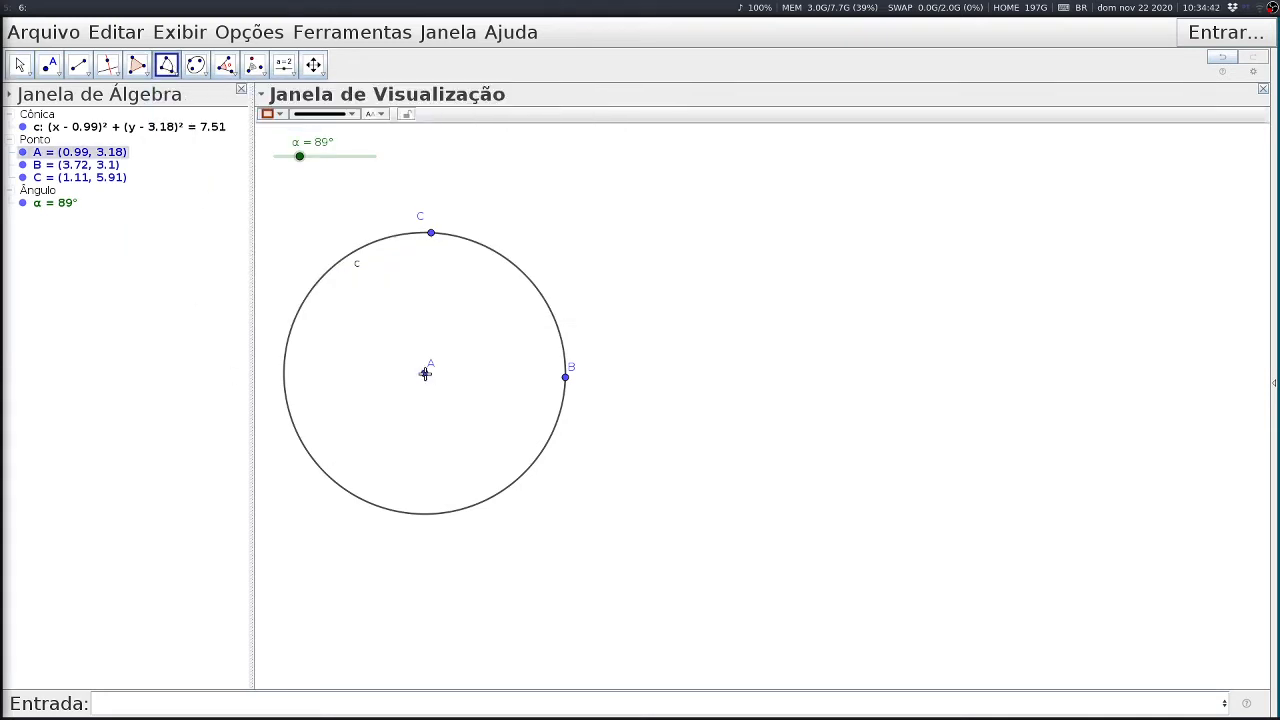
{"action": "left_click", "coordinate": [566, 378]}
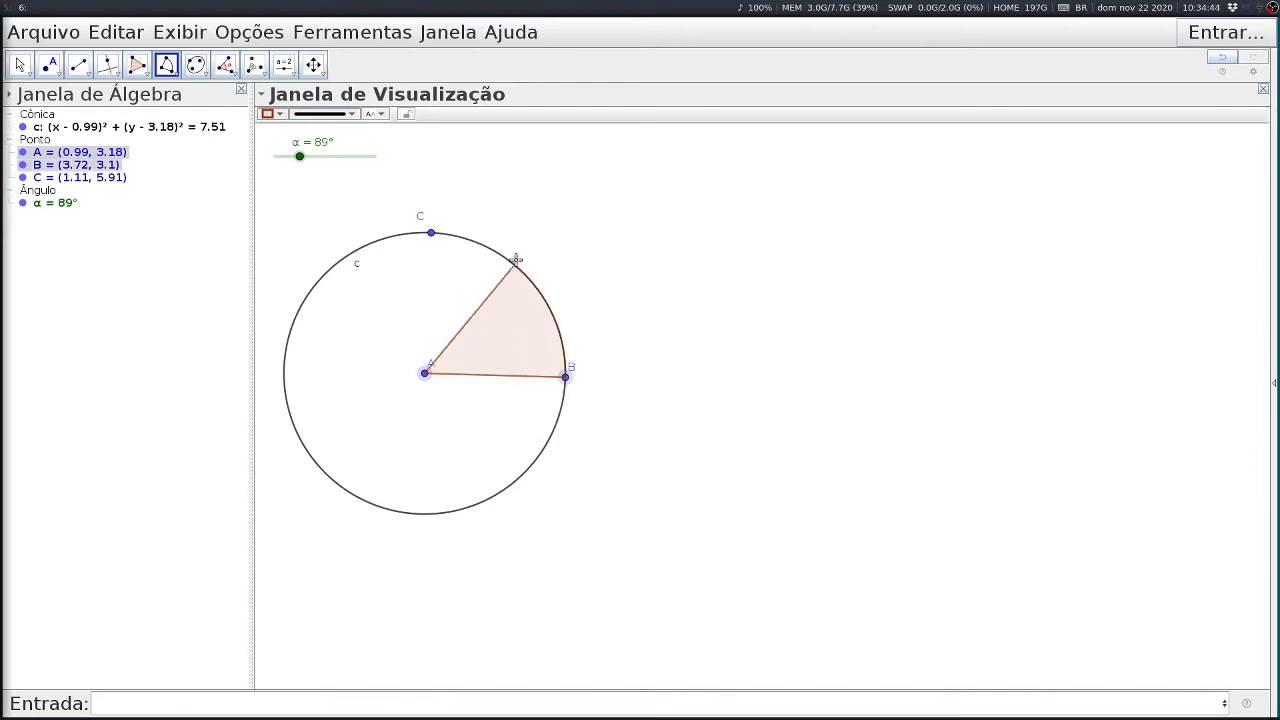
{"action": "left_click", "coordinate": [431, 235]}
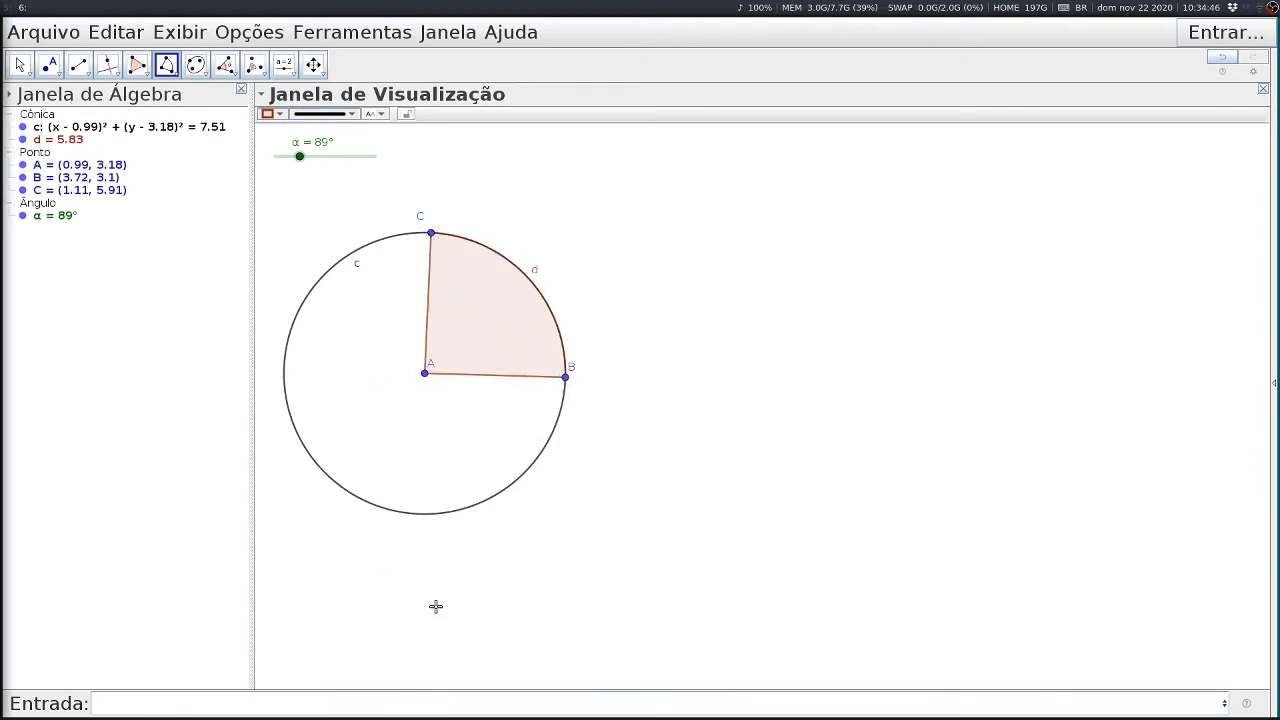
- Start the animation of angle slider α so that it drives point C and the sector
{"action": "right_click", "coordinate": [300, 157]}
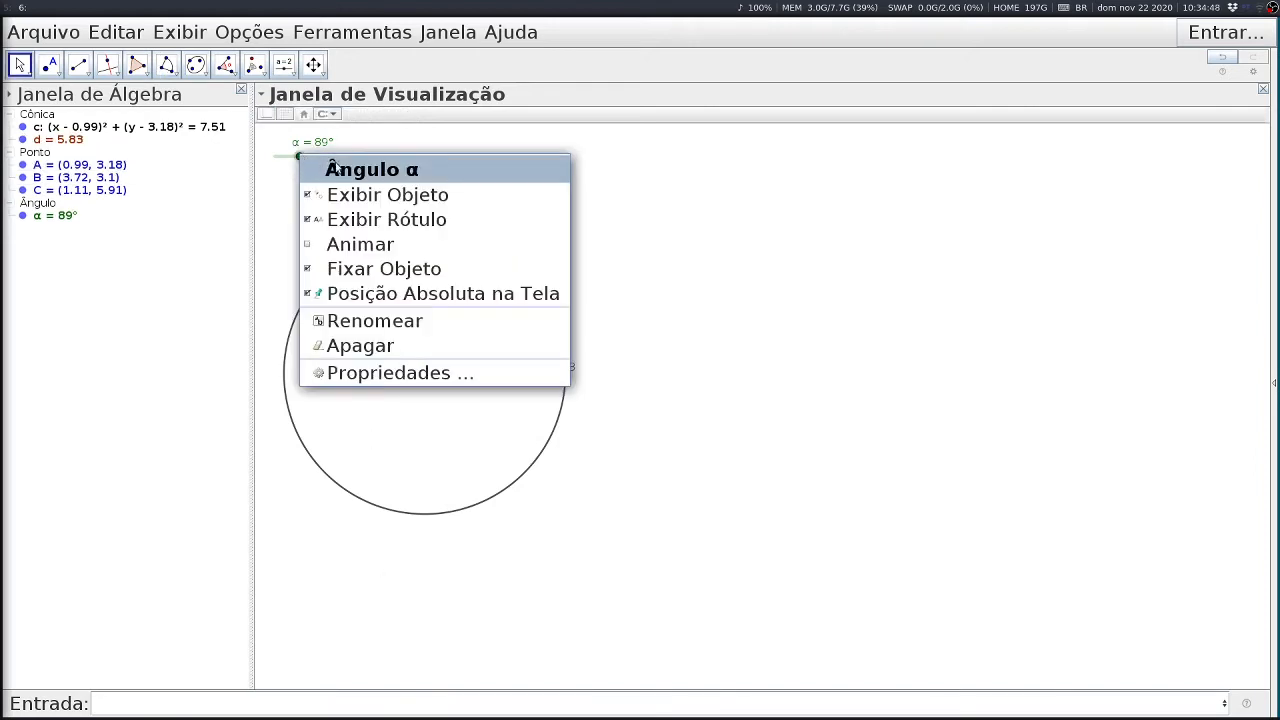
{"action": "left_click", "coordinate": [350, 244]}
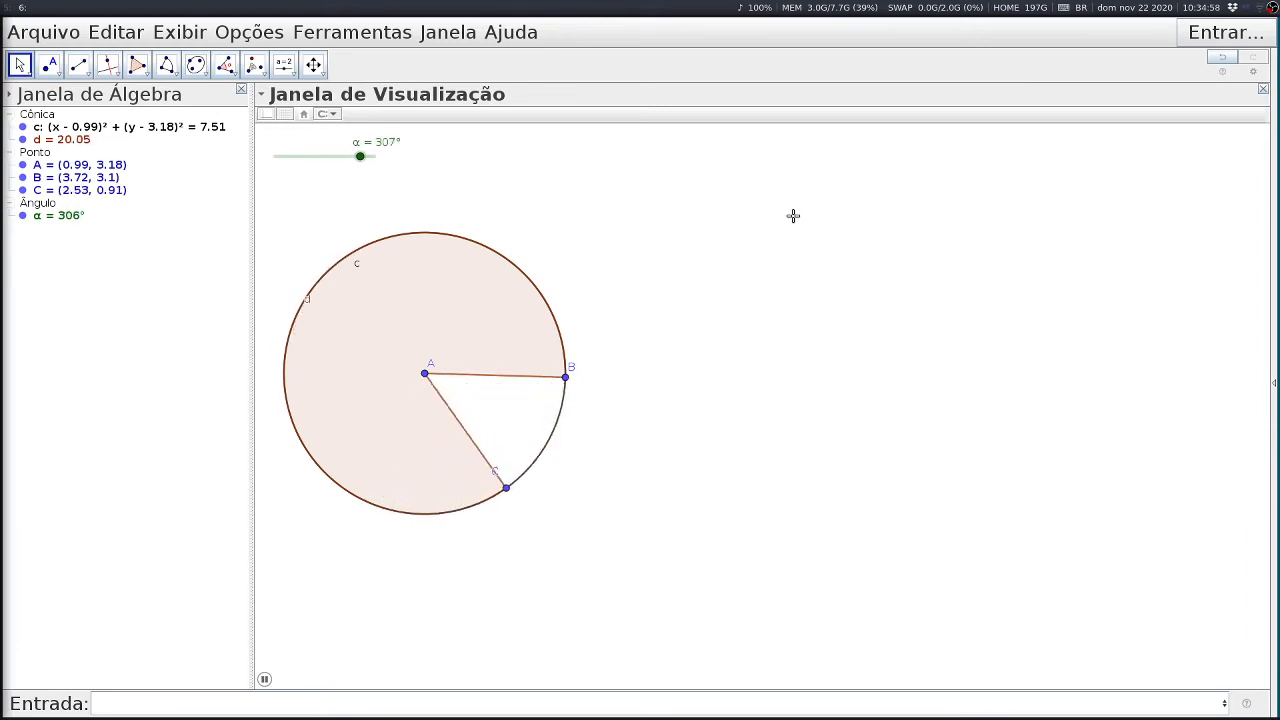
- Hide circle c and define a number n = 3
{"action": "left_click", "coordinate": [24, 128]}
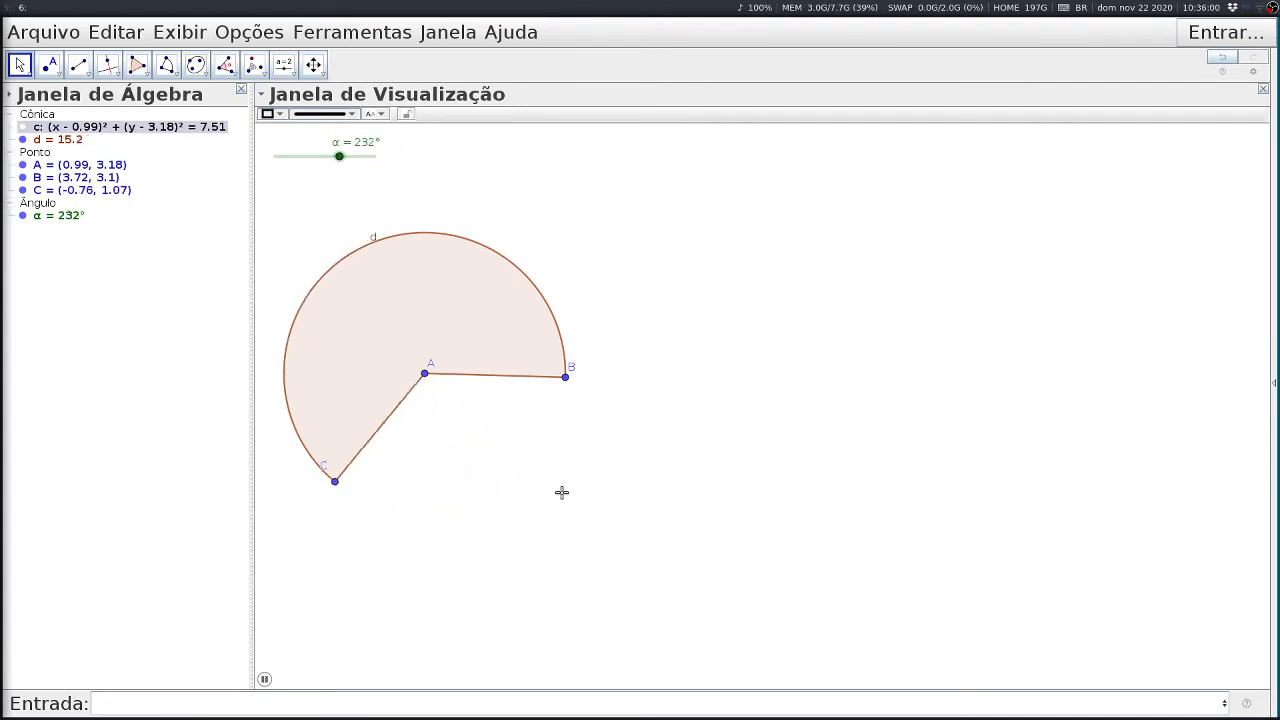
{"action": "left_click", "coordinate": [138, 706]}
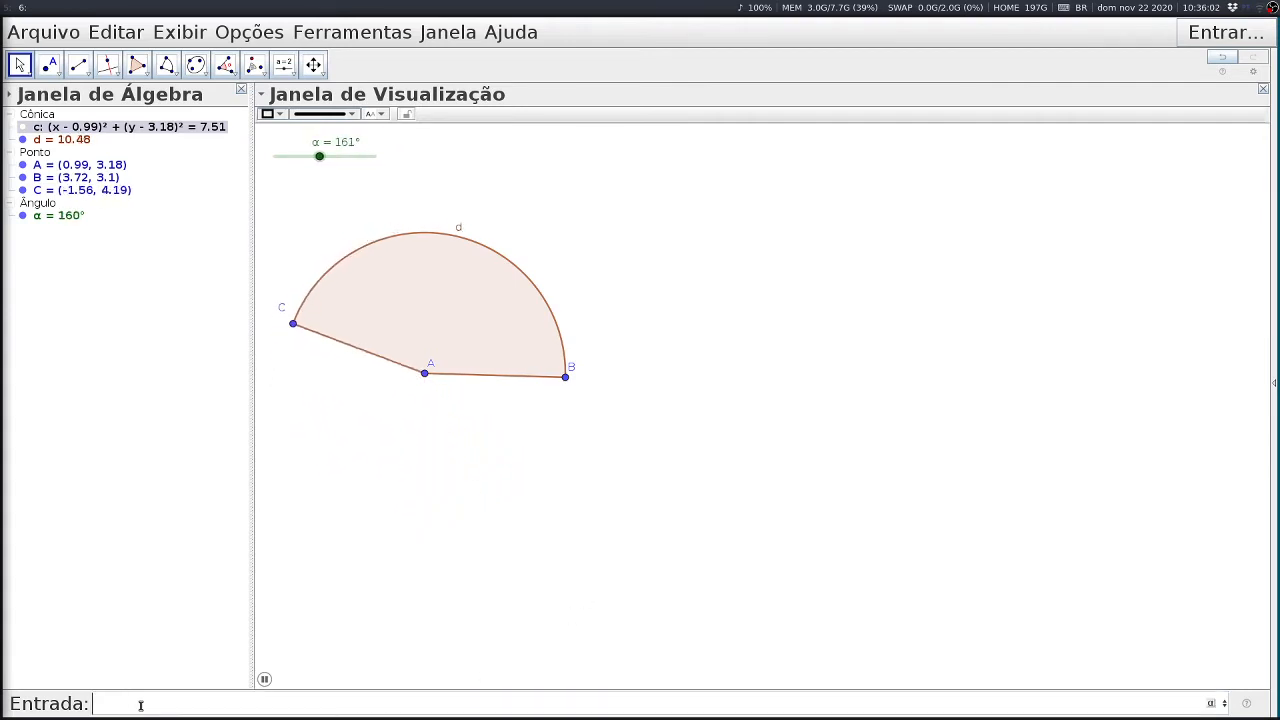
{"action": "type", "text": "n"}
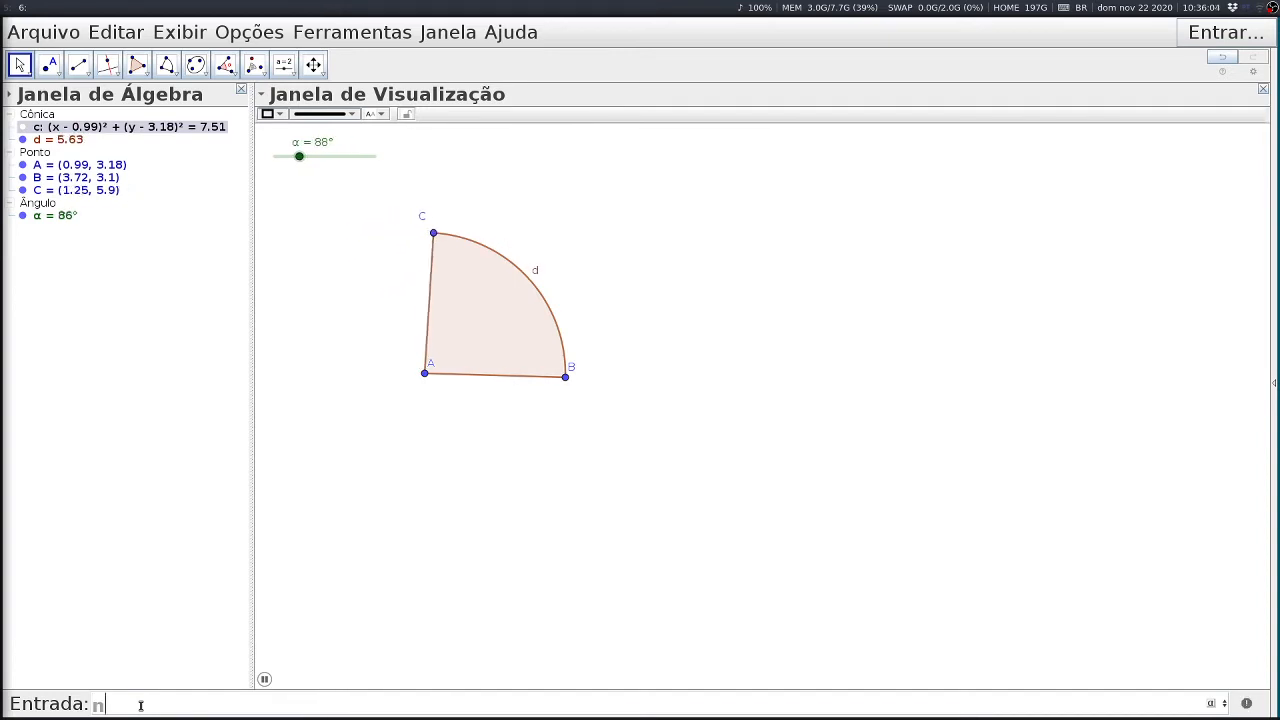
{"action": "type", "text": " = "}
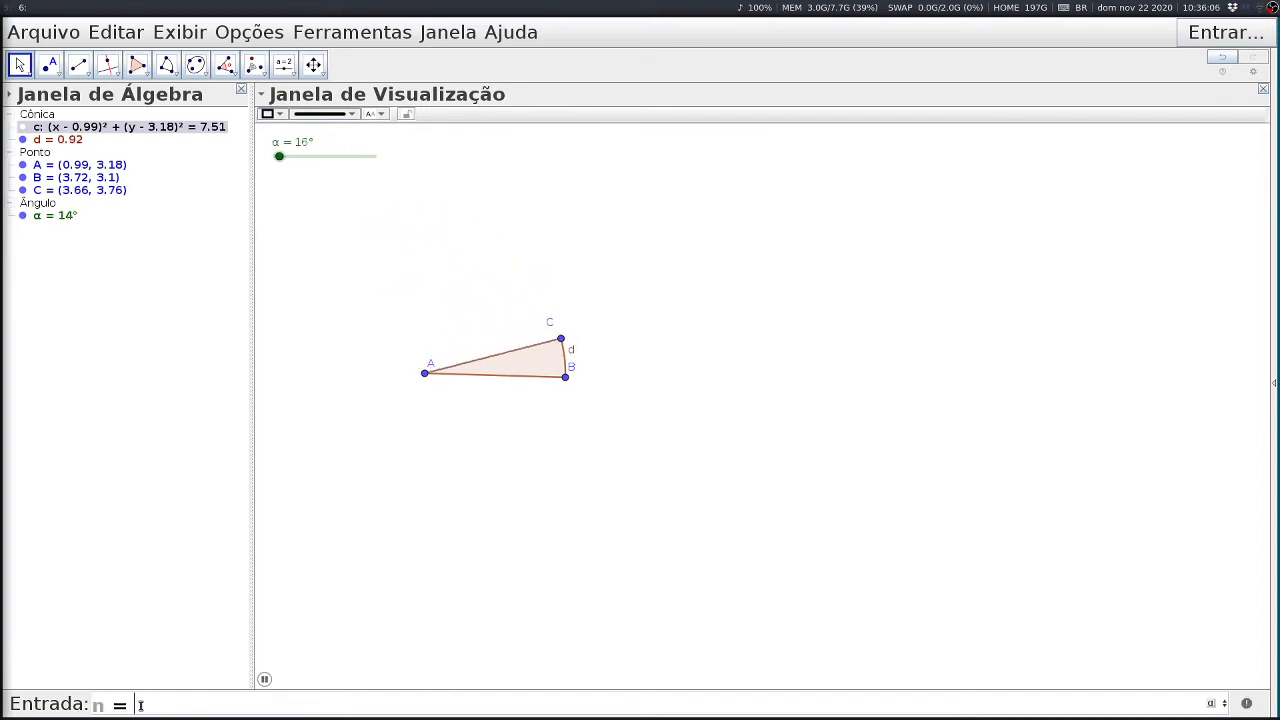
{"action": "type", "text": "3"}
{"action": "key", "text": "Return"}
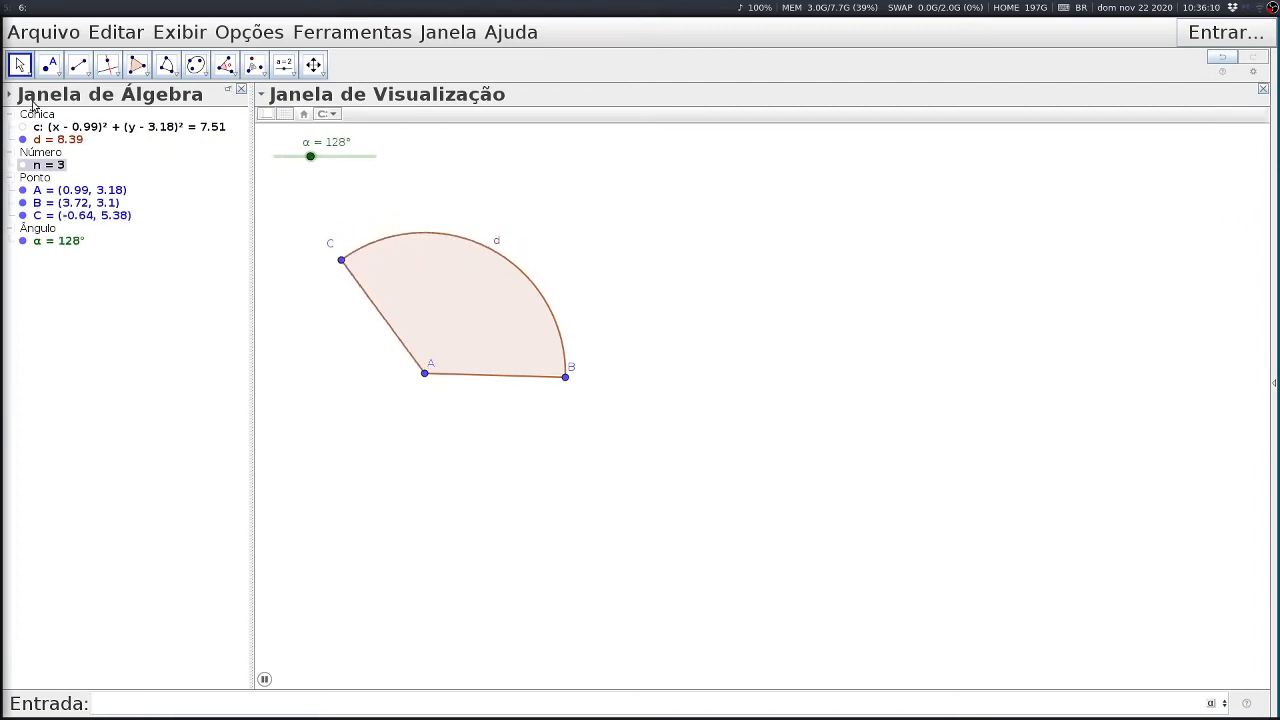
- Display number n as a slider, placed in the empty area well to the right of slider α, and try sliding it to -4.1
{"action": "left_click", "coordinate": [23, 166]}
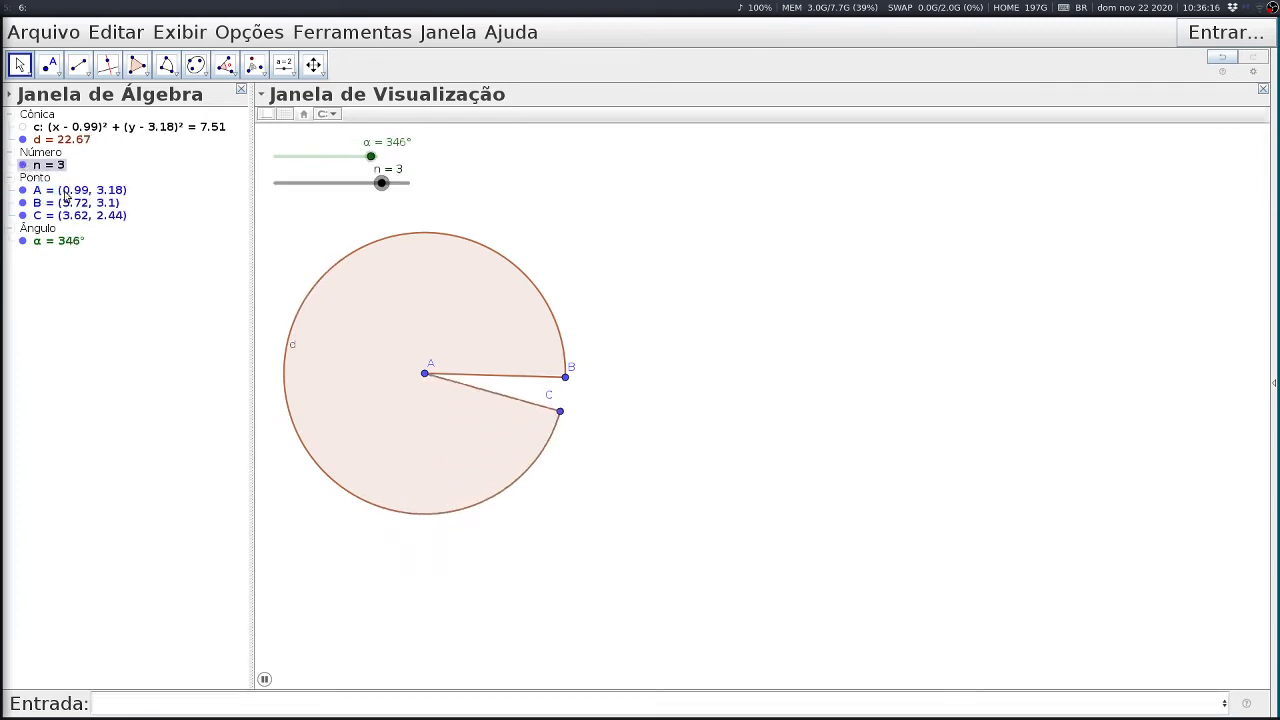
{"action": "left_click_drag", "start_coordinate": [339, 185], "coordinate": [840, 166]}
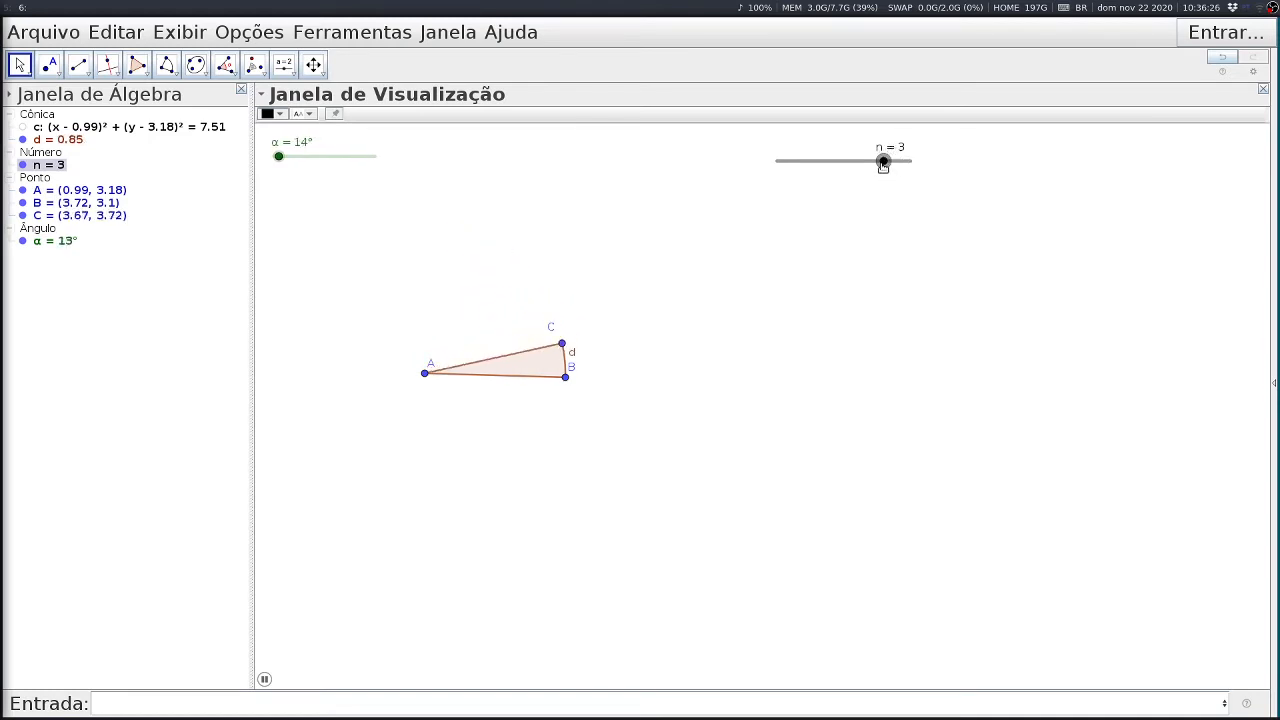
{"action": "left_click_drag", "start_coordinate": [883, 162], "coordinate": [793, 170]}
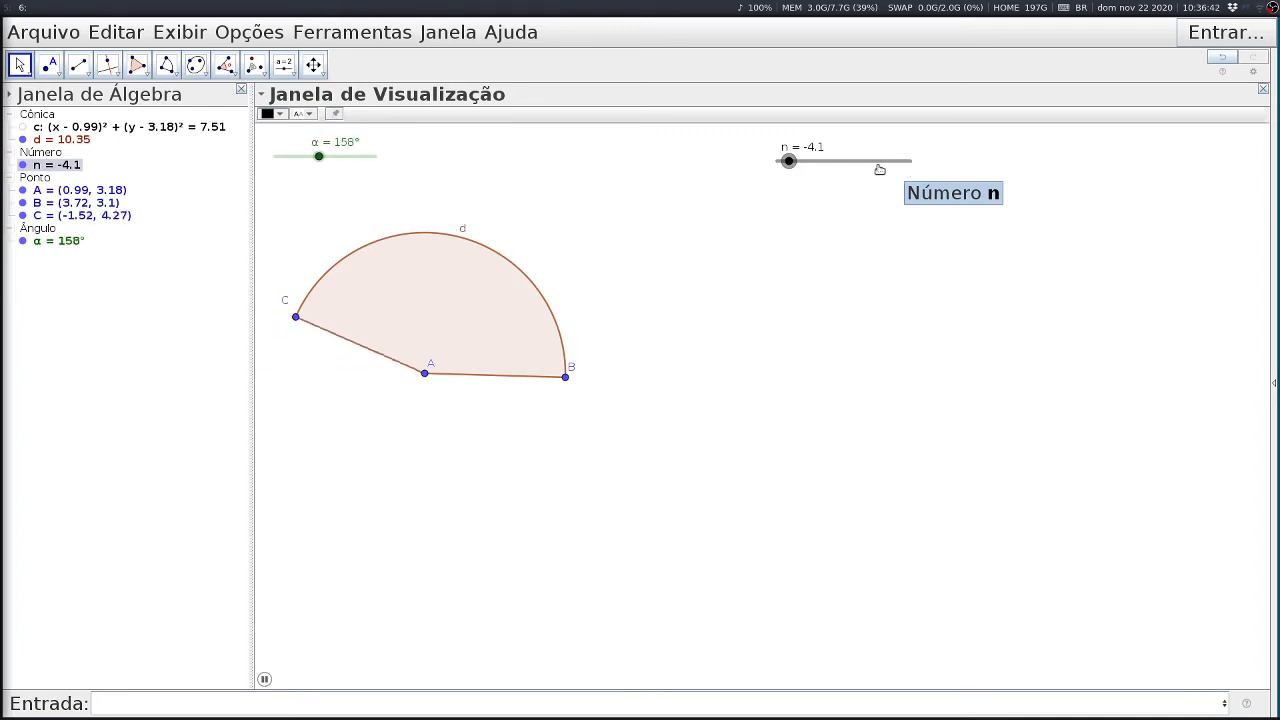
- Set slider n to a minimum of 3, a maximum of 15 and an increment of 1
{"action": "right_click", "coordinate": [790, 163]}
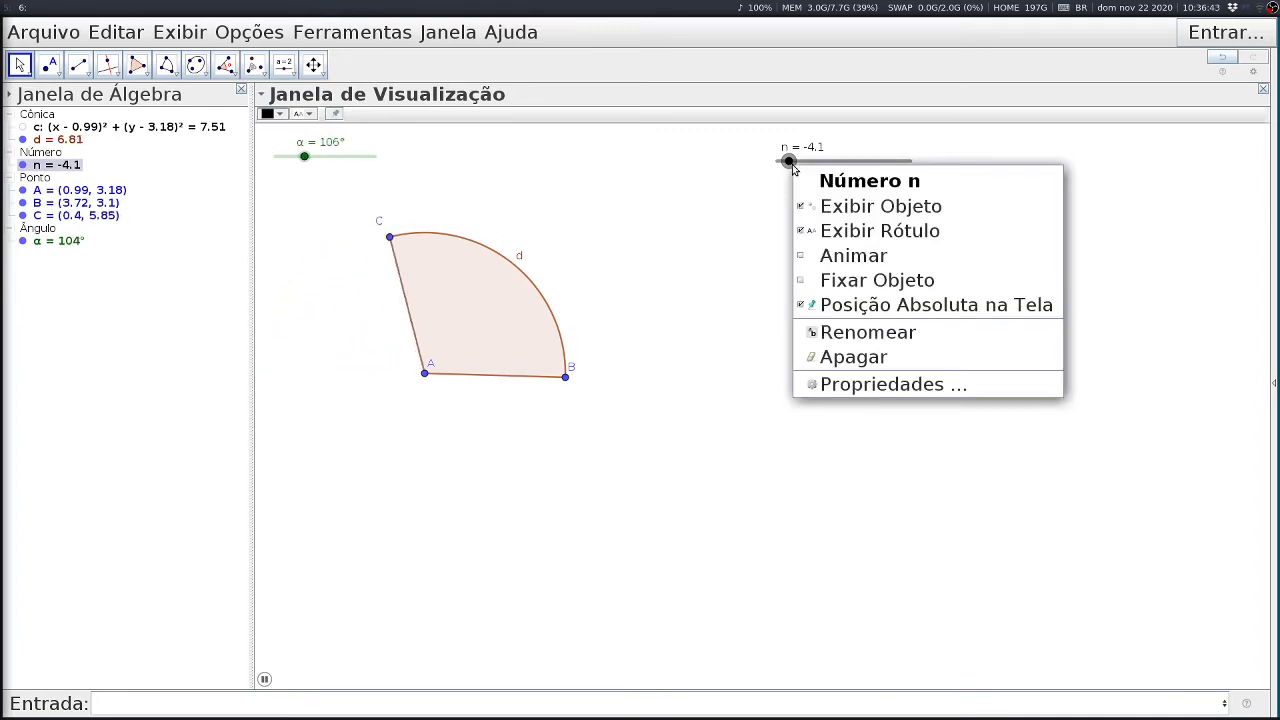
{"action": "left_click", "coordinate": [830, 384]}
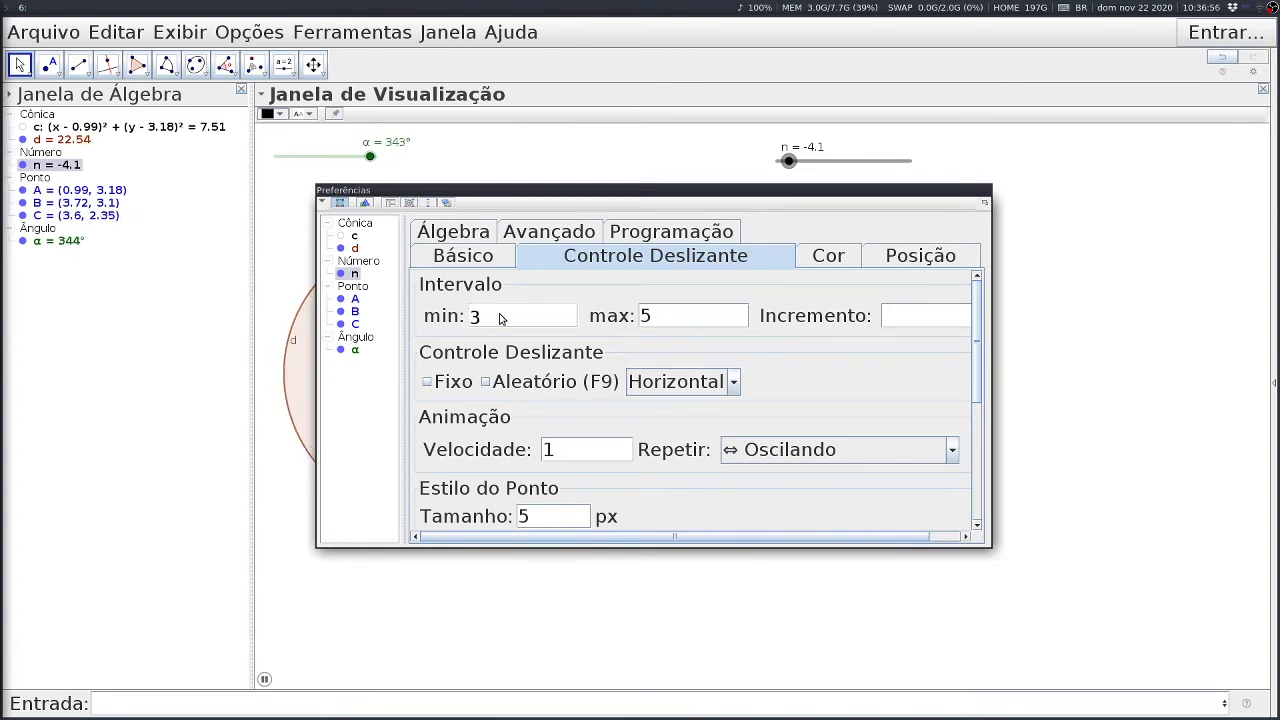
{"action": "key", "text": "Tab"}
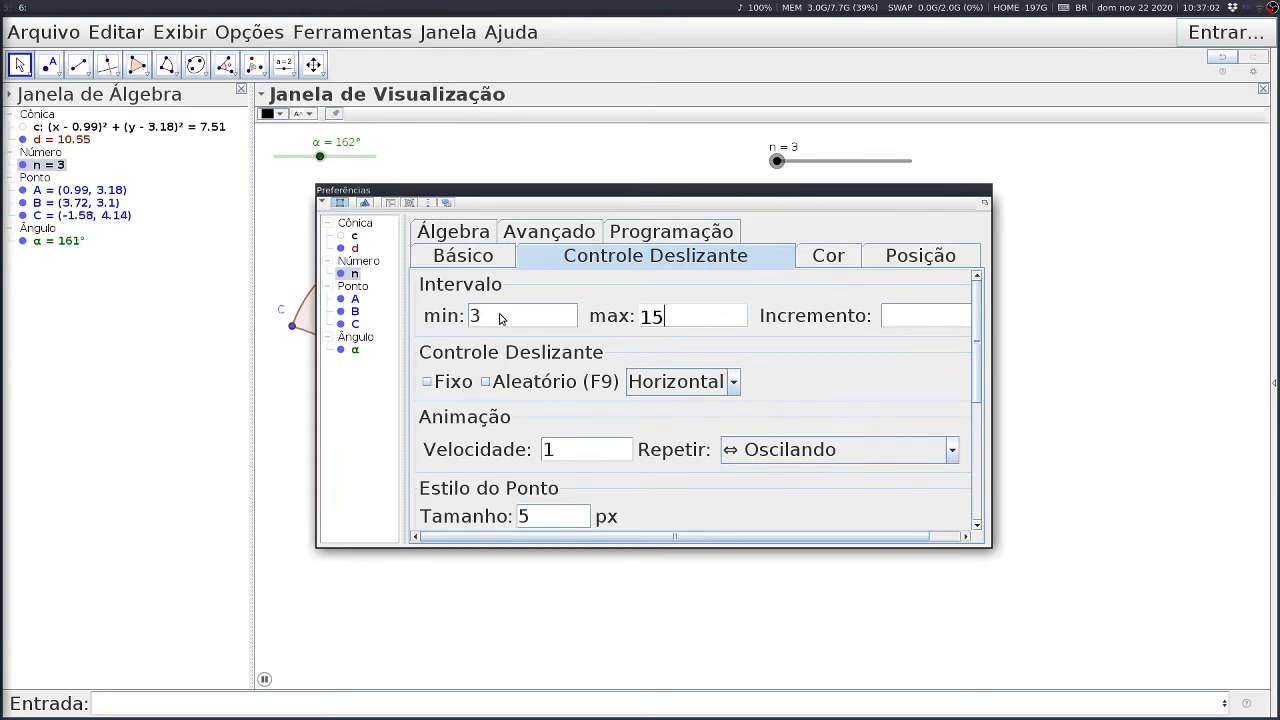
{"action": "left_click", "coordinate": [892, 316]}
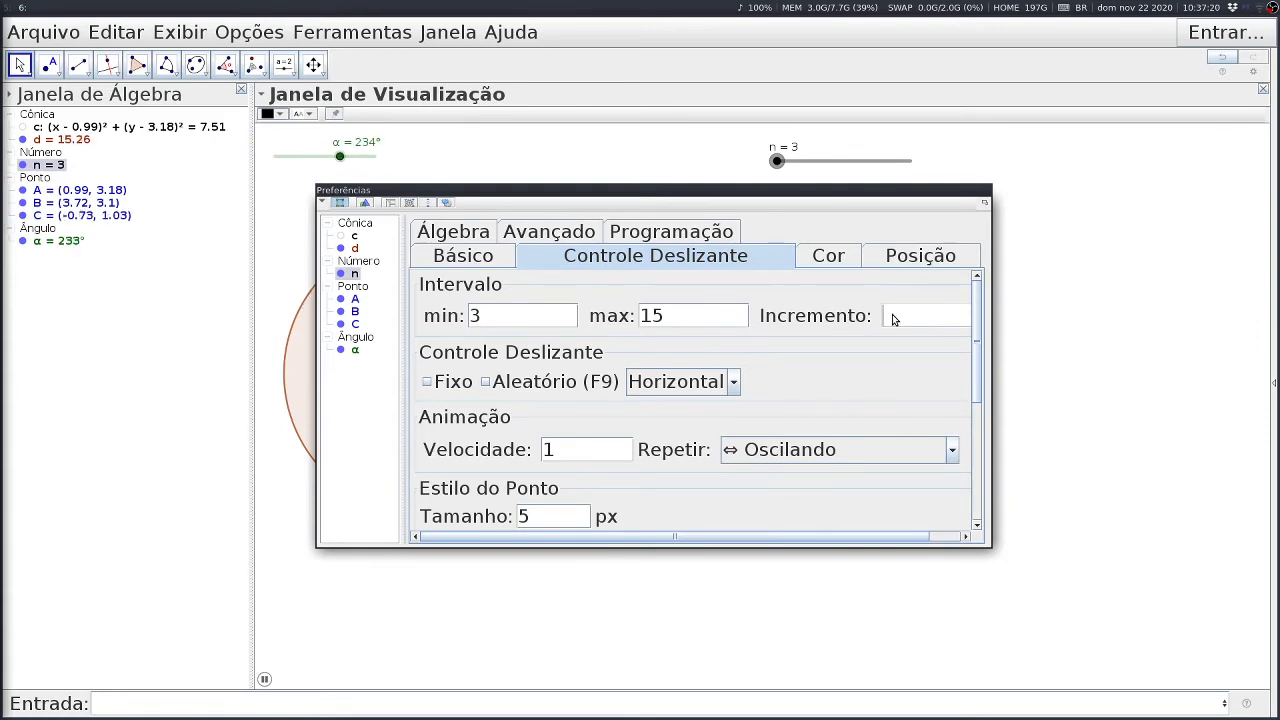
{"action": "type", "text": "1"}
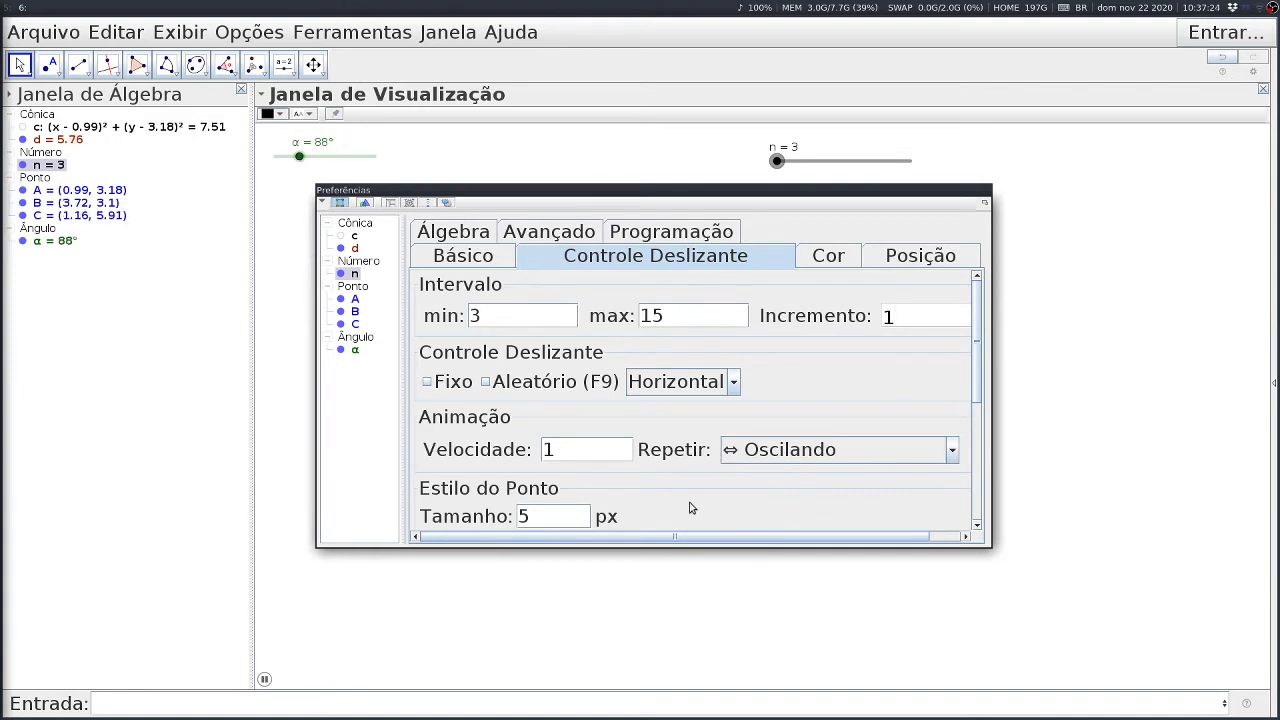
{"action": "scroll", "coordinate": [707, 437], "scroll_direction": "down", "scroll_amount": 1}
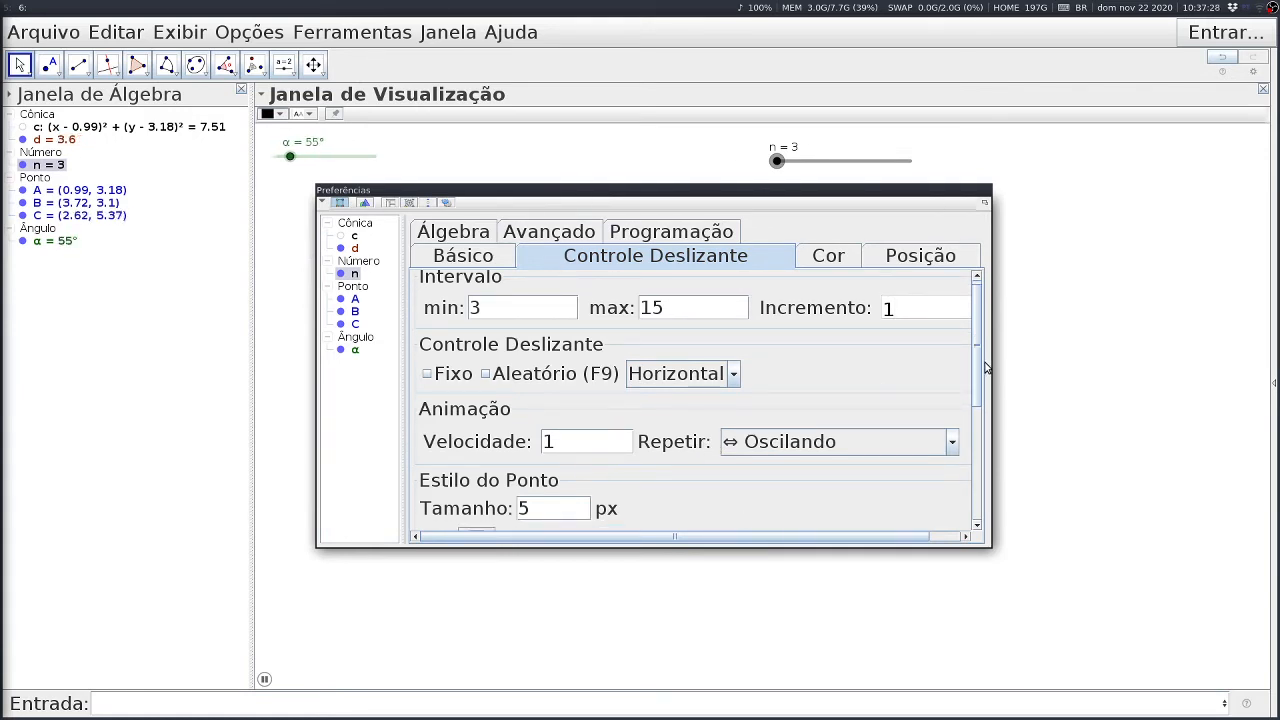
{"action": "left_click_drag", "start_coordinate": [978, 368], "coordinate": [966, 501]}
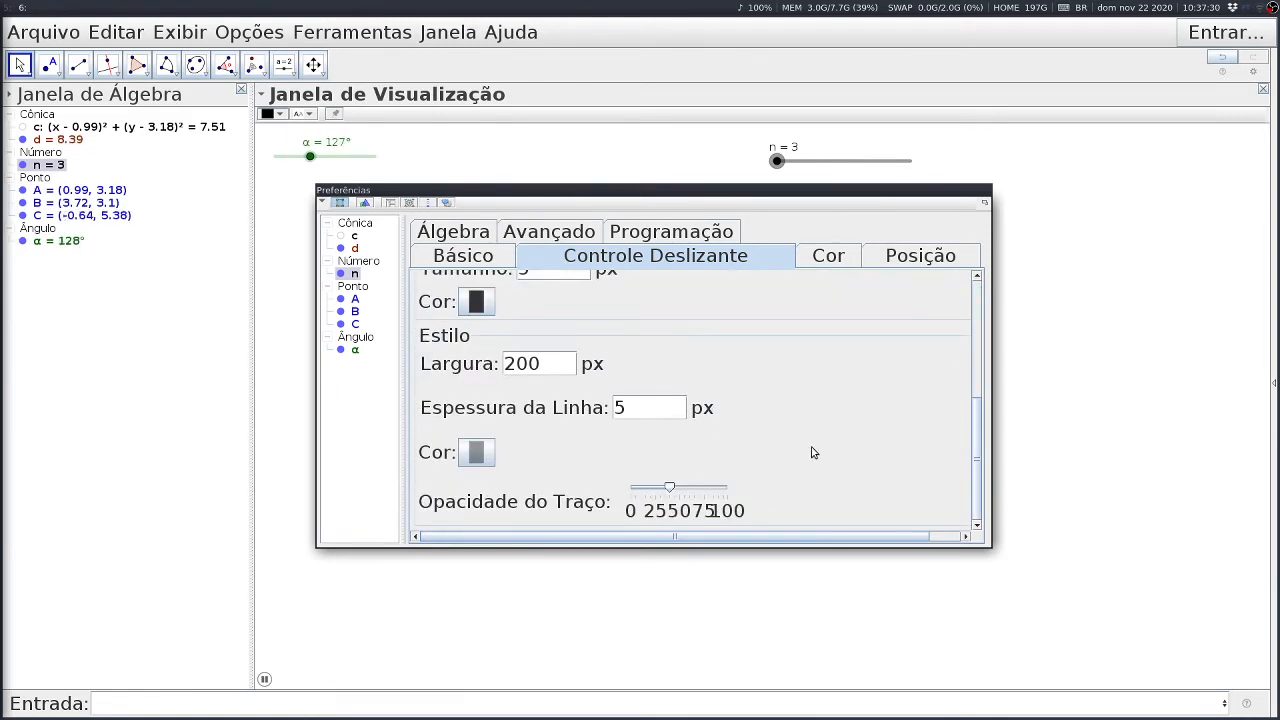
{"action": "key", "text": "Escape"}
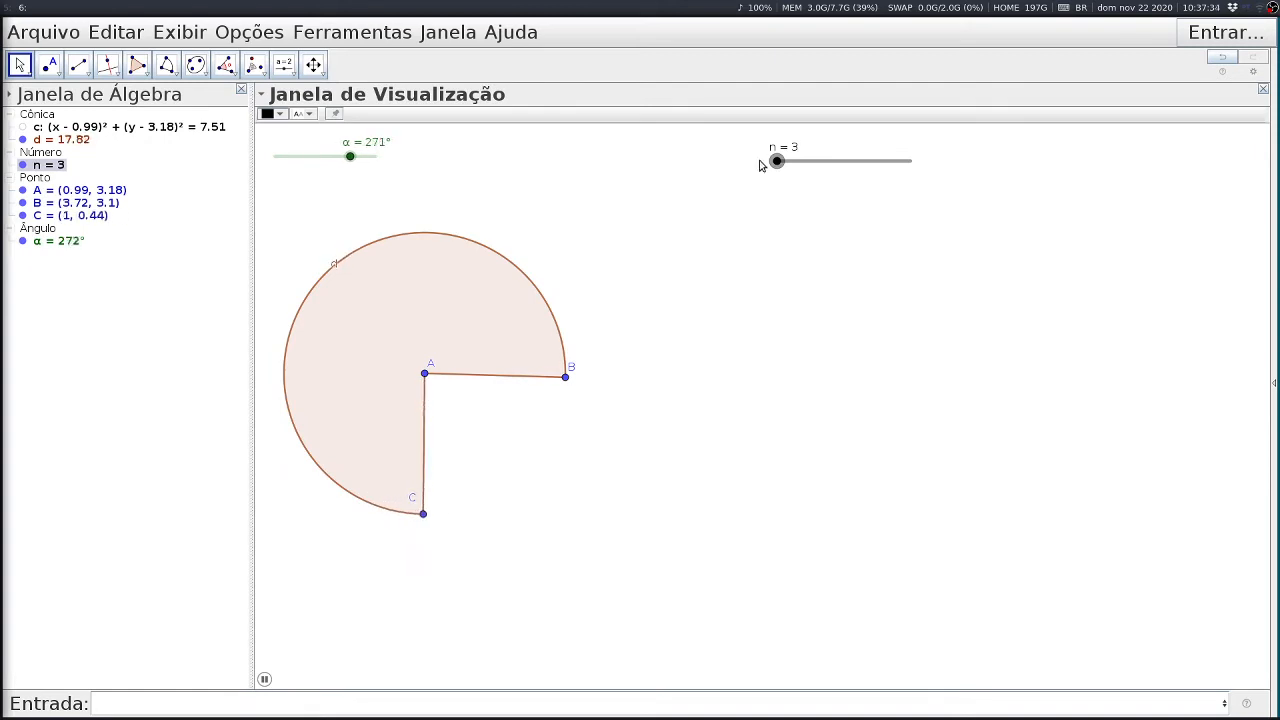
{"action": "left_click_drag", "start_coordinate": [778, 162], "coordinate": [751, 183]}
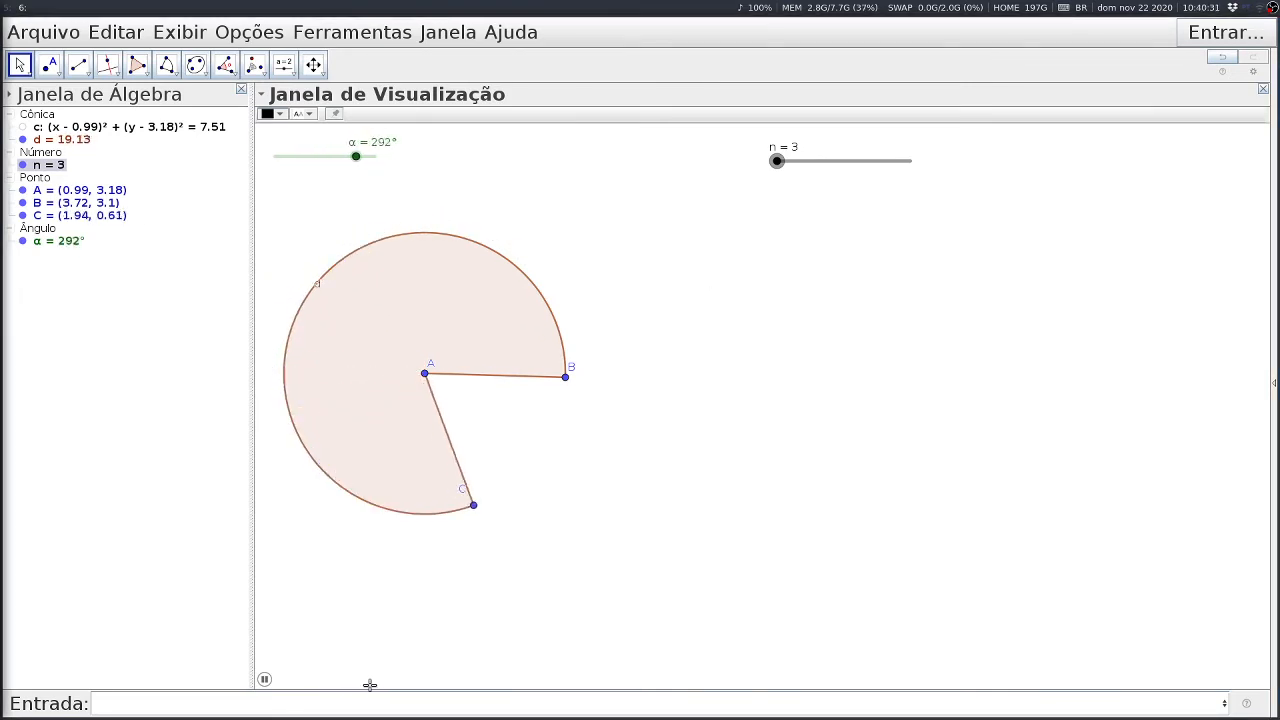
- Draw a circle beneath slider n with Círculo dados Centro e Um de seus Pontos, centred at about (10.05, 2.5) and passing through about (13.68, 2.4)
{"action": "left_click", "coordinate": [170, 68]}
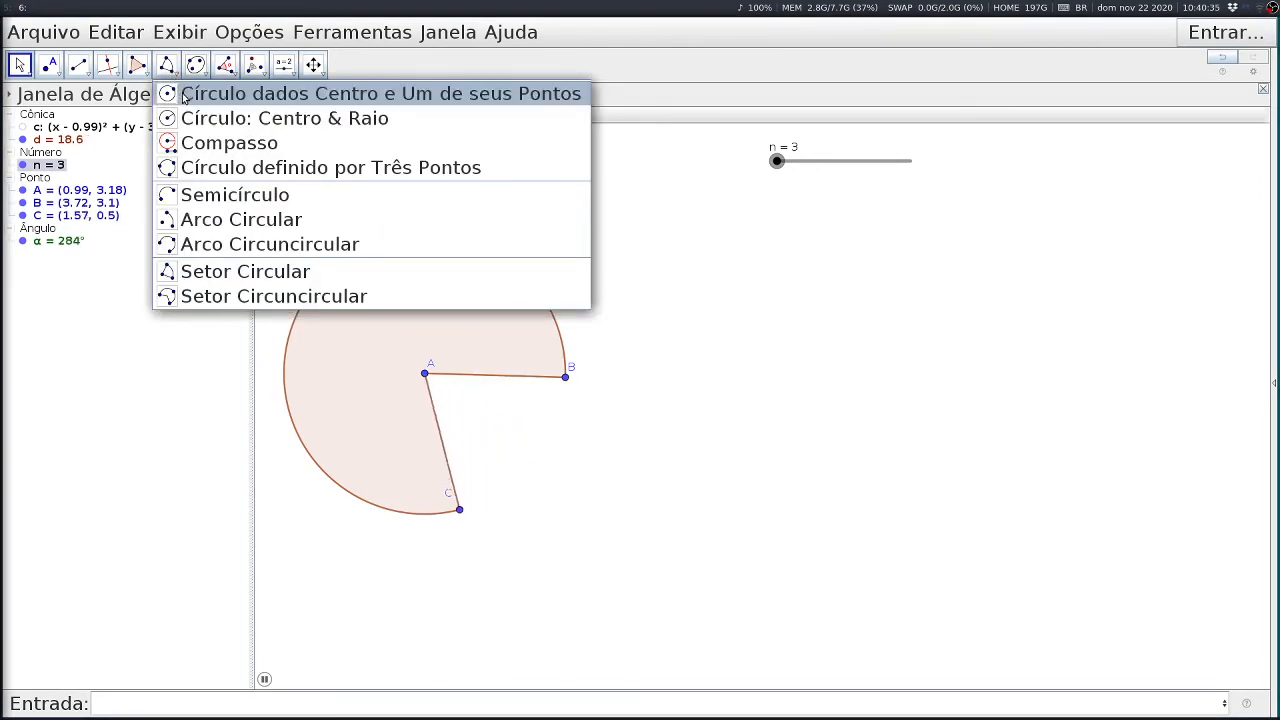
{"action": "left_click", "coordinate": [200, 93]}
{"action": "left_click", "coordinate": [889, 408]}
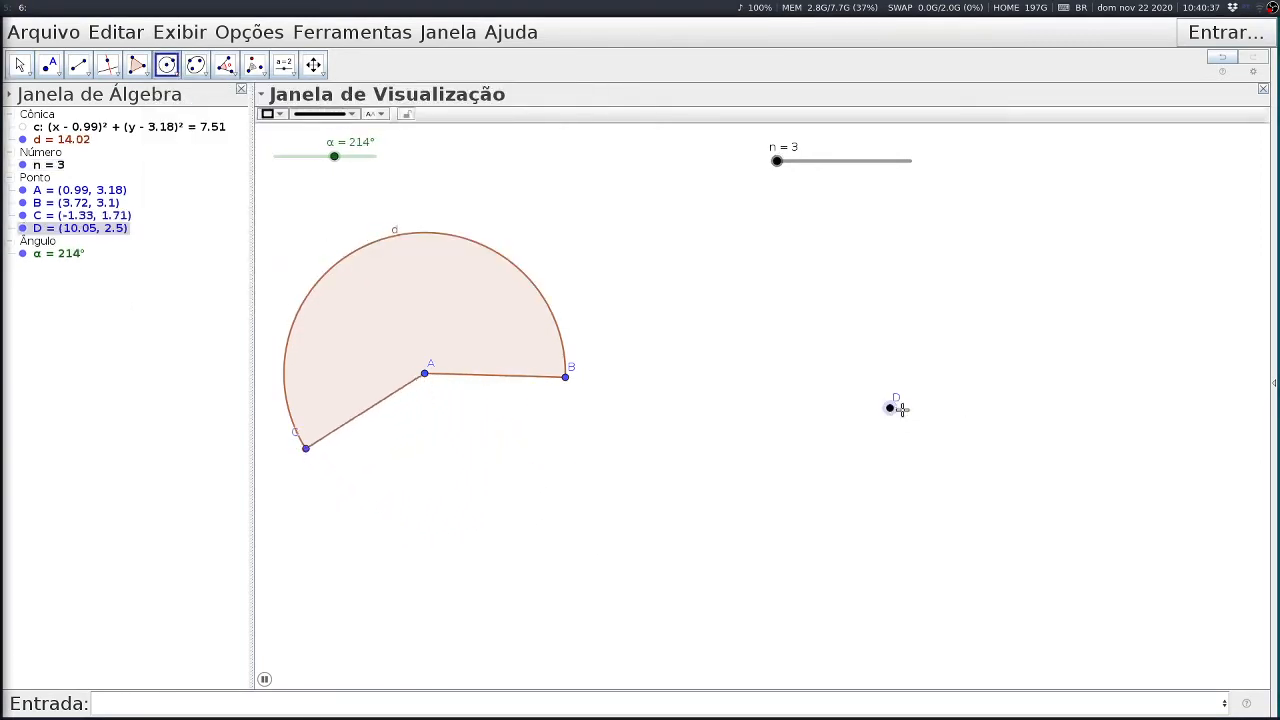
{"action": "left_click", "coordinate": [1077, 413]}
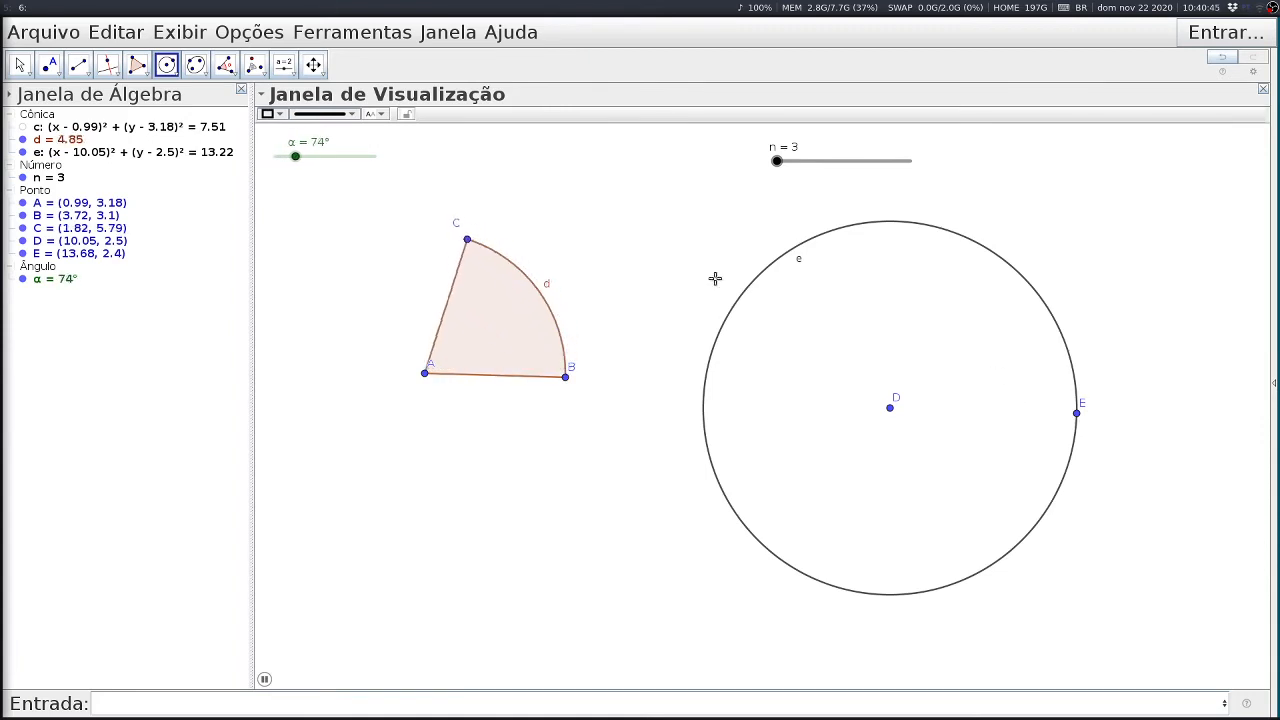
{"action": "right_click", "coordinate": [186, 156]}
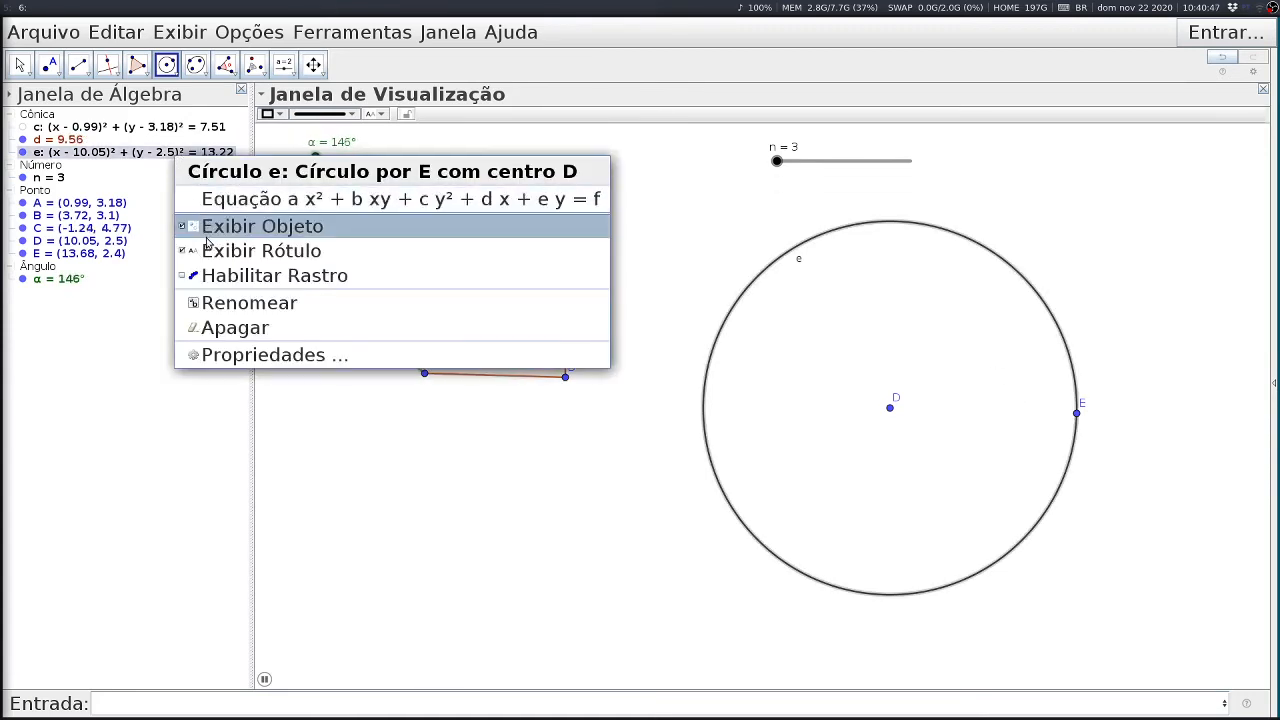
{"action": "left_click", "coordinate": [206, 251]}
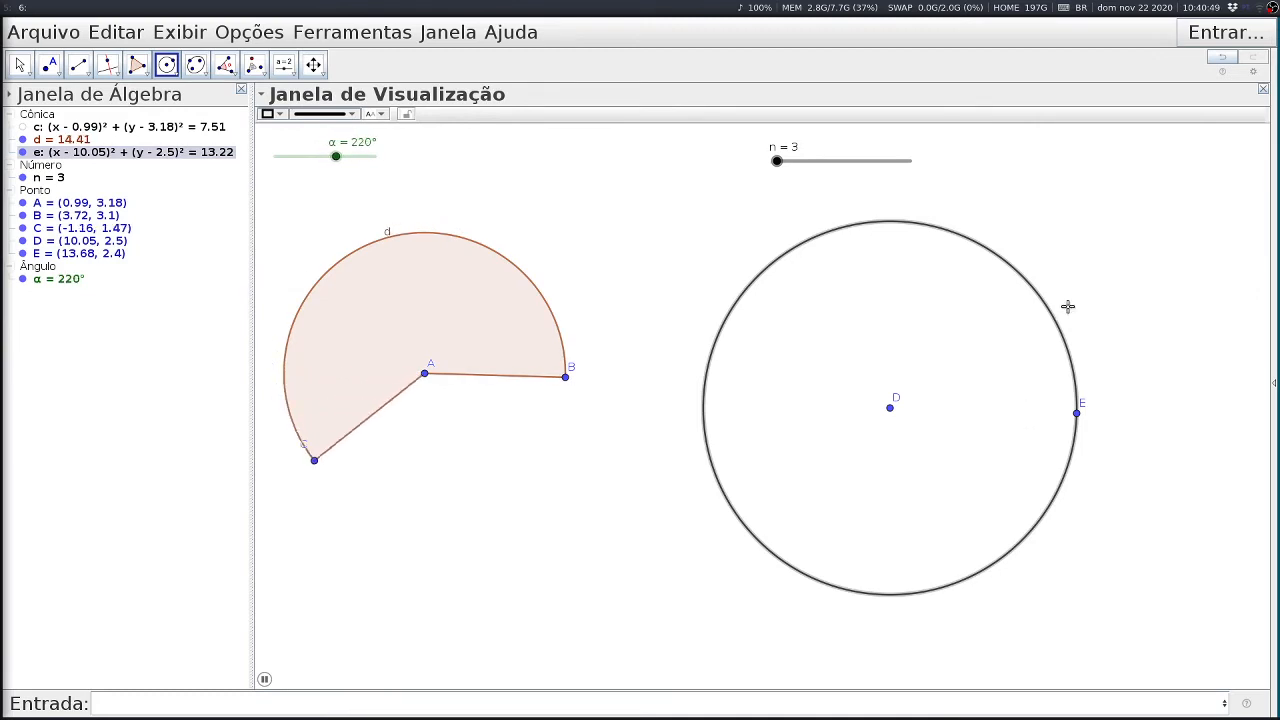
{"action": "left_click", "coordinate": [1084, 260]}
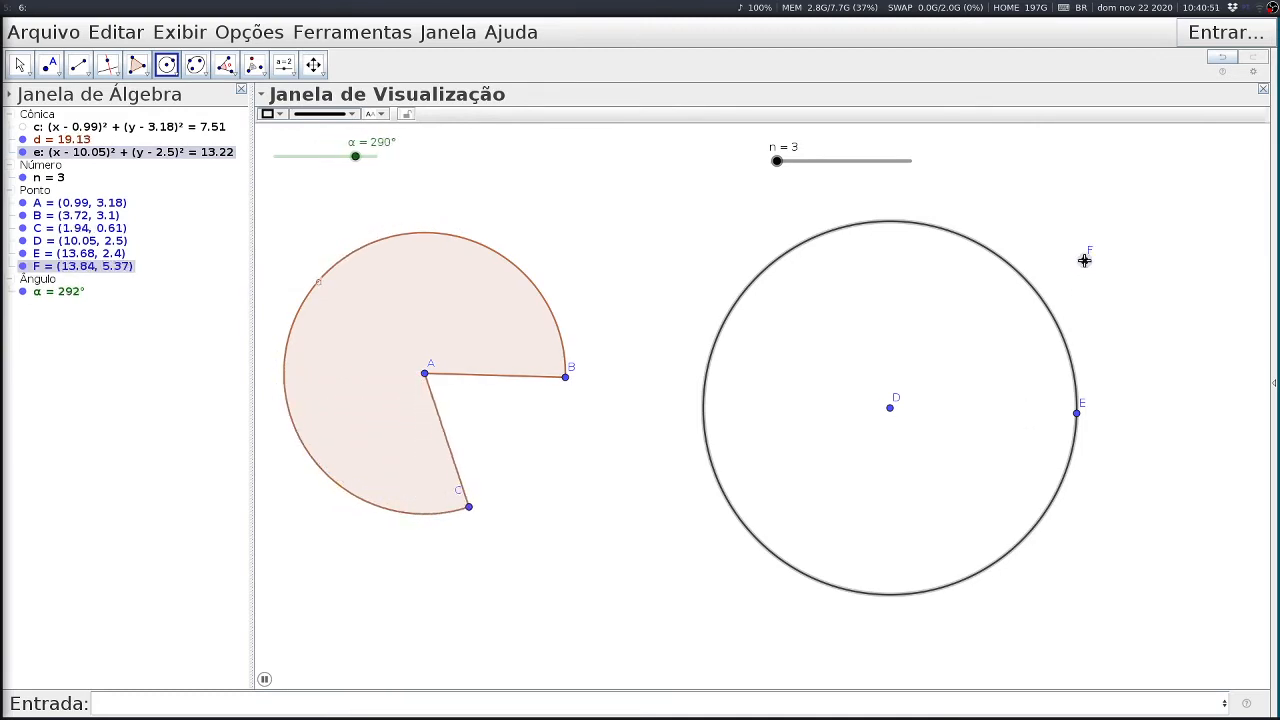
{"action": "key", "text": "ctrl+z"}
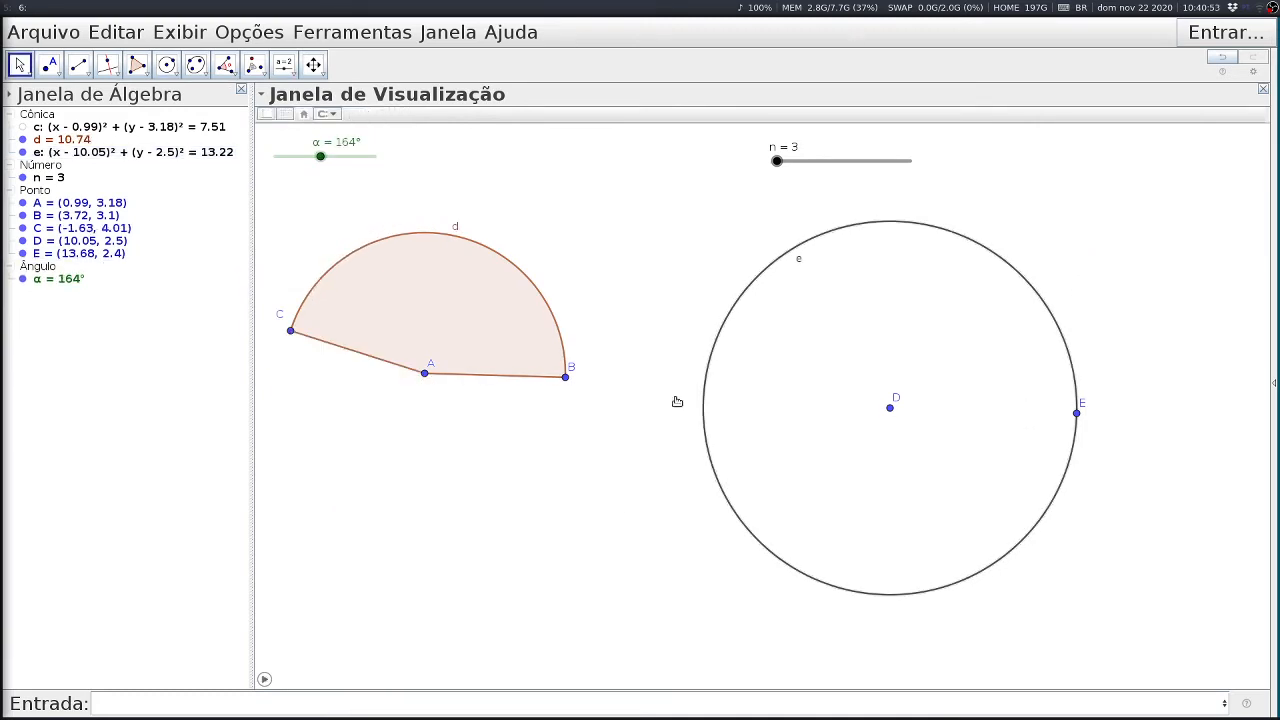
- Hide the label of circle e and resume the animation of slider α
{"action": "right_click", "coordinate": [110, 158]}
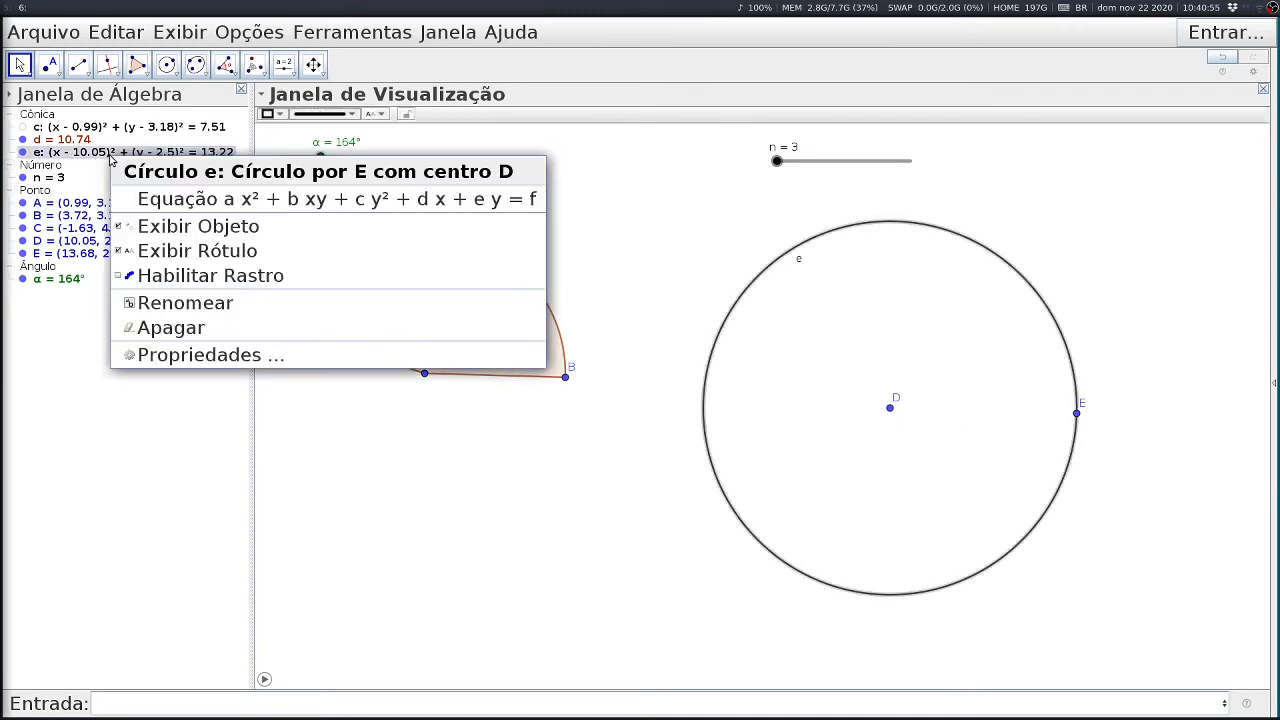
{"action": "left_click", "coordinate": [166, 252]}
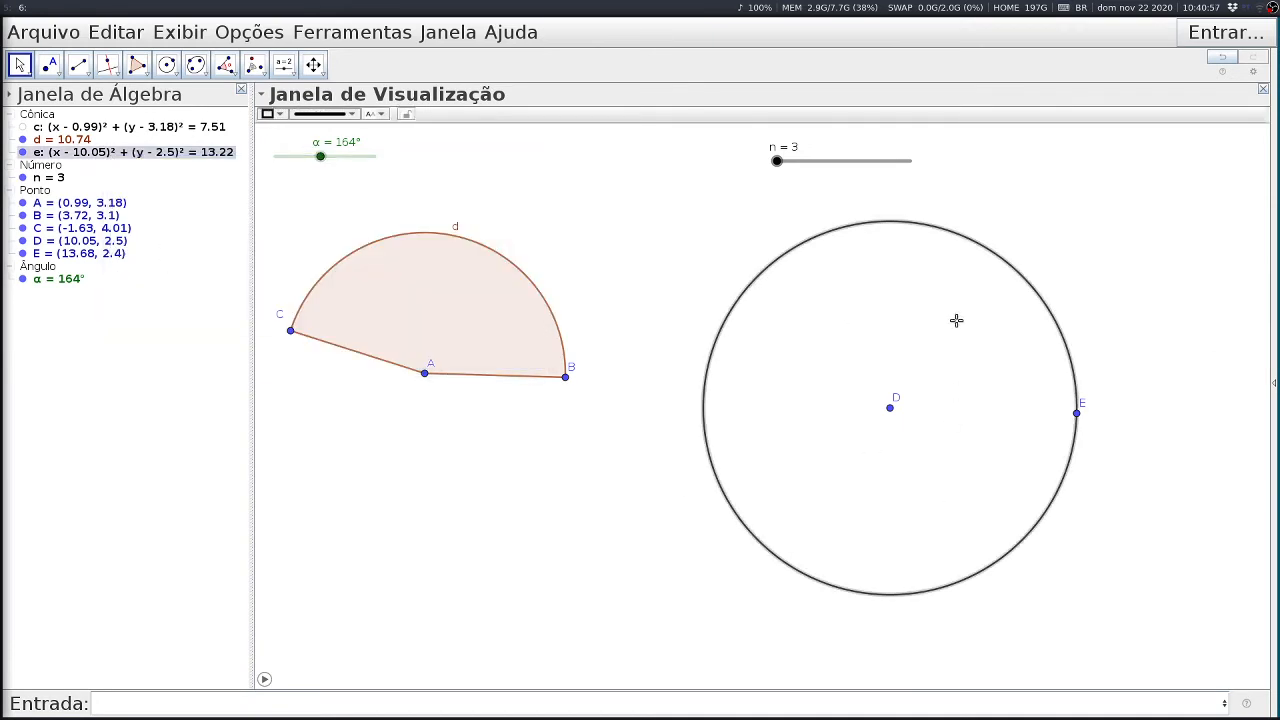
{"action": "left_click", "coordinate": [1072, 254]}
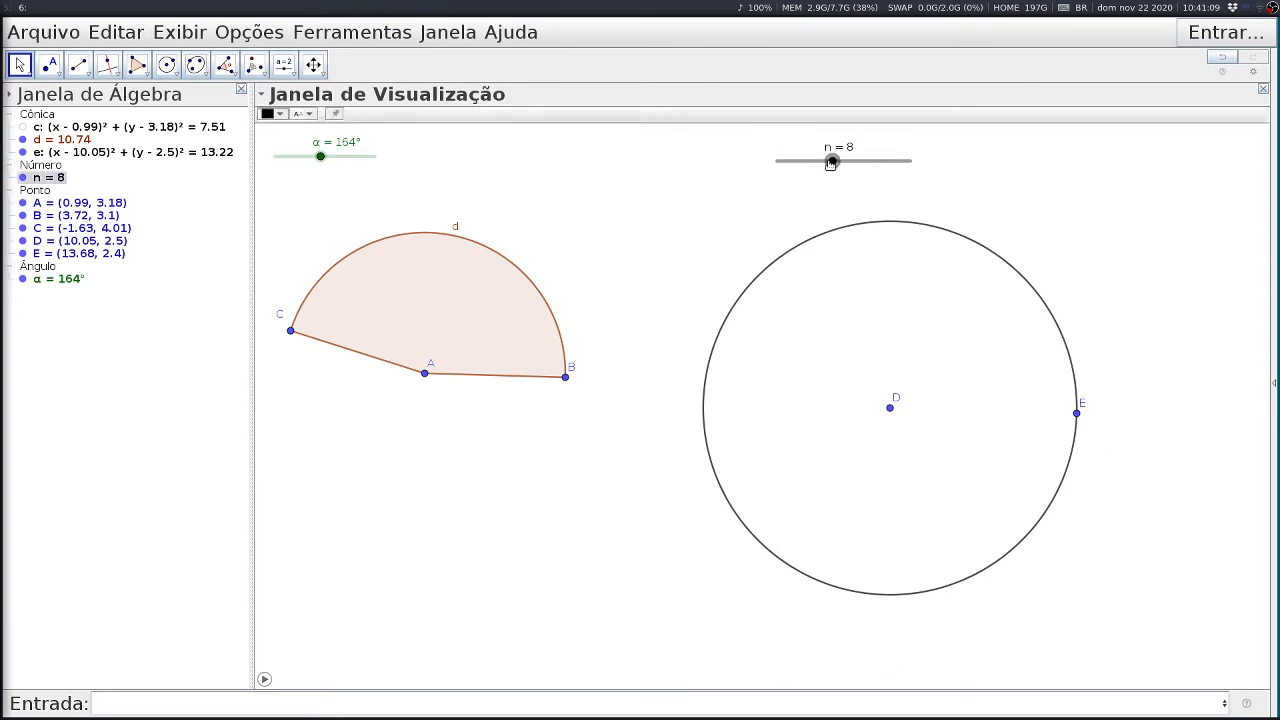
{"action": "left_click", "coordinate": [263, 680]}
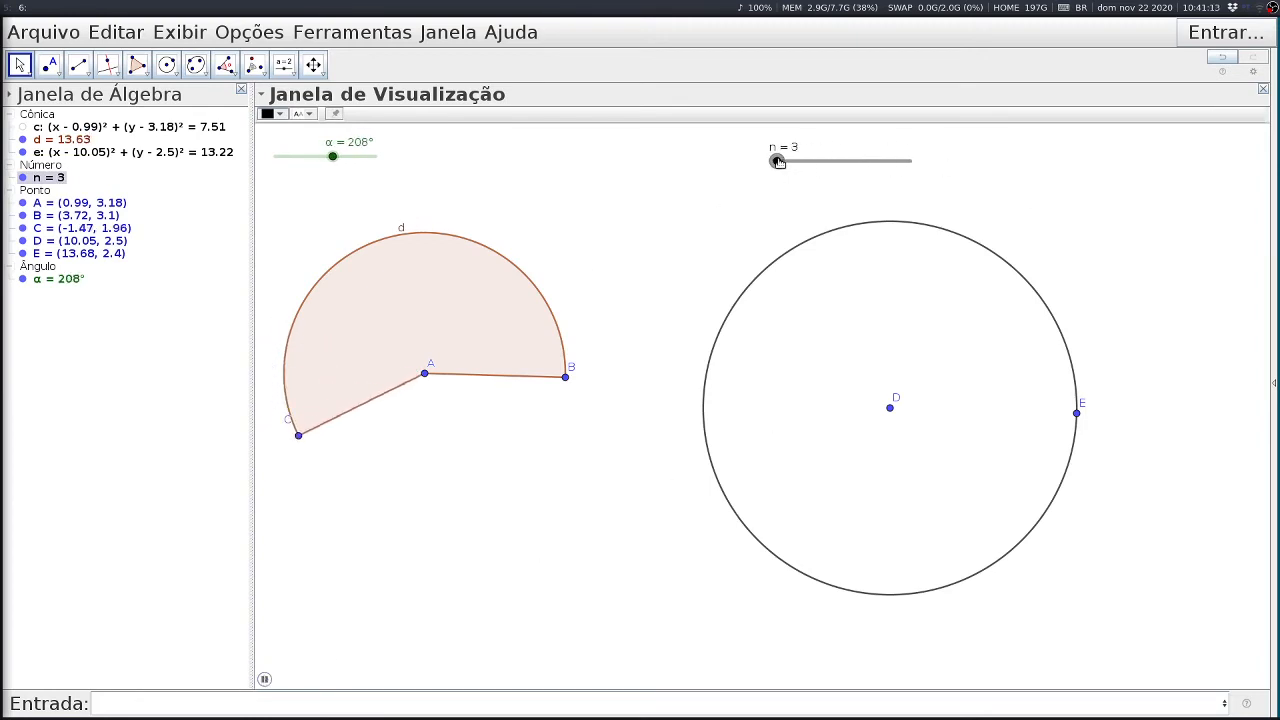
- Test slider n by moving it up to 10 and back to 3
{"action": "left_click_drag", "start_coordinate": [777, 160], "coordinate": [854, 177]}
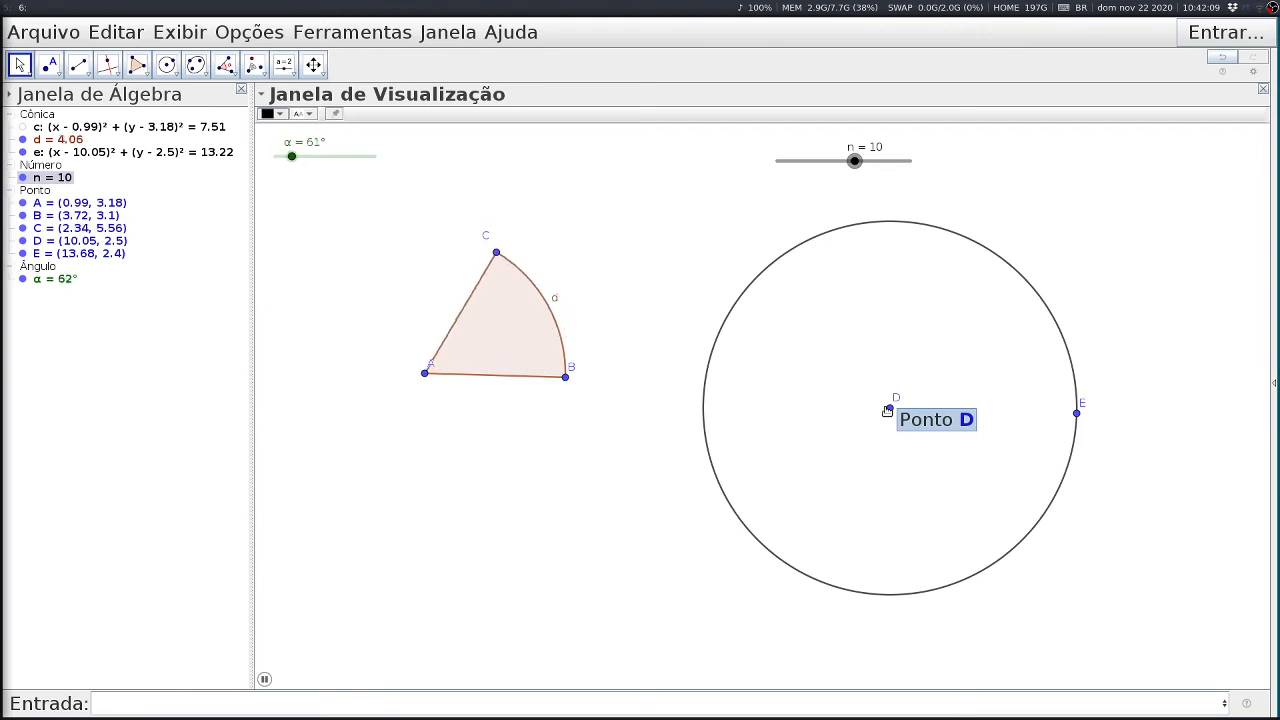
{"action": "left_click_drag", "start_coordinate": [853, 161], "coordinate": [776, 163]}
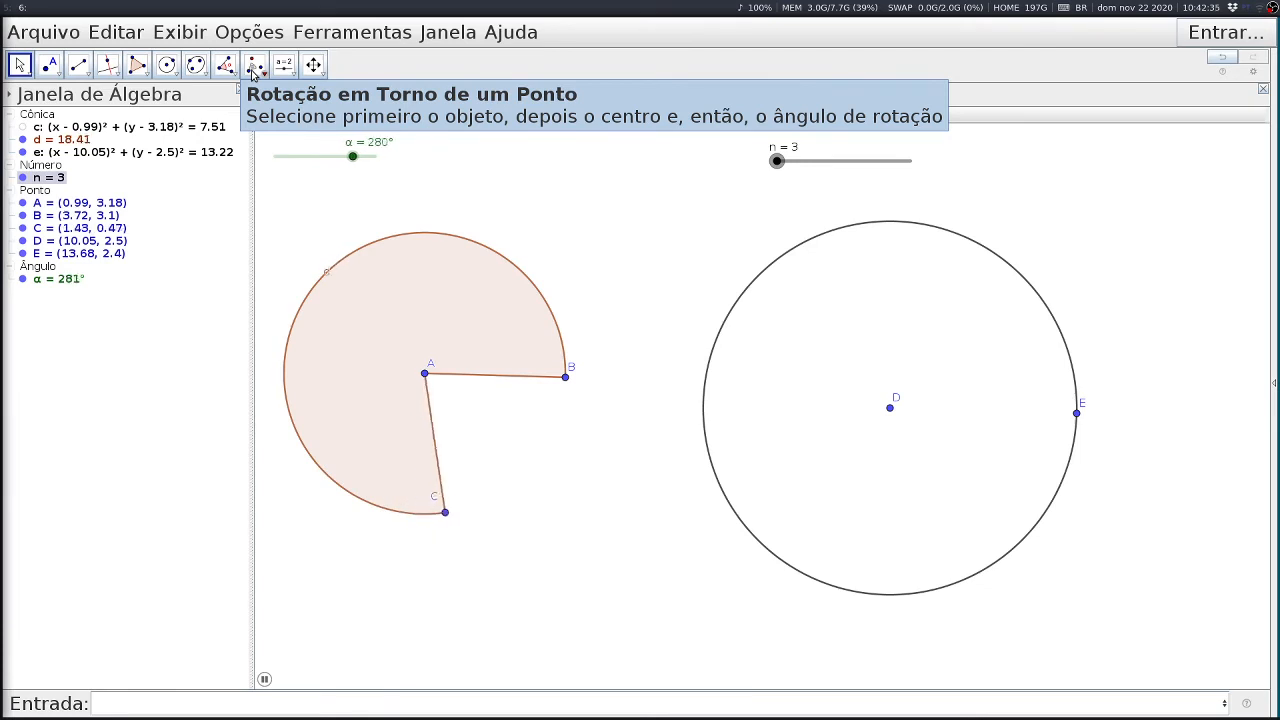
- Start defining point F with the Girar command form that takes an object, an angle and a point
{"action": "left_click", "coordinate": [112, 703]}
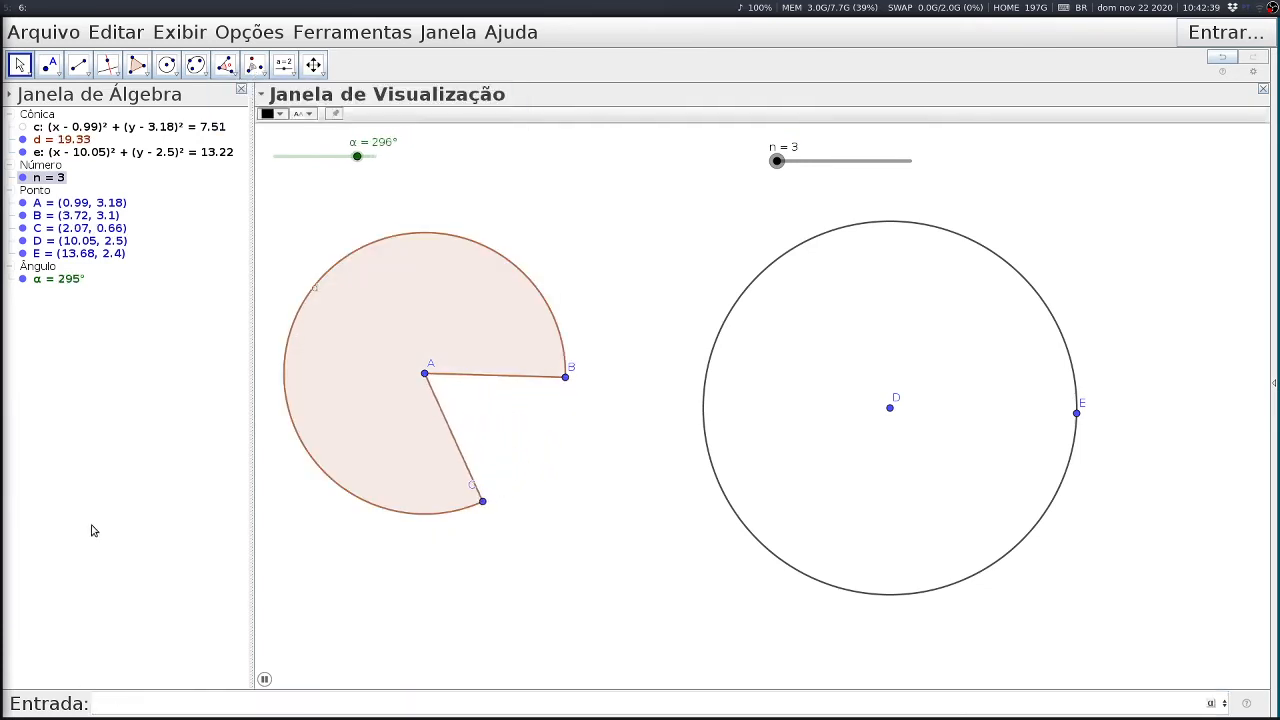
{"action": "type", "text": "F = rot"}
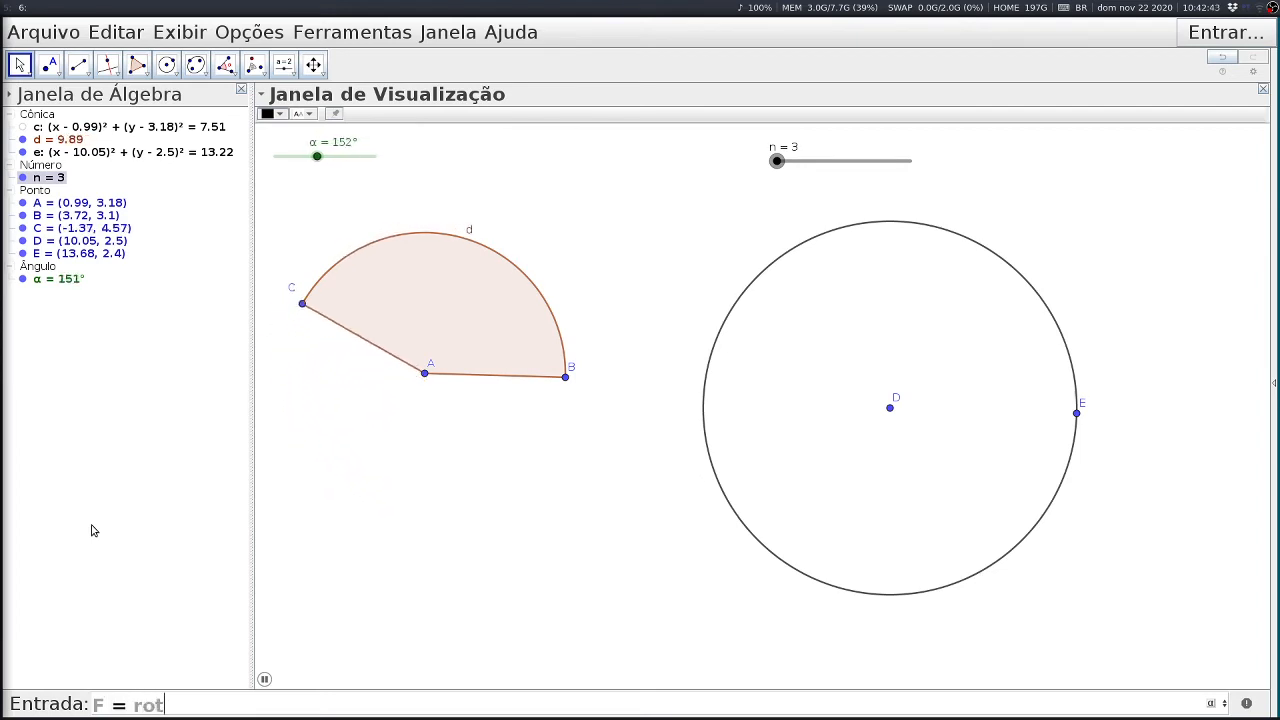
{"action": "key", "text": "BackSpace"}
{"action": "key", "text": "BackSpace"}
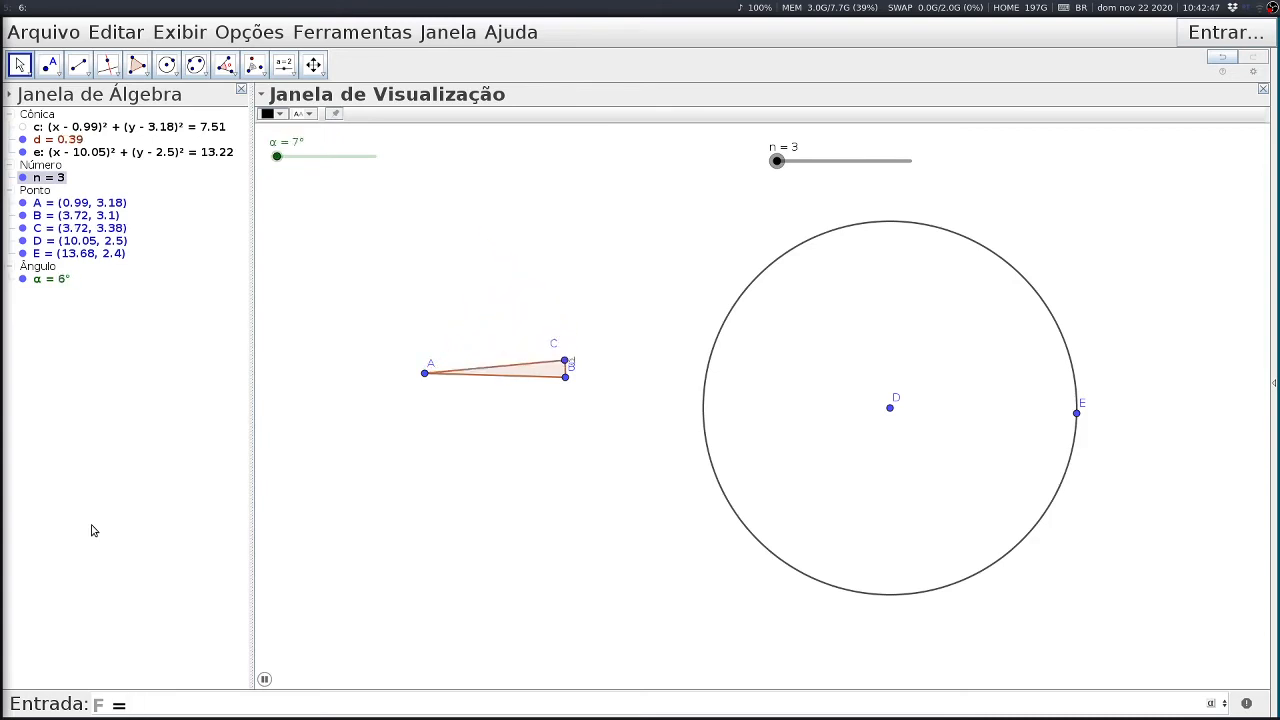
{"action": "type", "text": "Gir"}
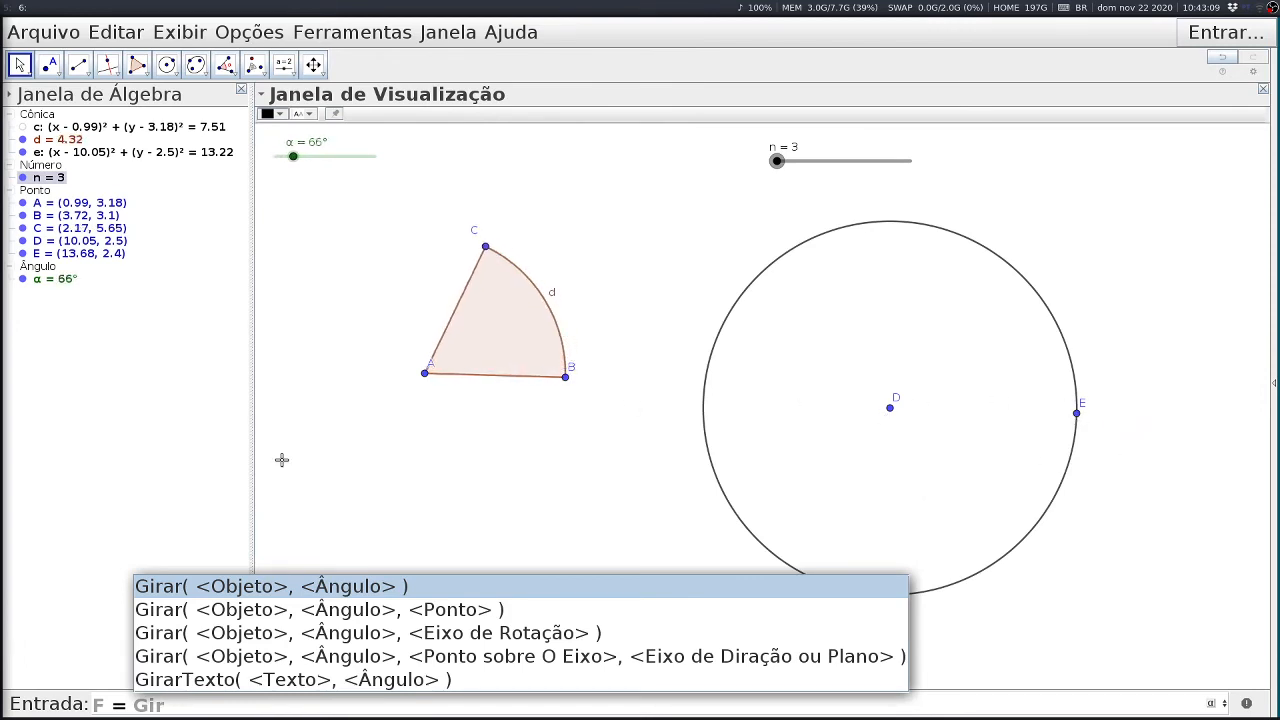
{"action": "left_click", "coordinate": [237, 614]}
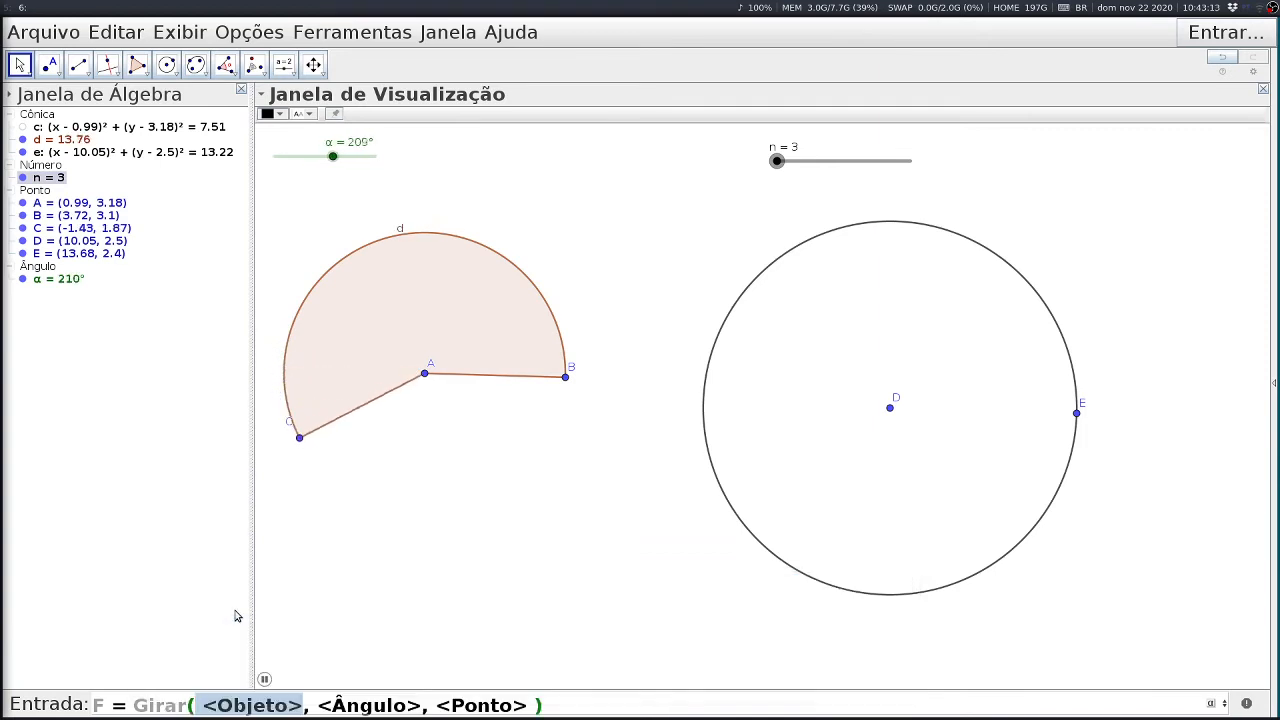
- Complete F as the rotation of E by 2*pi/n about D, and test it with slider n, returning to 3
{"action": "type", "text": "E"}
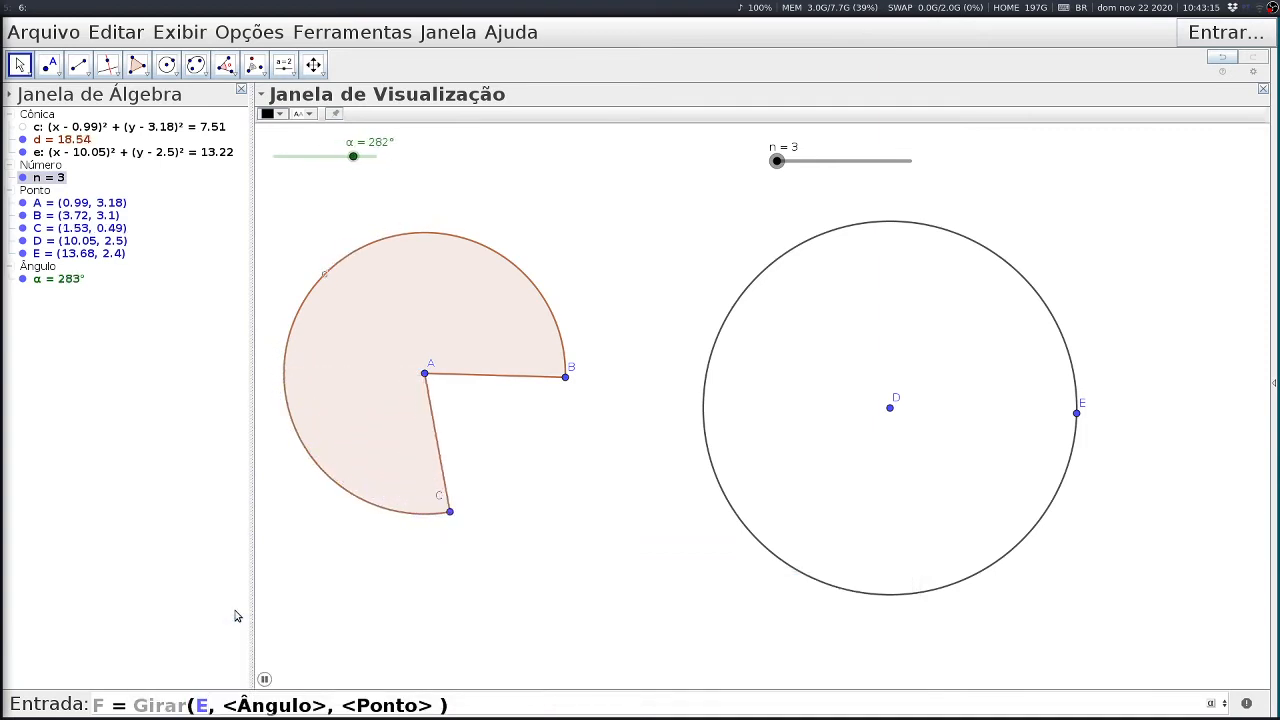
{"action": "key", "text": "Tab"}
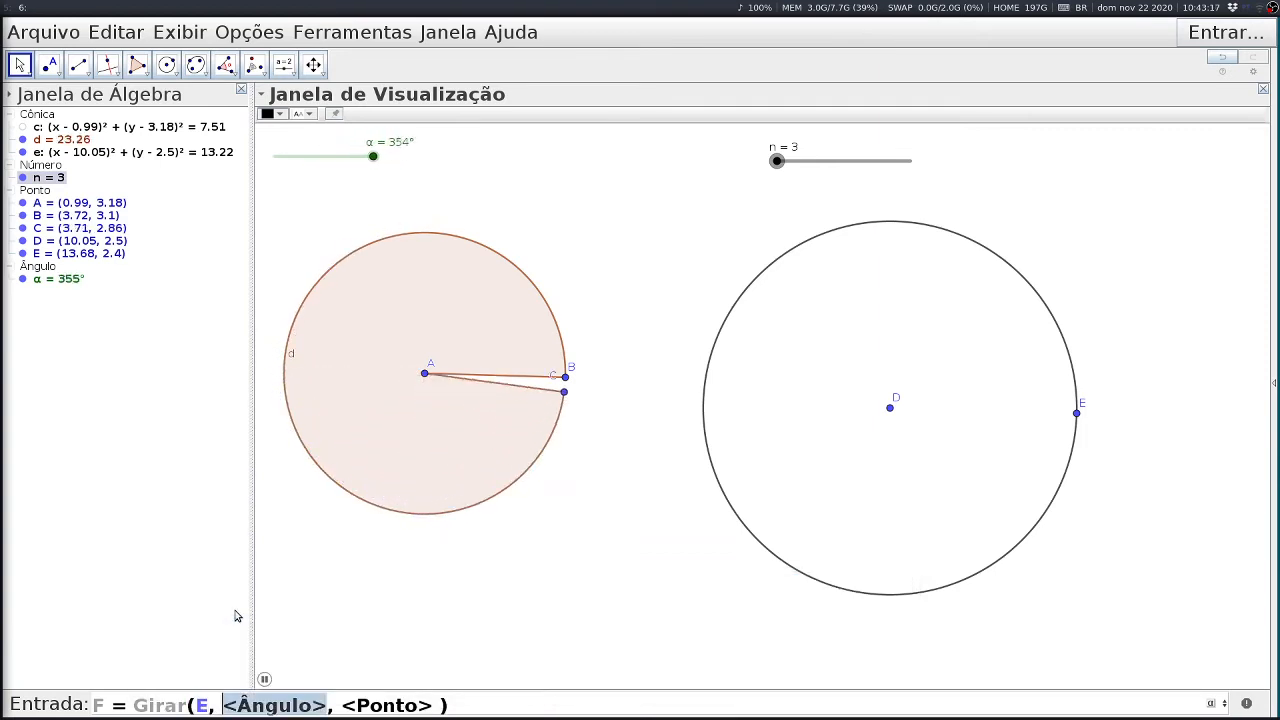
{"action": "type", "text": "2*pi"}
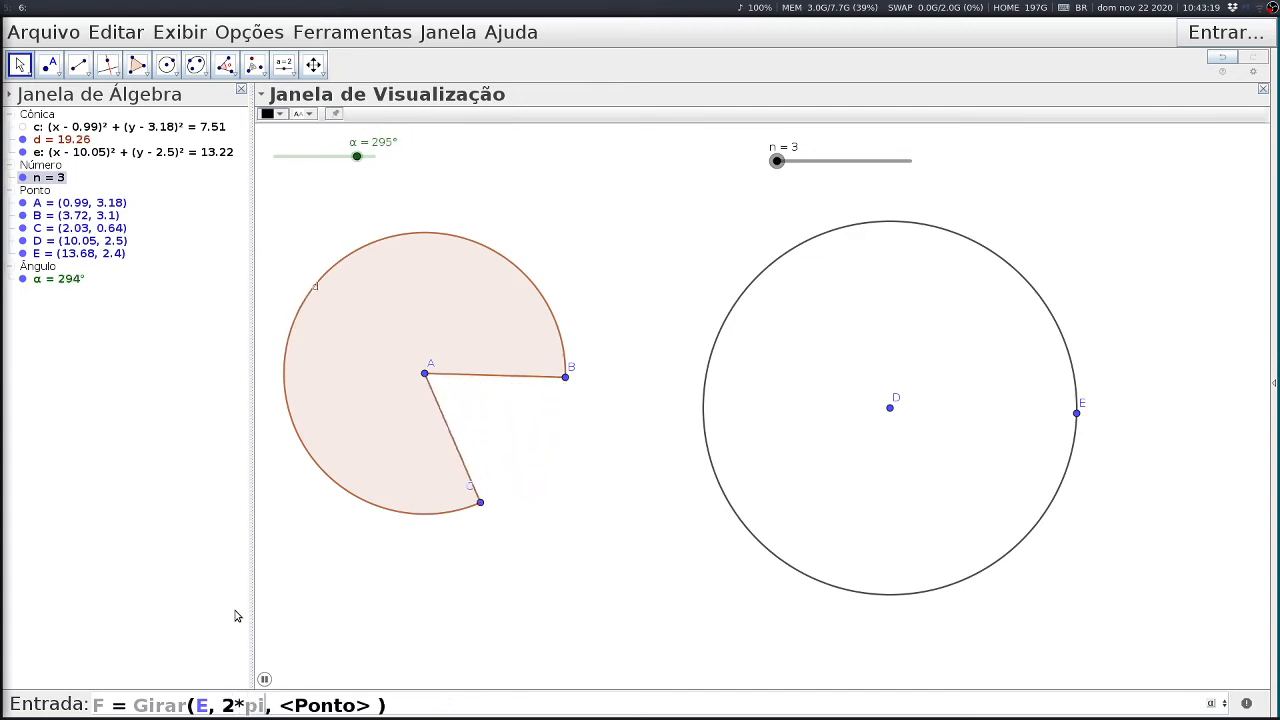
{"action": "type", "text": "/"}
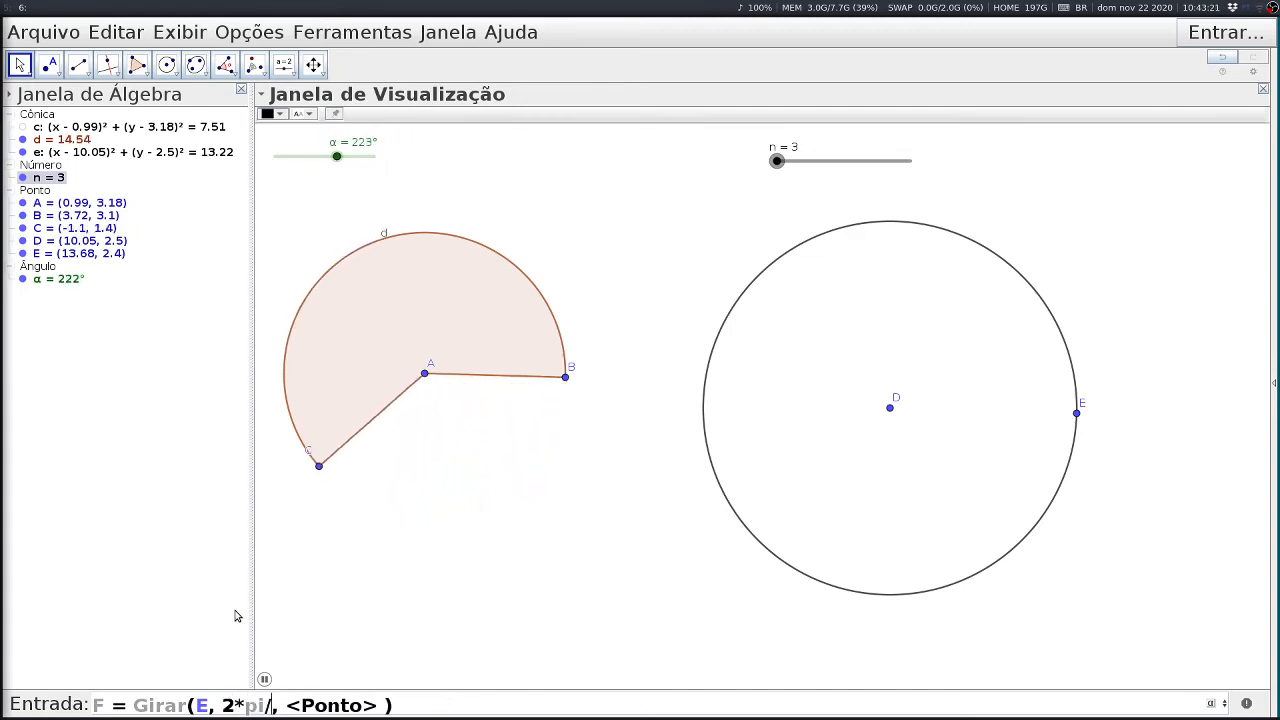
{"action": "type", "text": "n"}
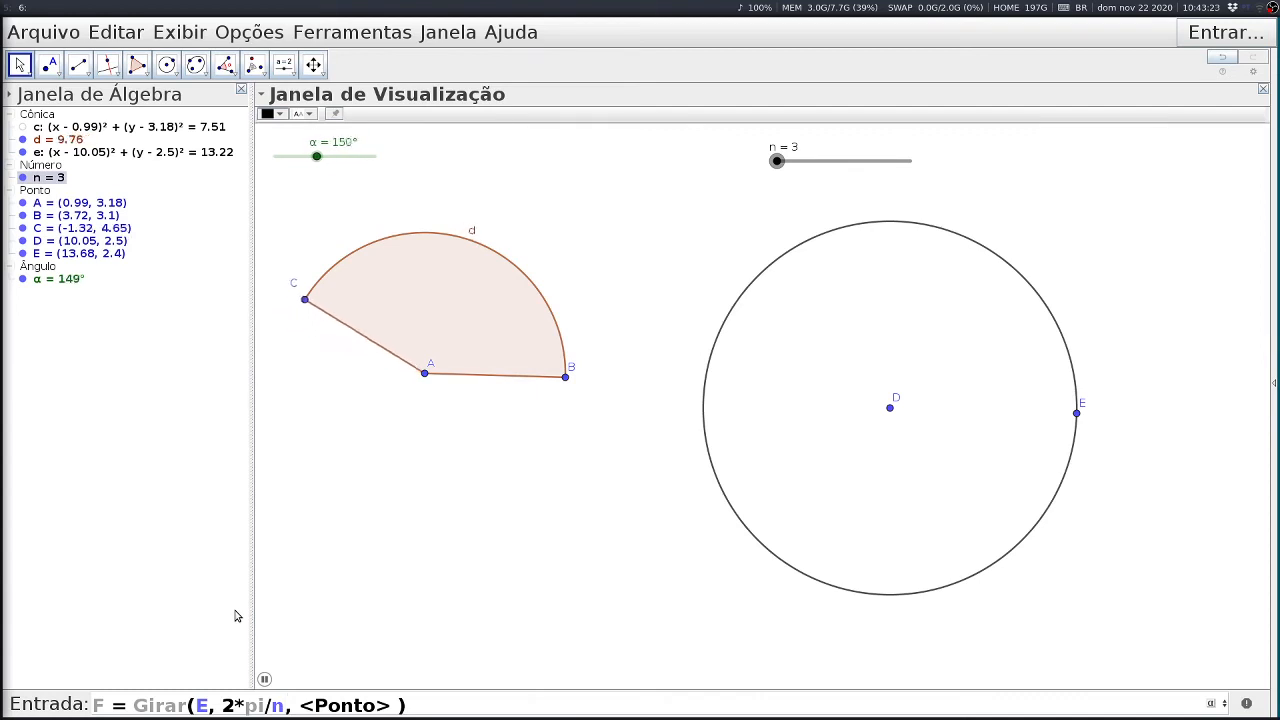
{"action": "key", "text": "Tab"}
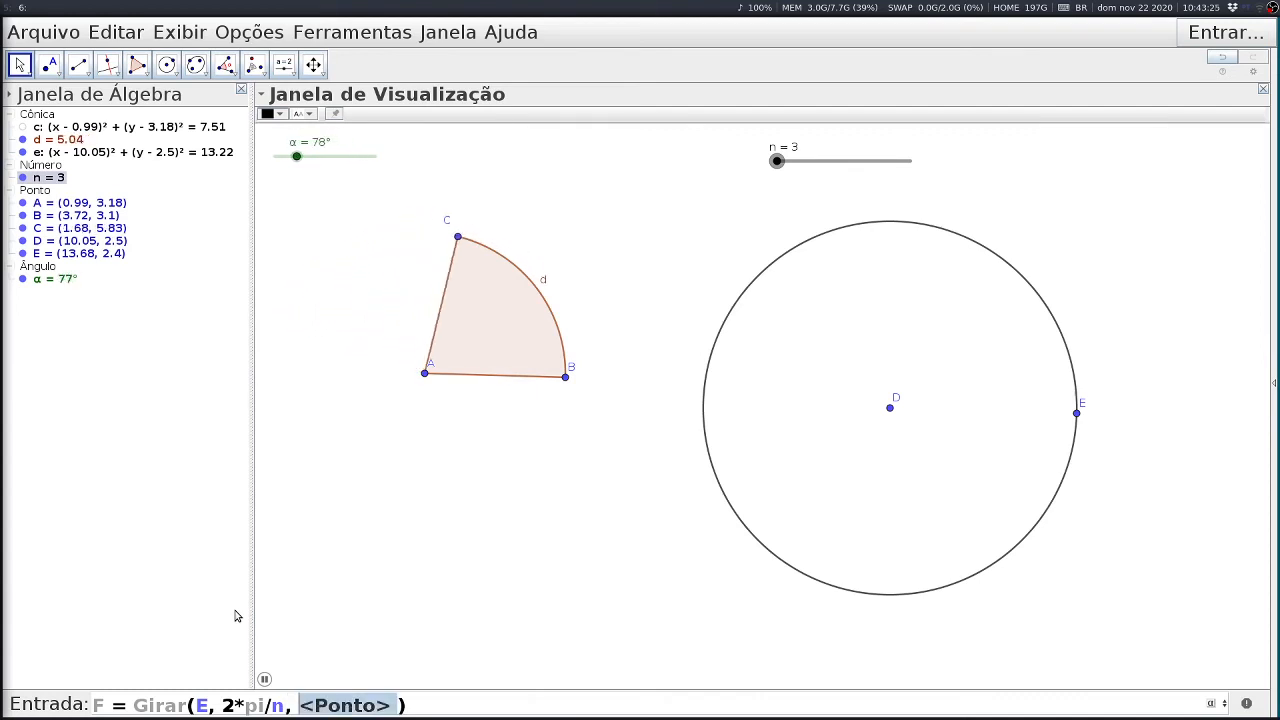
{"action": "type", "text": "D"}
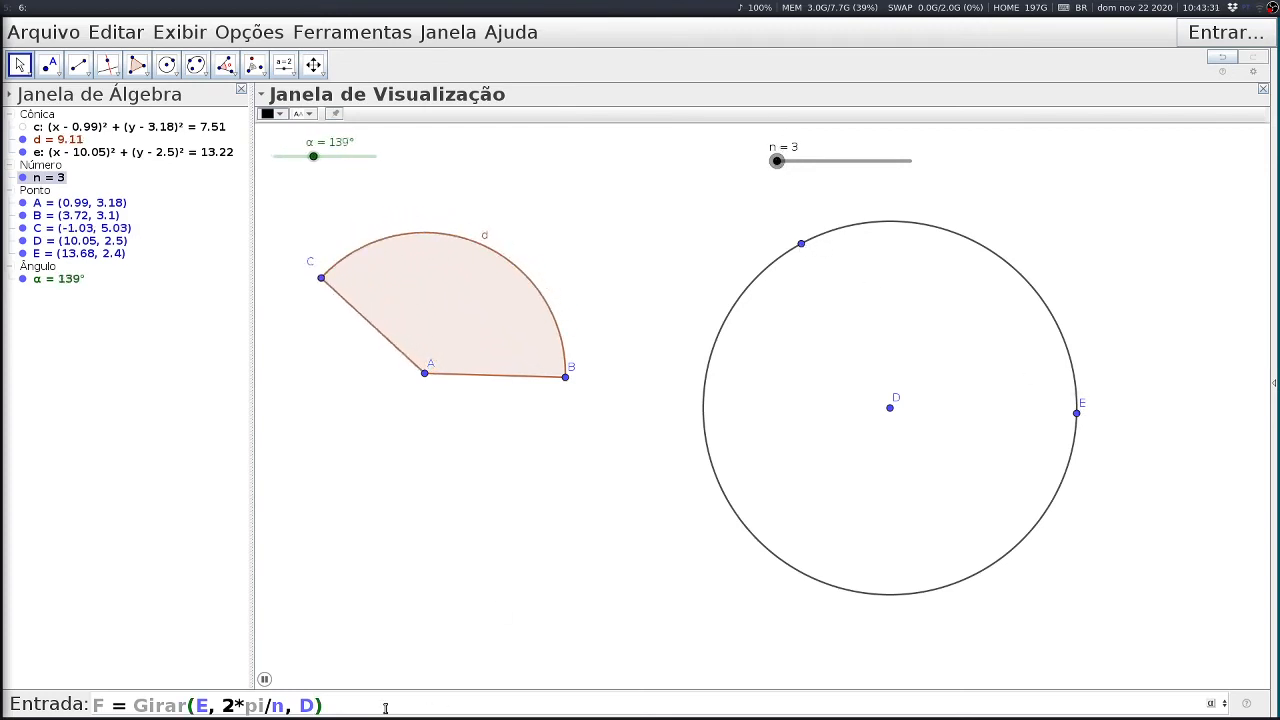
{"action": "key", "text": "Return"}
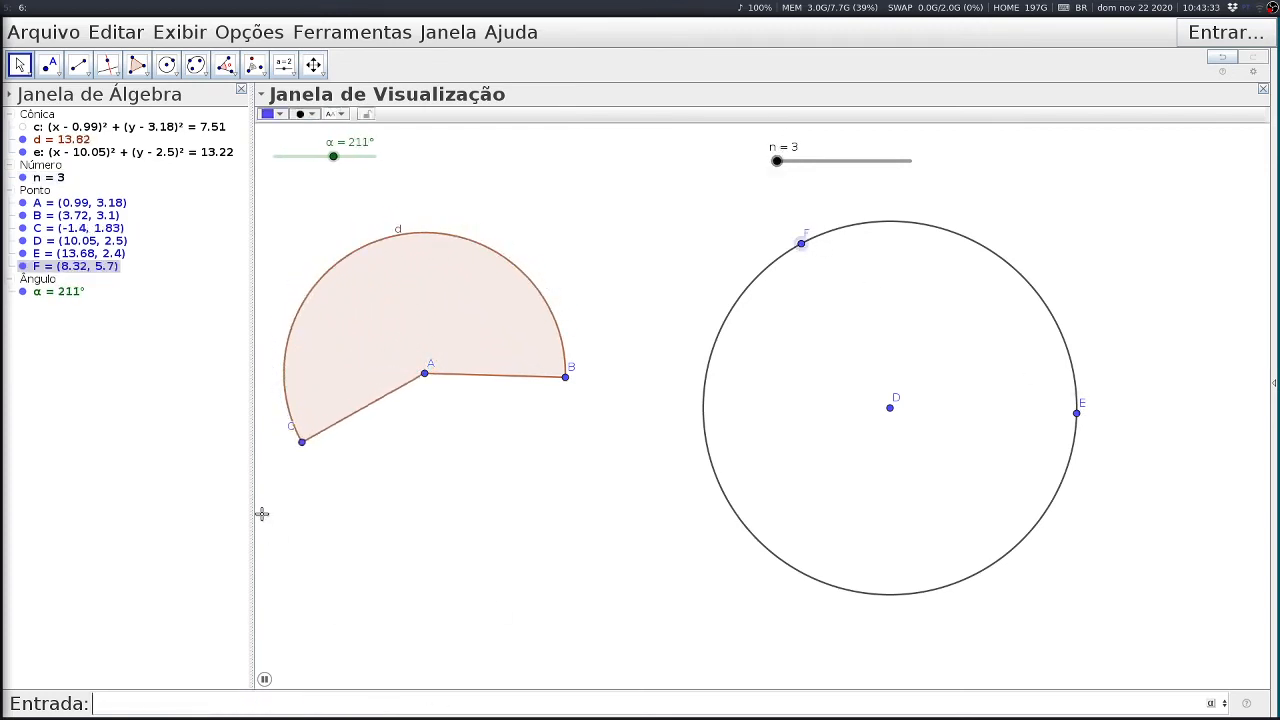
{"action": "left_click", "coordinate": [777, 161]}
{"action": "left_click_drag", "start_coordinate": [777, 161], "coordinate": [751, 211]}
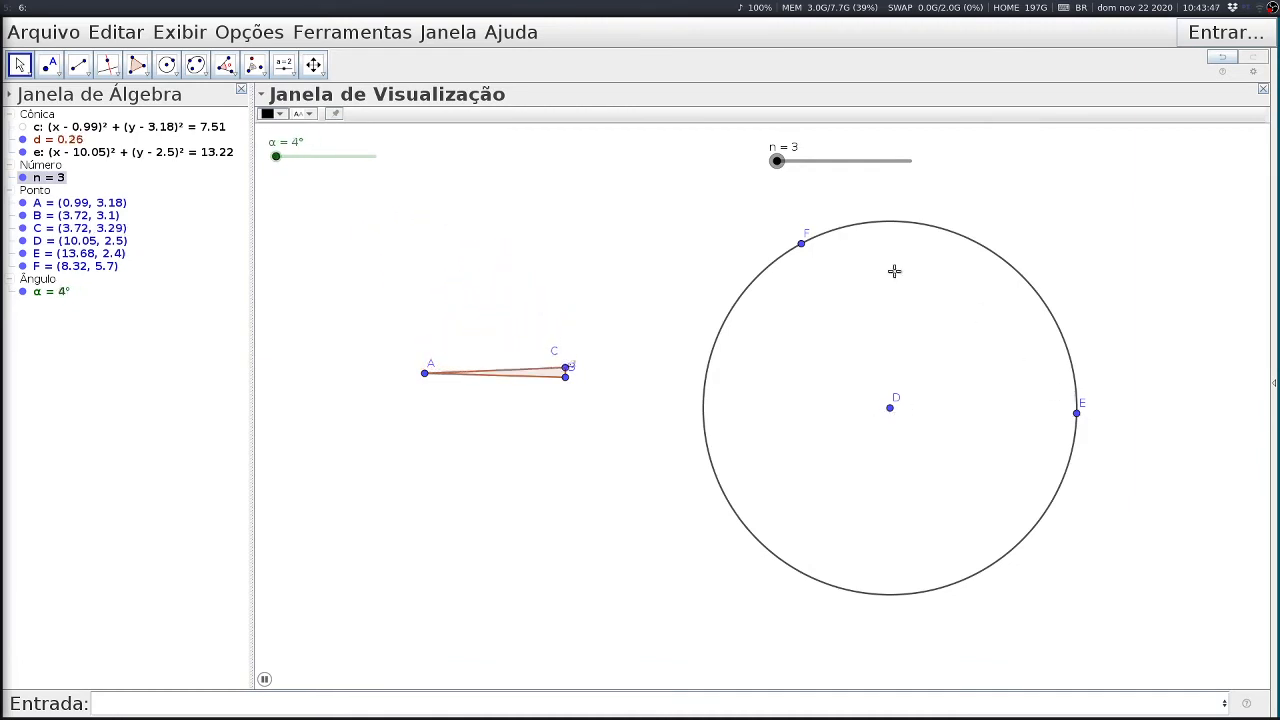
- Create a regular polygon on points E and F with n vertices using Polígono Regular, and hide its label
{"action": "left_click", "coordinate": [148, 76]}
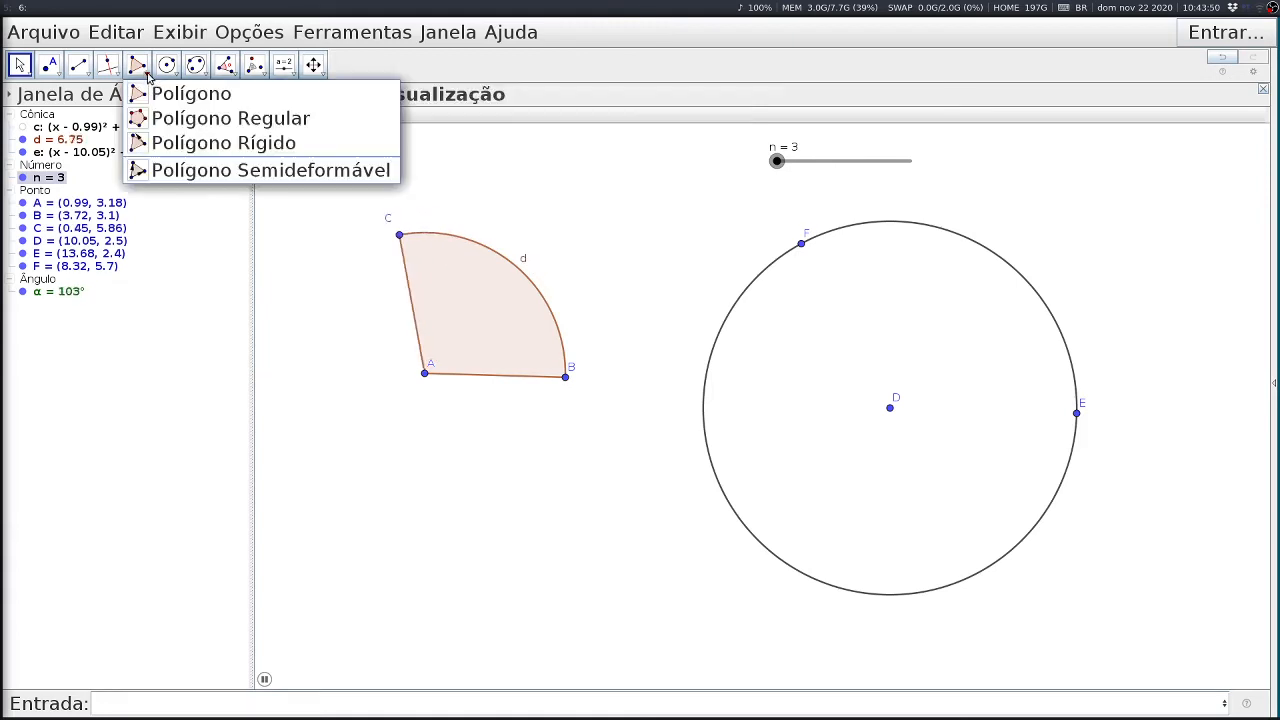
{"action": "left_click", "coordinate": [170, 122]}
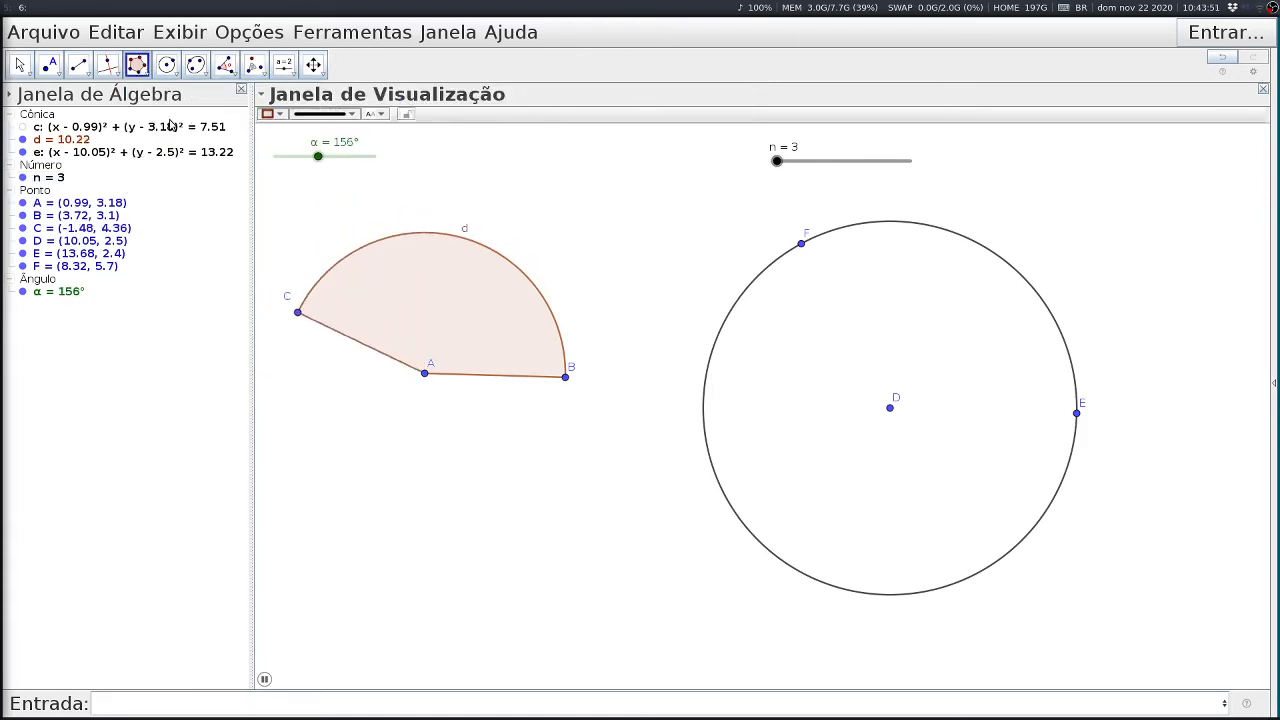
{"action": "left_click", "coordinate": [1078, 413]}
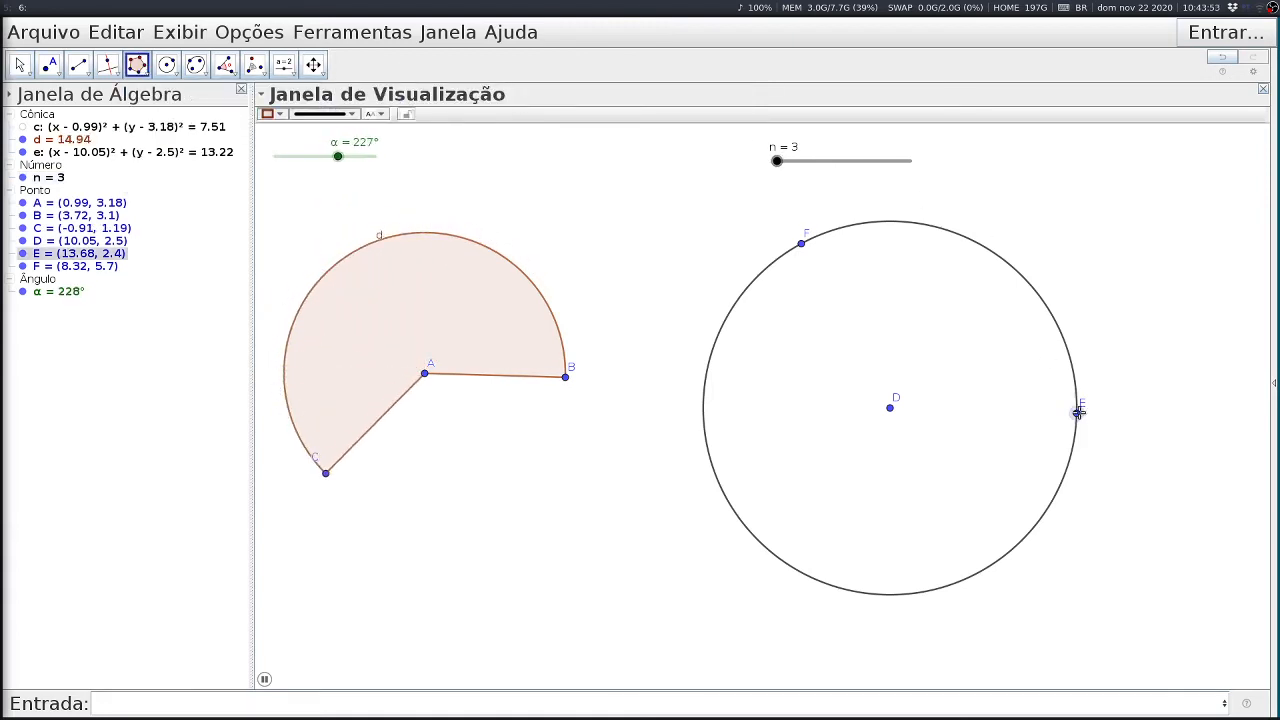
{"action": "left_click", "coordinate": [801, 246]}
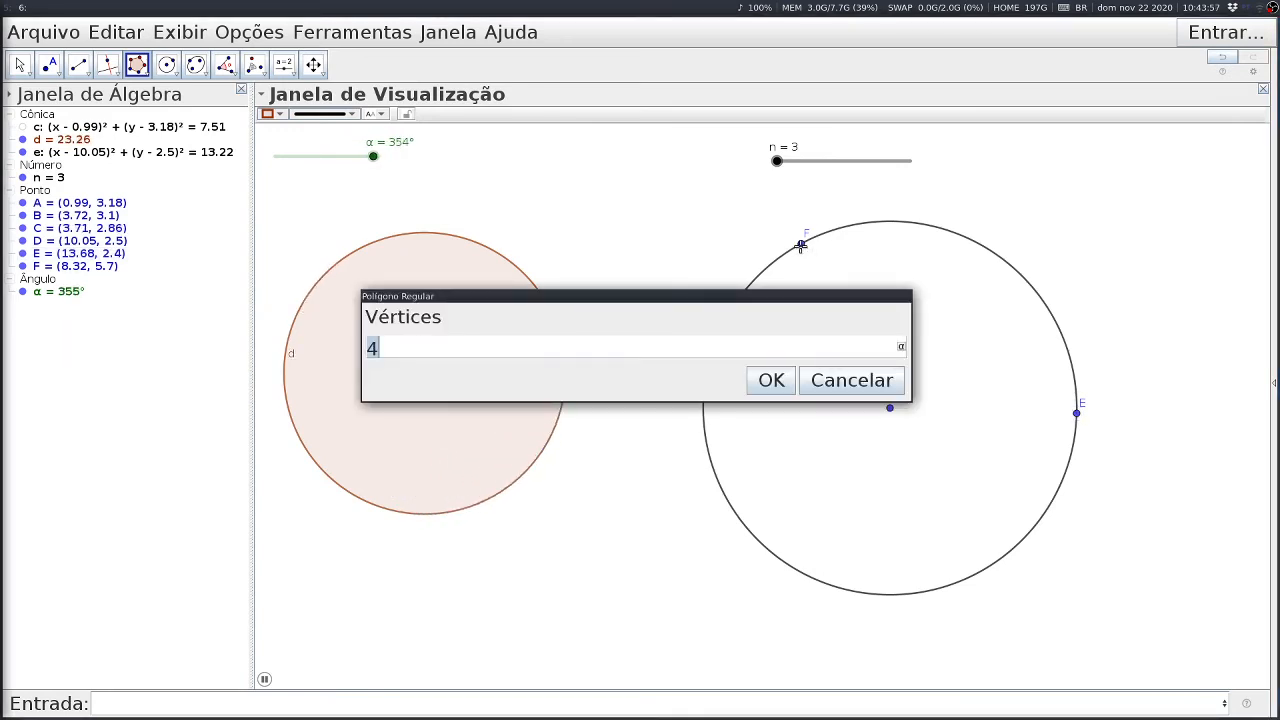
{"action": "key", "text": "Return"}
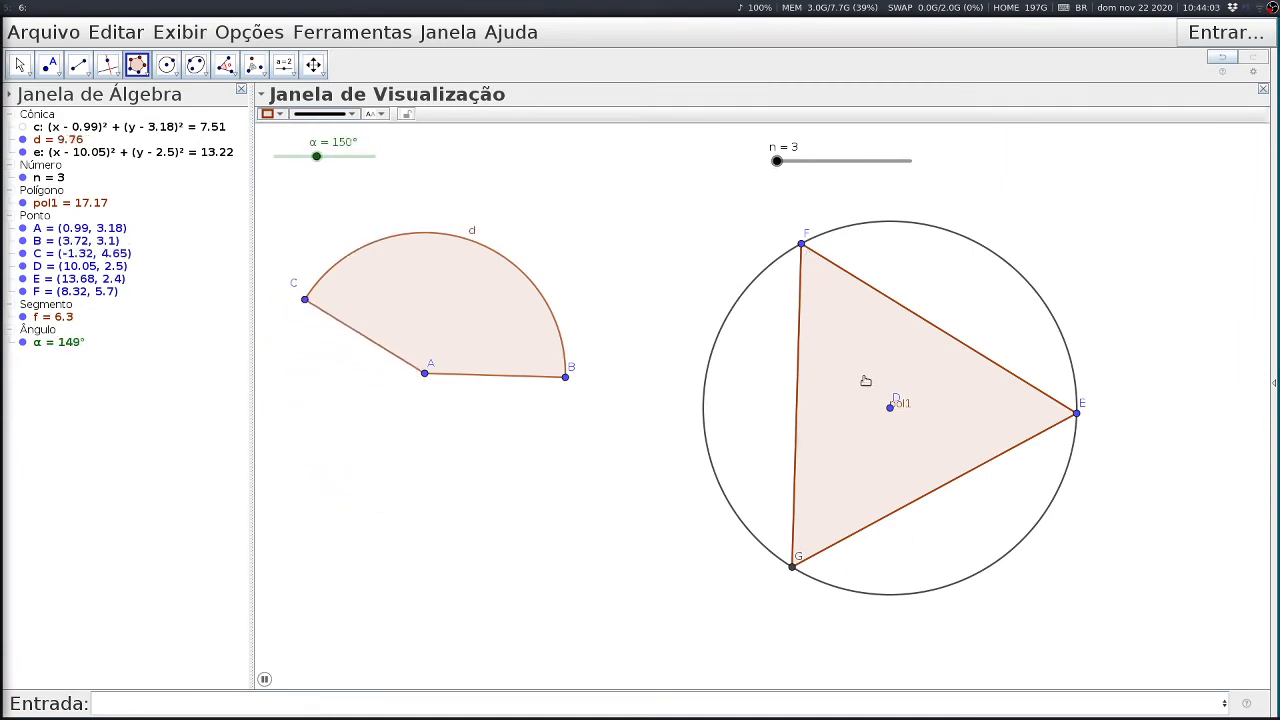
{"action": "right_click", "coordinate": [906, 405]}
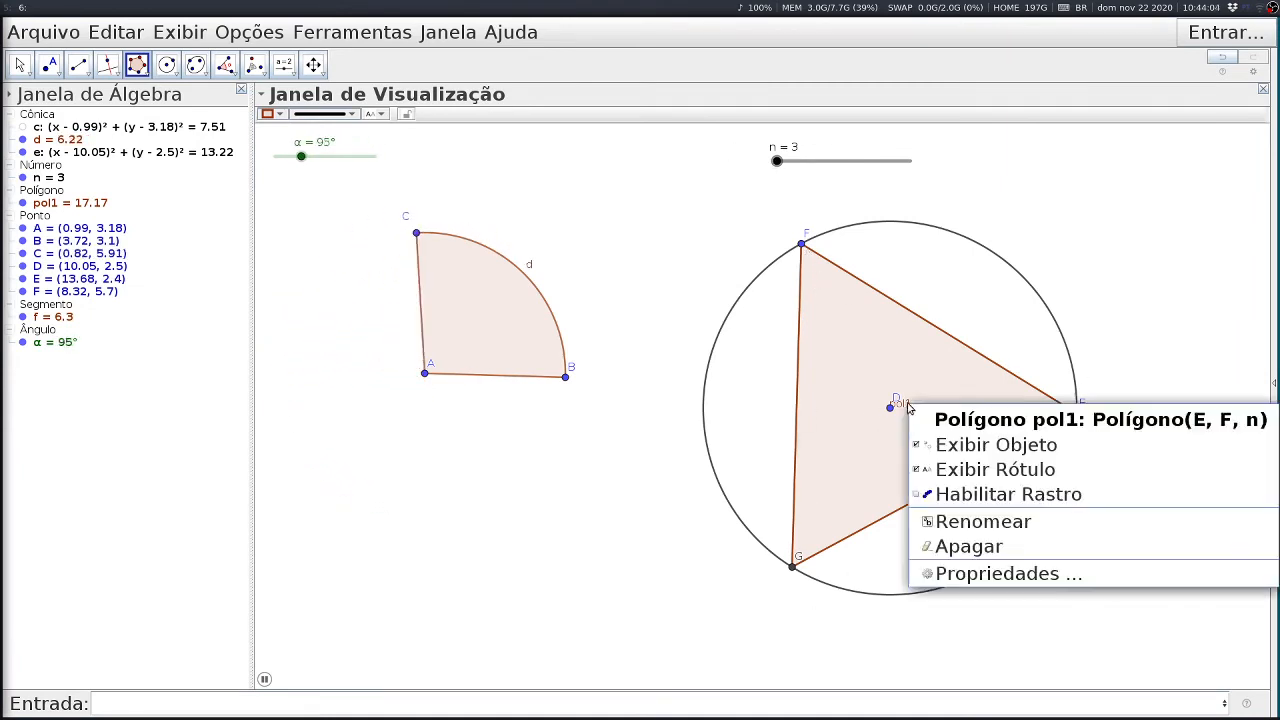
{"action": "left_click", "coordinate": [953, 464]}
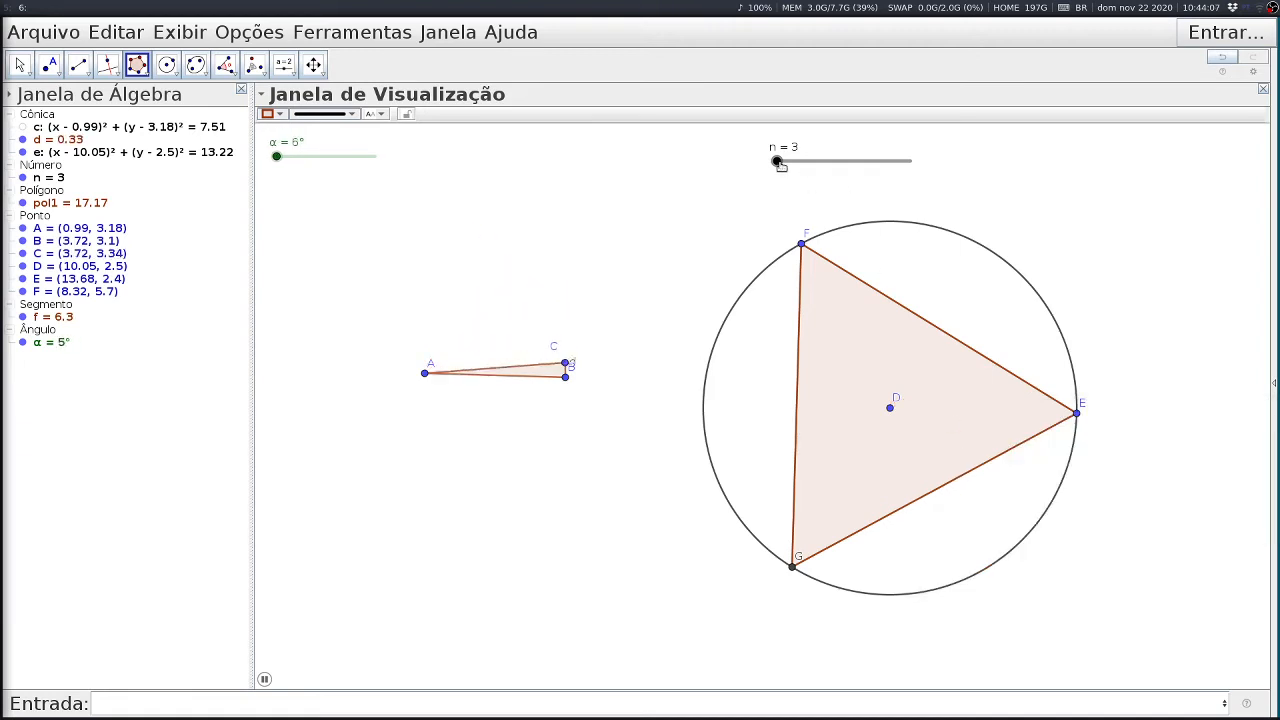
- Test the polygon by moving slider n up to 15 and back to 3, and turn on the animation of n
{"action": "key", "text": "Escape"}
{"action": "mouse_move", "coordinate": [777, 161]}
{"action": "left_mouse_down"}
{"action": "mouse_move", "coordinate": [931, 171]}
{"action": "mouse_move", "coordinate": [771, 172]}
{"action": "left_mouse_up"}
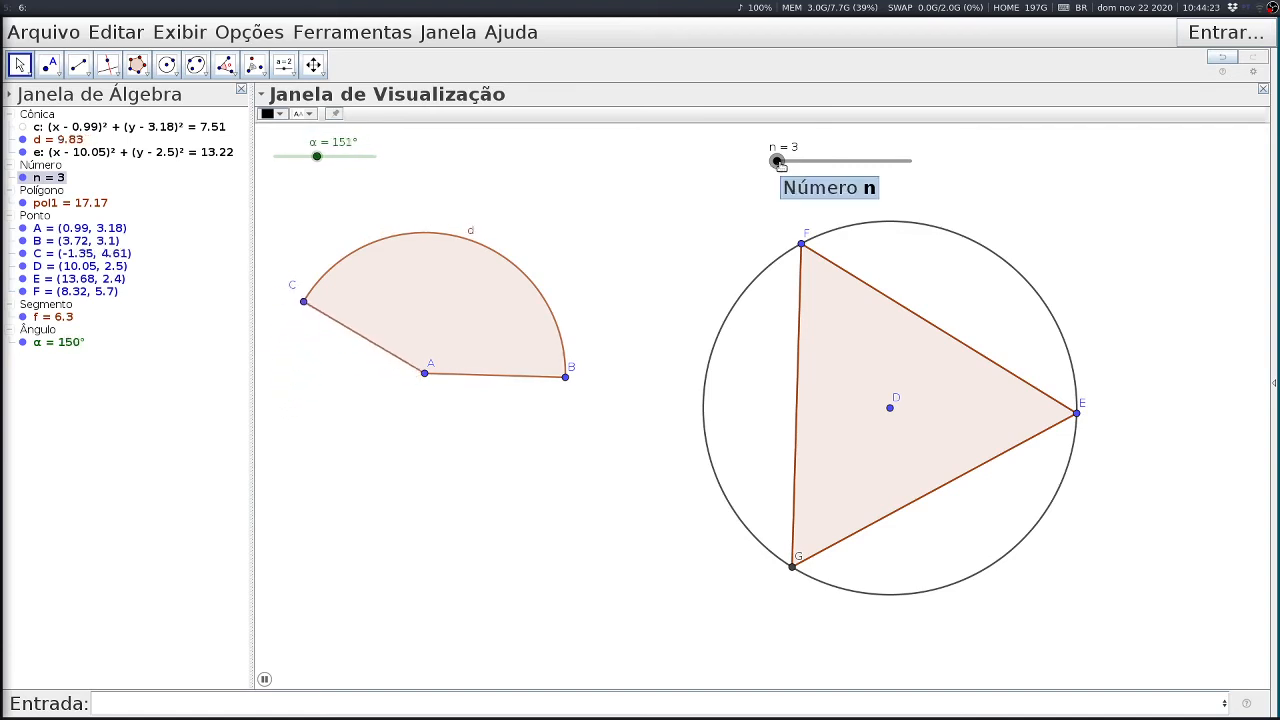
{"action": "left_click_drag", "start_coordinate": [778, 163], "coordinate": [911, 163]}
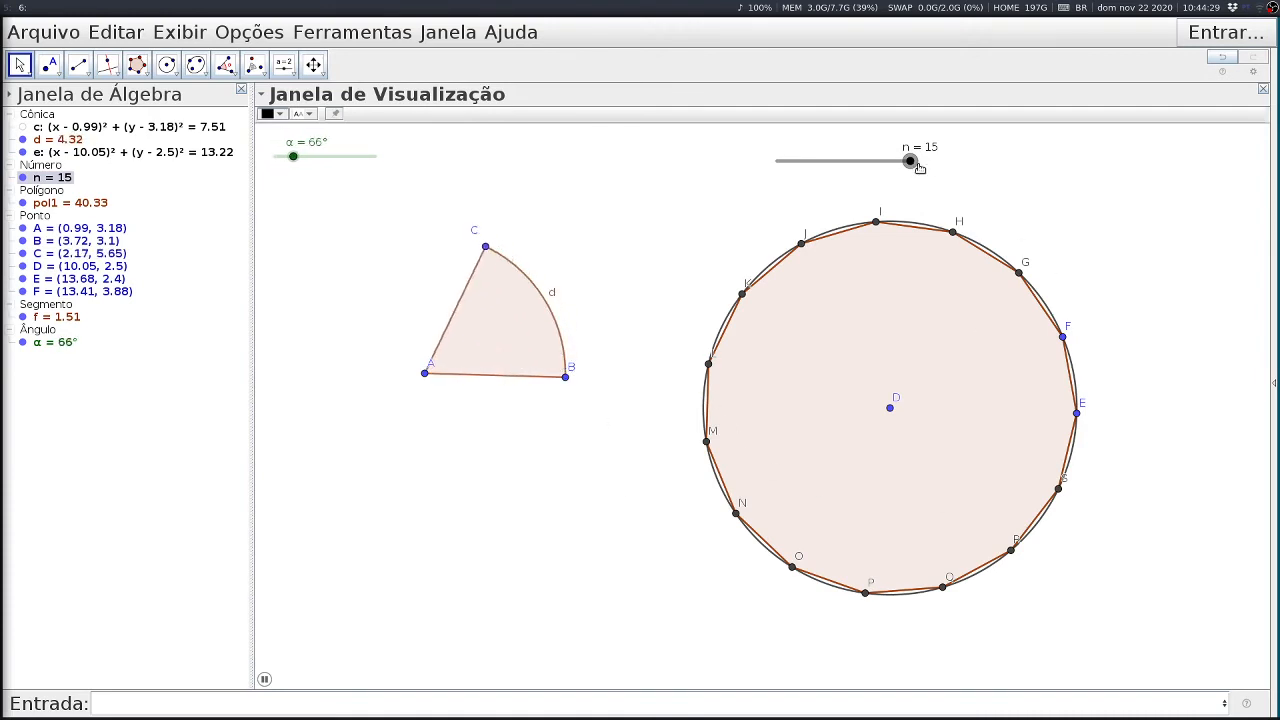
{"action": "left_click_drag", "start_coordinate": [909, 162], "coordinate": [777, 163]}
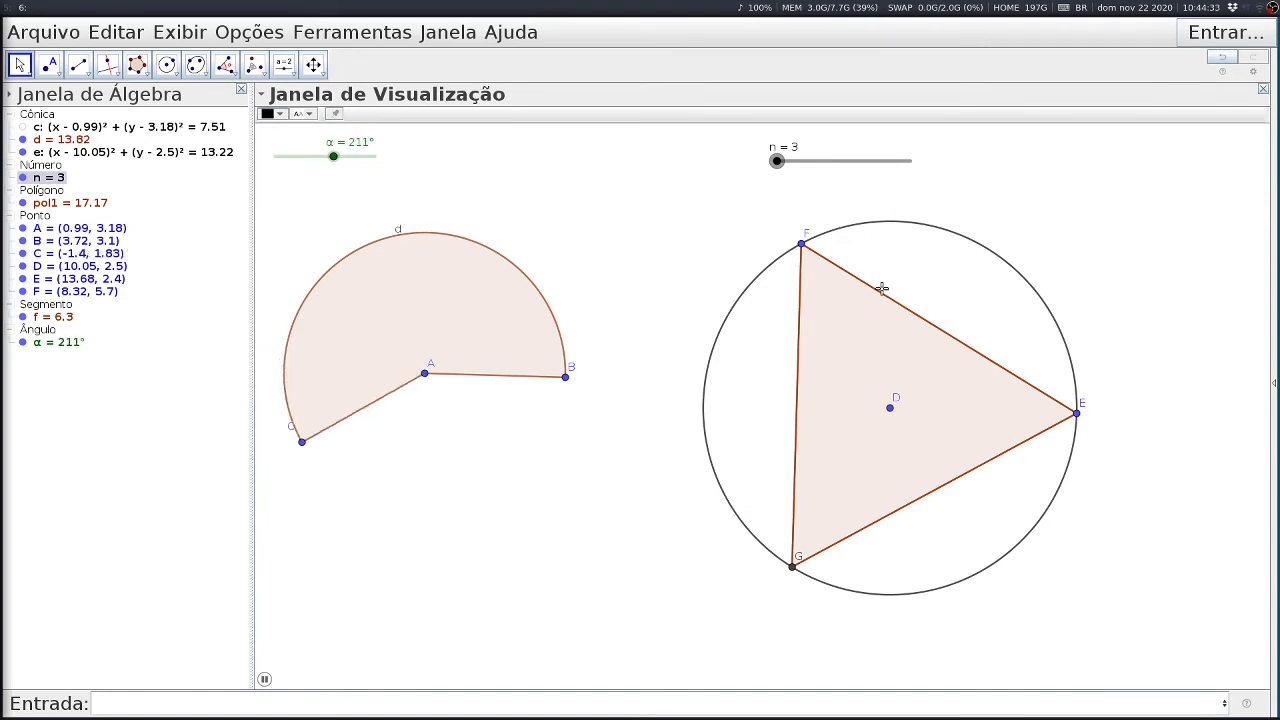
{"action": "mouse_move", "coordinate": [778, 162]}
{"action": "left_mouse_down"}
{"action": "mouse_move", "coordinate": [916, 176]}
{"action": "mouse_move", "coordinate": [775, 170]}
{"action": "left_mouse_up"}
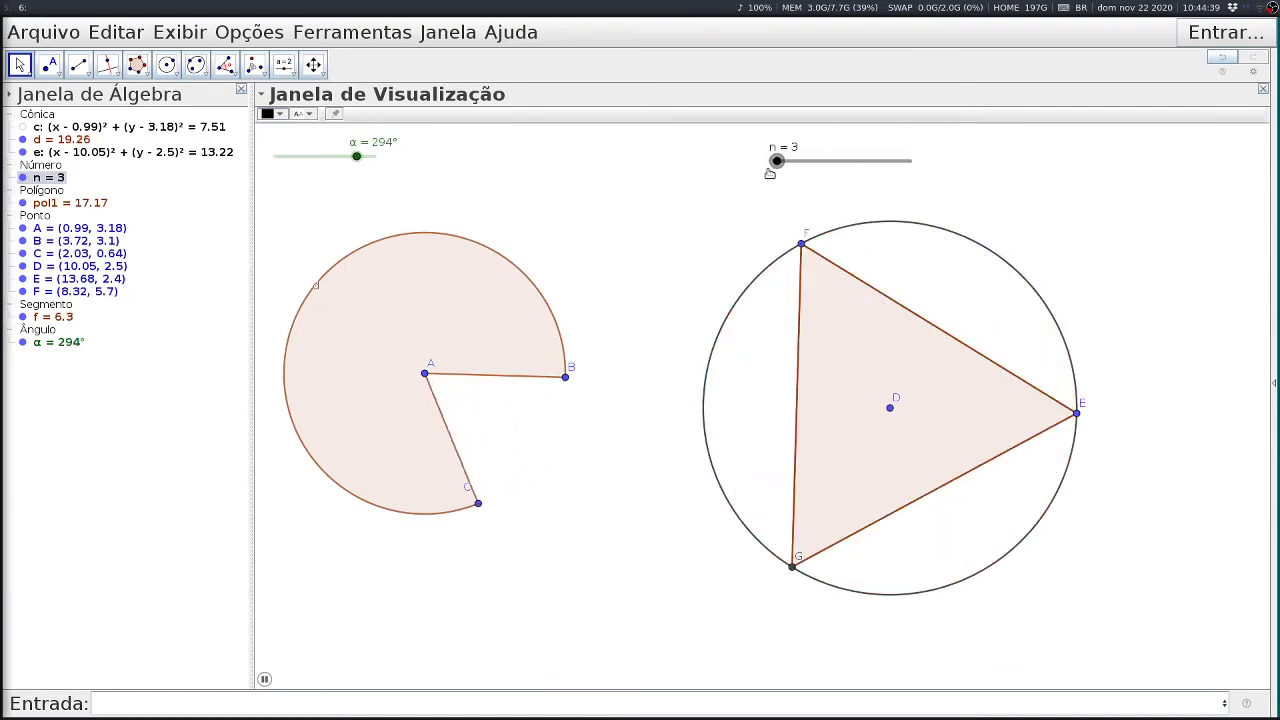
{"action": "right_click", "coordinate": [778, 165]}
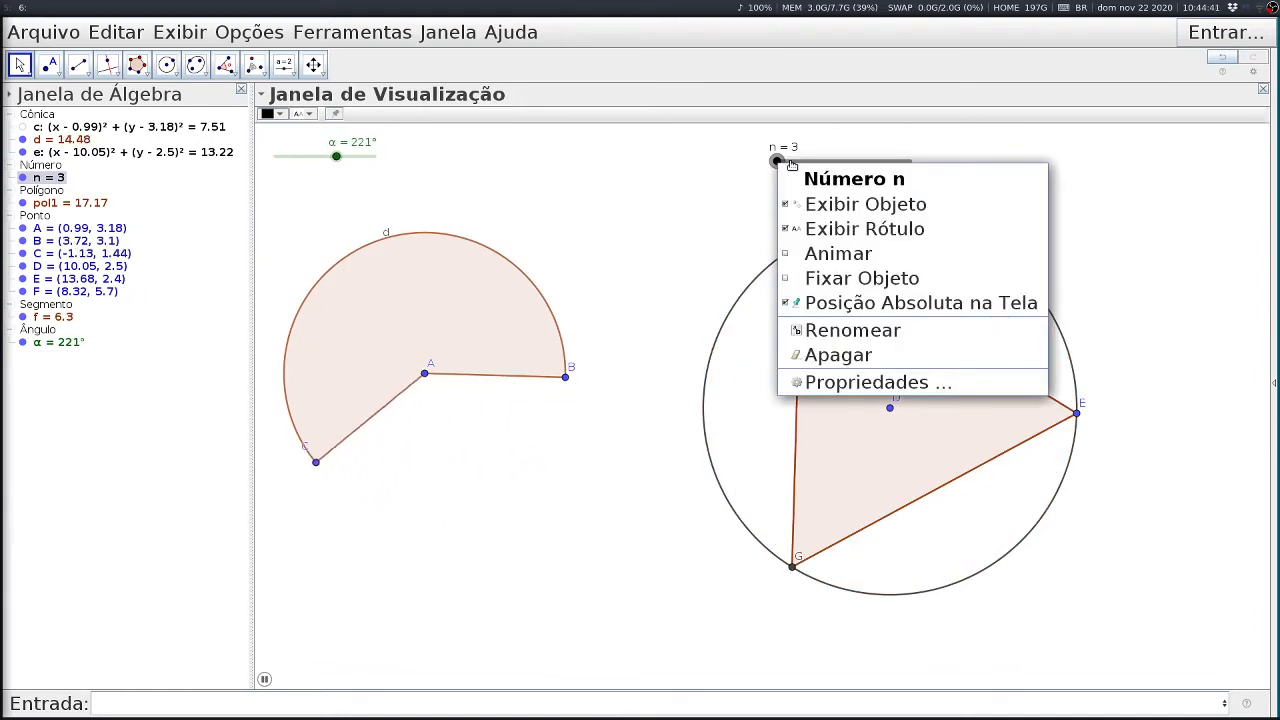
{"action": "left_click", "coordinate": [822, 255]}
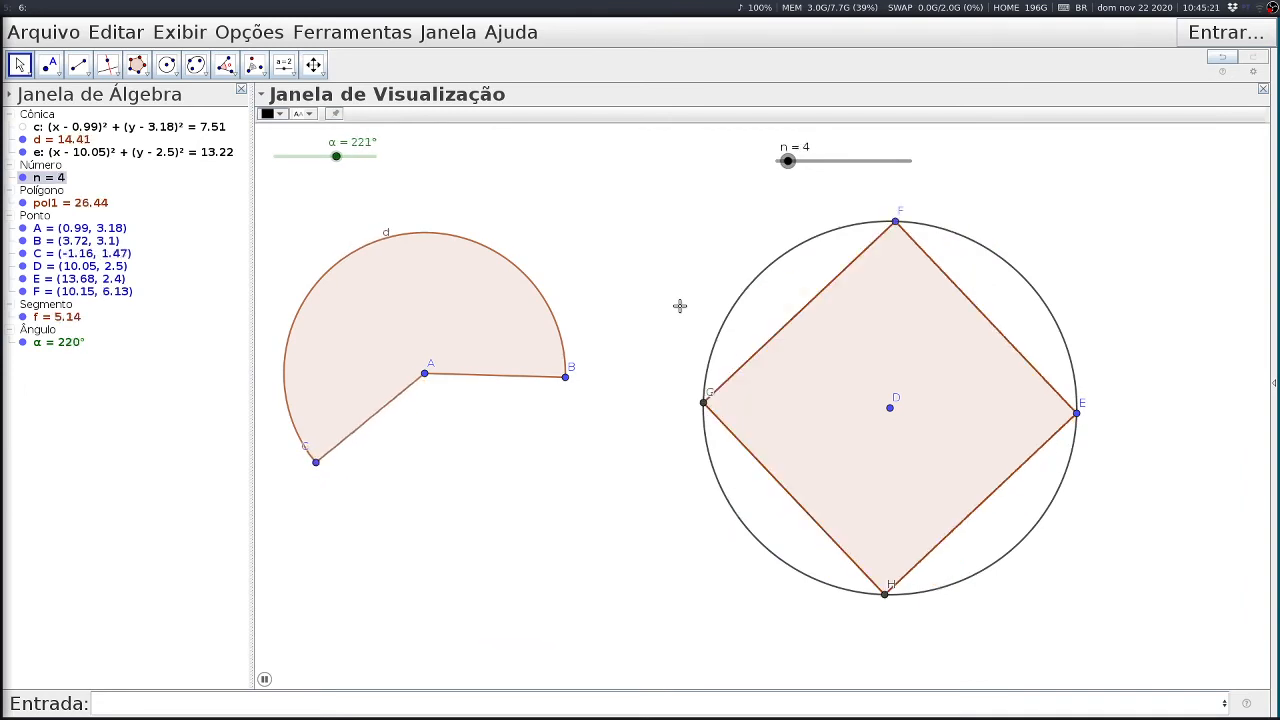
- Delete every object in the construction and show the coordinate axes
{"action": "left_click", "coordinate": [73, 372]}
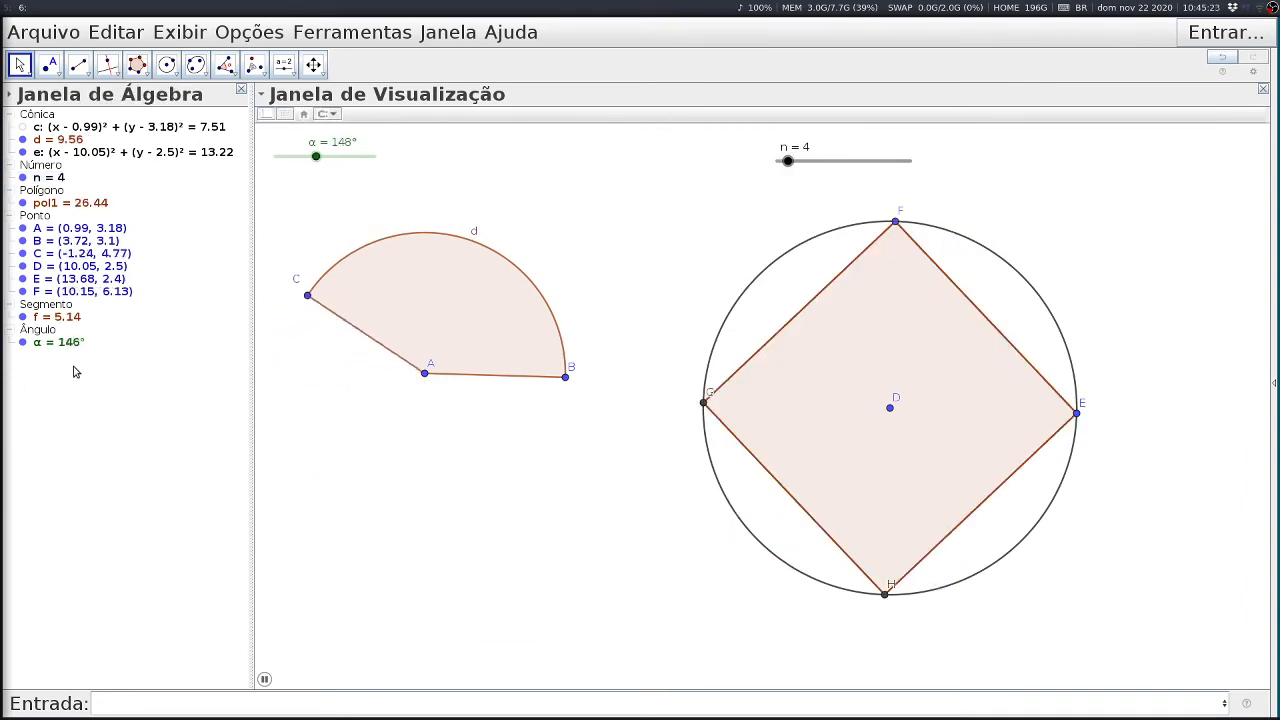
{"action": "key", "text": "ctrl+a"}
{"action": "key", "text": "Delete"}
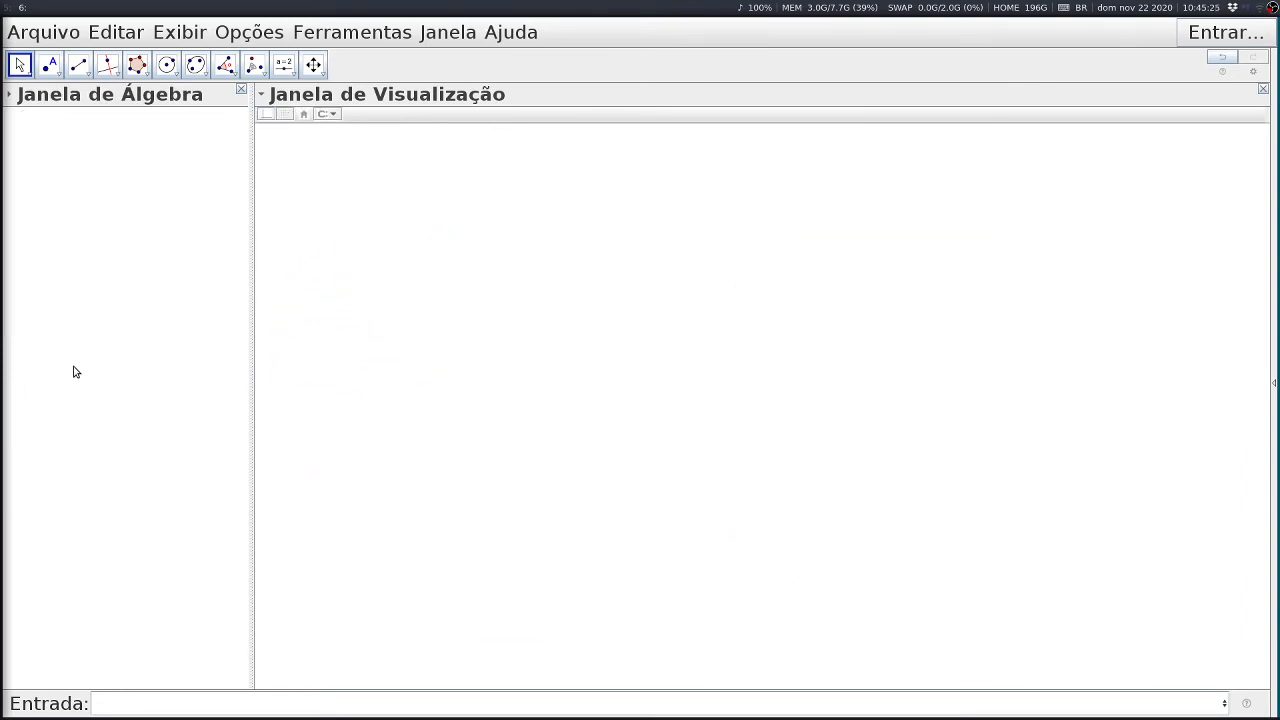
{"action": "left_click", "coordinate": [265, 115]}
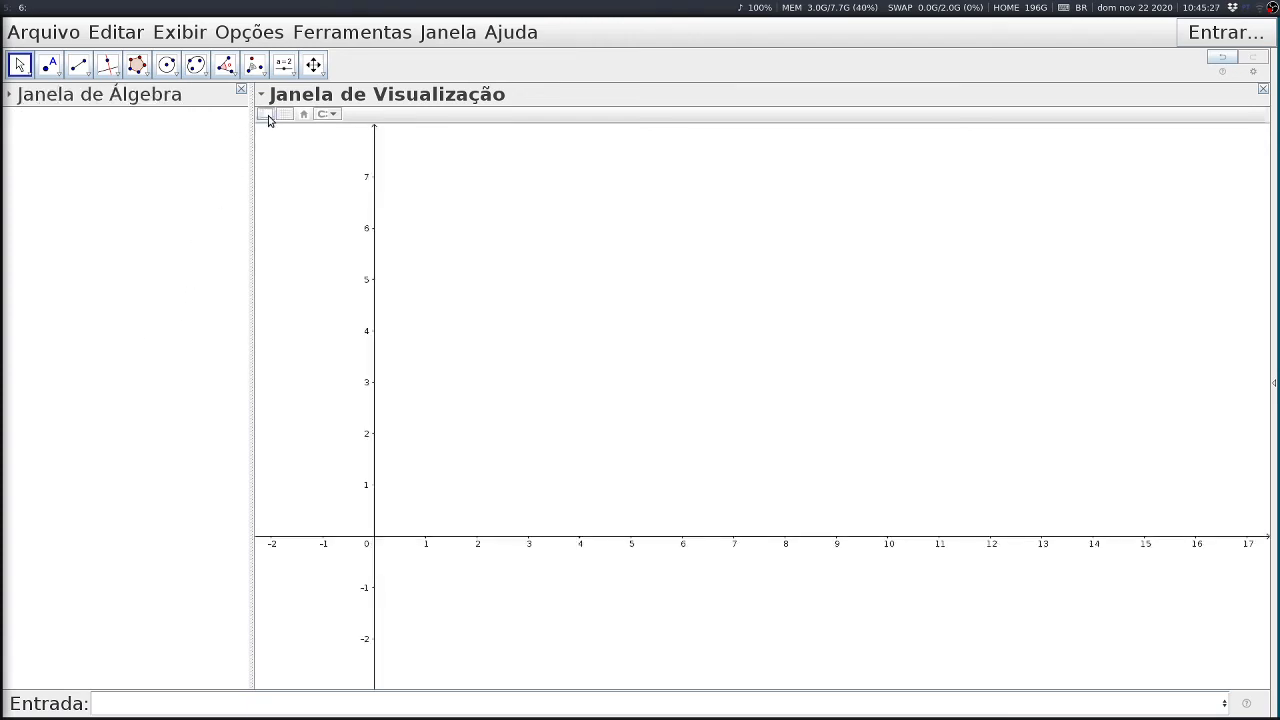
- Plot f(x) = Se(0<=x<=15, sen(x)) by reusing the earlier entry from the input history, and deselect the curve
{"action": "left_click", "coordinate": [120, 703]}
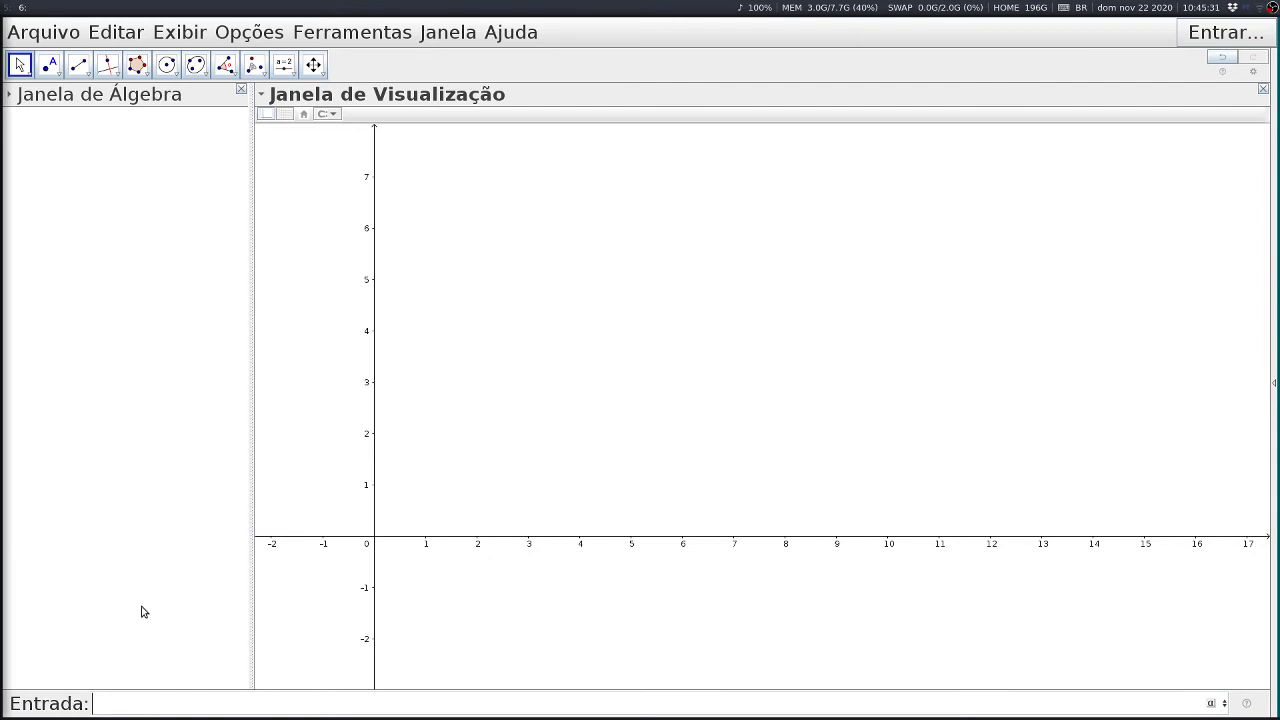
{"action": "key", "text": "Up"}
{"action": "key", "text": "Up"}
{"action": "key", "text": "Up"}
{"action": "key", "text": "Up"}
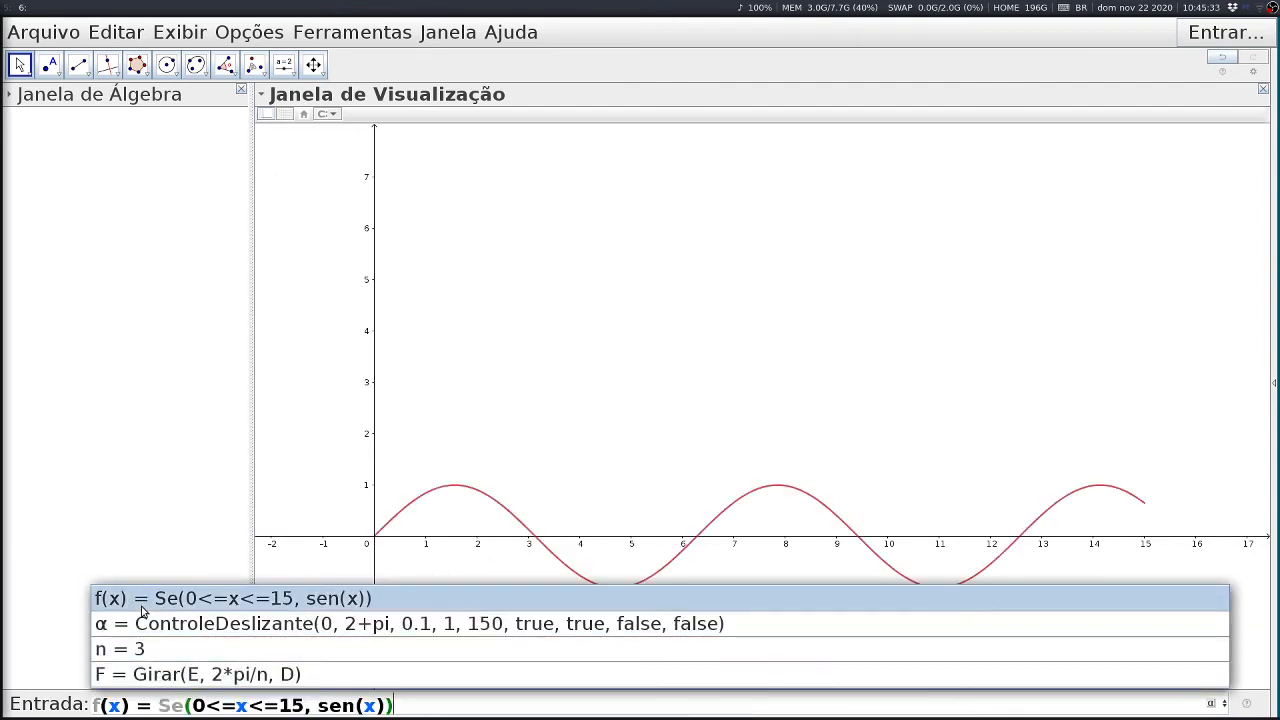
{"action": "left_click", "coordinate": [142, 606]}
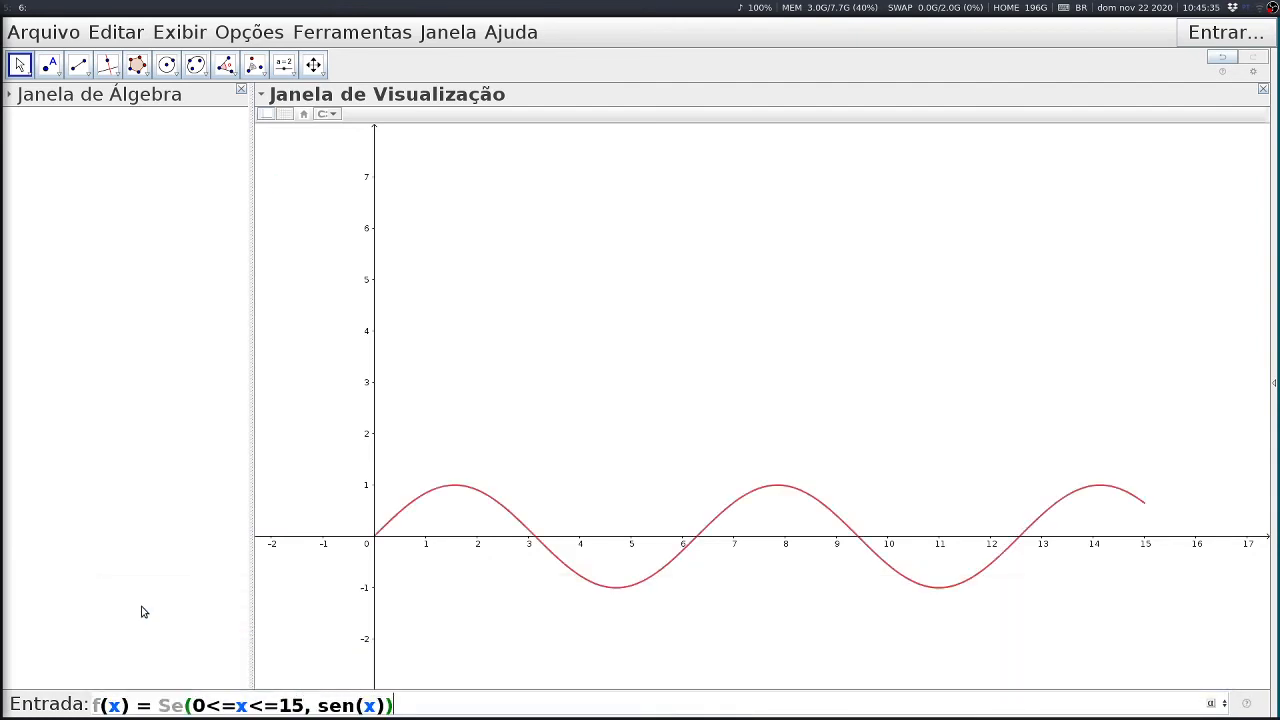
{"action": "key", "text": "Return"}
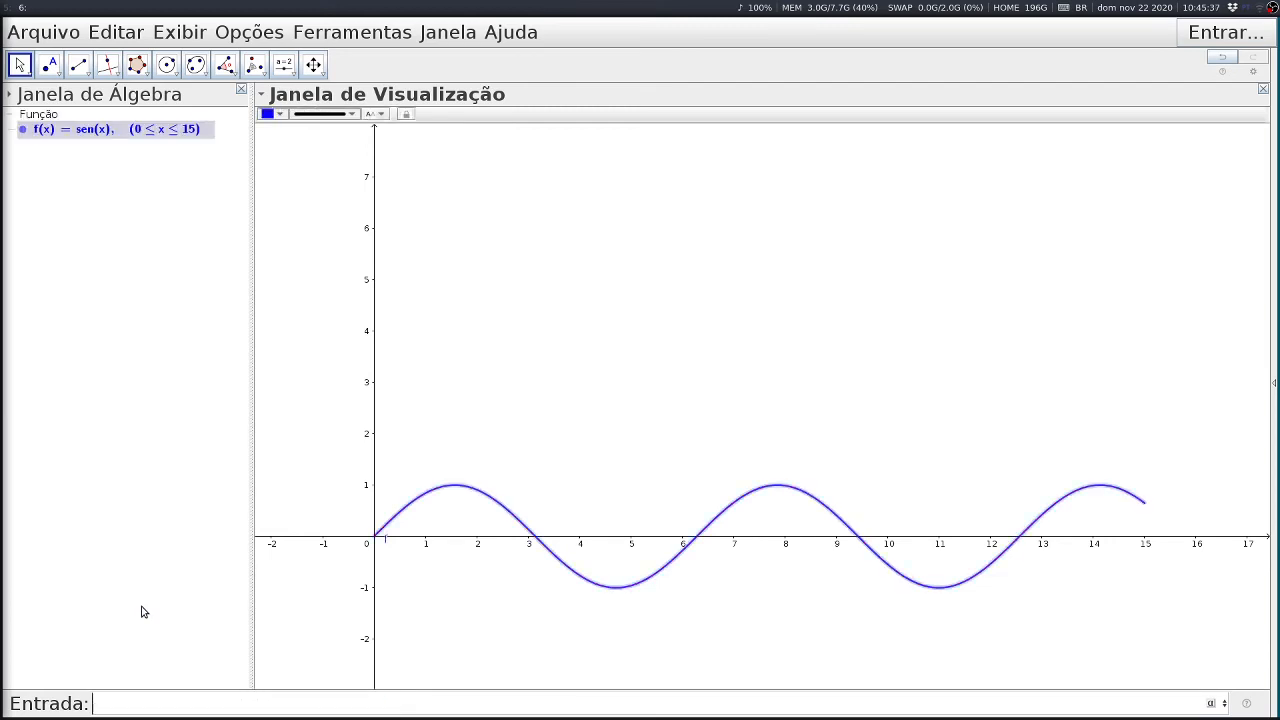
{"action": "left_click", "coordinate": [489, 585]}
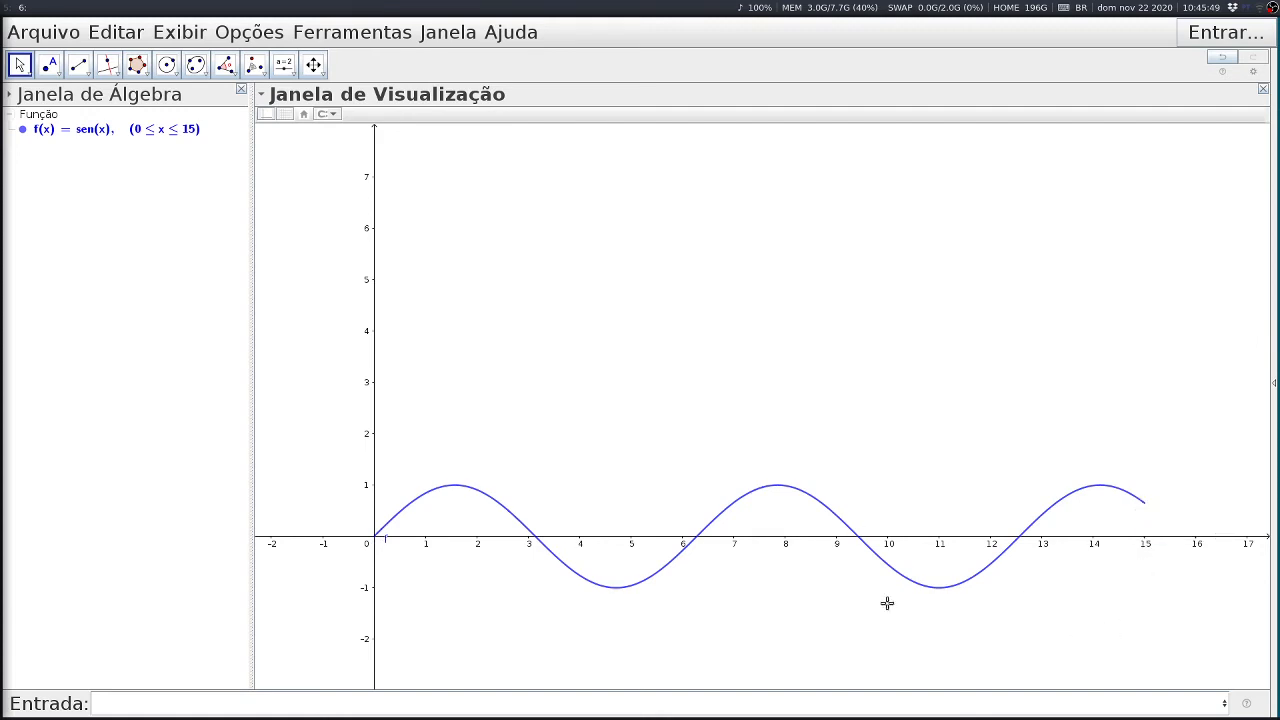
- Set the graphics view's vertical range to y Mín -2 and y Máx 2 in its preferences, and close them
{"action": "scroll", "coordinate": [887, 603], "scroll_direction": "up", "scroll_amount": 1}
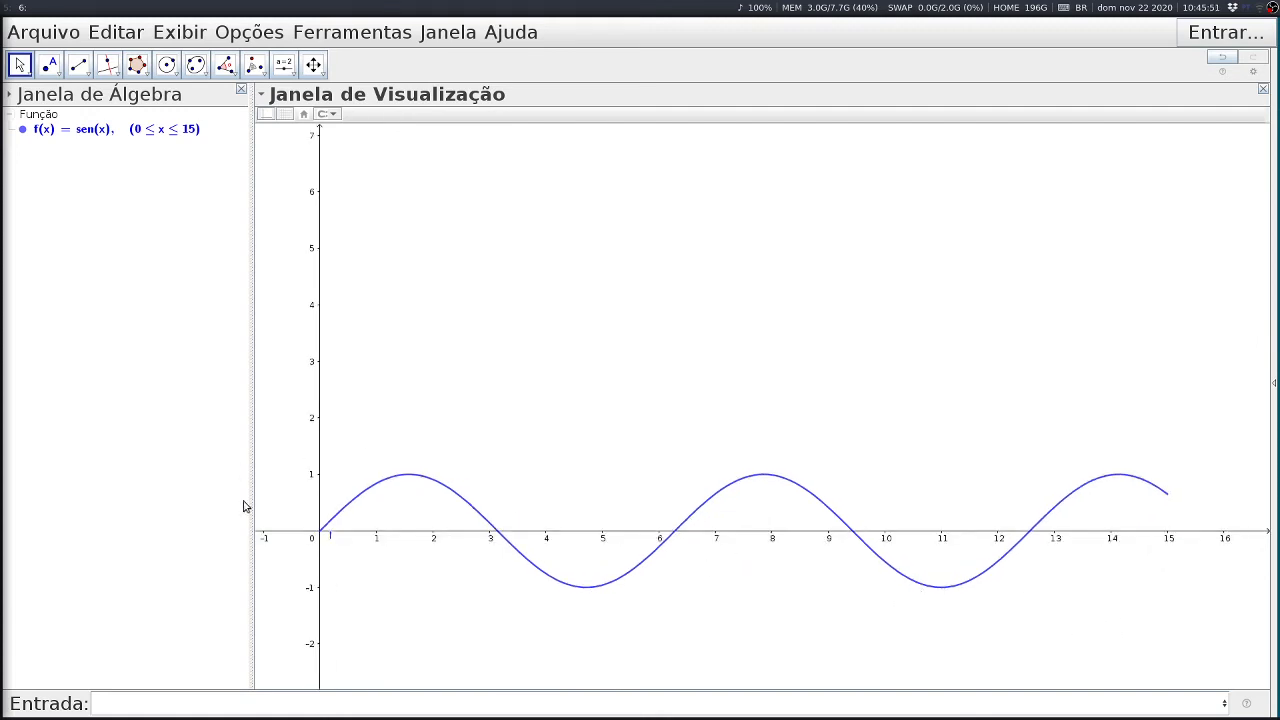
{"action": "right_click", "coordinate": [561, 339]}
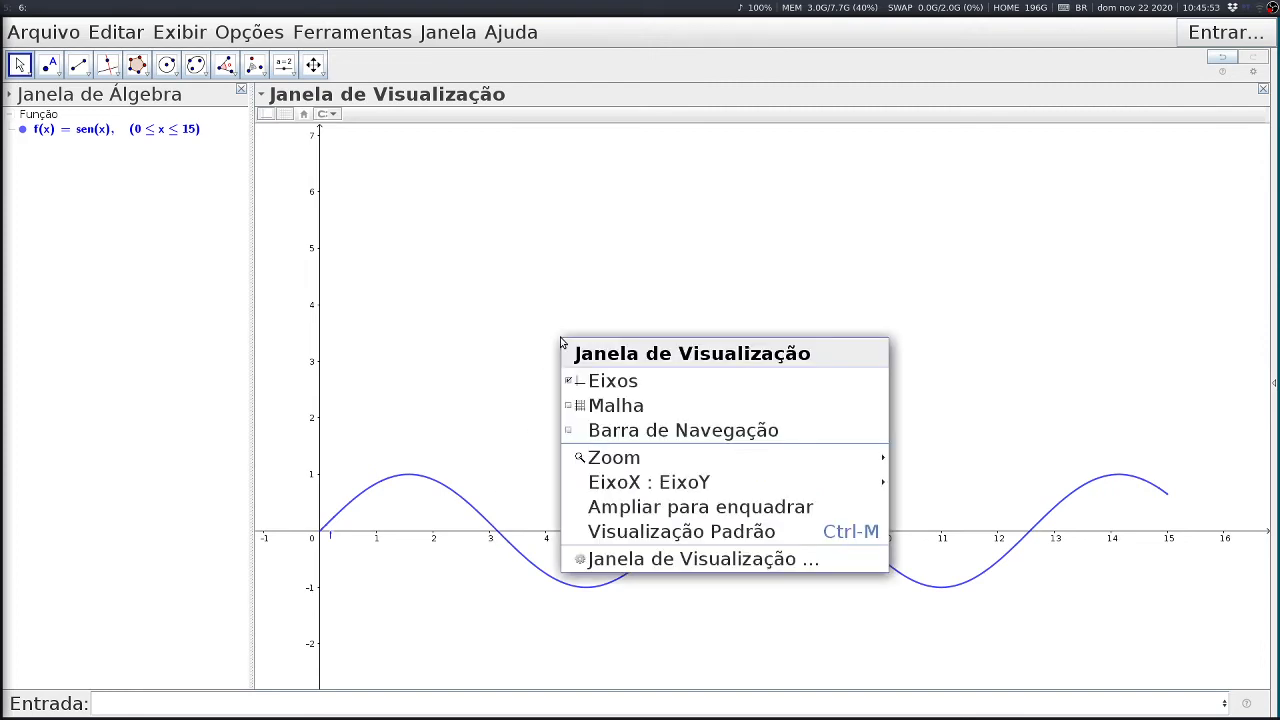
{"action": "left_click", "coordinate": [644, 559]}
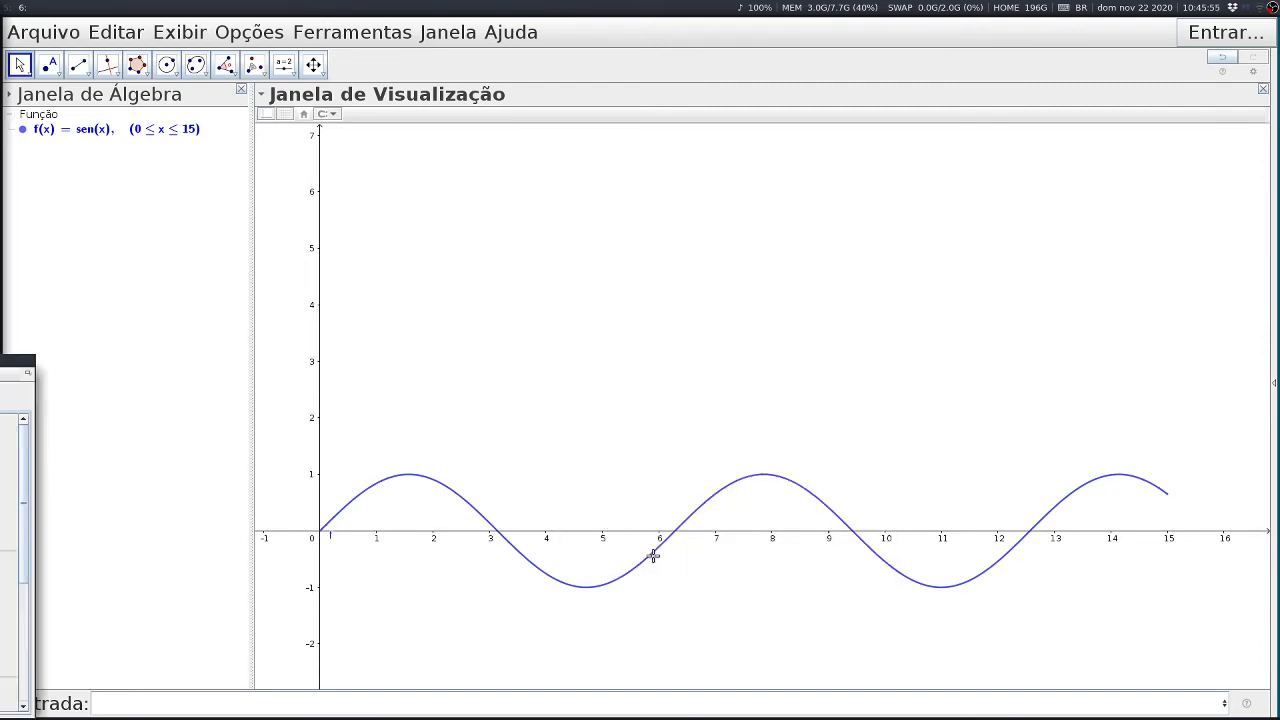
{"action": "left_click_drag", "start_coordinate": [20, 362], "coordinate": [726, 147]}
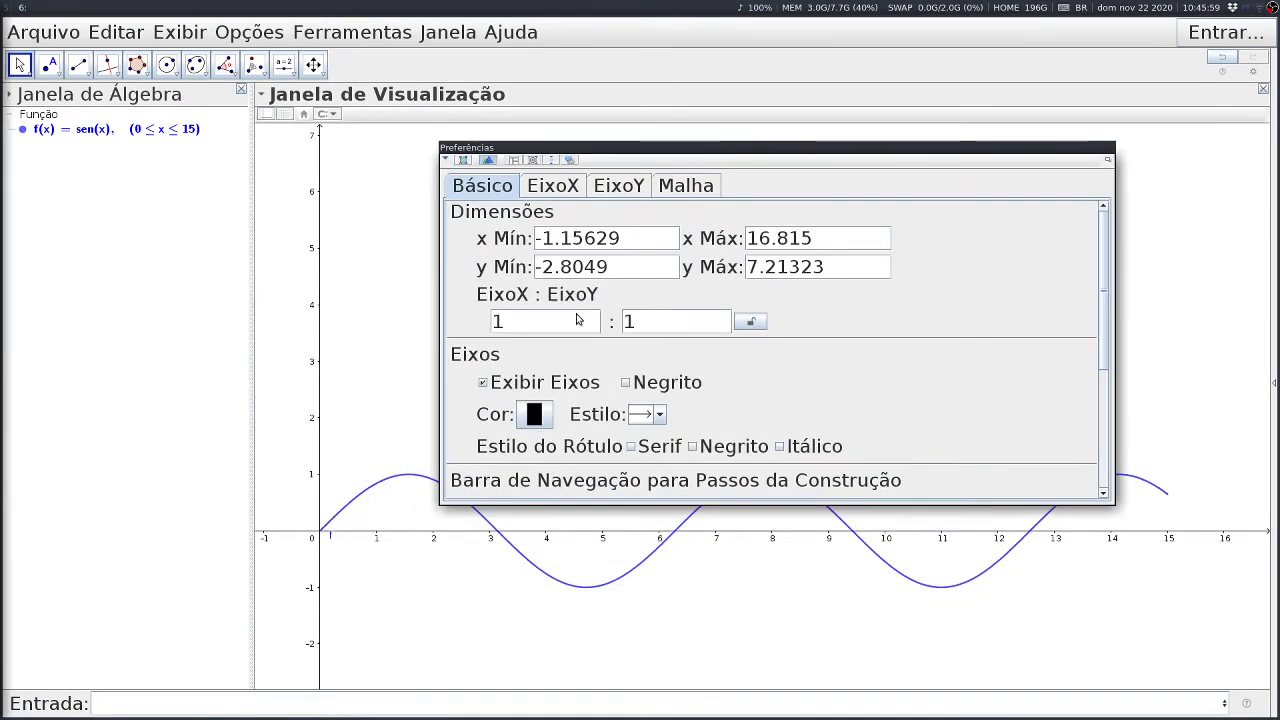
{"action": "double_click", "coordinate": [624, 269]}
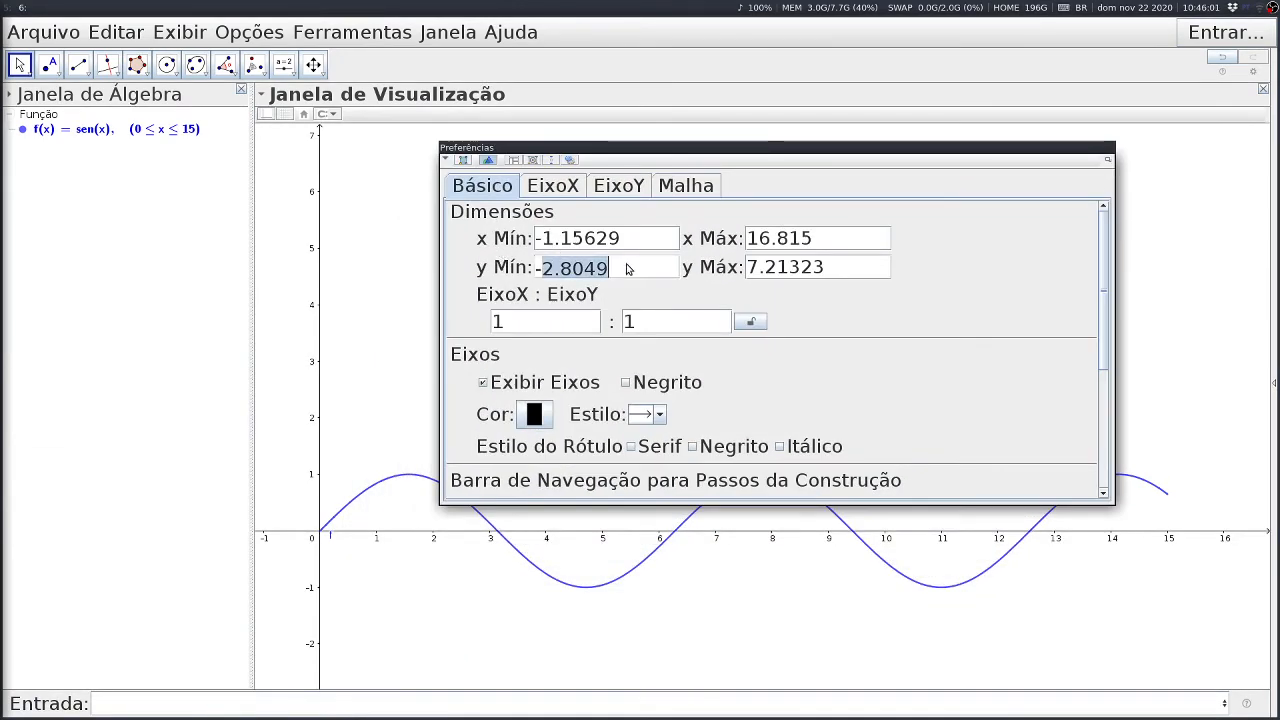
{"action": "left_click", "coordinate": [628, 269]}
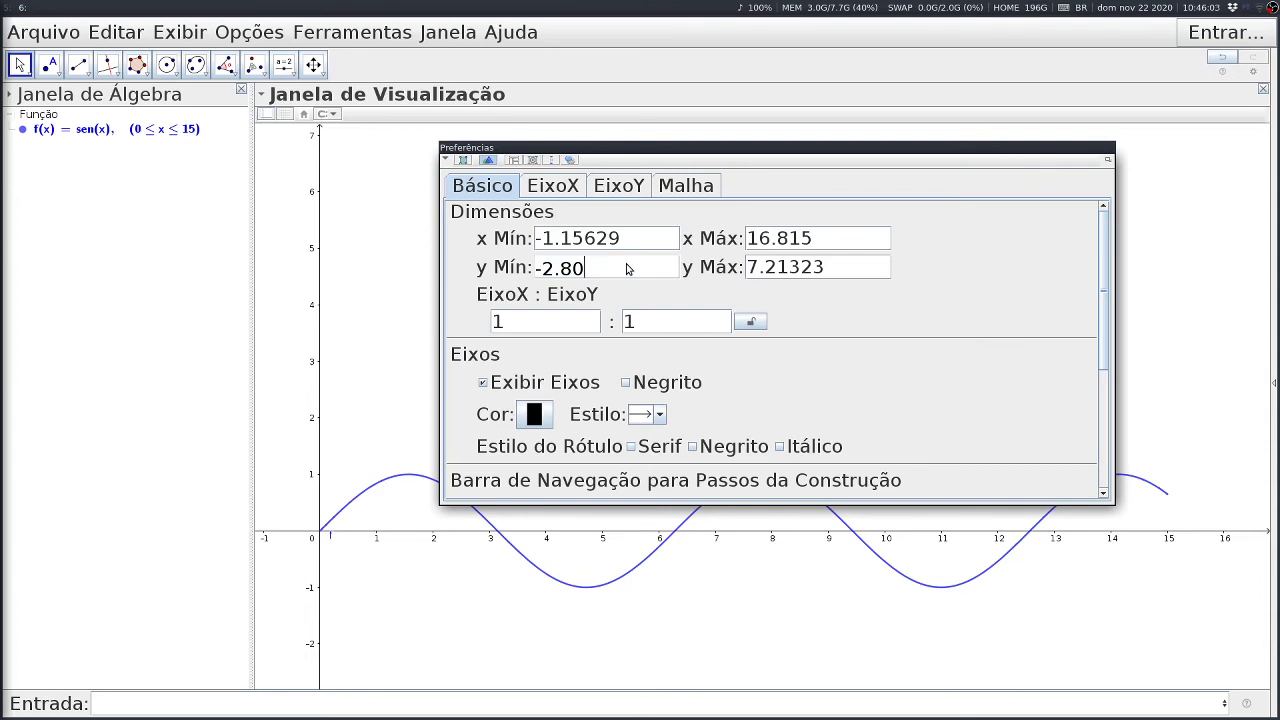
{"action": "key", "text": "BackSpace"}
{"action": "key", "text": "BackSpace"}
{"action": "key", "text": "BackSpace"}
{"action": "left_click", "coordinate": [833, 269]}
{"action": "type", "text": "2"}
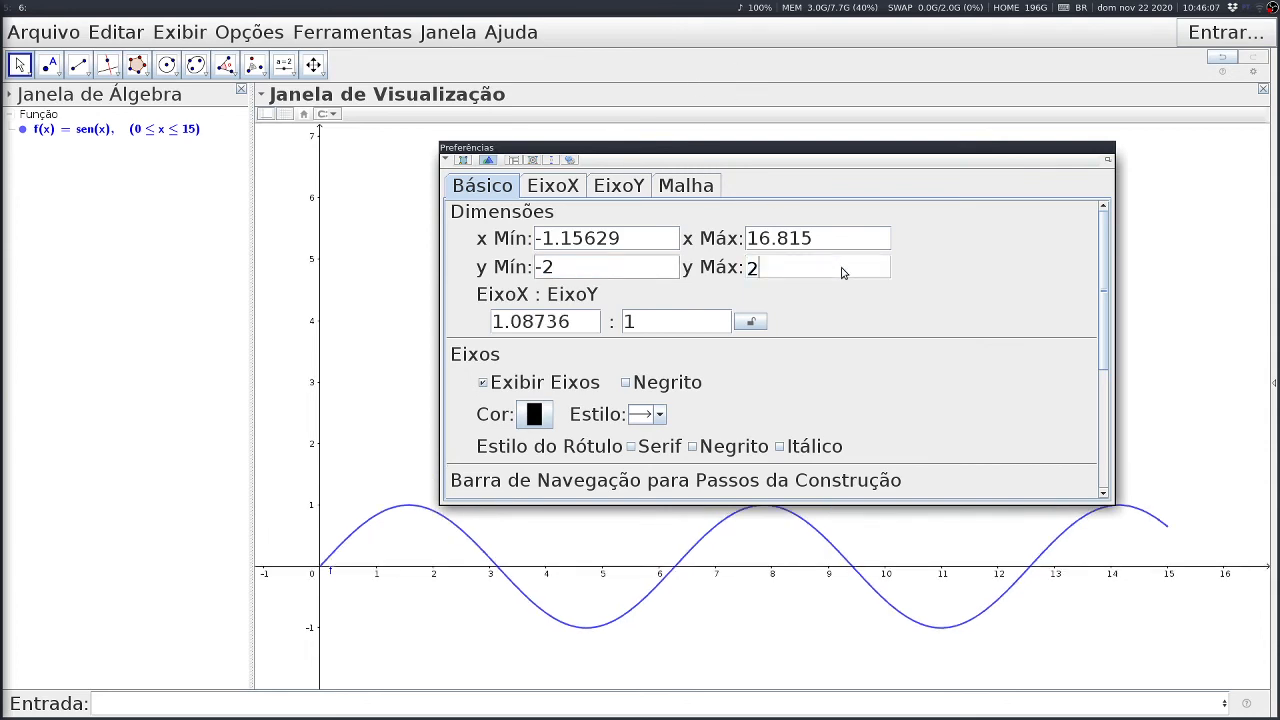
{"action": "key", "text": "Return"}
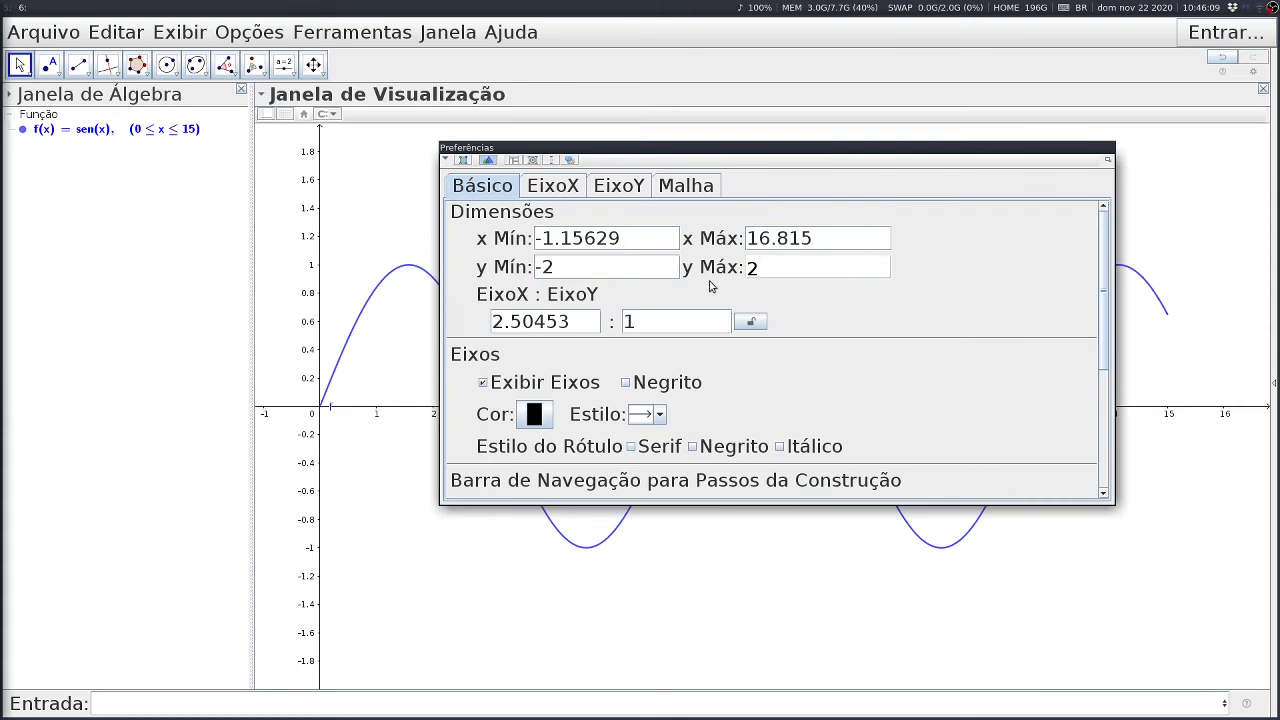
{"action": "key", "text": "Escape"}
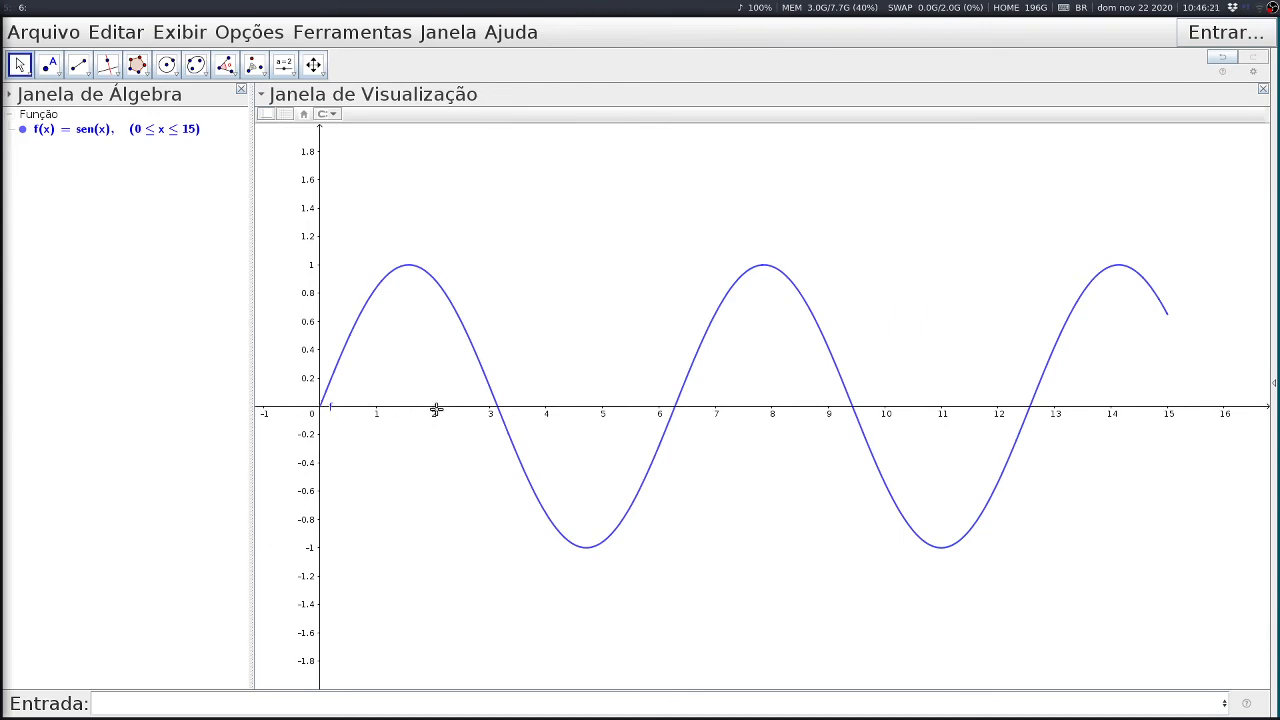
- Define the number t = 3, show it as a slider in the graphics view, and place it above the curve's first crest
{"action": "left_click", "coordinate": [129, 704]}
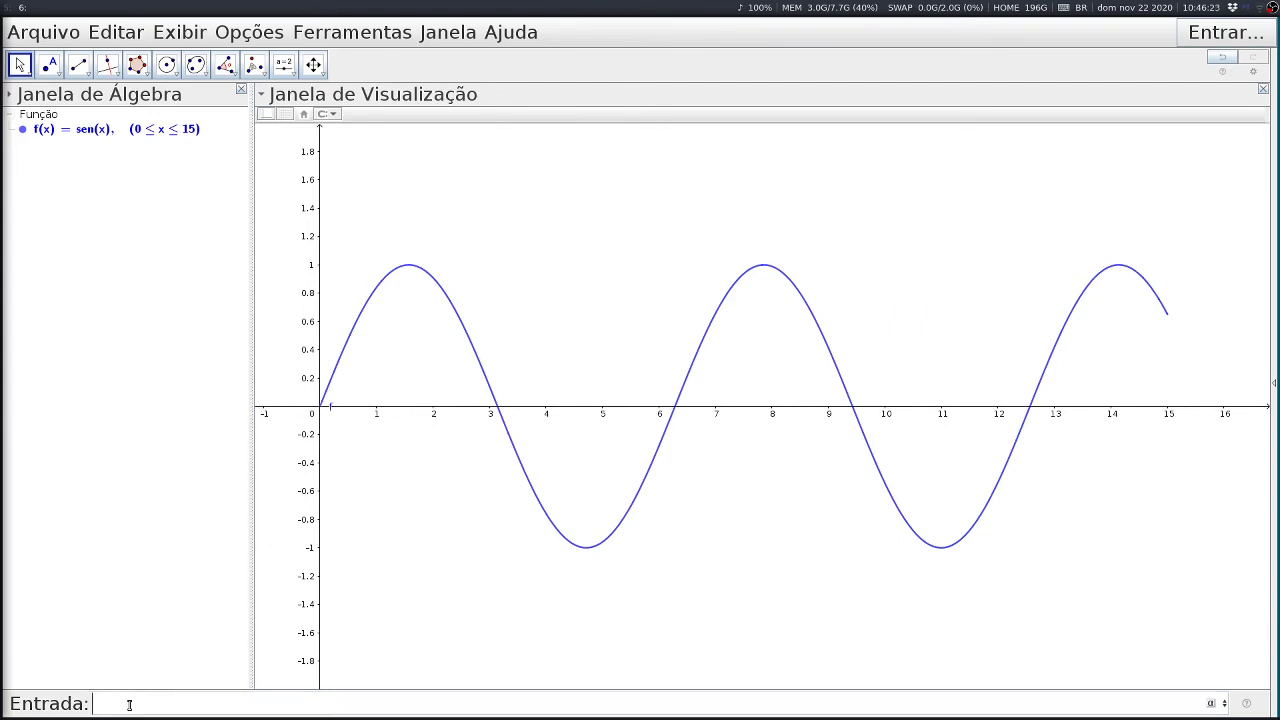
{"action": "type", "text": "t= "}
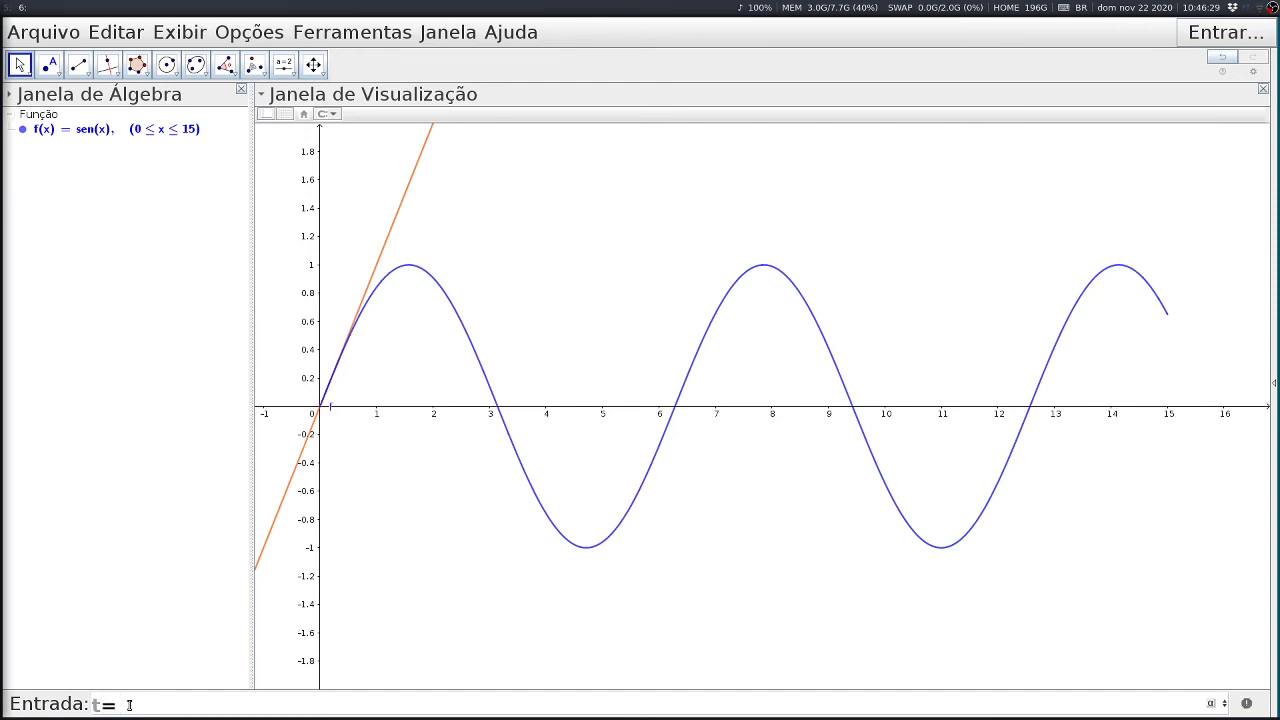
{"action": "type", "text": "3"}
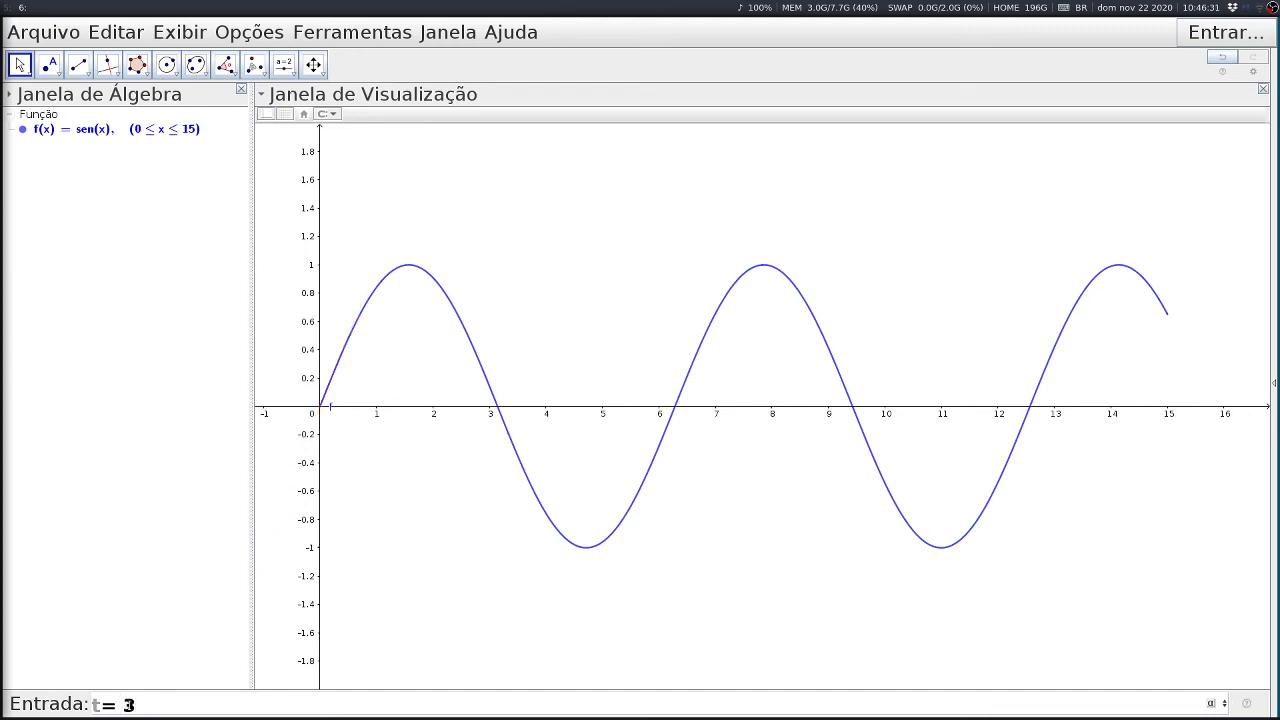
{"action": "key", "text": "Return"}
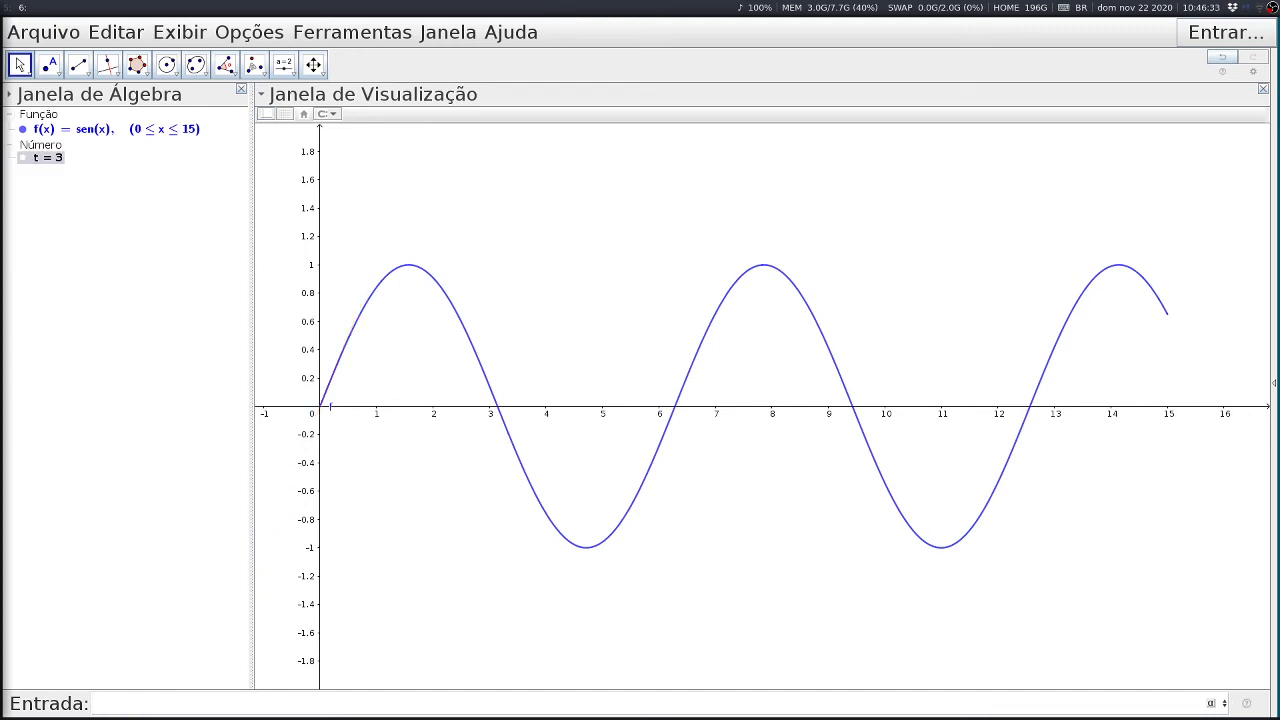
{"action": "left_click", "coordinate": [23, 158]}
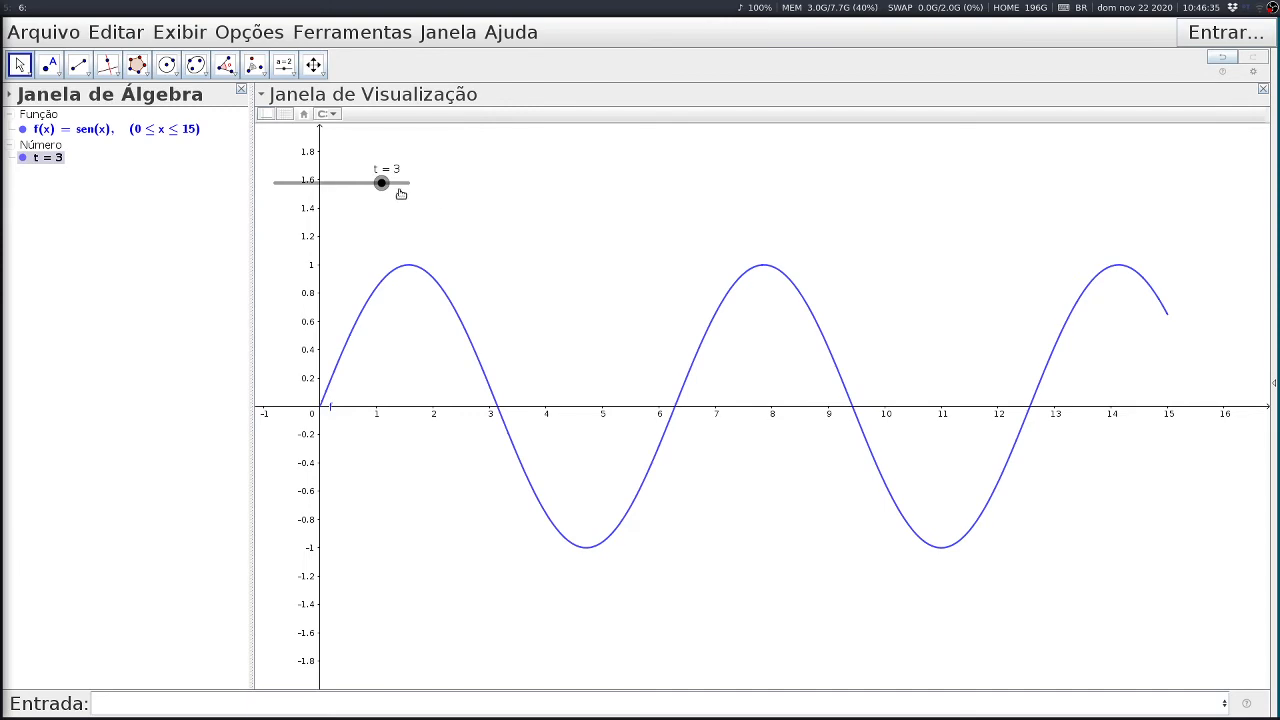
{"action": "left_click_drag", "start_coordinate": [402, 186], "coordinate": [491, 161]}
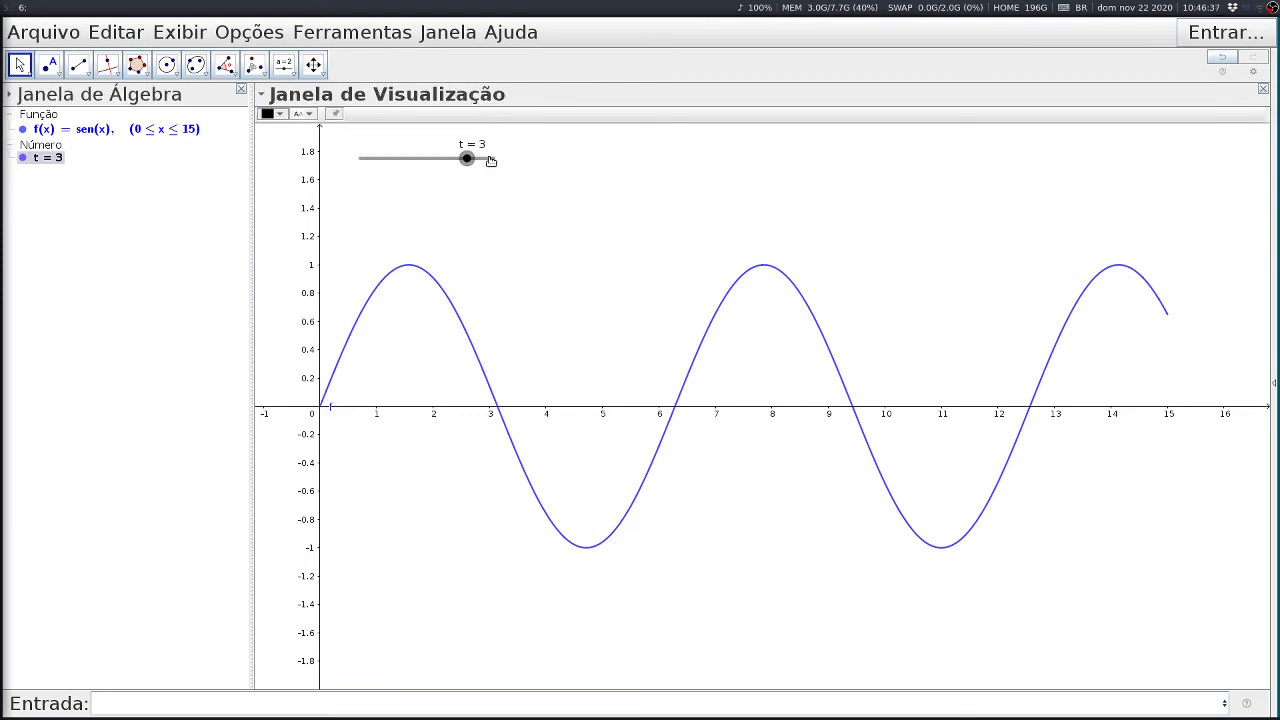
- Set slider t's interval to min 0 and max 15, and test it by moving t to 8.9 and back to 2.2
{"action": "right_click", "coordinate": [492, 163]}
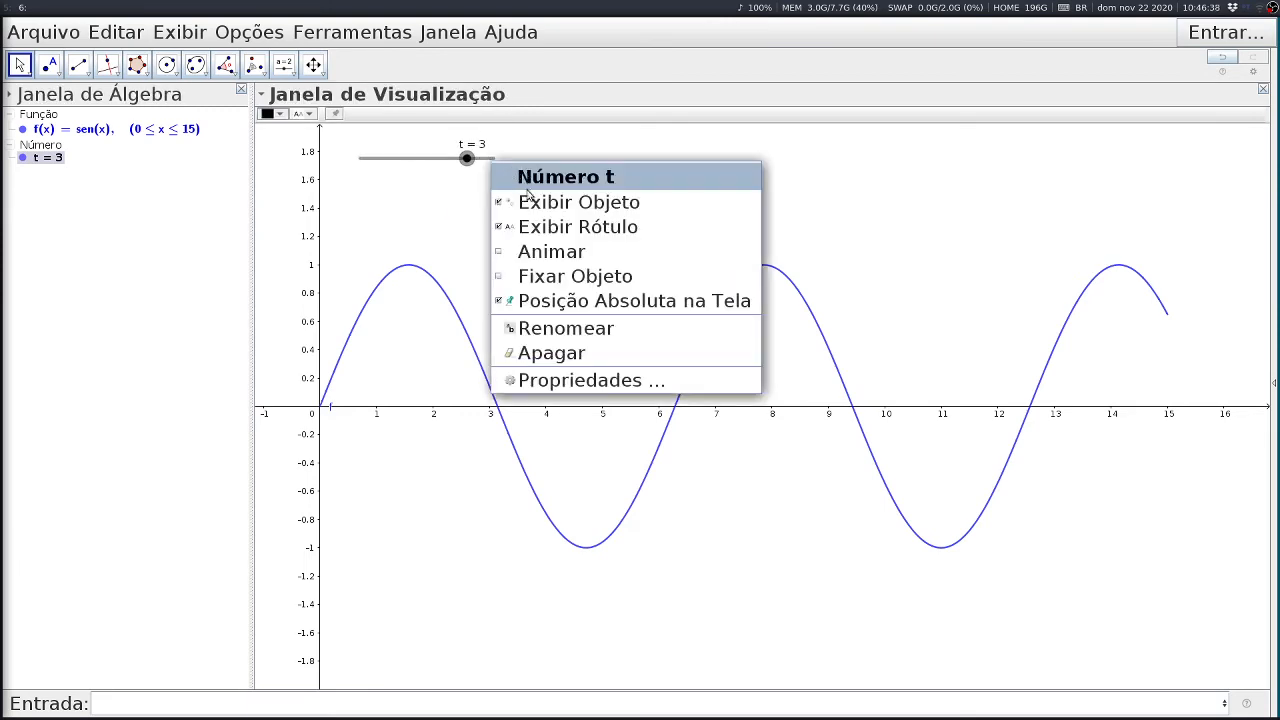
{"action": "left_click", "coordinate": [538, 383]}
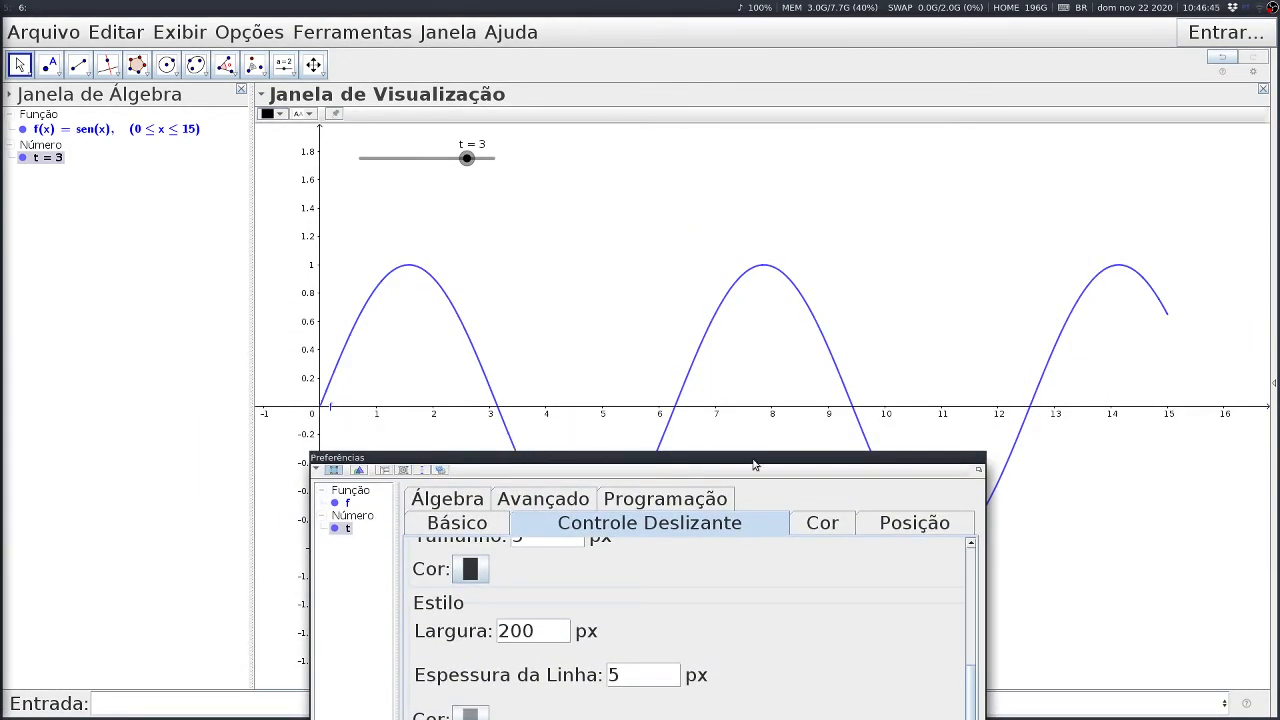
{"action": "left_click_drag", "start_coordinate": [673, 462], "coordinate": [814, 178]}
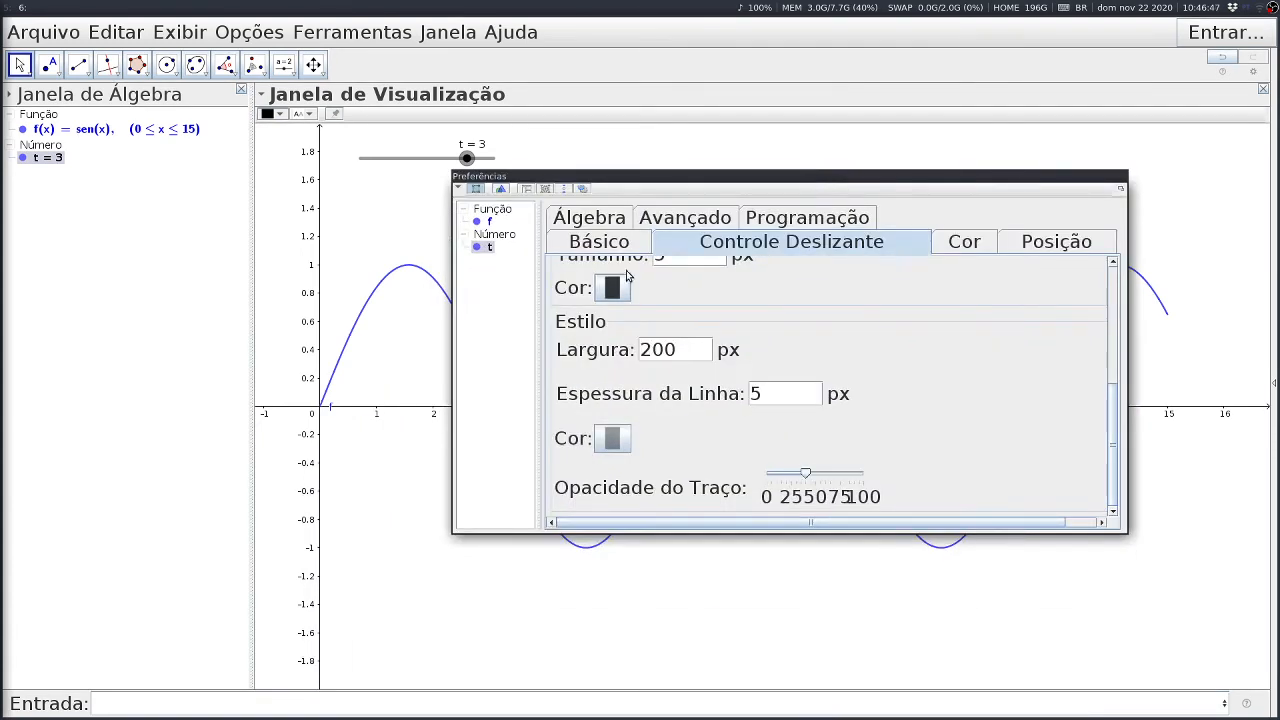
{"action": "scroll", "coordinate": [880, 380], "scroll_direction": "up", "scroll_amount": 3}
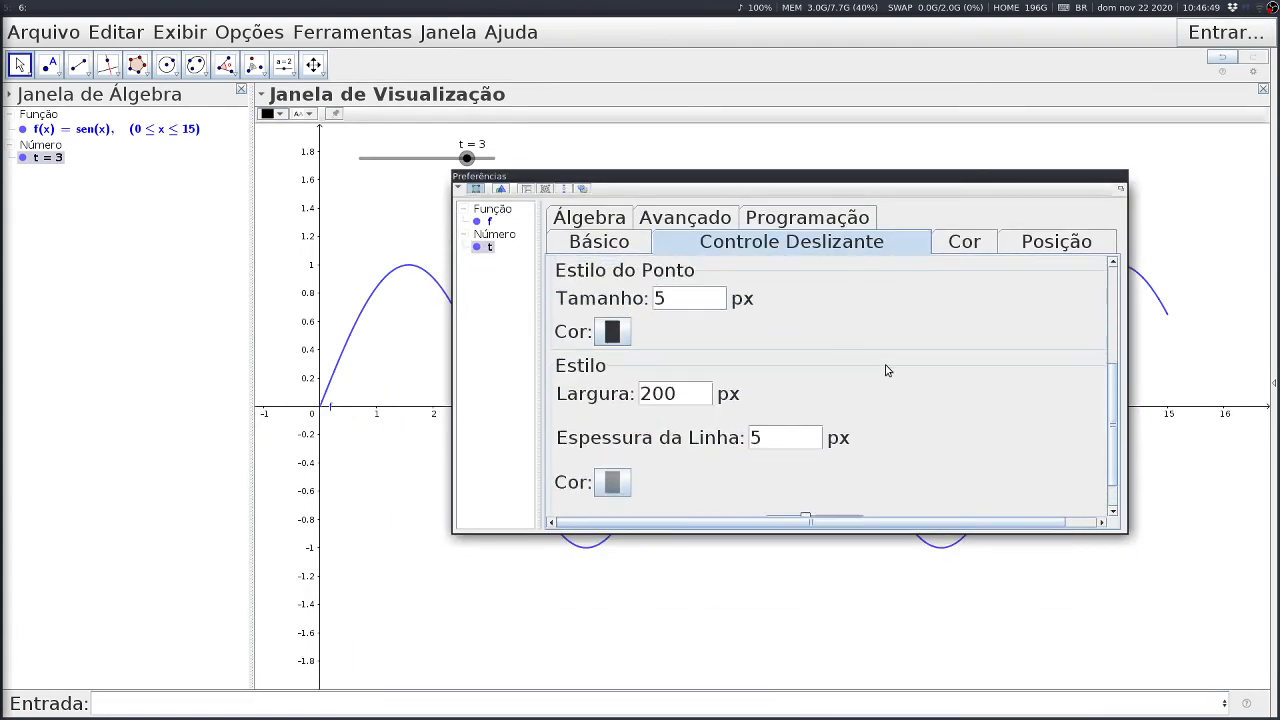
{"action": "left_click_drag", "start_coordinate": [1111, 404], "coordinate": [1114, 305]}
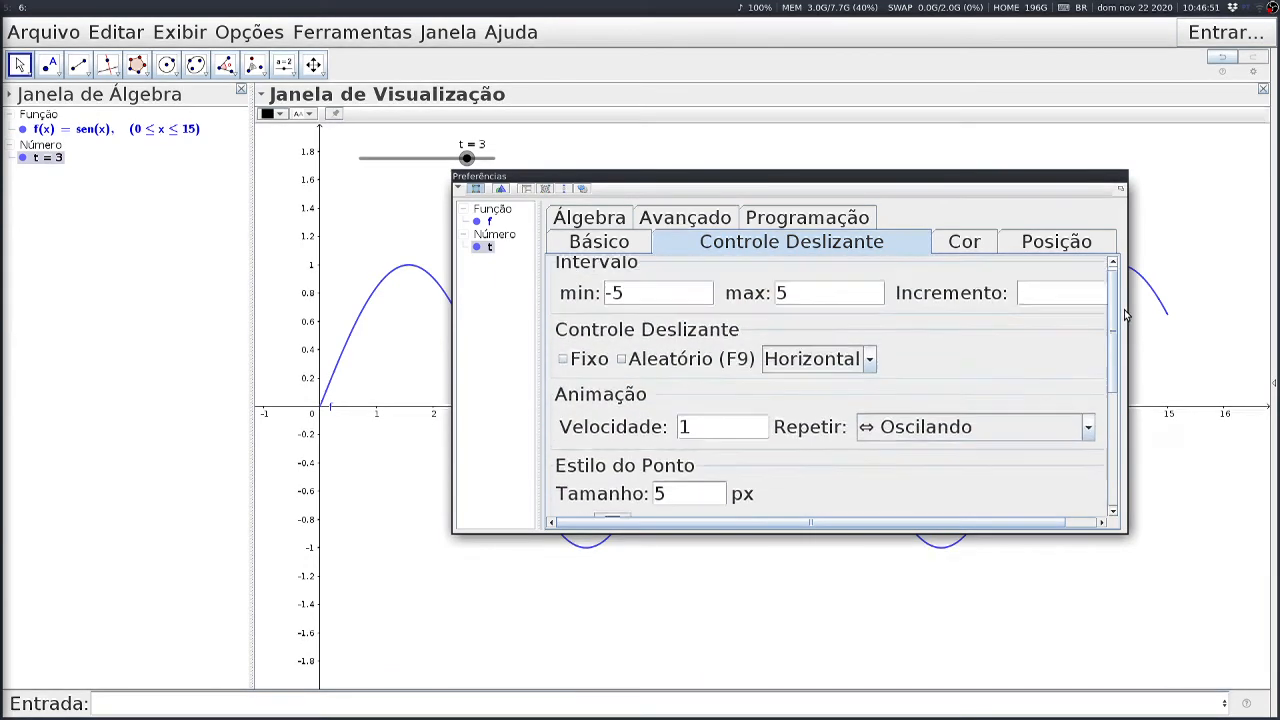
{"action": "double_click", "coordinate": [637, 303]}
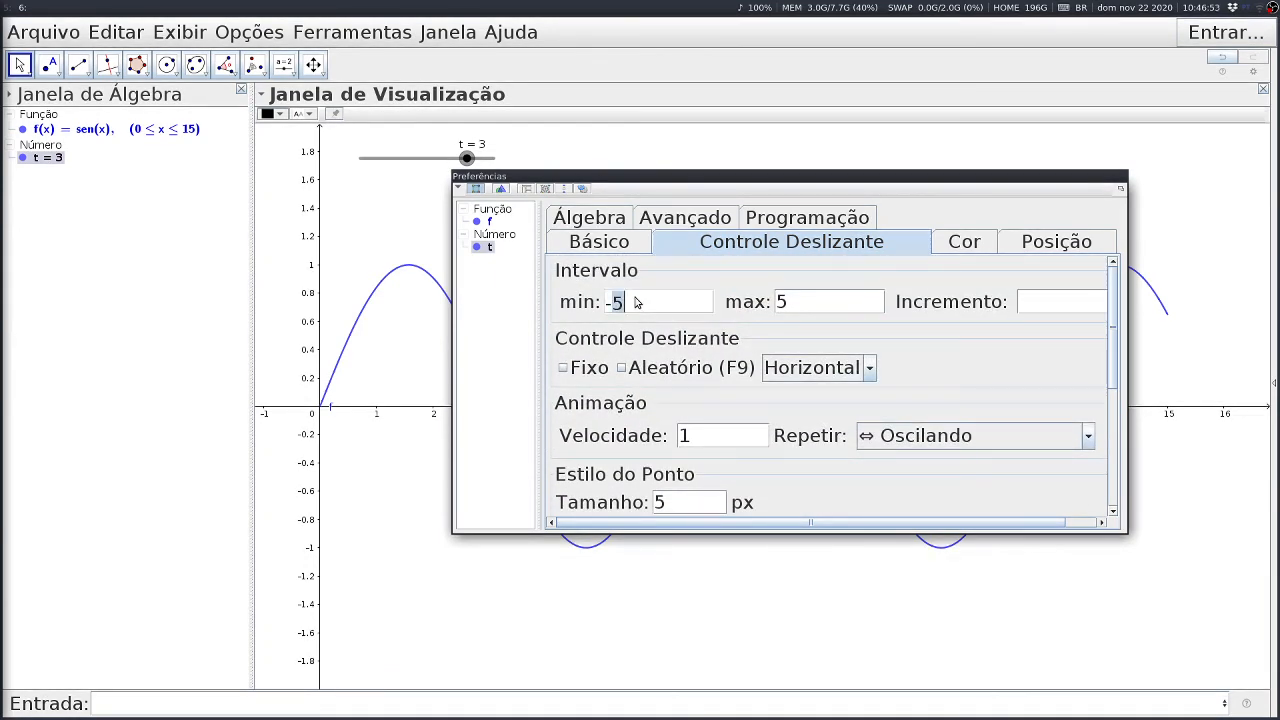
{"action": "key", "text": "BackSpace"}
{"action": "key", "text": "BackSpace"}
{"action": "key", "text": "Tab"}
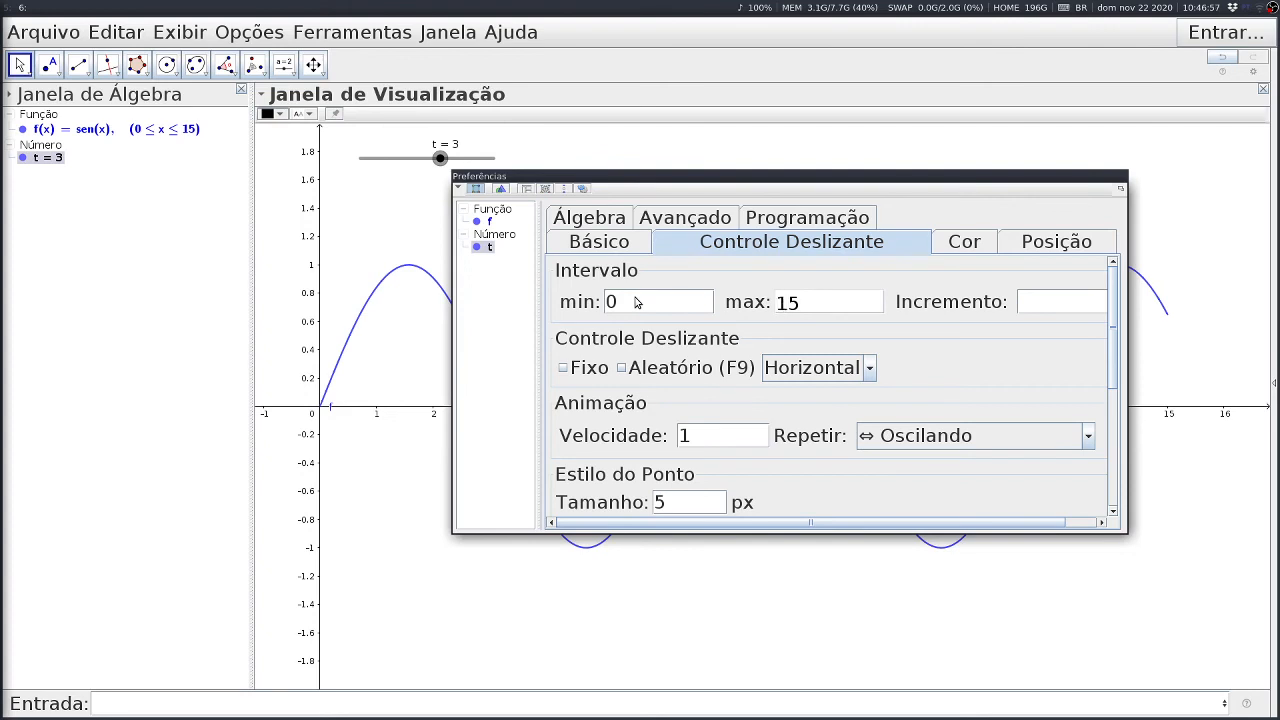
{"action": "key", "text": "Return"}
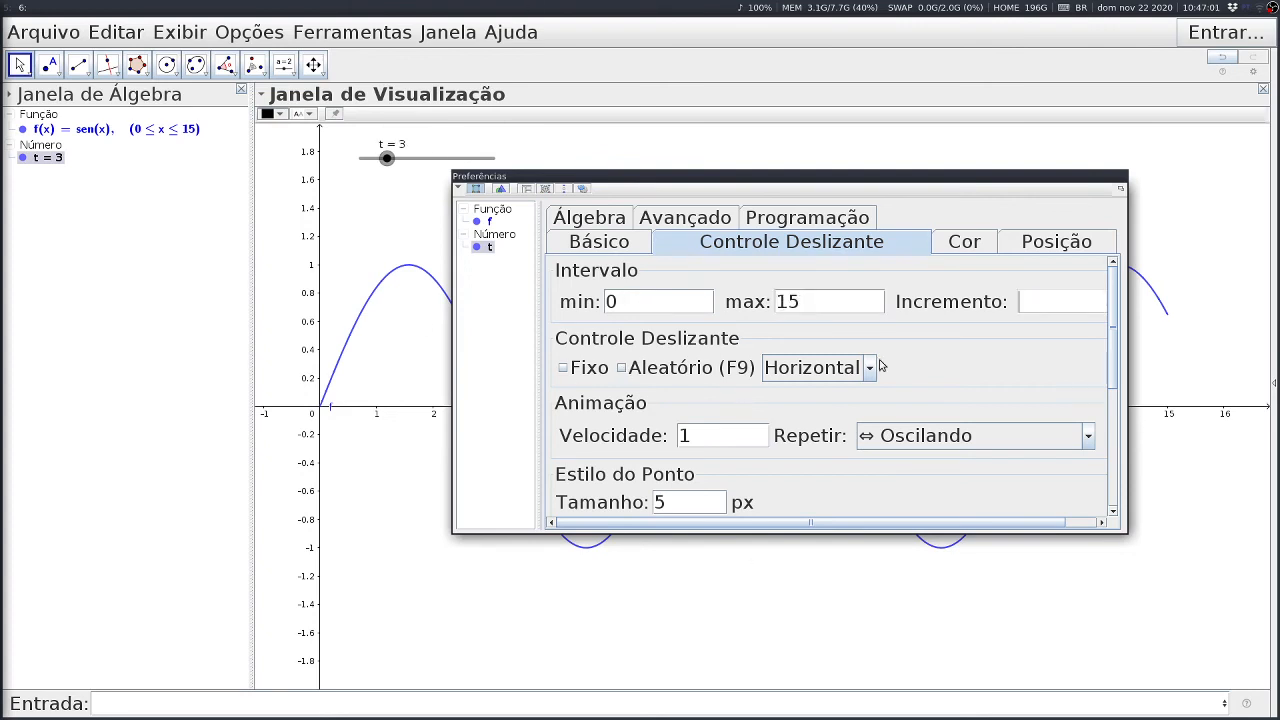
{"action": "key", "text": "Escape"}
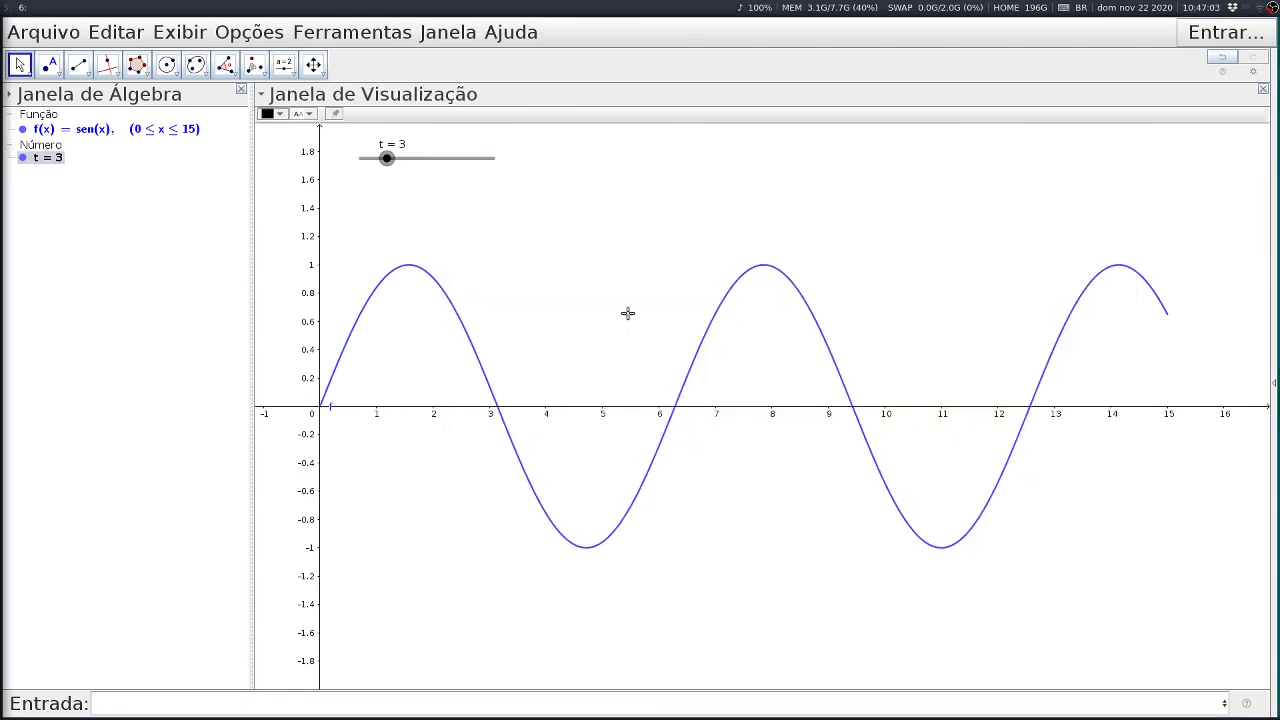
{"action": "left_click_drag", "start_coordinate": [390, 158], "coordinate": [441, 178]}
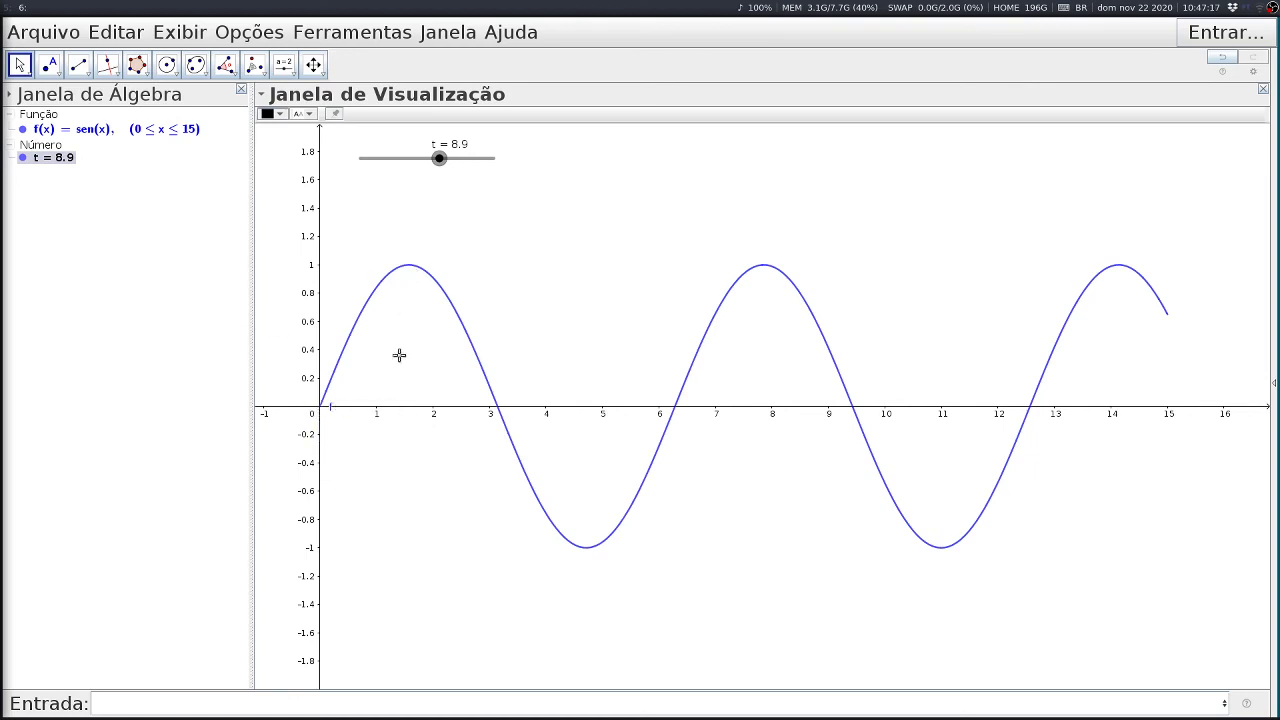
{"action": "left_click_drag", "start_coordinate": [441, 162], "coordinate": [380, 171]}
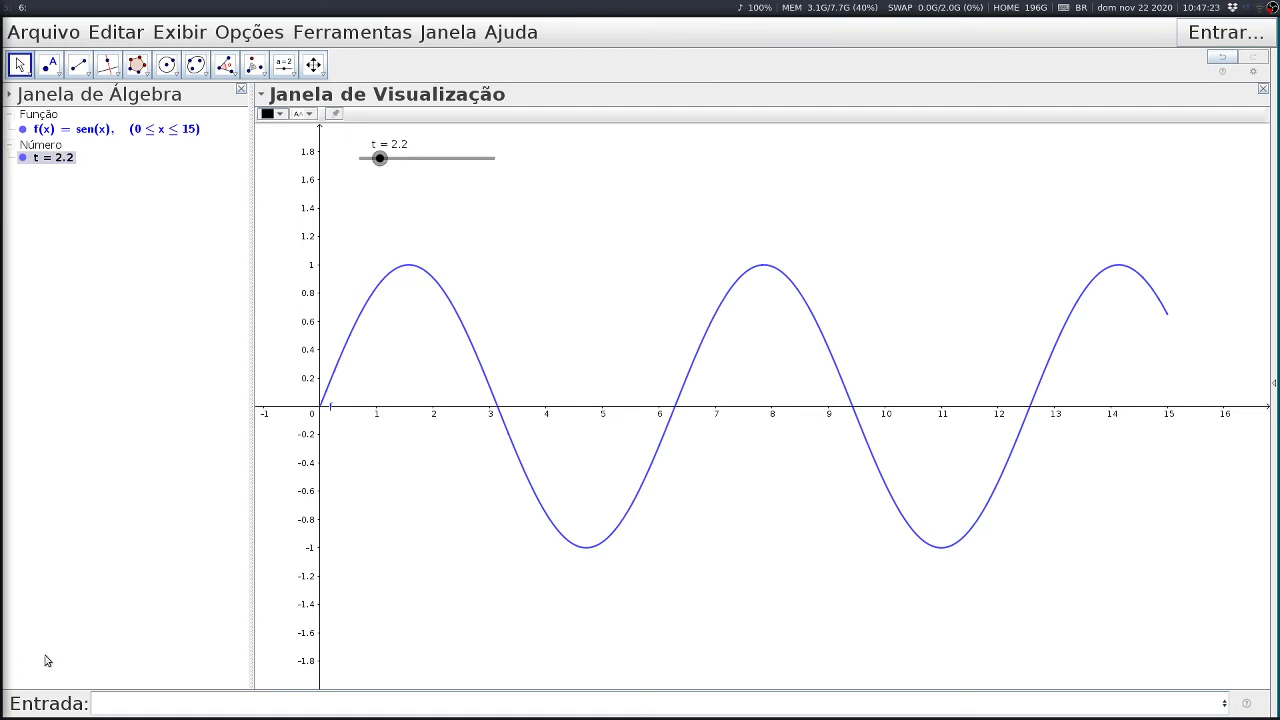
- Create the definite integral of f from 0 to t with Integral(f, 0, t)
{"action": "left_click", "coordinate": [140, 703]}
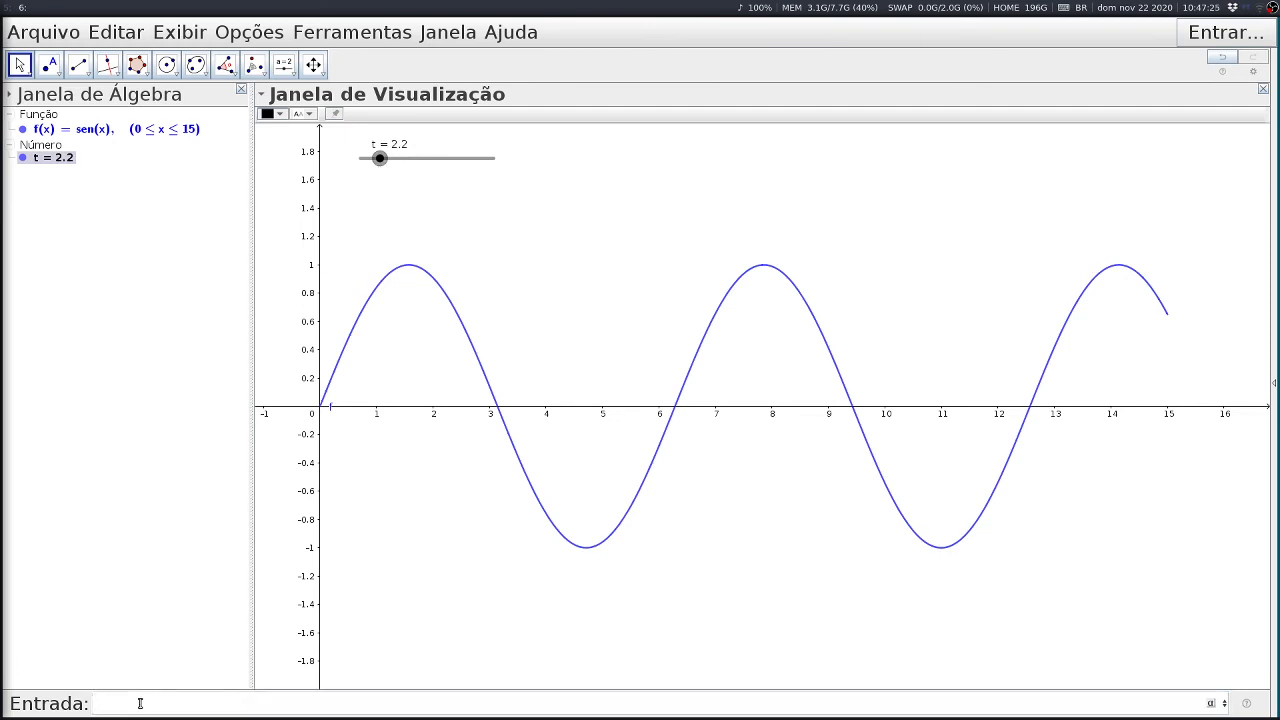
{"action": "type", "text": "int"}
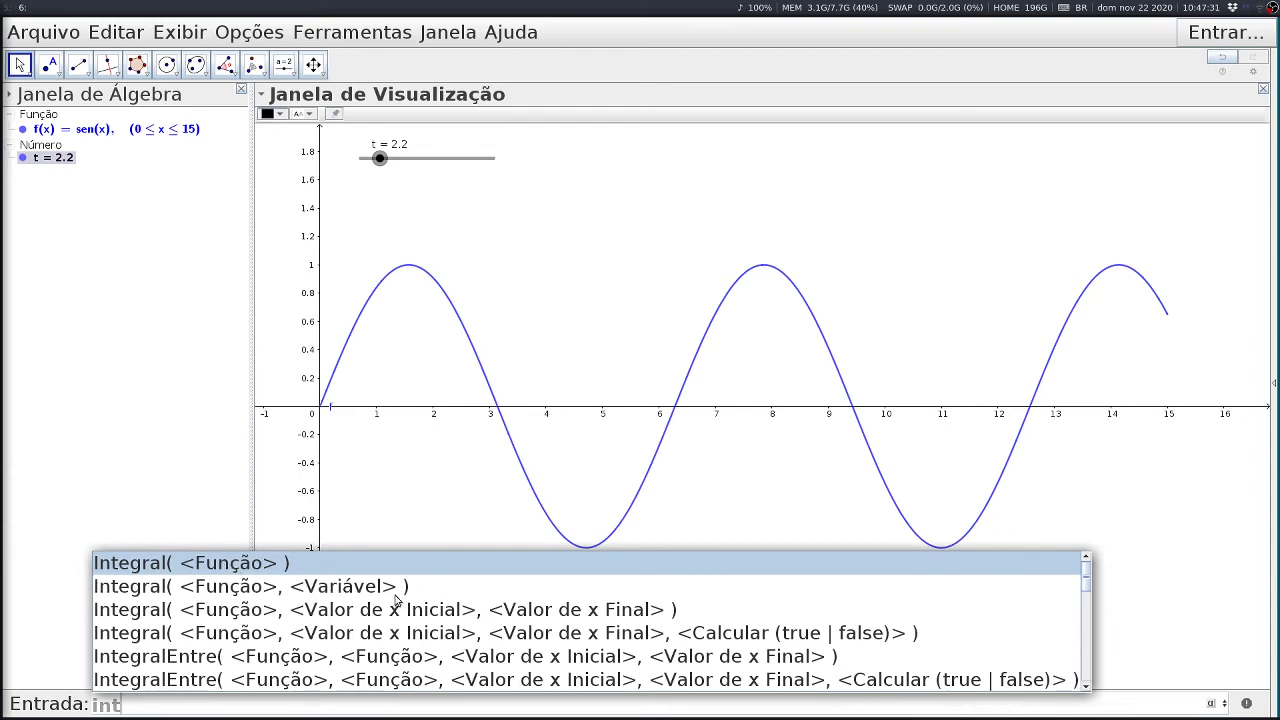
{"action": "key", "text": "Down"}
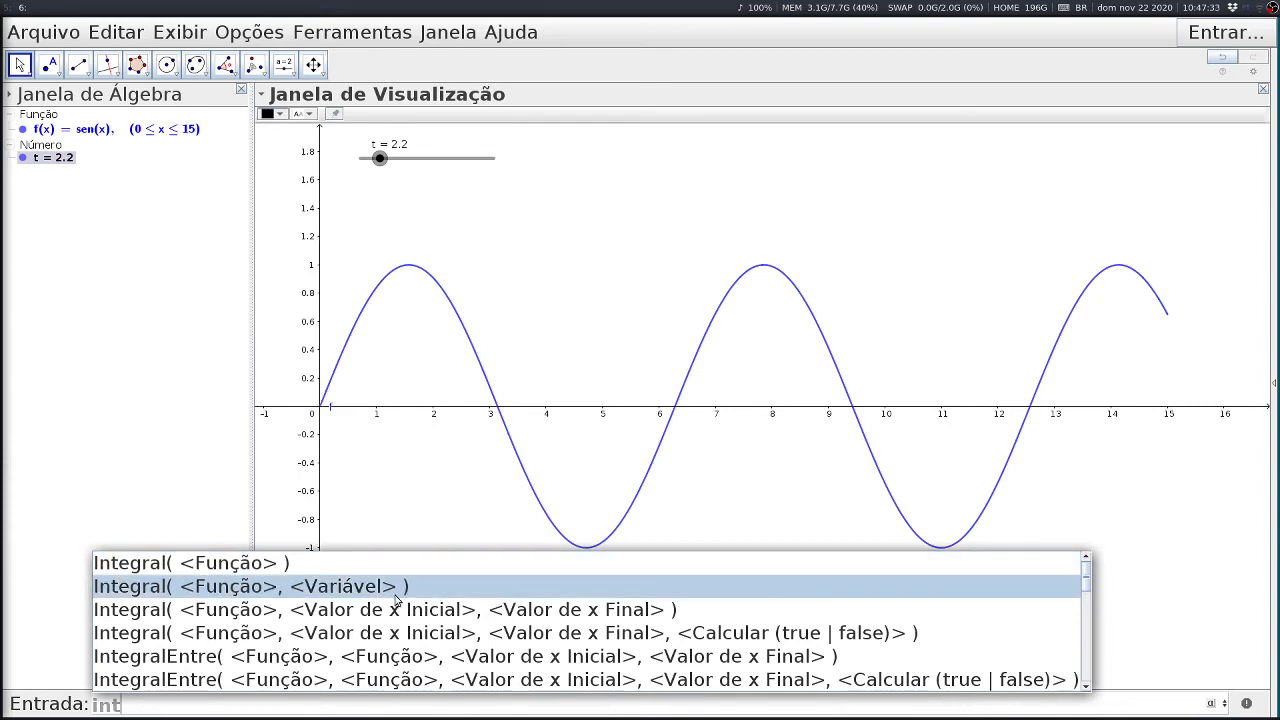
{"action": "key", "text": "Down"}
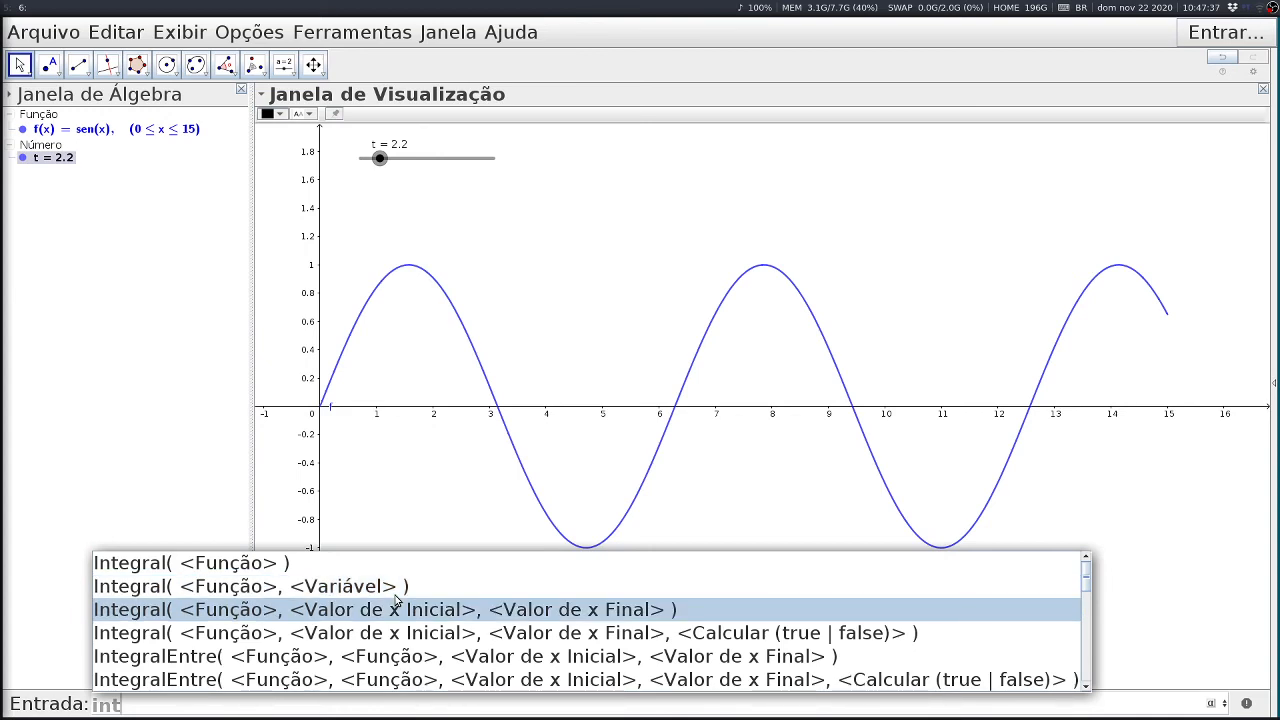
{"action": "key", "text": "Return"}
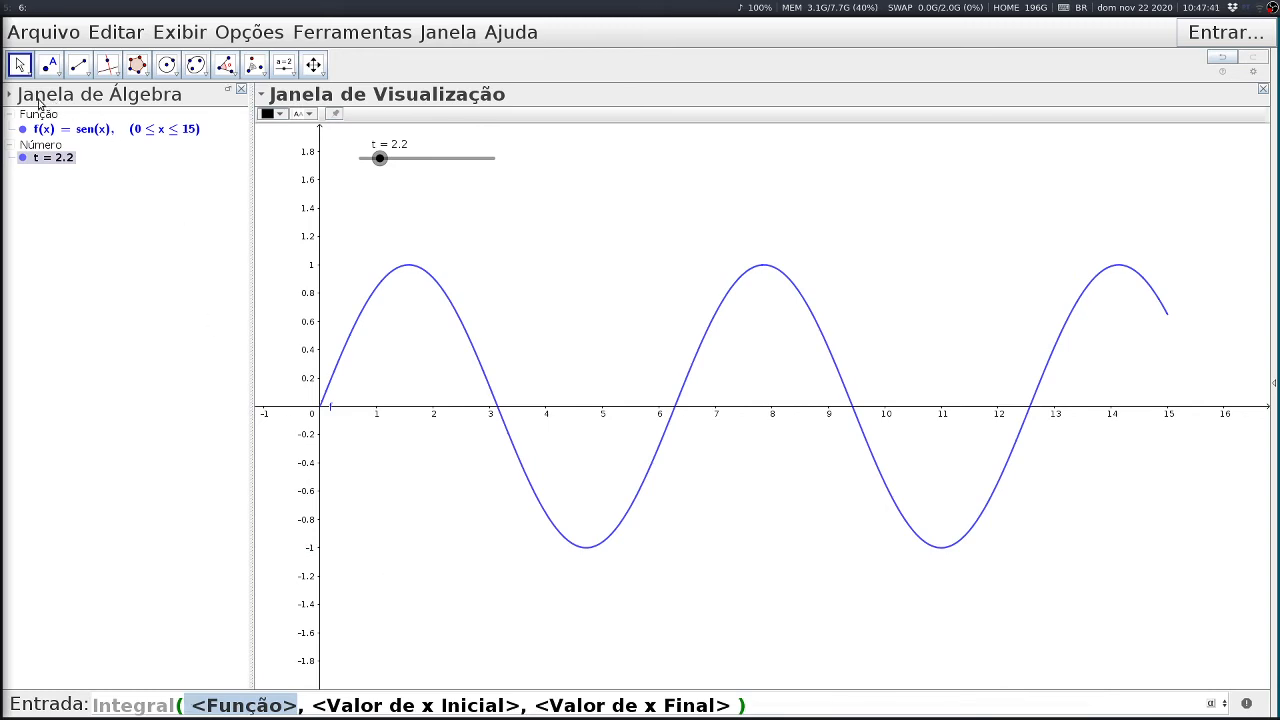
{"action": "type", "text": "f"}
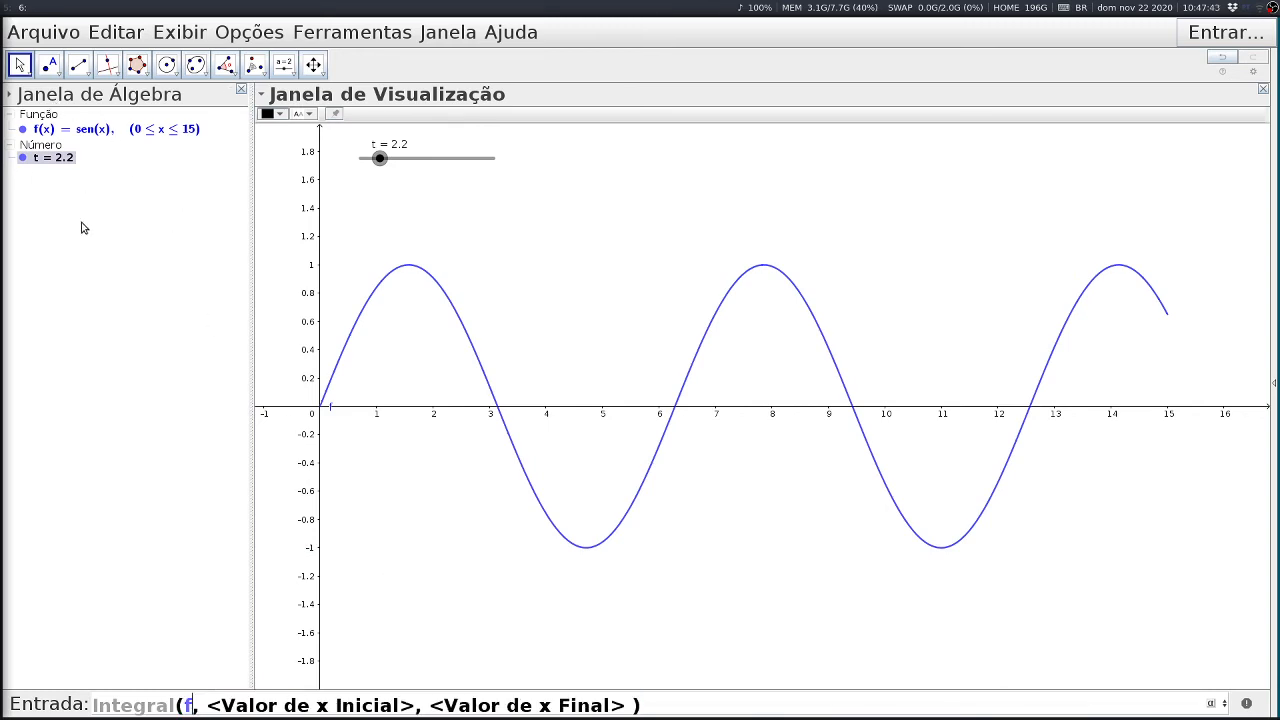
{"action": "key", "text": "Tab"}
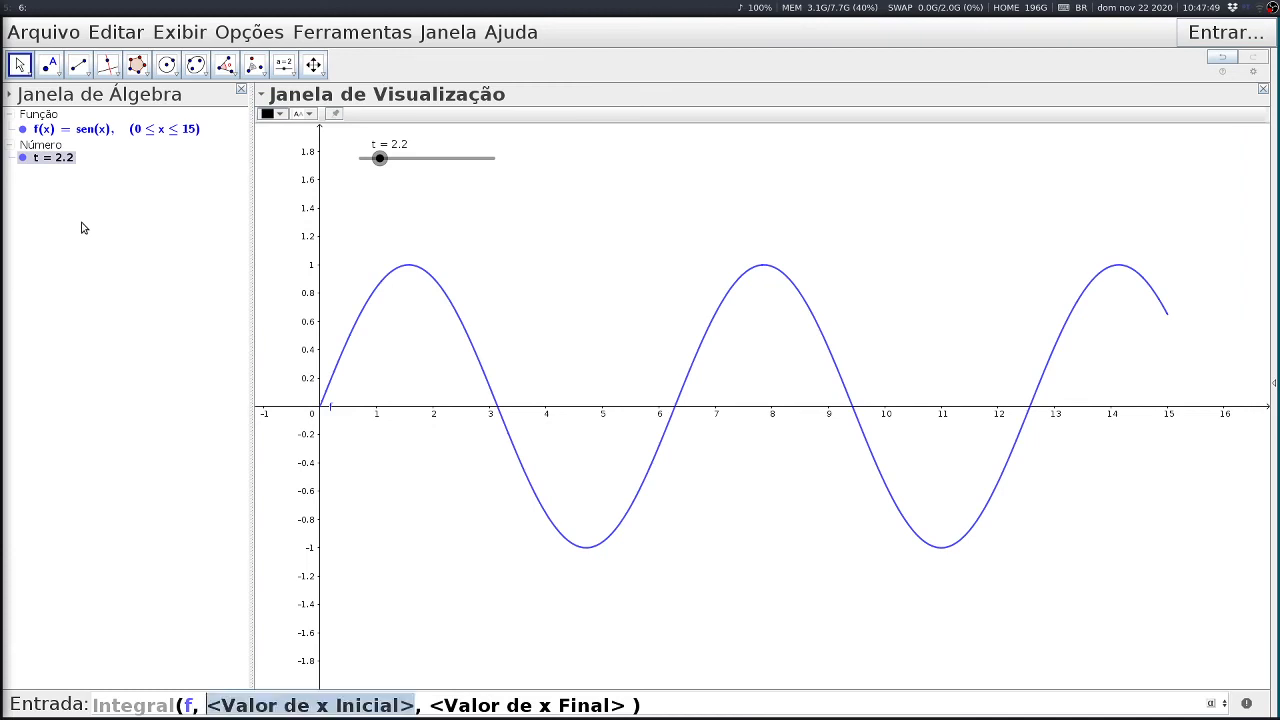
{"action": "type", "text": "0"}
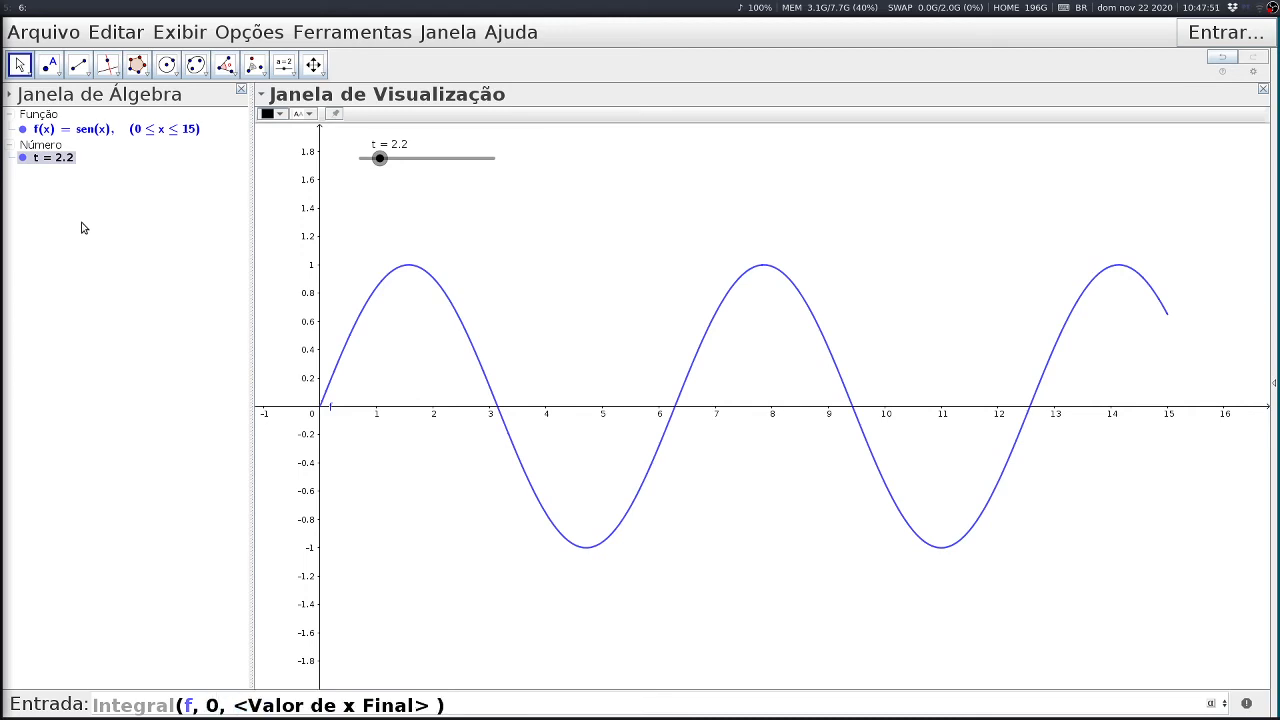
{"action": "key", "text": "Tab"}
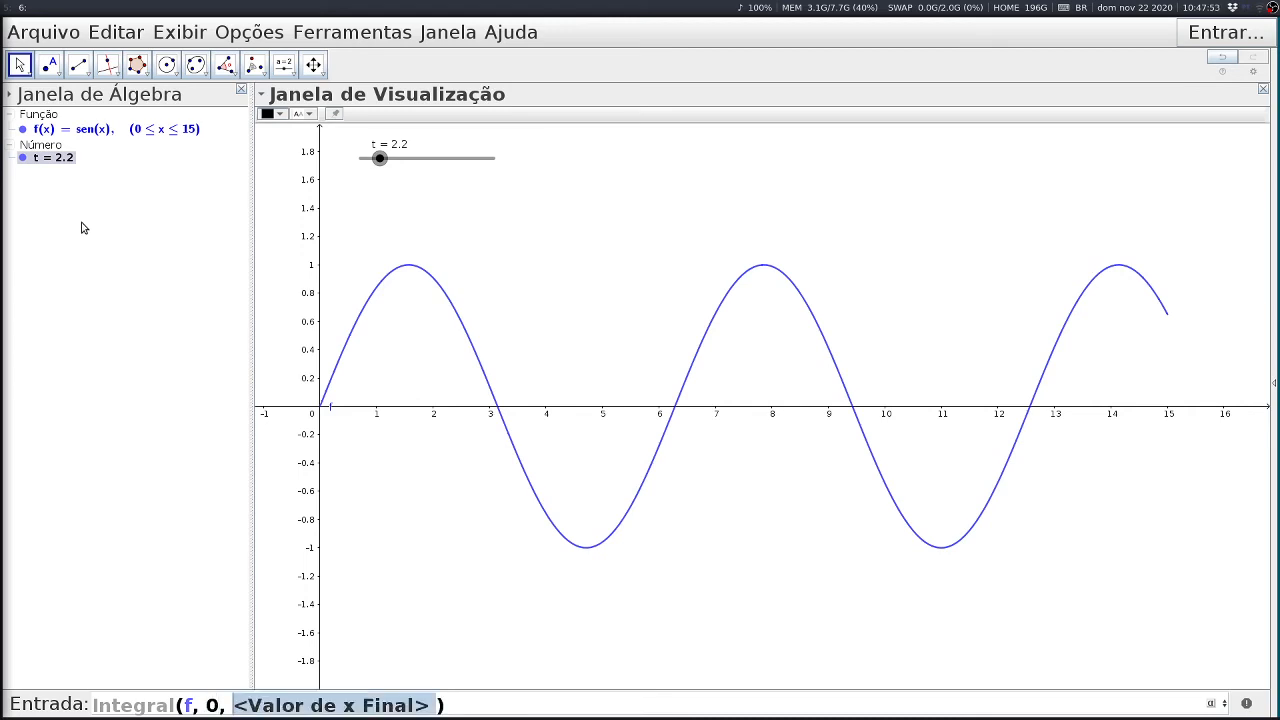
{"action": "type", "text": "tegral(f, 0, t"}
{"action": "key", "text": "Return"}
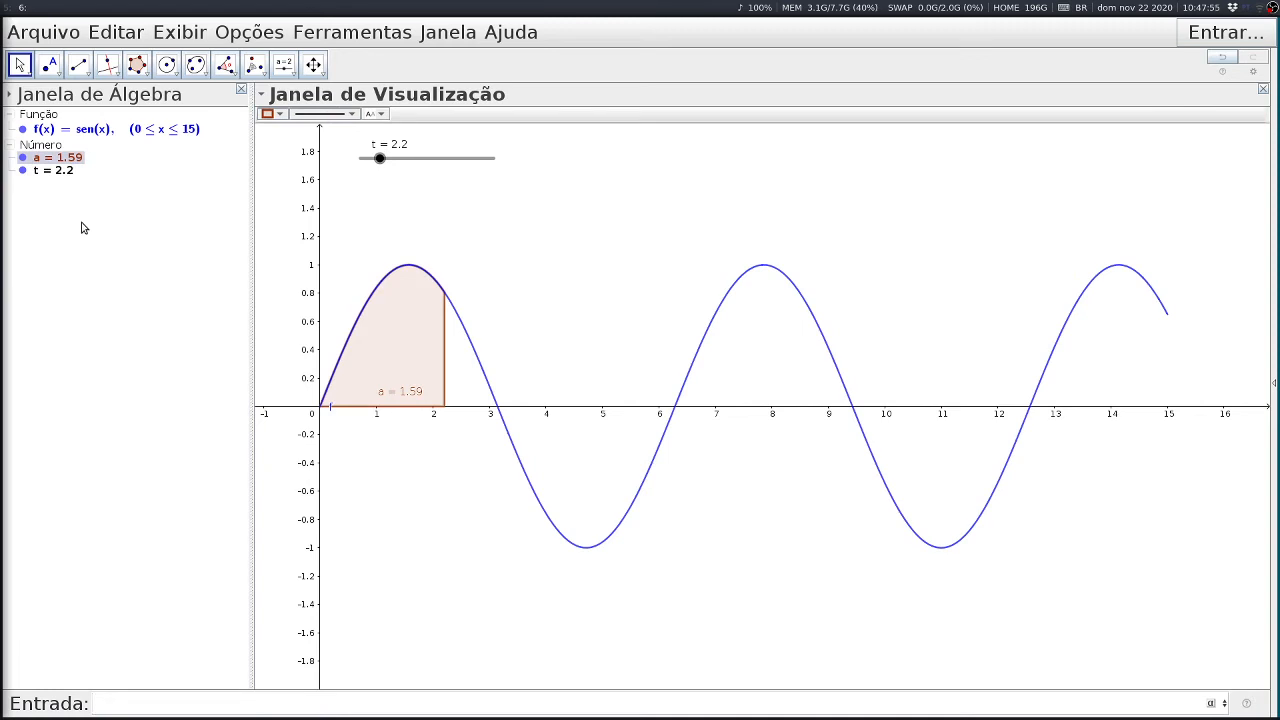
- Colour the integral's area purple with a stronger fill, move its label just below the x-axis, and deselect it
{"action": "left_click", "coordinate": [268, 113]}
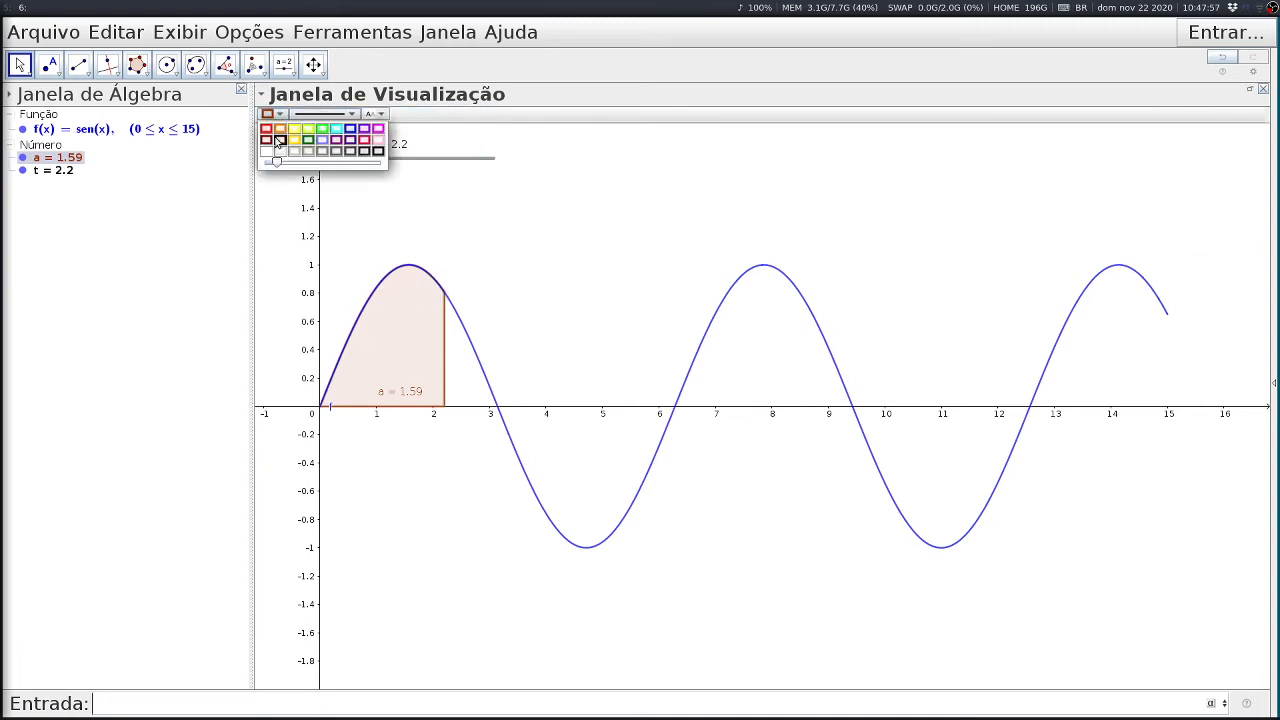
{"action": "left_click", "coordinate": [336, 141]}
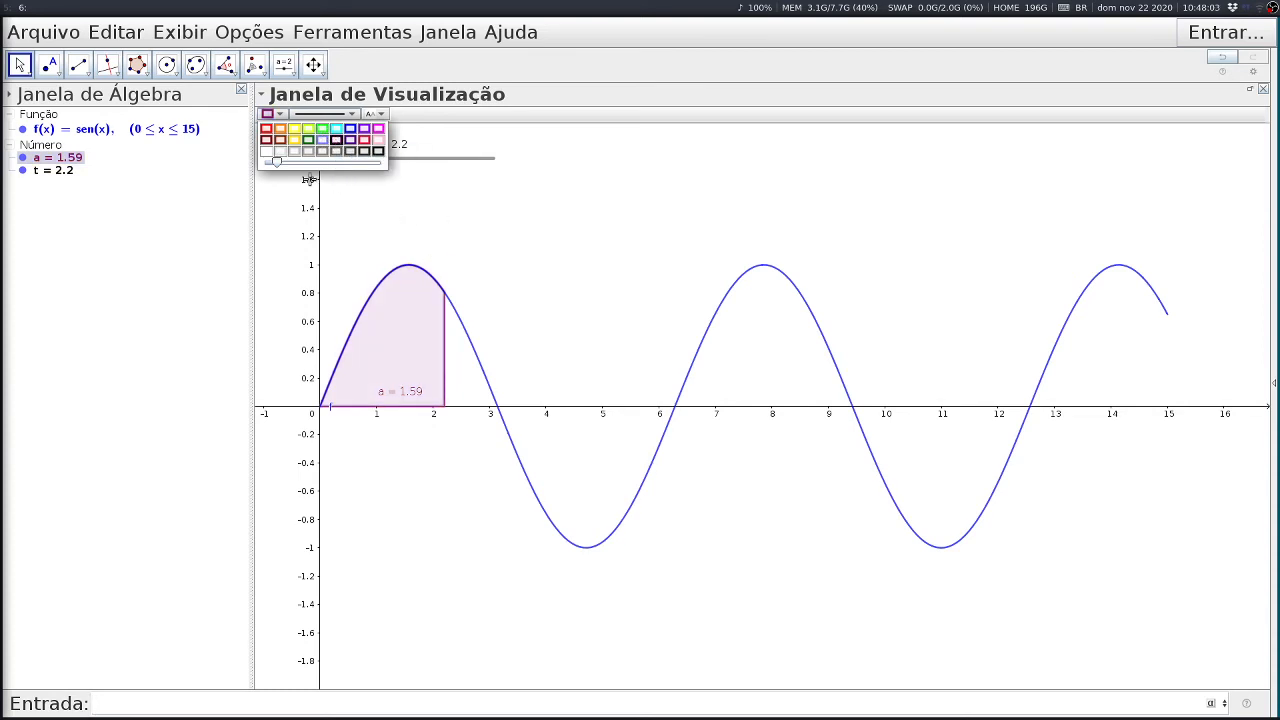
{"action": "left_click_drag", "start_coordinate": [276, 160], "coordinate": [302, 163]}
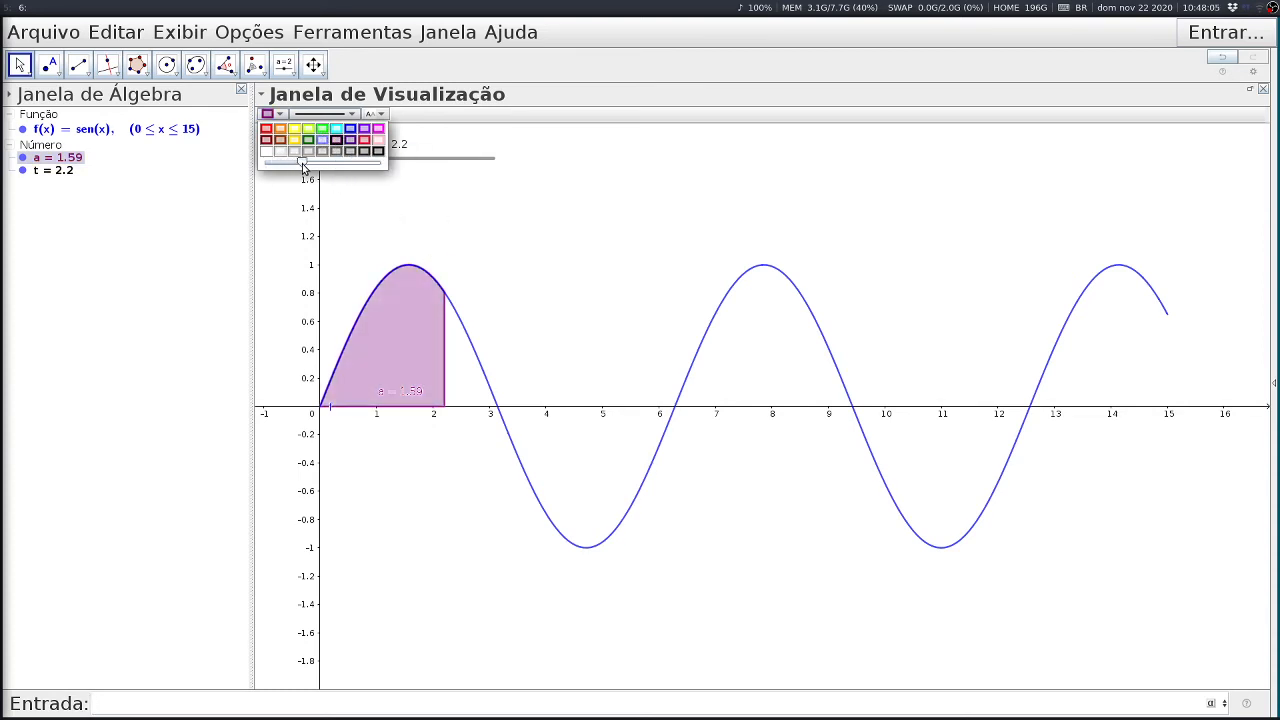
{"action": "left_click_drag", "start_coordinate": [405, 391], "coordinate": [393, 434]}
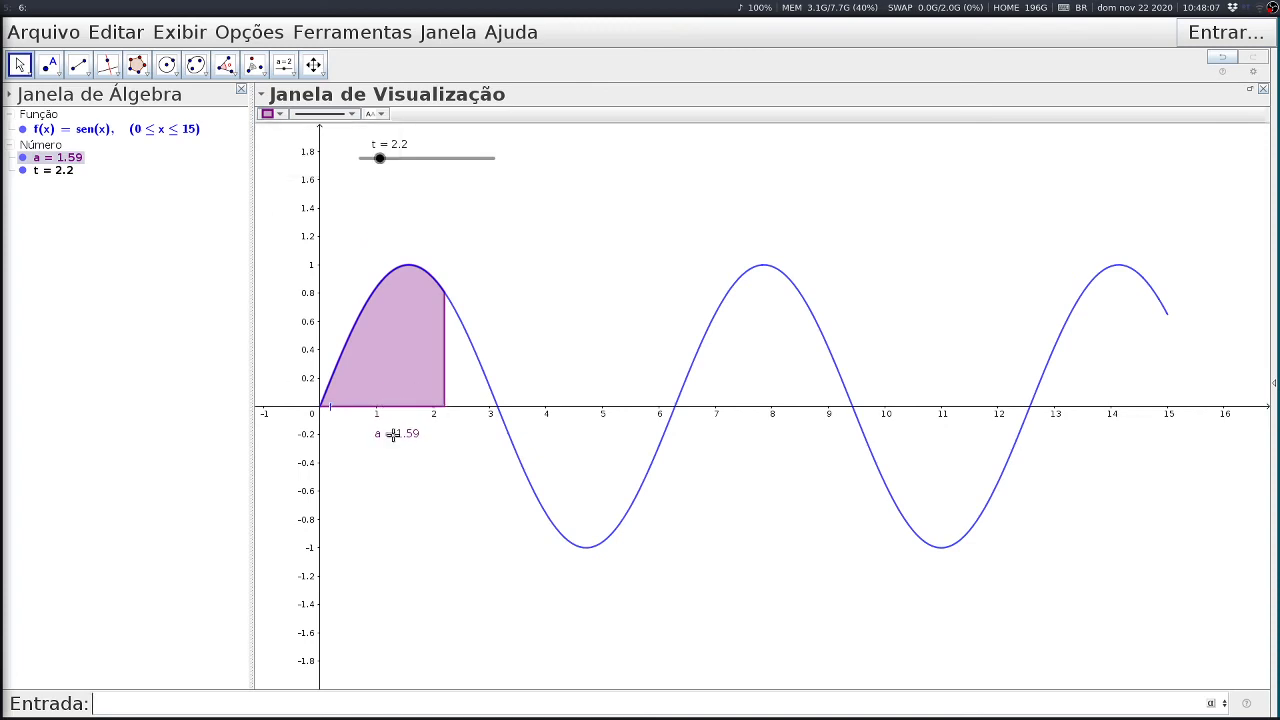
{"action": "left_click", "coordinate": [475, 236]}
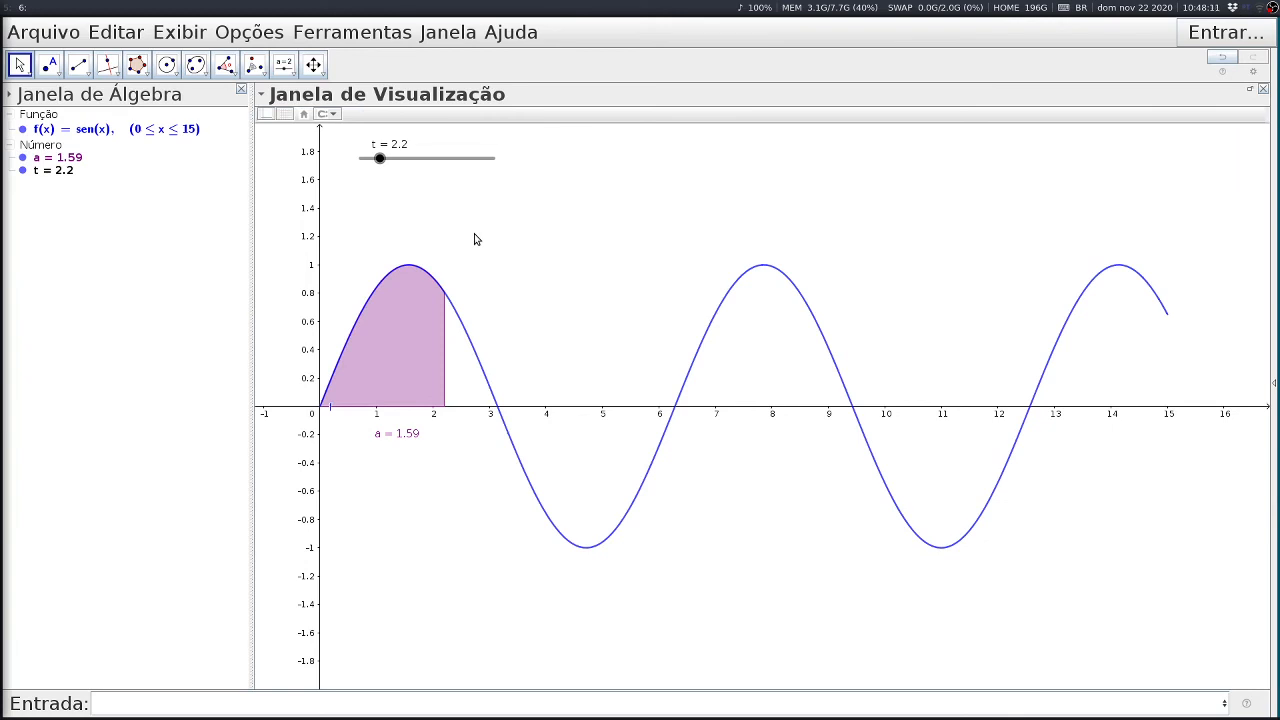
- Move slider t to 5.2 and start its animation
{"action": "mouse_move", "coordinate": [385, 167]}
{"action": "left_mouse_down"}
{"action": "mouse_move", "coordinate": [358, 164]}
{"action": "mouse_move", "coordinate": [513, 182]}
{"action": "mouse_move", "coordinate": [360, 194]}
{"action": "mouse_move", "coordinate": [394, 194]}
{"action": "mouse_move", "coordinate": [406, 167]}
{"action": "left_mouse_up"}
{"action": "right_click", "coordinate": [408, 160]}
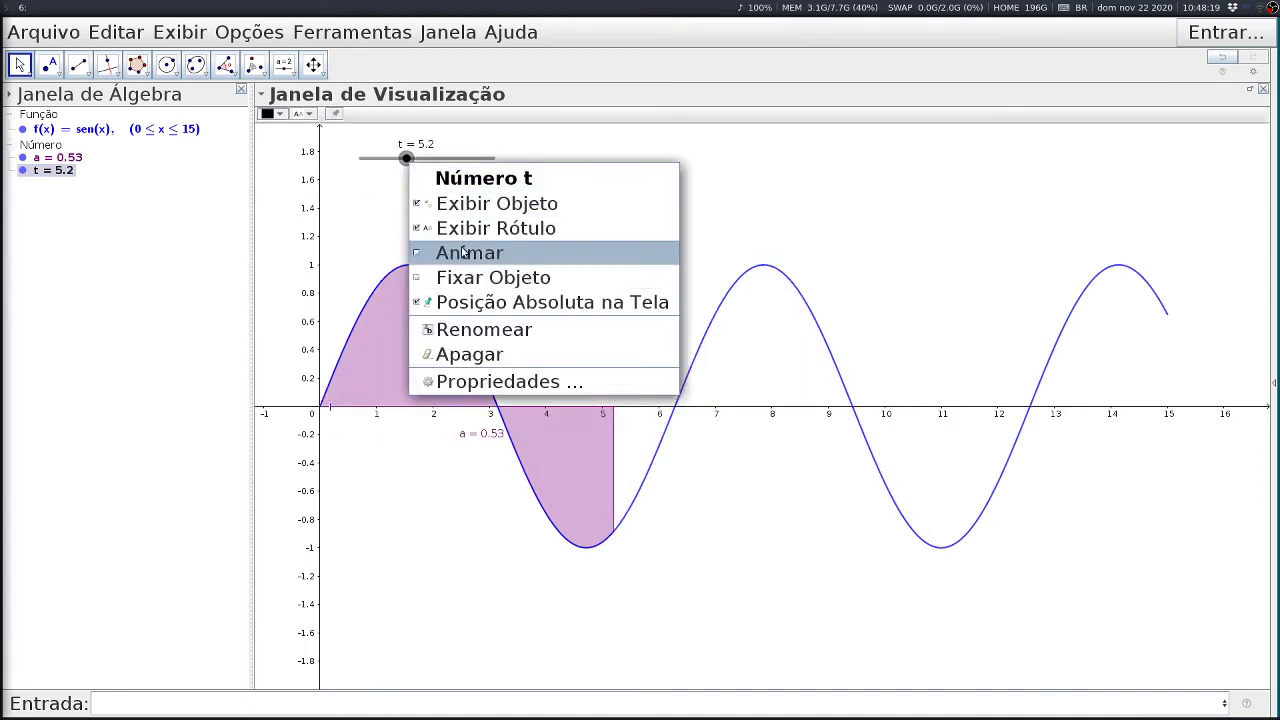
{"action": "left_click", "coordinate": [462, 250]}
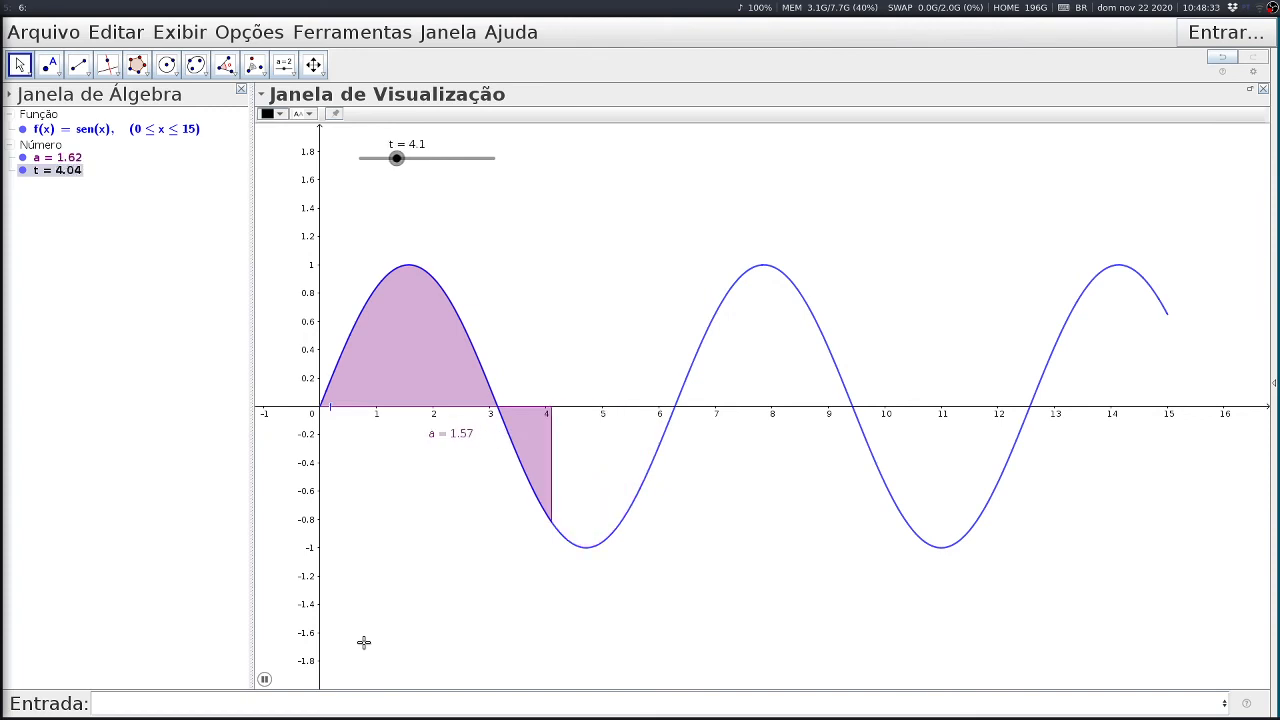
- Create a second integral, Integral(f, t, 15), by reusing and editing the previous integral entry from the input history
{"action": "left_click", "coordinate": [124, 702]}
{"action": "key", "text": "Up"}
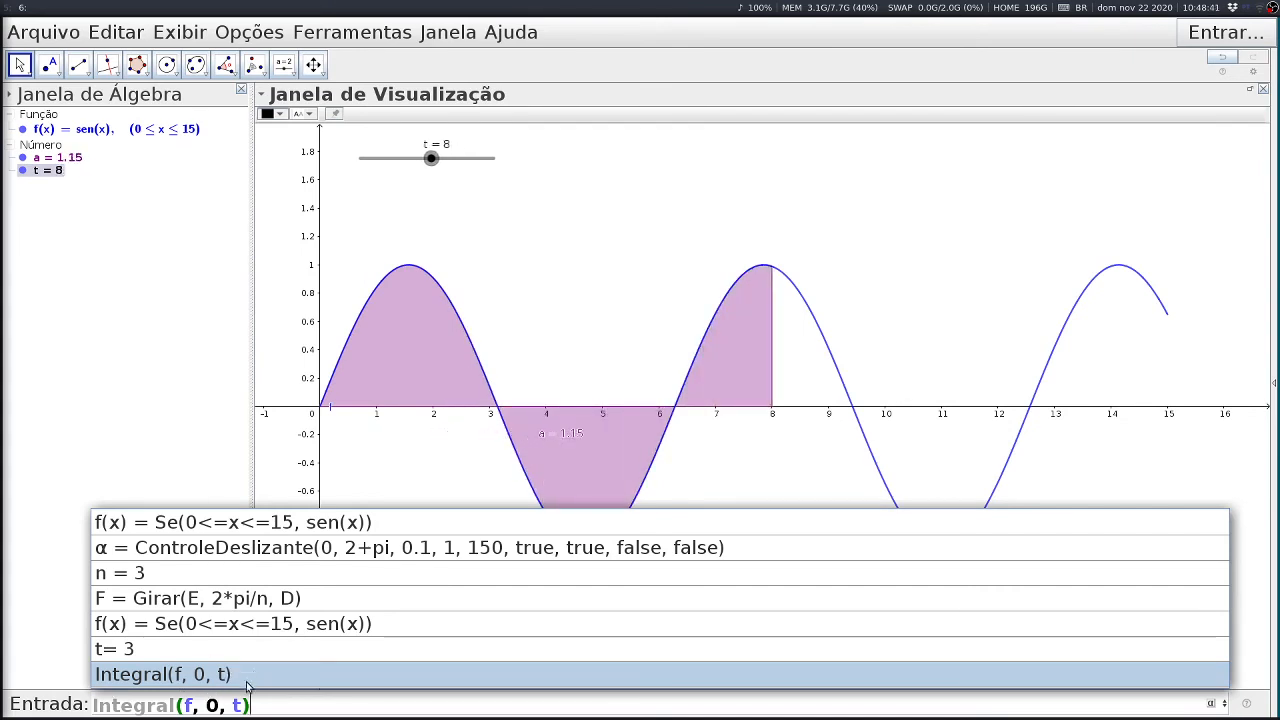
{"action": "left_click", "coordinate": [222, 708]}
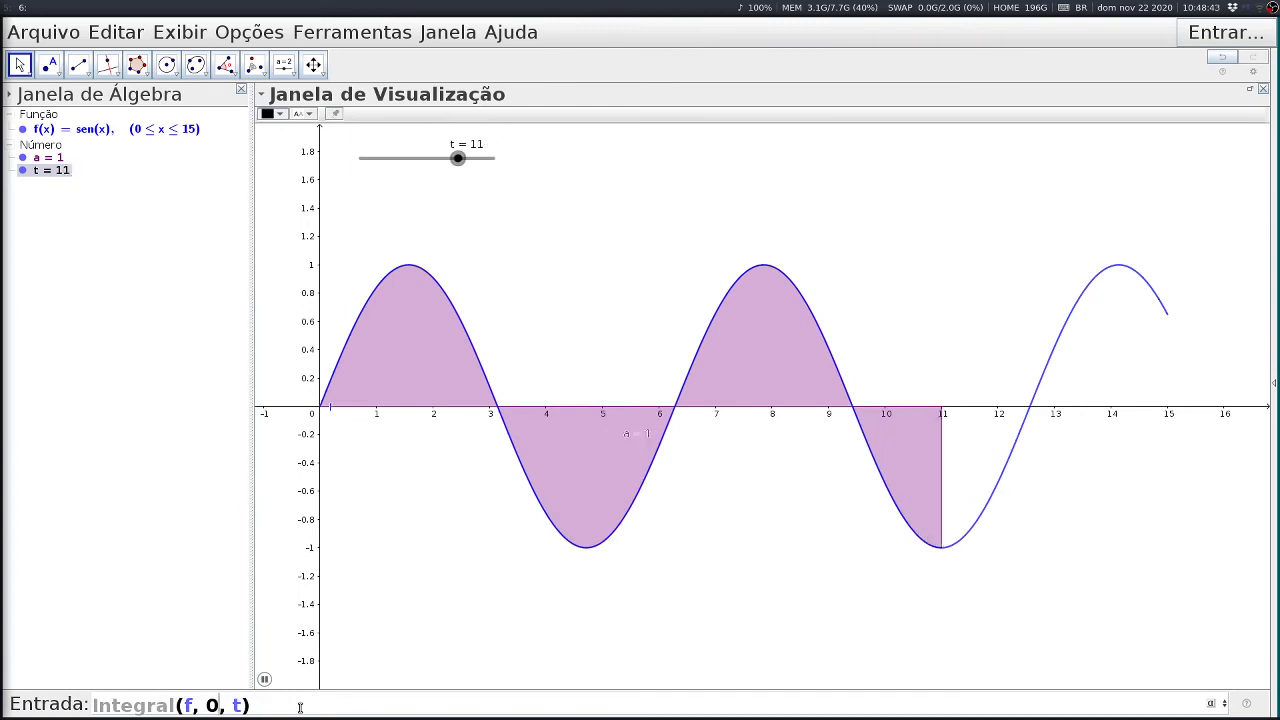
{"action": "key", "text": "BackSpace"}
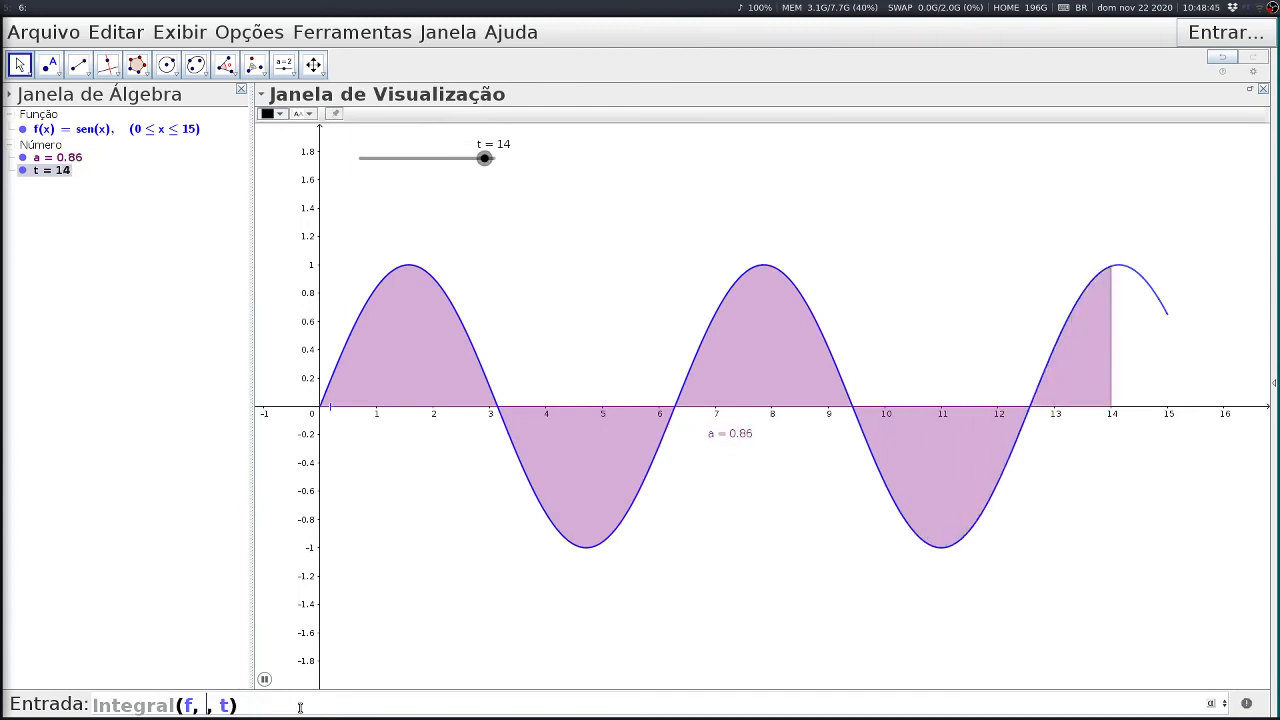
{"action": "type", "text": "t"}
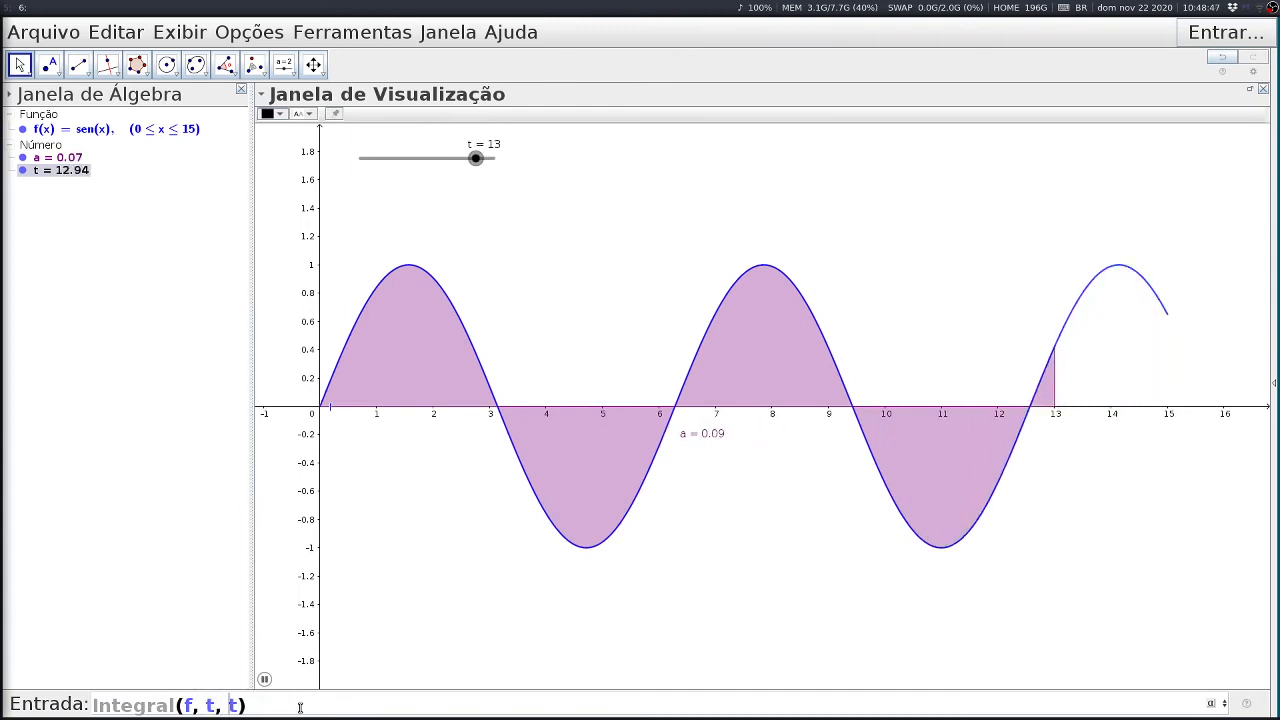
{"action": "key", "text": "Right"}
{"action": "key", "text": "Right"}
{"action": "key", "text": "Right"}
{"action": "key", "text": "BackSpace"}
{"action": "type", "text": "15"}
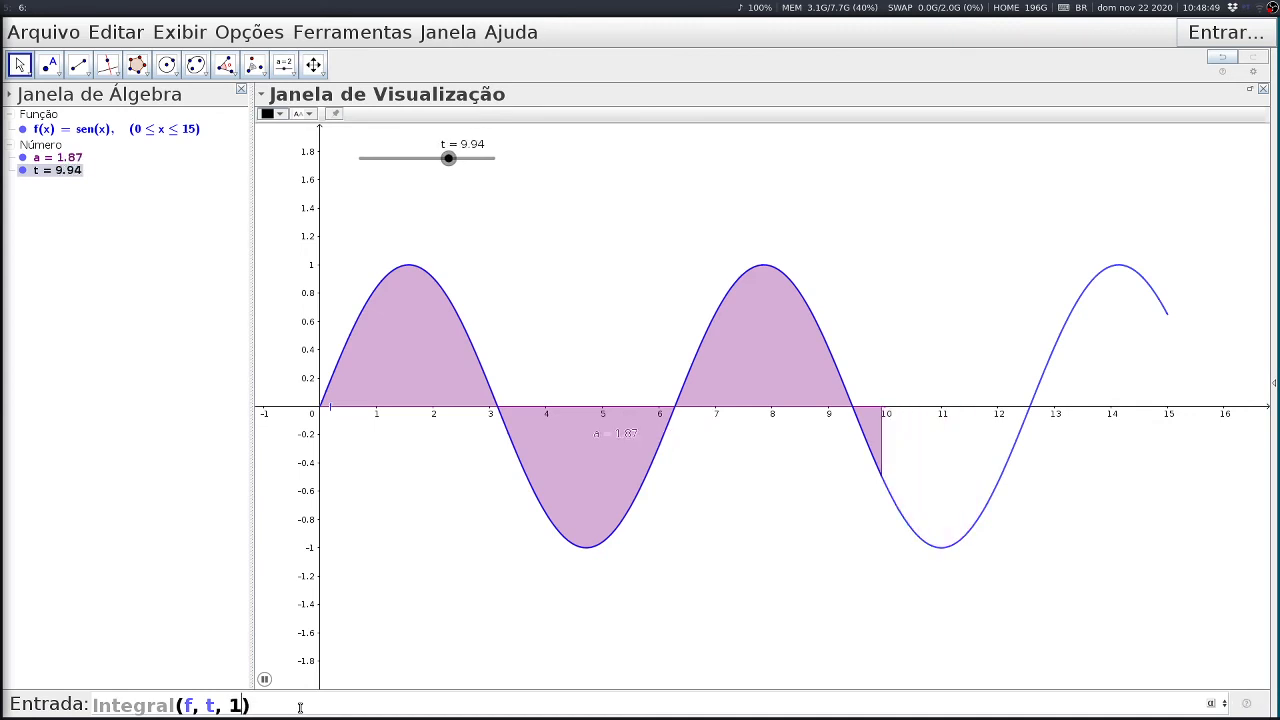
{"action": "key", "text": "Return"}
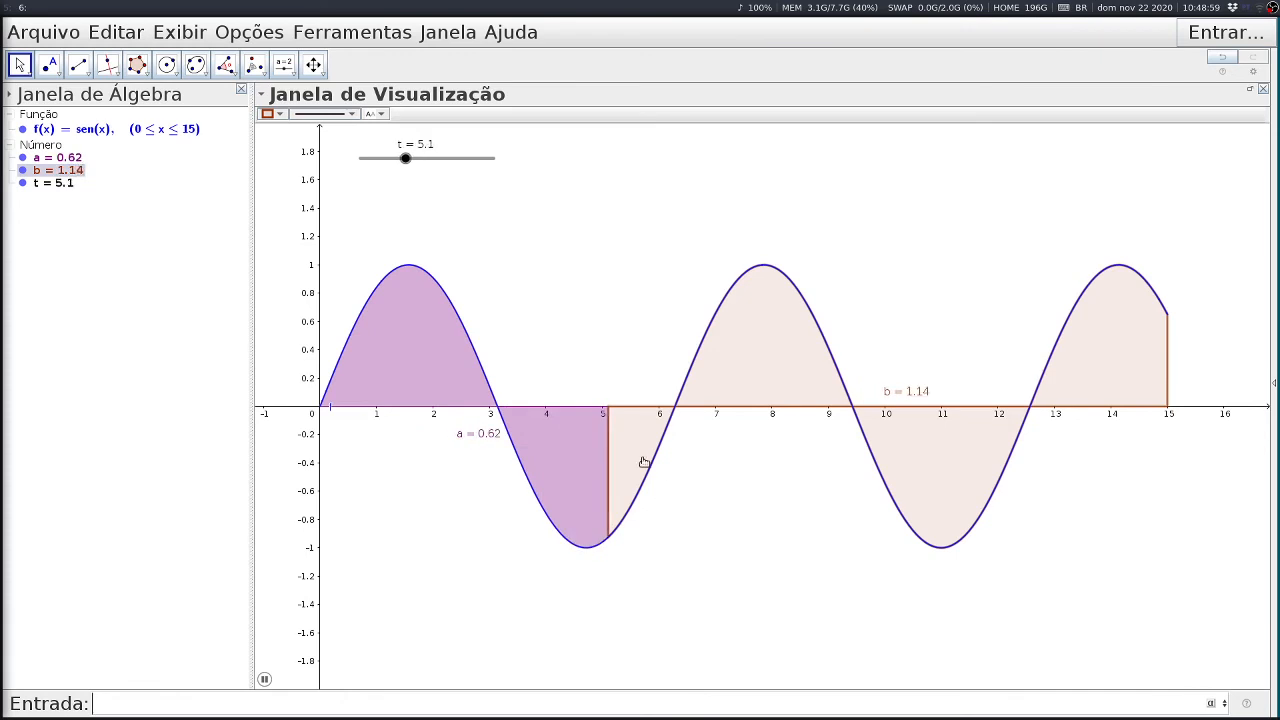
- Colour the area of the integral from t to 15 dark green and deselect it
{"action": "right_click", "coordinate": [1102, 354]}
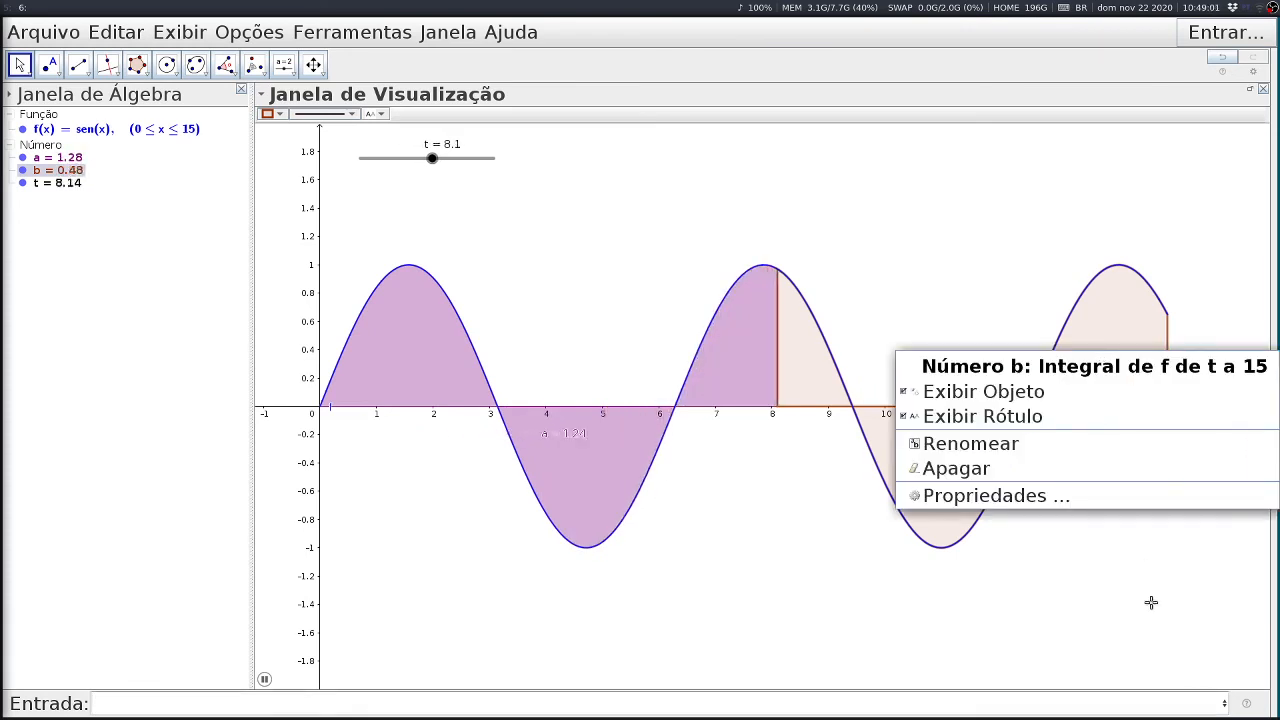
{"action": "left_click", "coordinate": [1140, 363]}
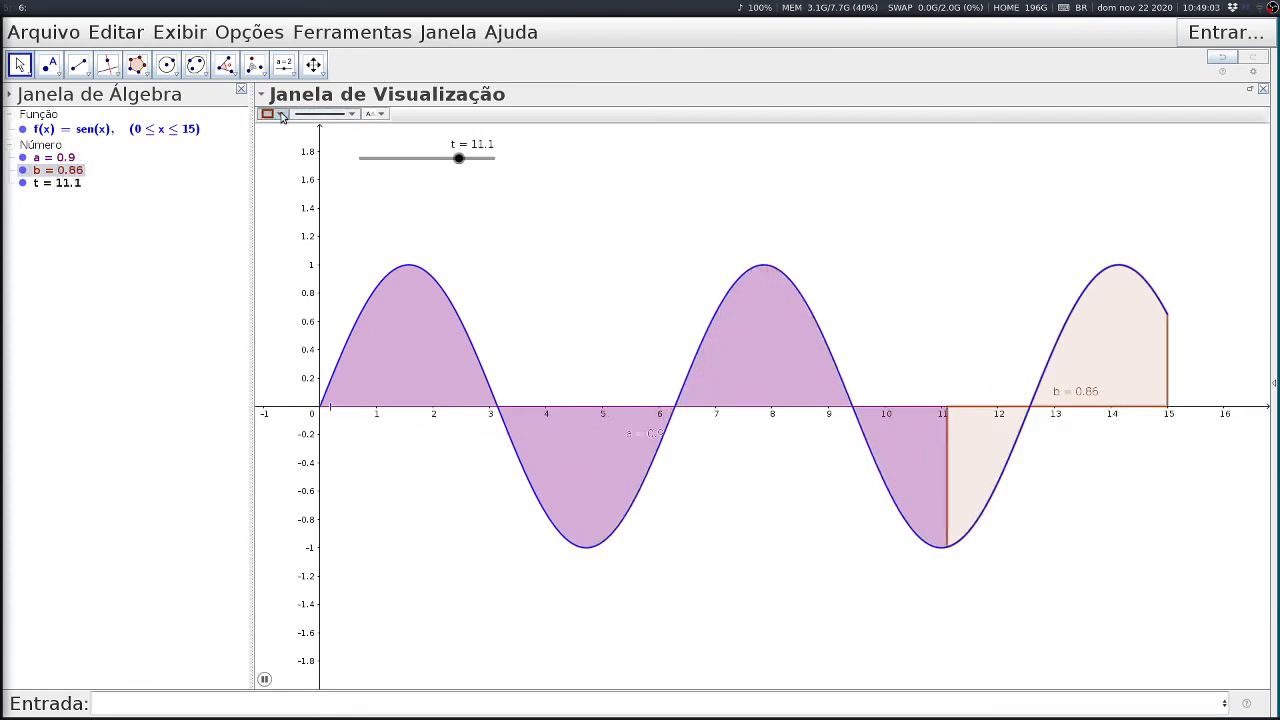
{"action": "left_click", "coordinate": [270, 113]}
{"action": "left_click", "coordinate": [308, 139]}
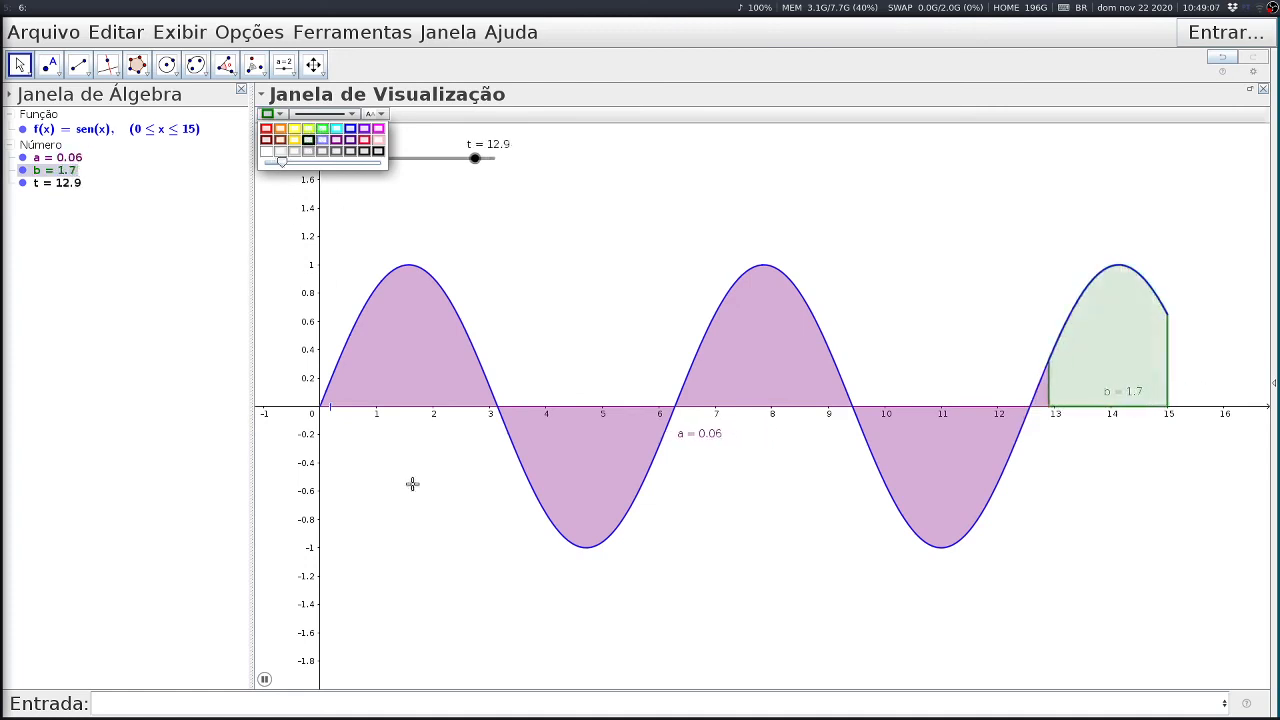
{"action": "left_click", "coordinate": [444, 574]}
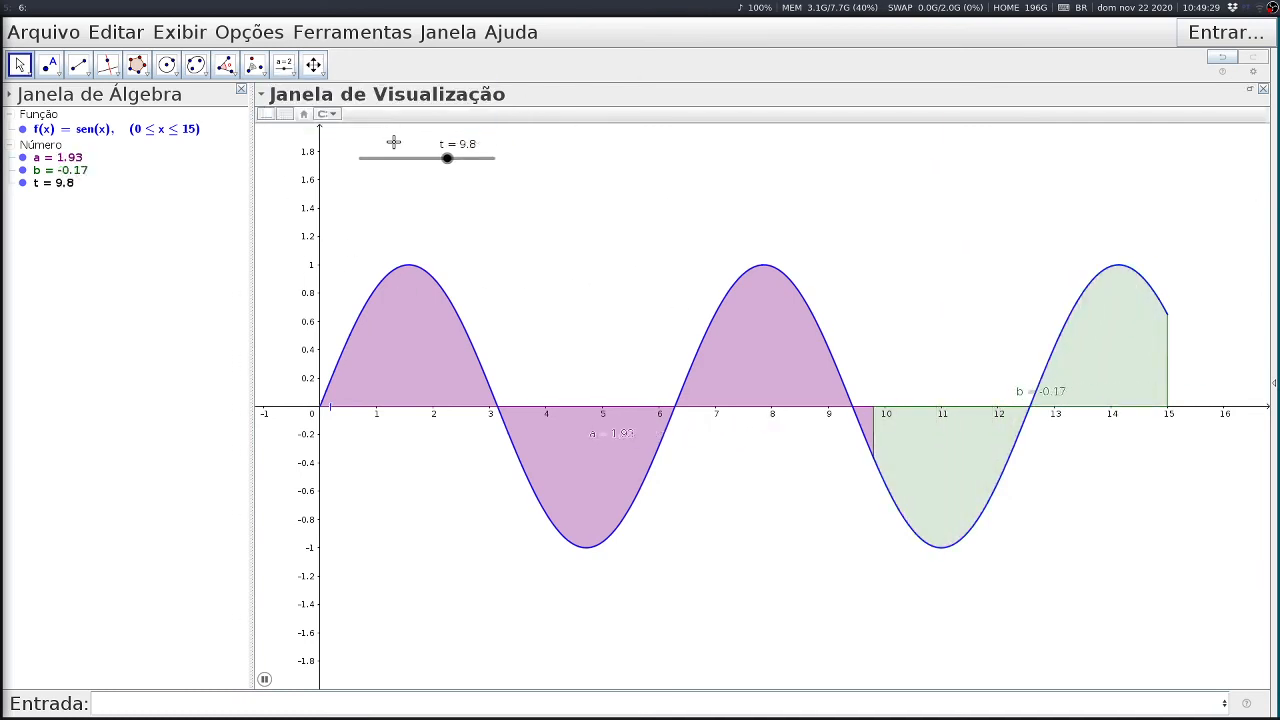
- Stop the animation of slider t and restart it from t = 4.3
{"action": "right_click", "coordinate": [443, 162]}
{"action": "left_click", "coordinate": [494, 254]}
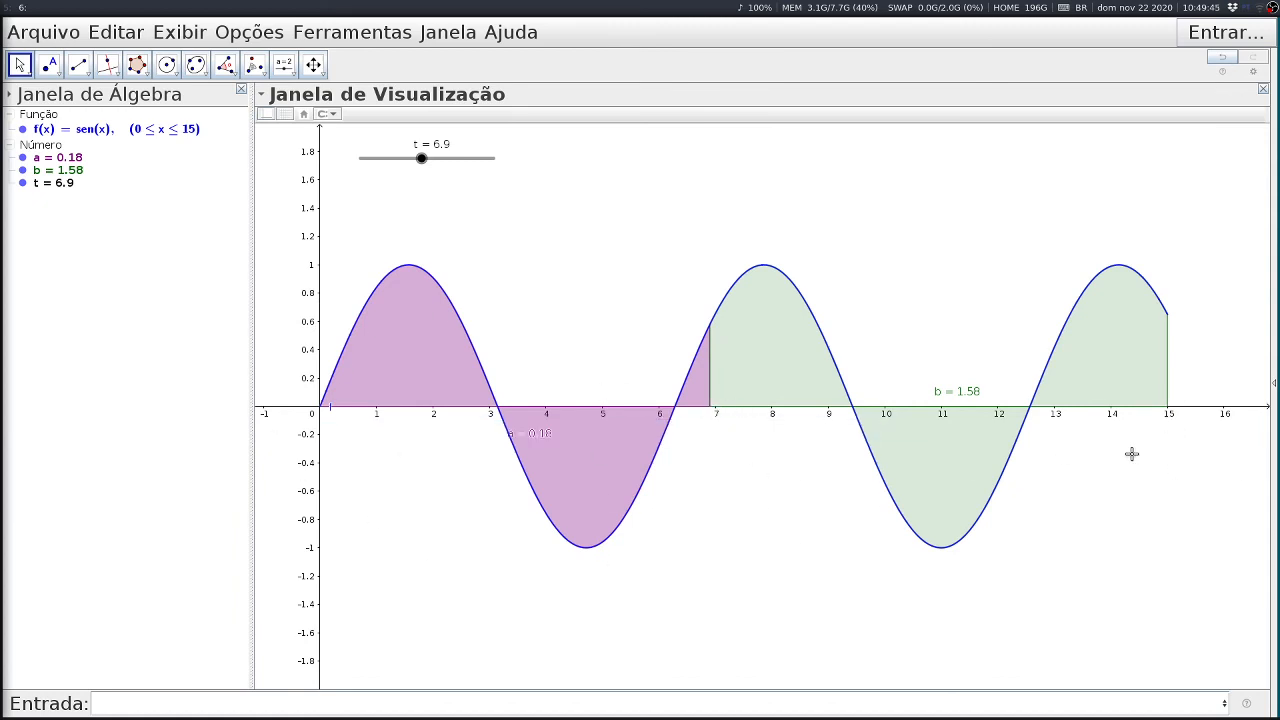
{"action": "mouse_move", "coordinate": [421, 162]}
{"action": "left_mouse_down"}
{"action": "mouse_move", "coordinate": [366, 163]}
{"action": "mouse_move", "coordinate": [494, 191]}
{"action": "mouse_move", "coordinate": [399, 185]}
{"action": "left_mouse_up"}
{"action": "right_click", "coordinate": [401, 163]}
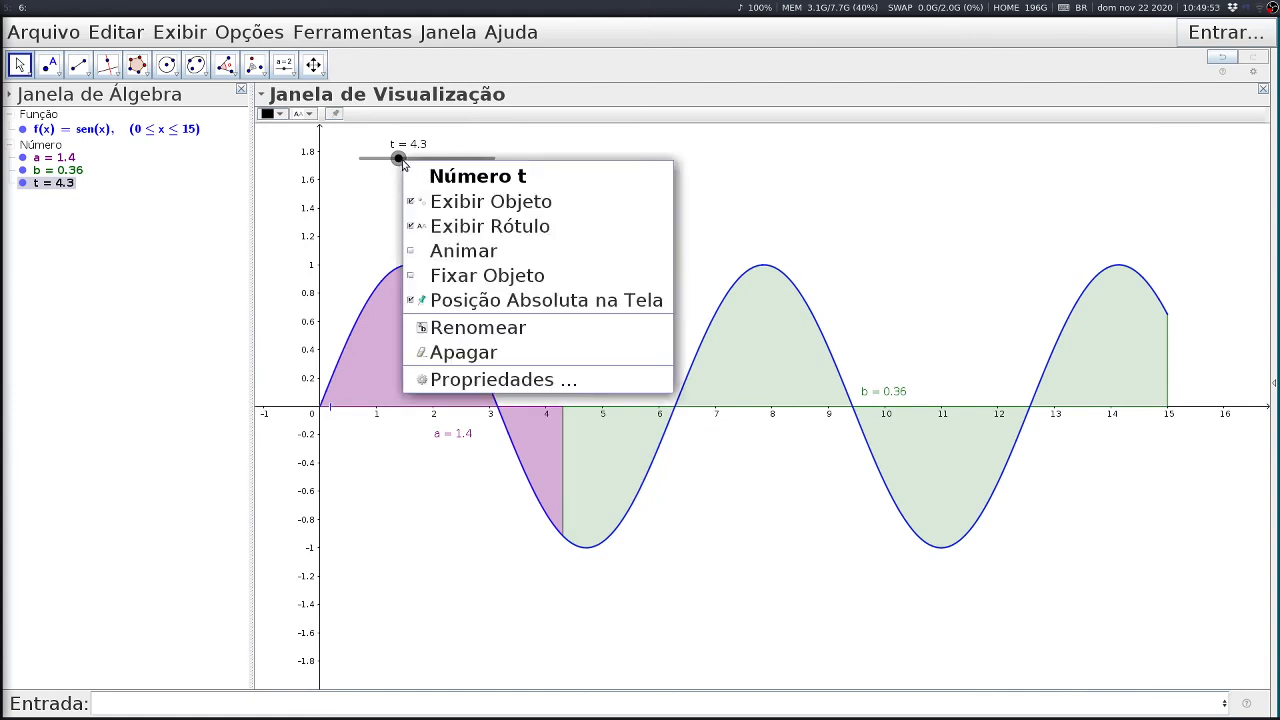
{"action": "left_click", "coordinate": [445, 249]}
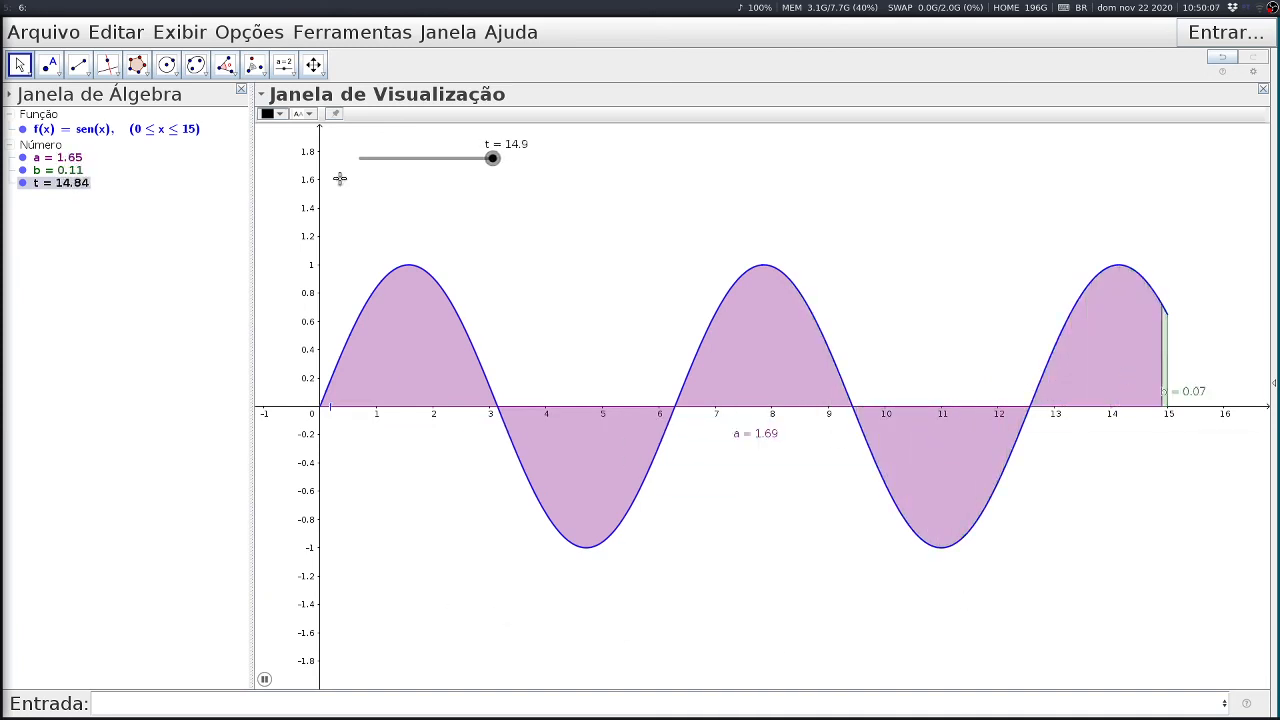
- Insert a dynamic text above the curve reading "Integral = a+b", with a and b linked to the two integral objects
{"action": "left_click", "coordinate": [293, 76]}
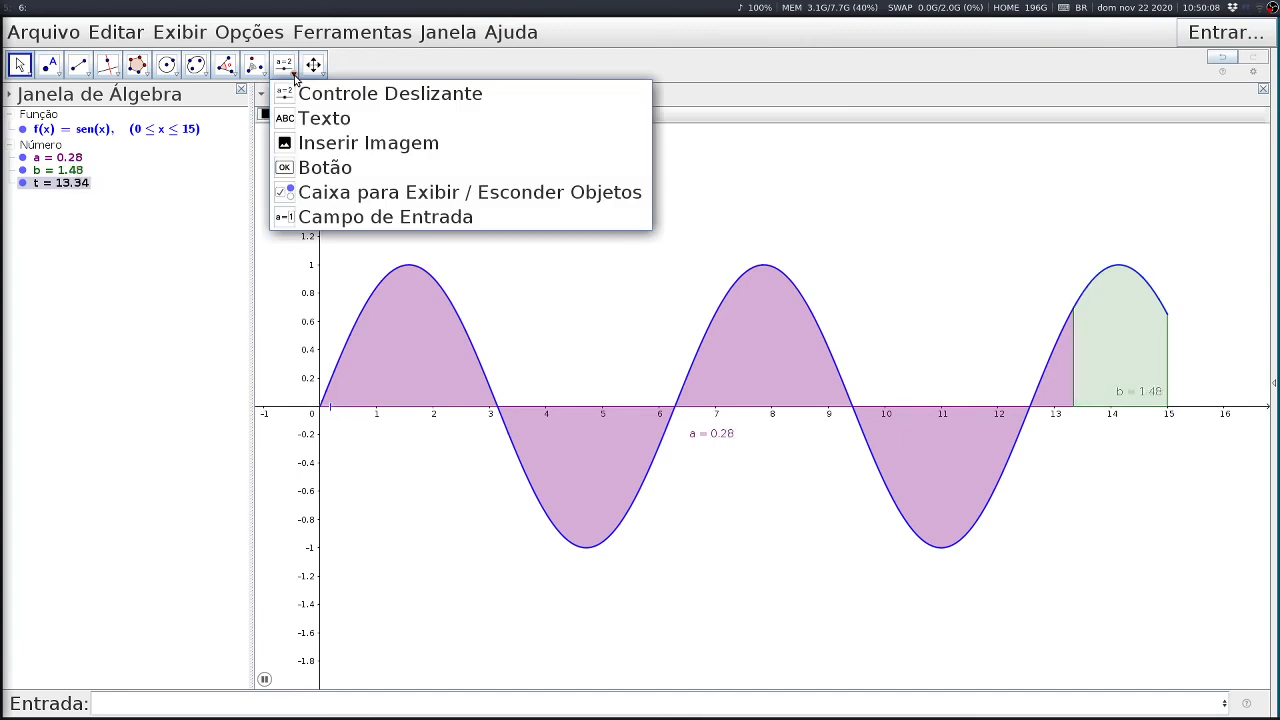
{"action": "left_click", "coordinate": [320, 118]}
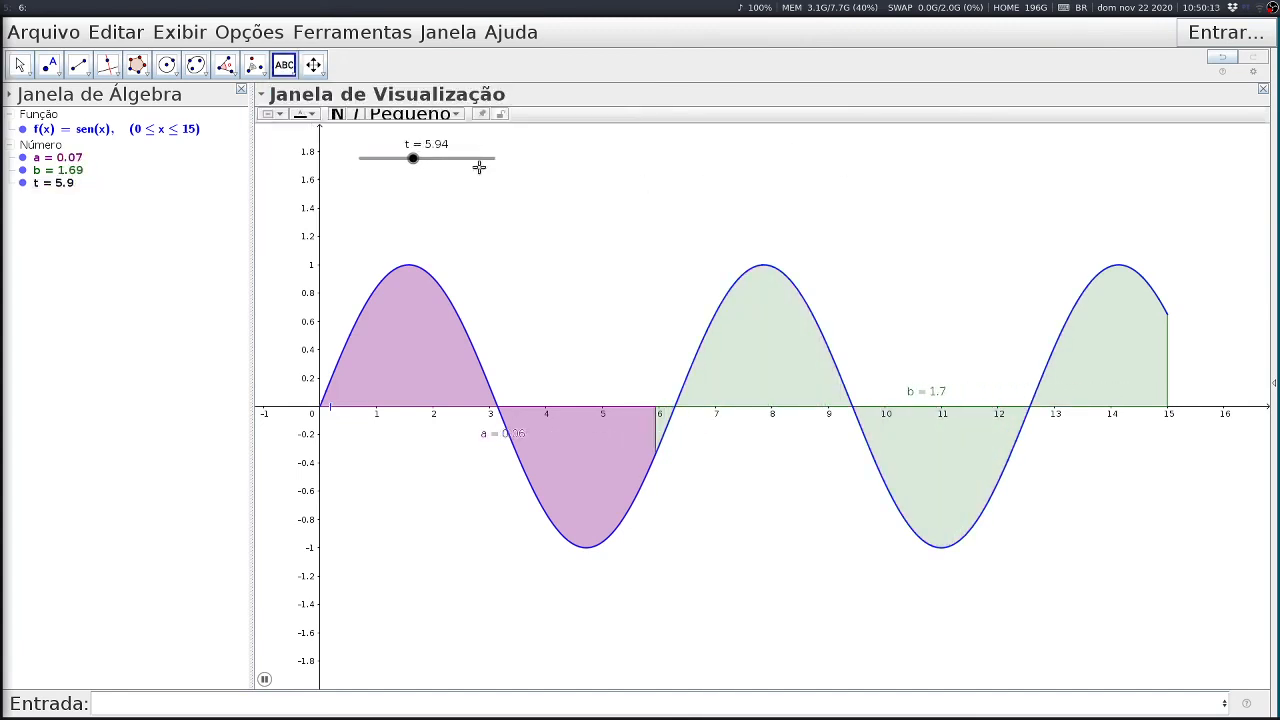
{"action": "left_click", "coordinate": [736, 189]}
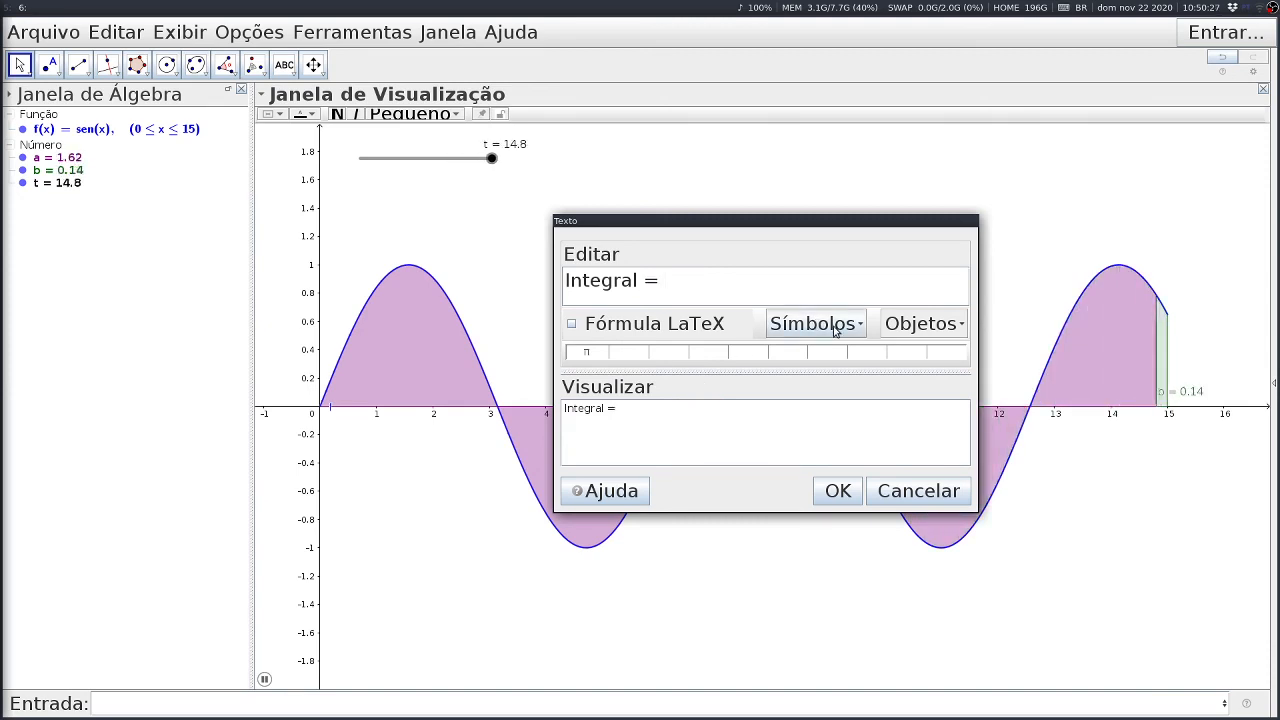
{"action": "left_click", "coordinate": [929, 332]}
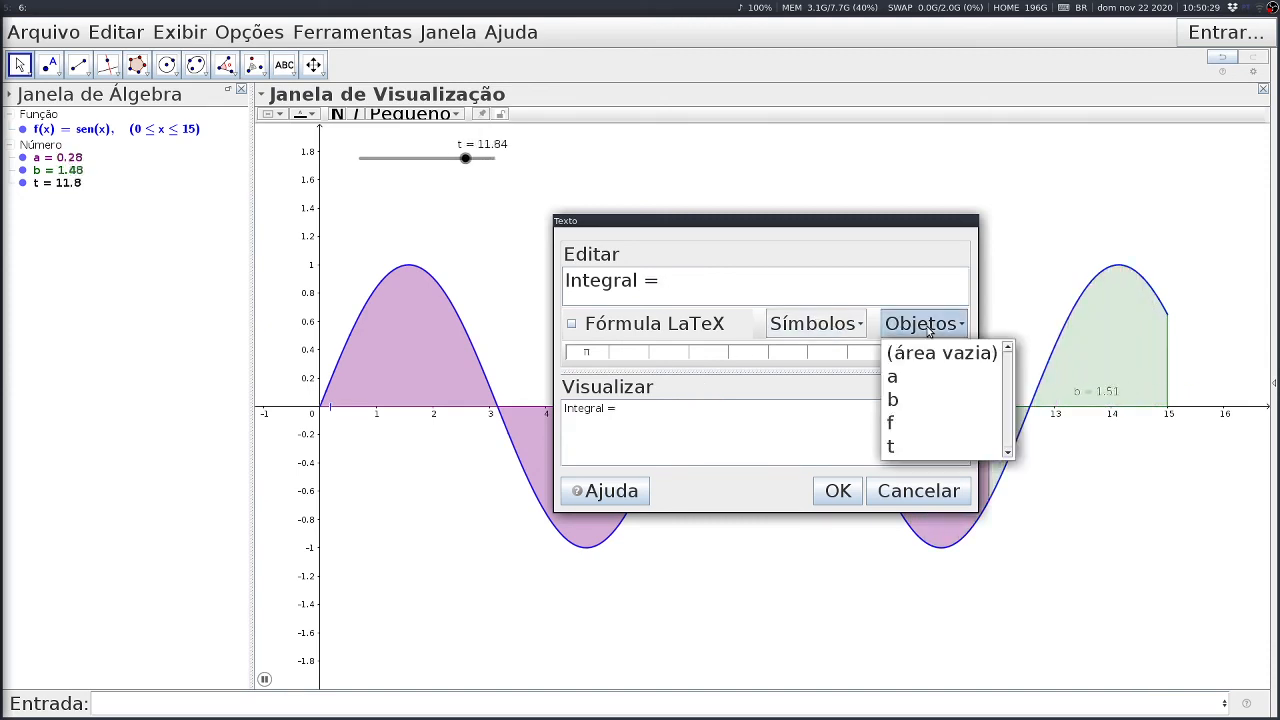
{"action": "left_click", "coordinate": [893, 378]}
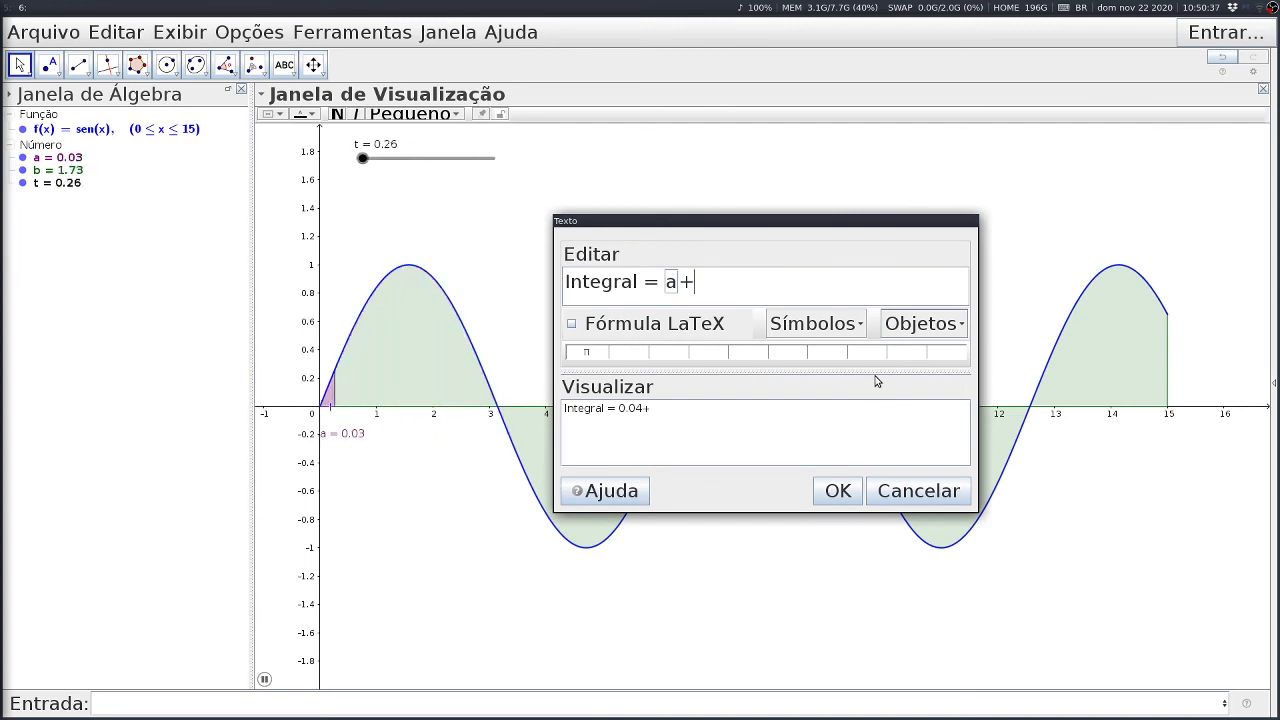
{"action": "left_click", "coordinate": [934, 332]}
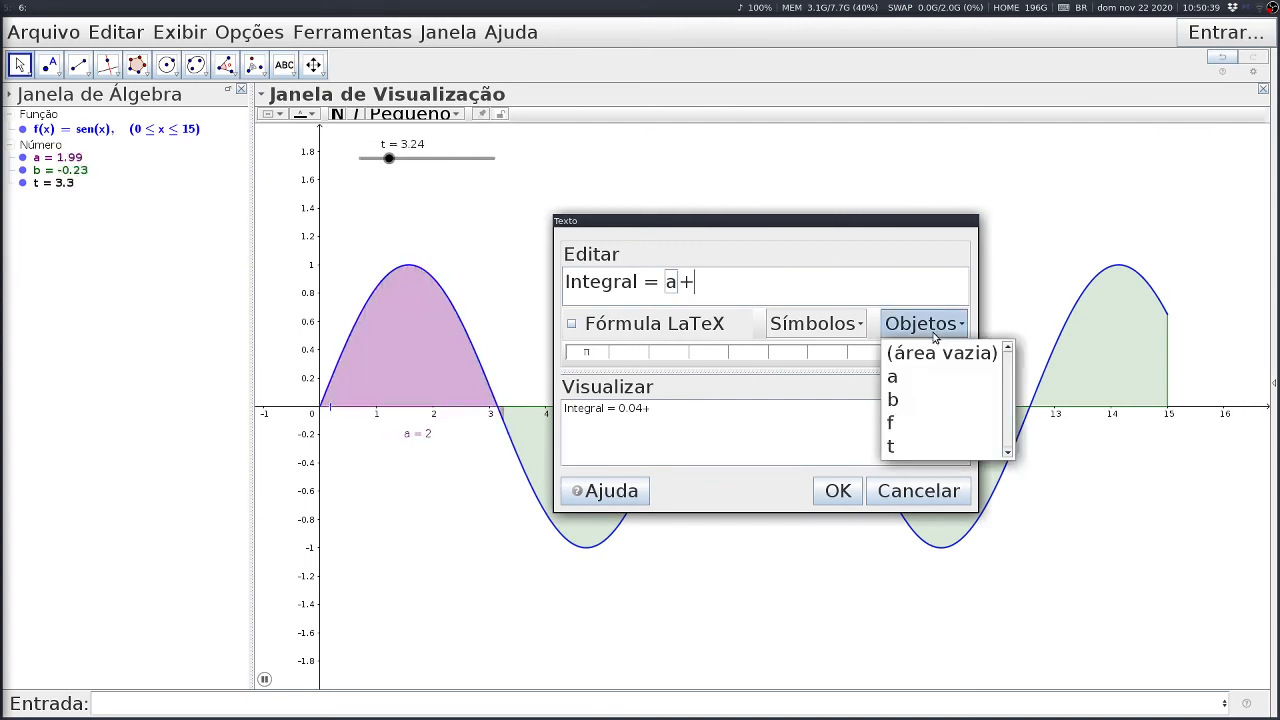
{"action": "left_click", "coordinate": [894, 400]}
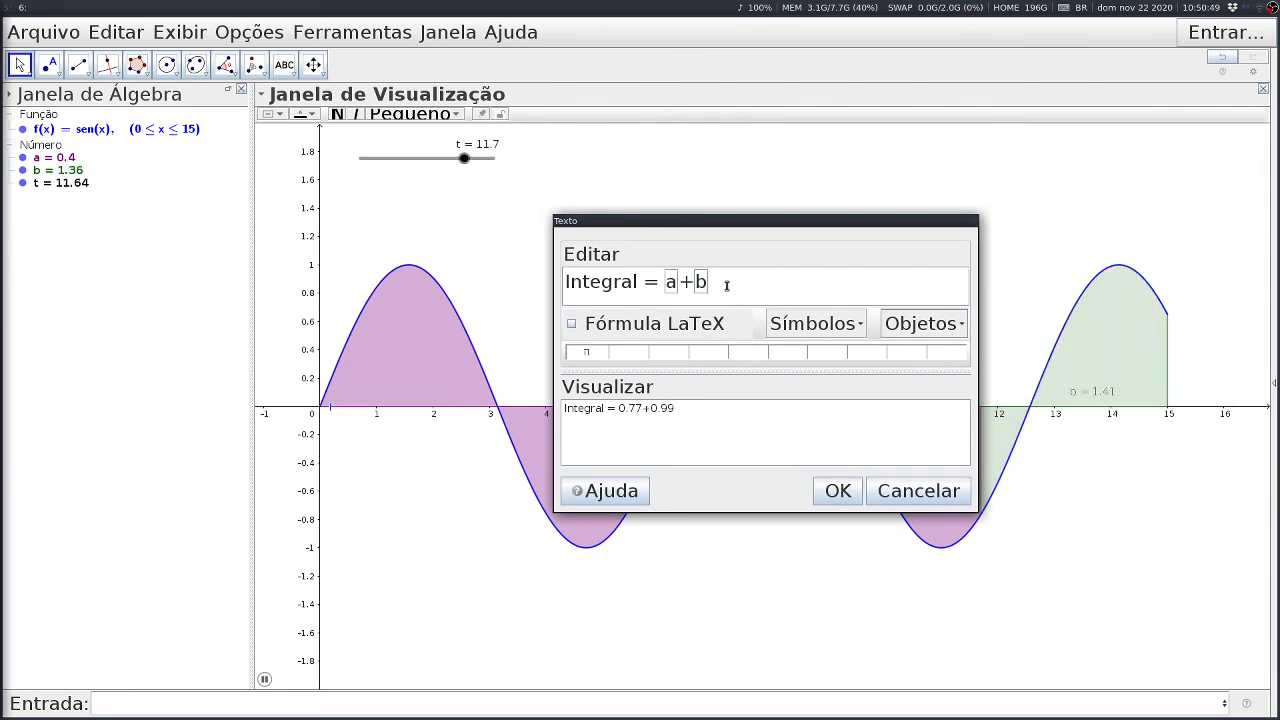
{"action": "left_click", "coordinate": [837, 493]}
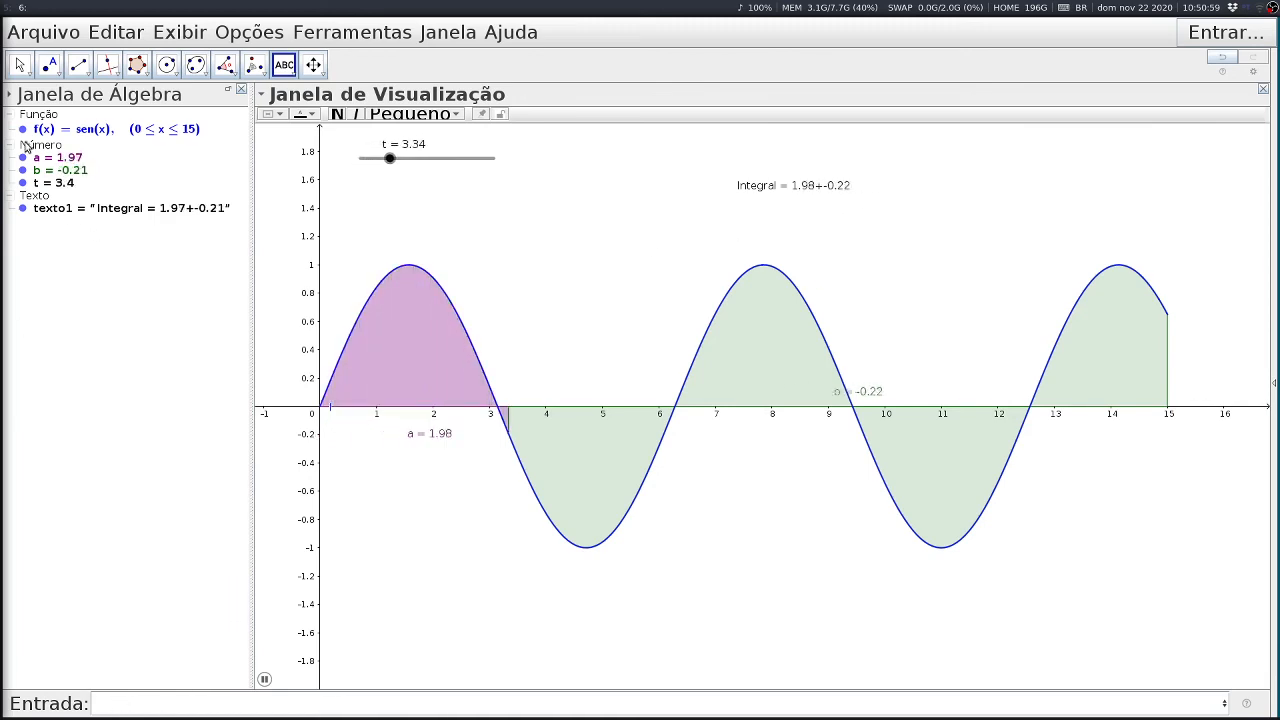
- Define a new number c=a+b for the sum of the two integrals
{"action": "left_click", "coordinate": [106, 706]}
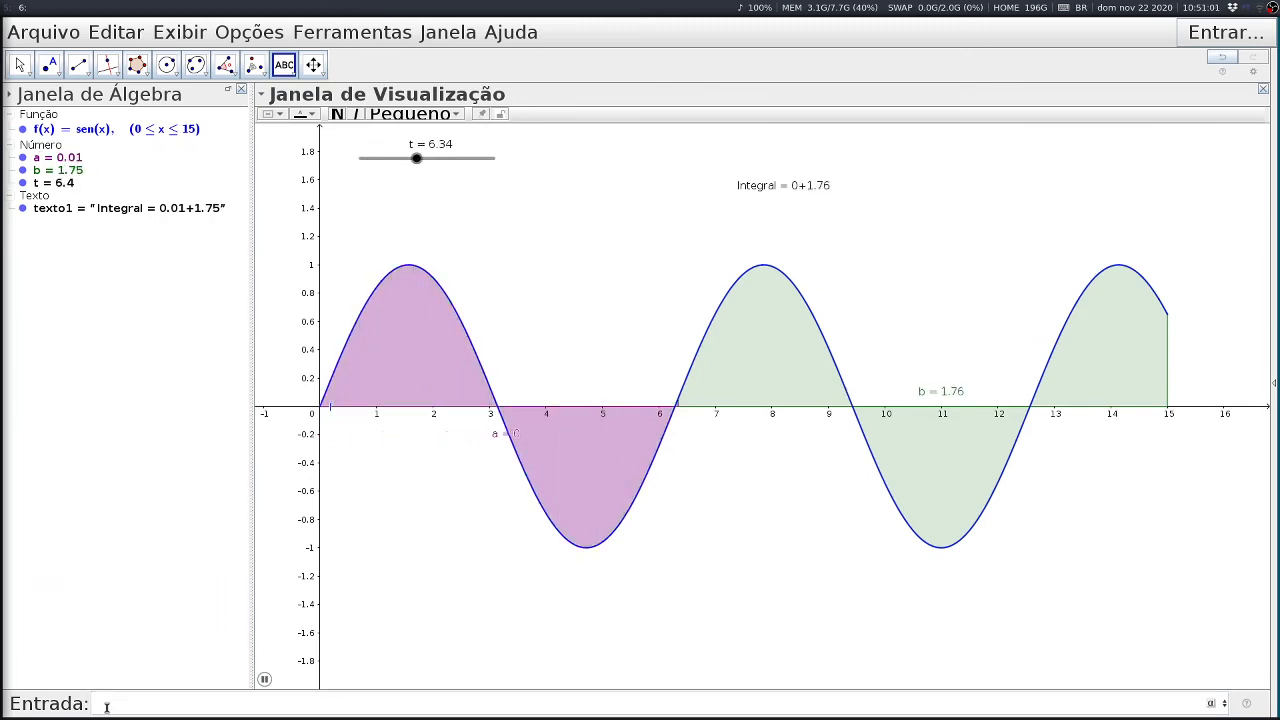
{"action": "type", "text": "c"}
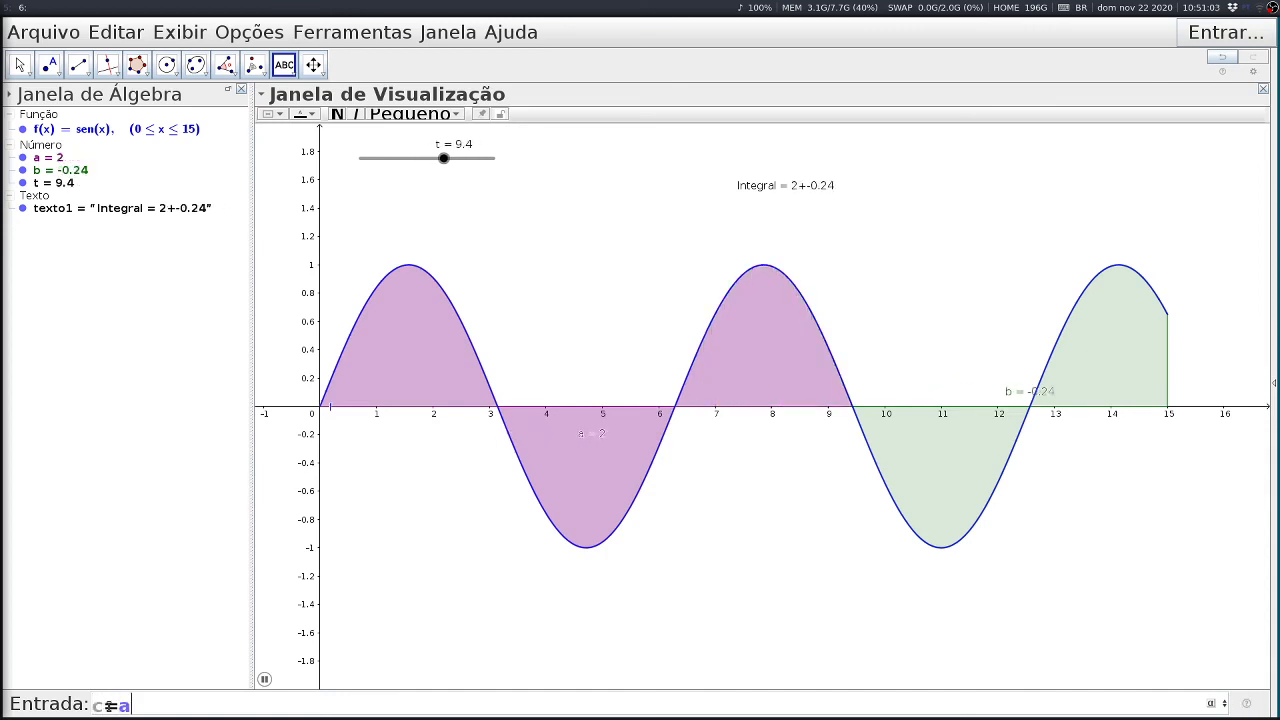
{"action": "type", "text": "=a+"}
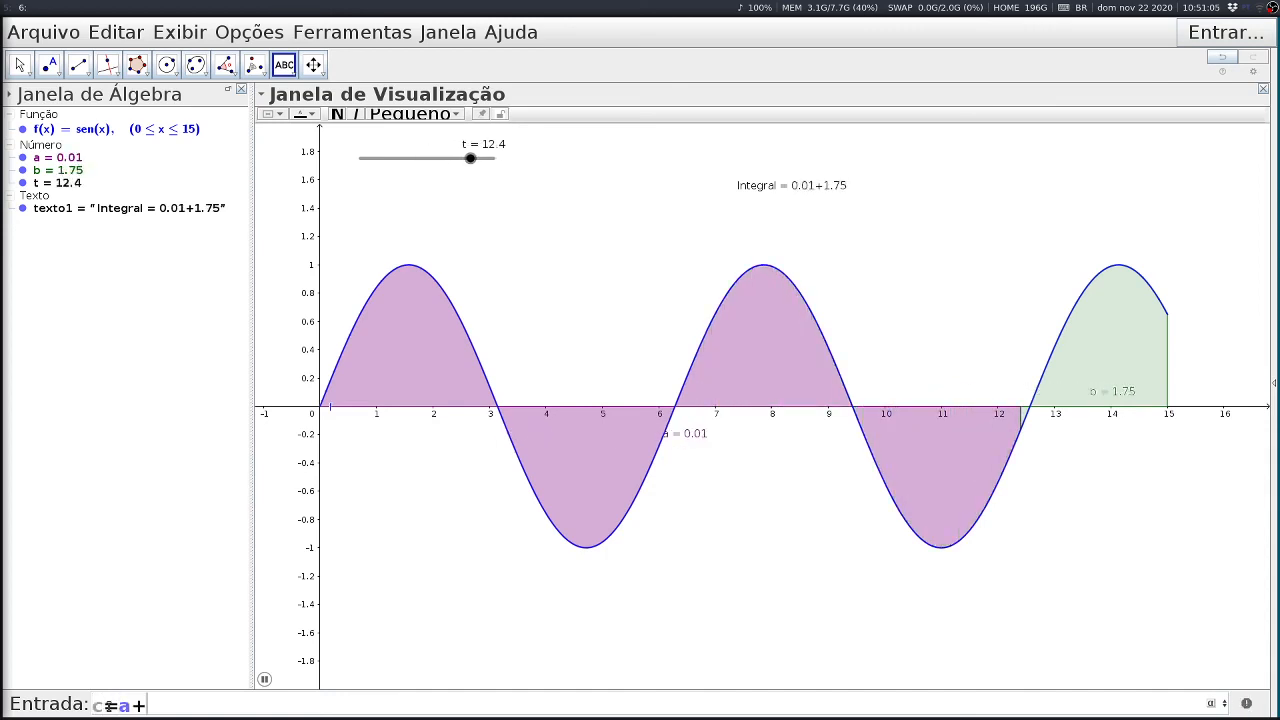
{"action": "type", "text": "b"}
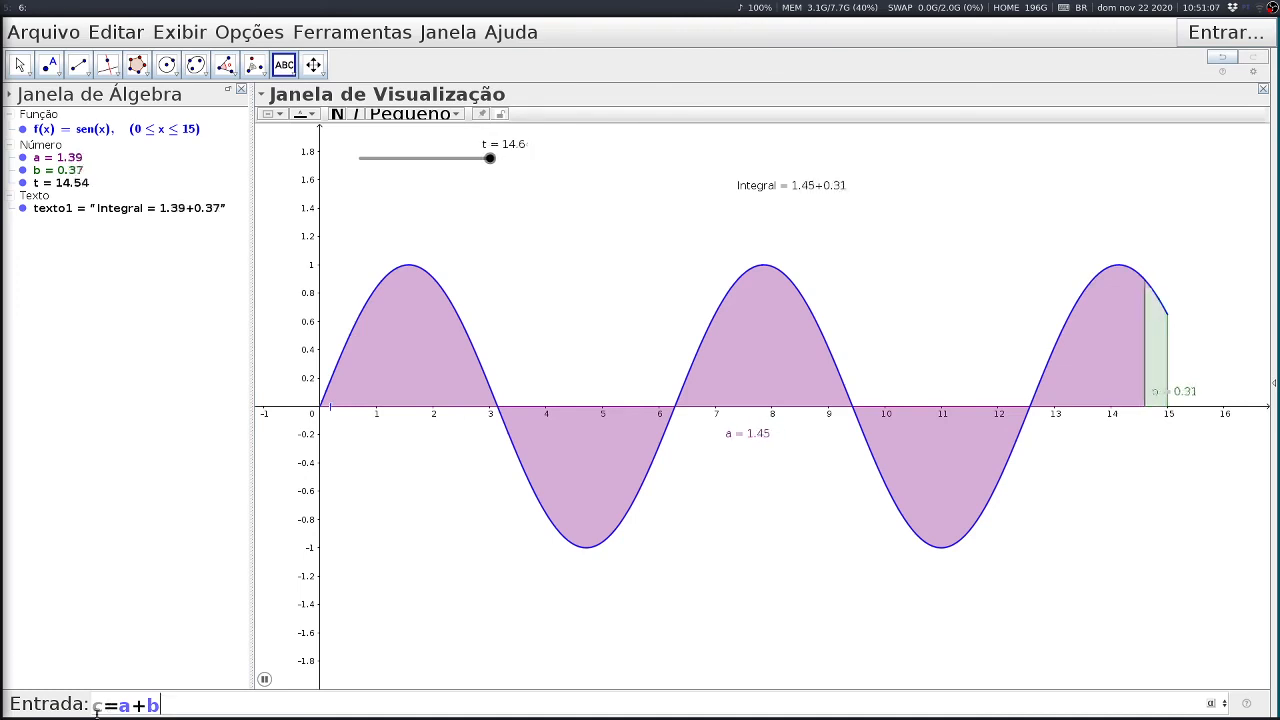
{"action": "key", "text": "Return"}
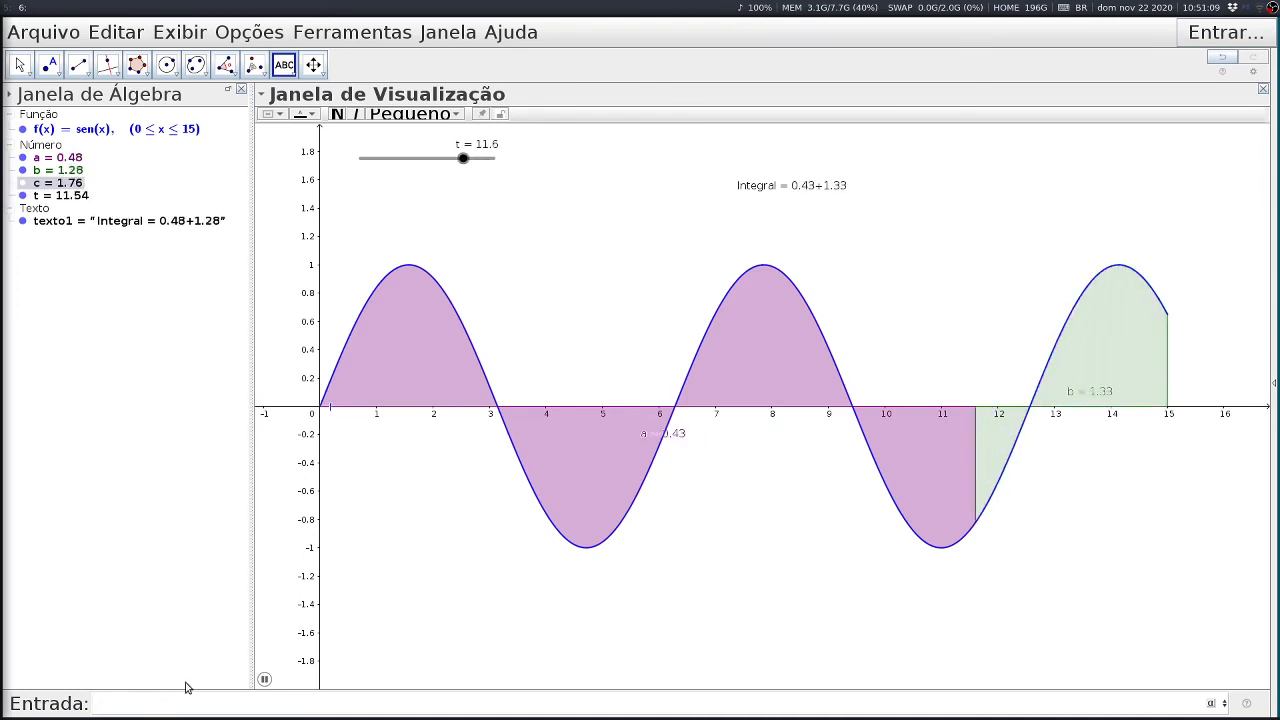
- Extend the dynamic text to "Integral = a+b = c" with c as a linked object, and format it as a LaTeX formula
{"action": "double_click", "coordinate": [818, 186]}
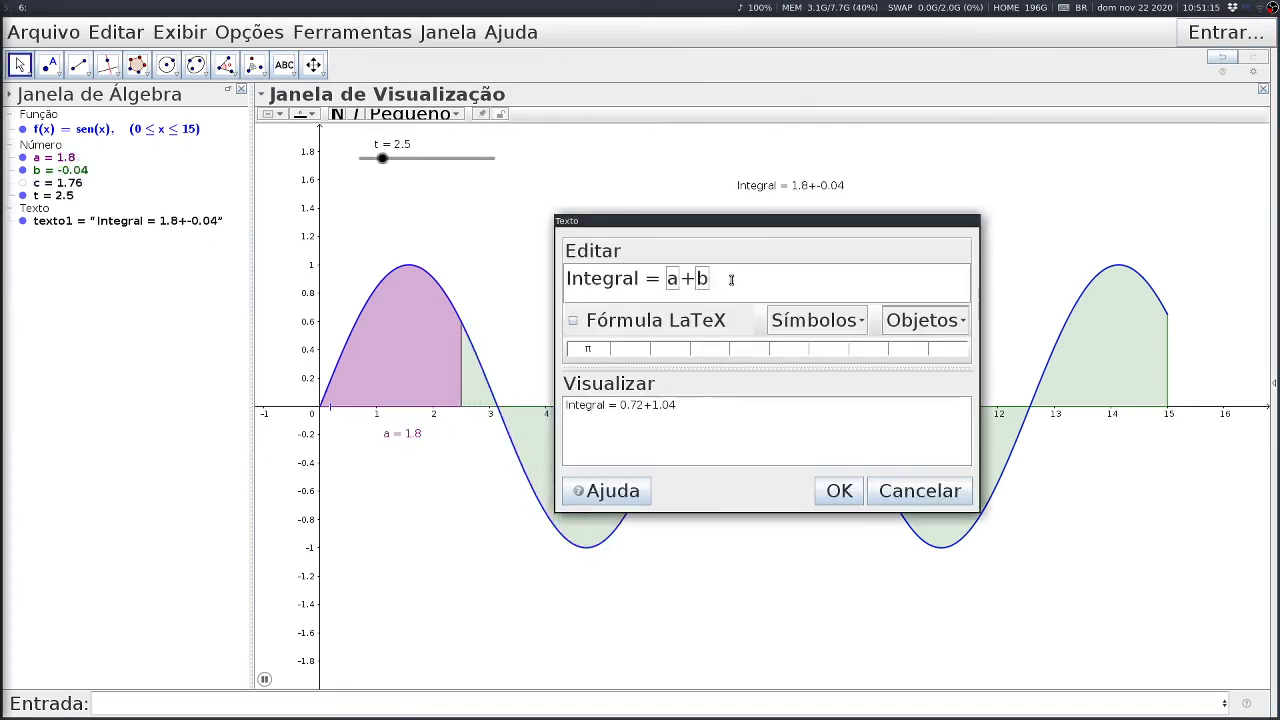
{"action": "type", "text": "="}
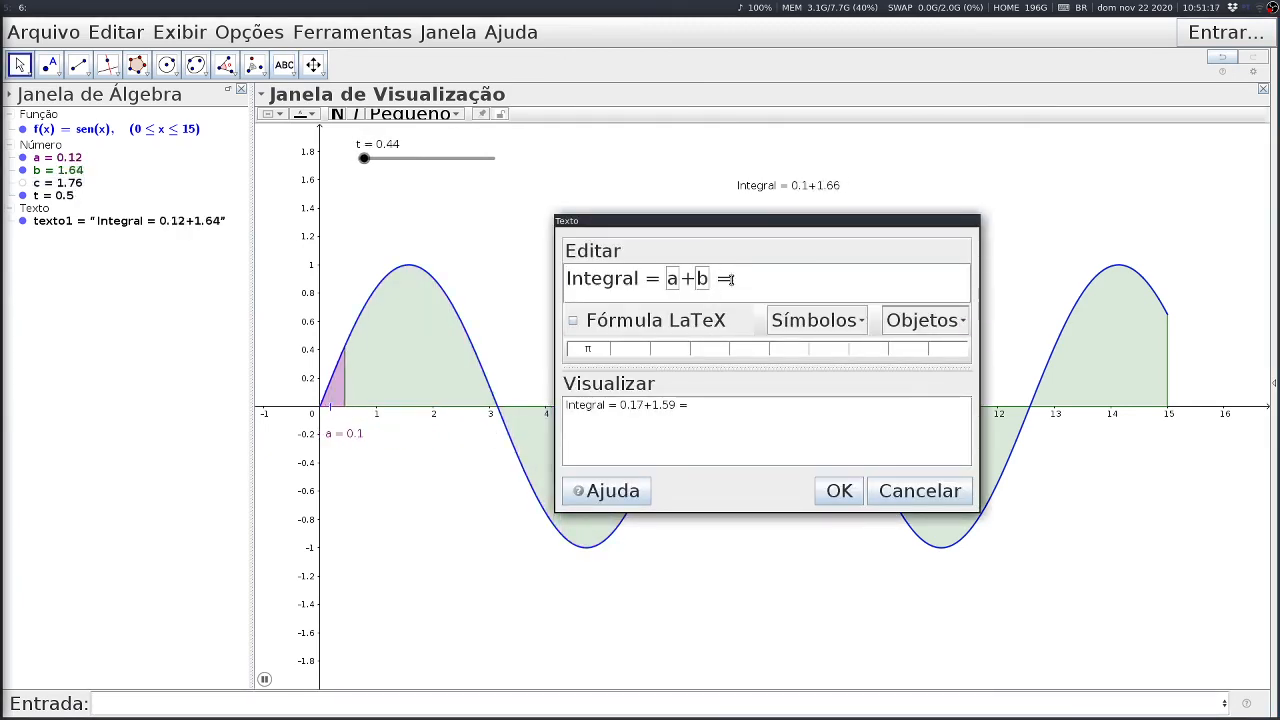
{"action": "left_click", "coordinate": [922, 320]}
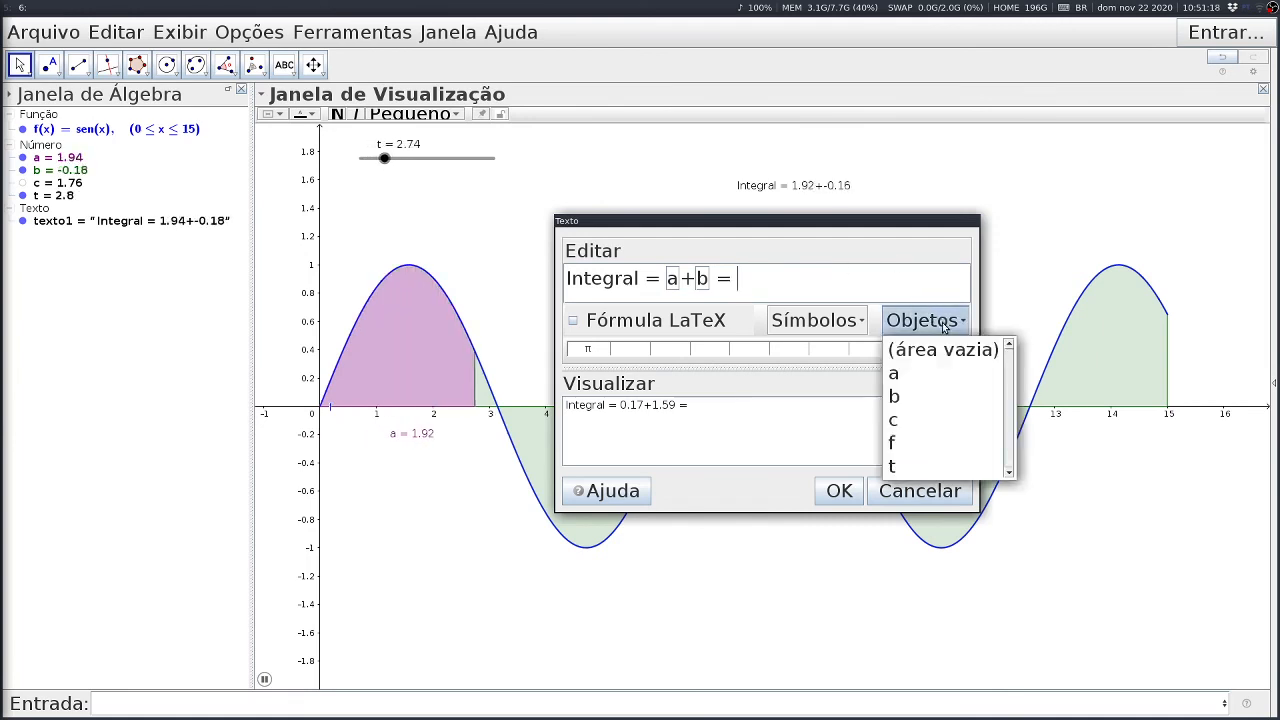
{"action": "left_click", "coordinate": [898, 424]}
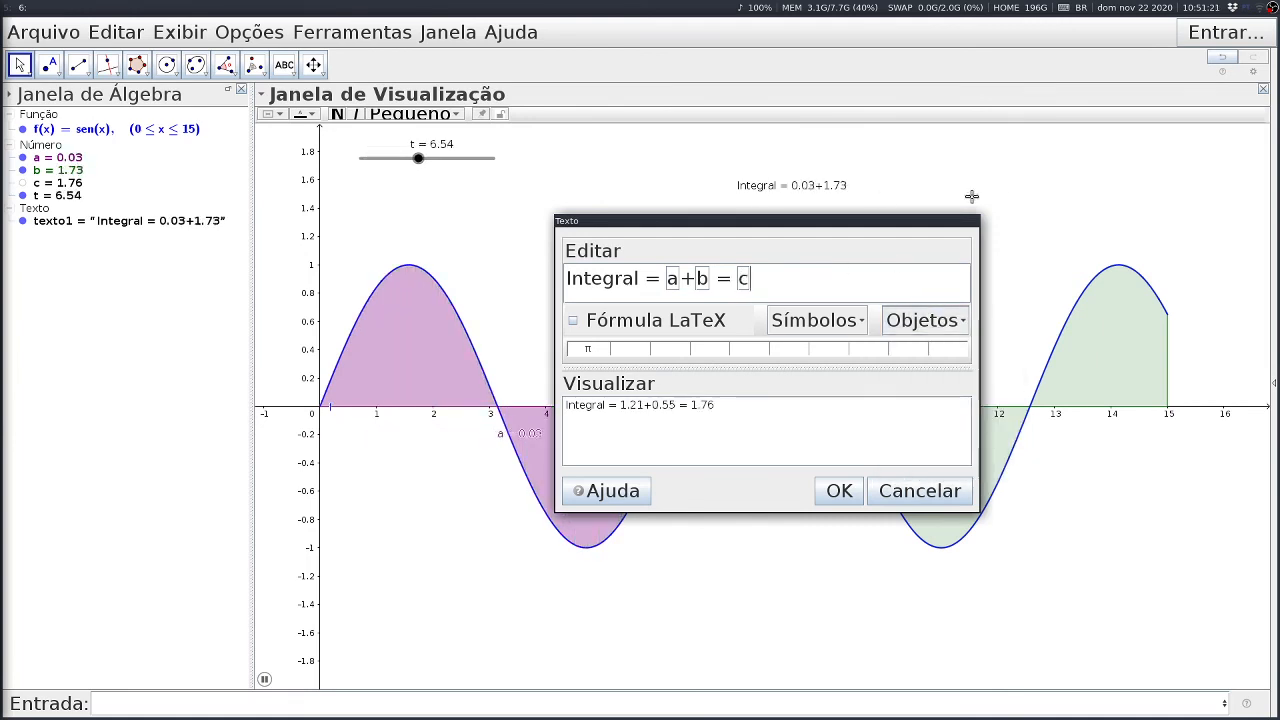
{"action": "left_click", "coordinate": [573, 323]}
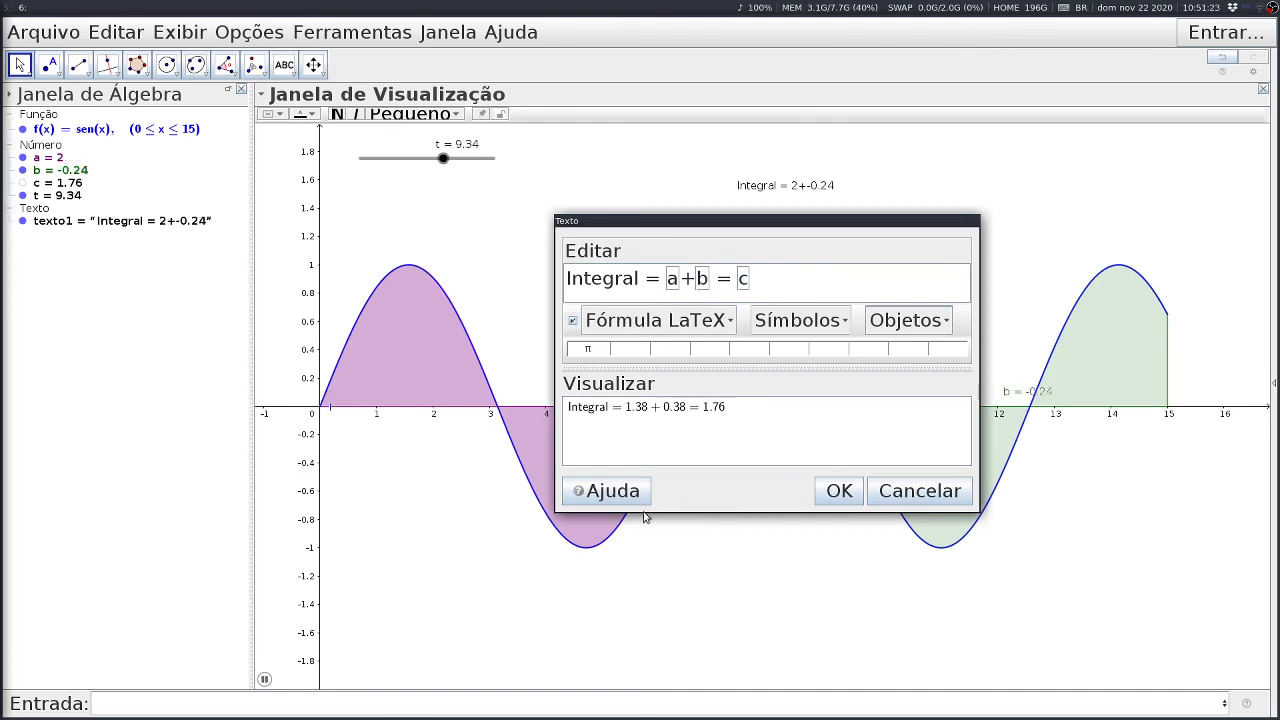
{"action": "left_click", "coordinate": [839, 491]}
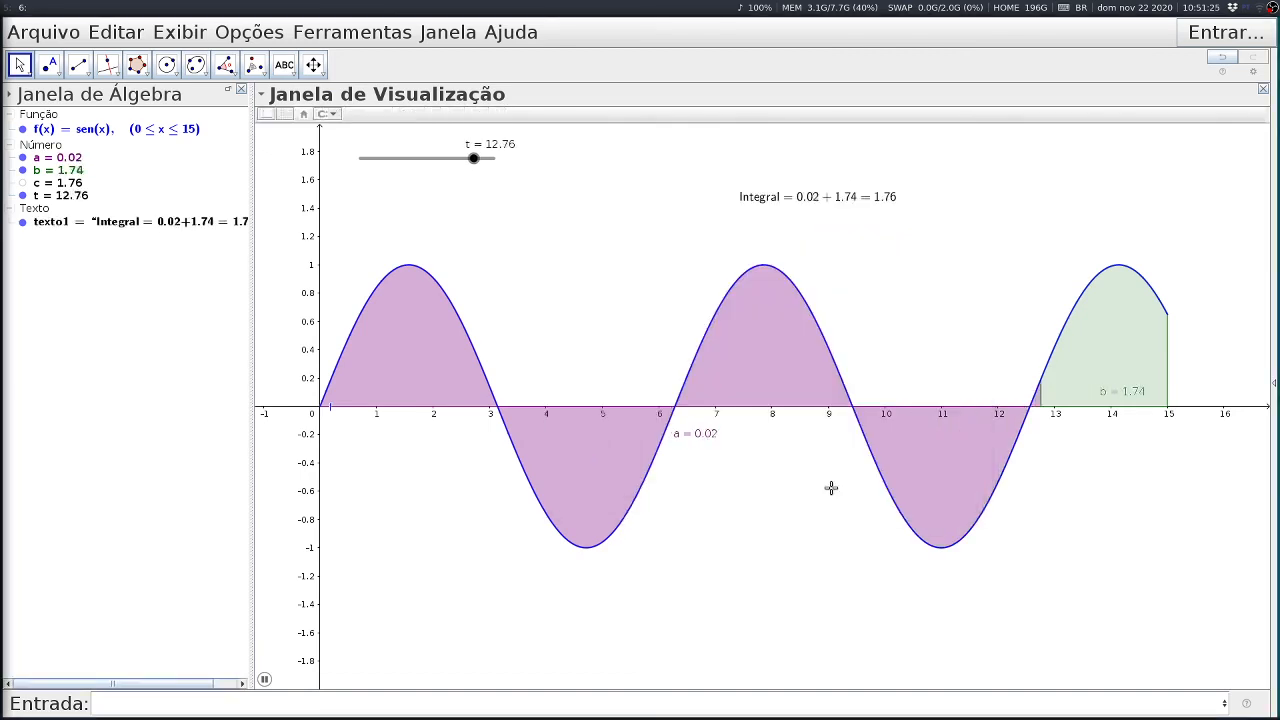
- Set the font size of the integral text to Grande and deselect it
{"action": "right_click", "coordinate": [815, 201]}
{"action": "left_click", "coordinate": [858, 393]}
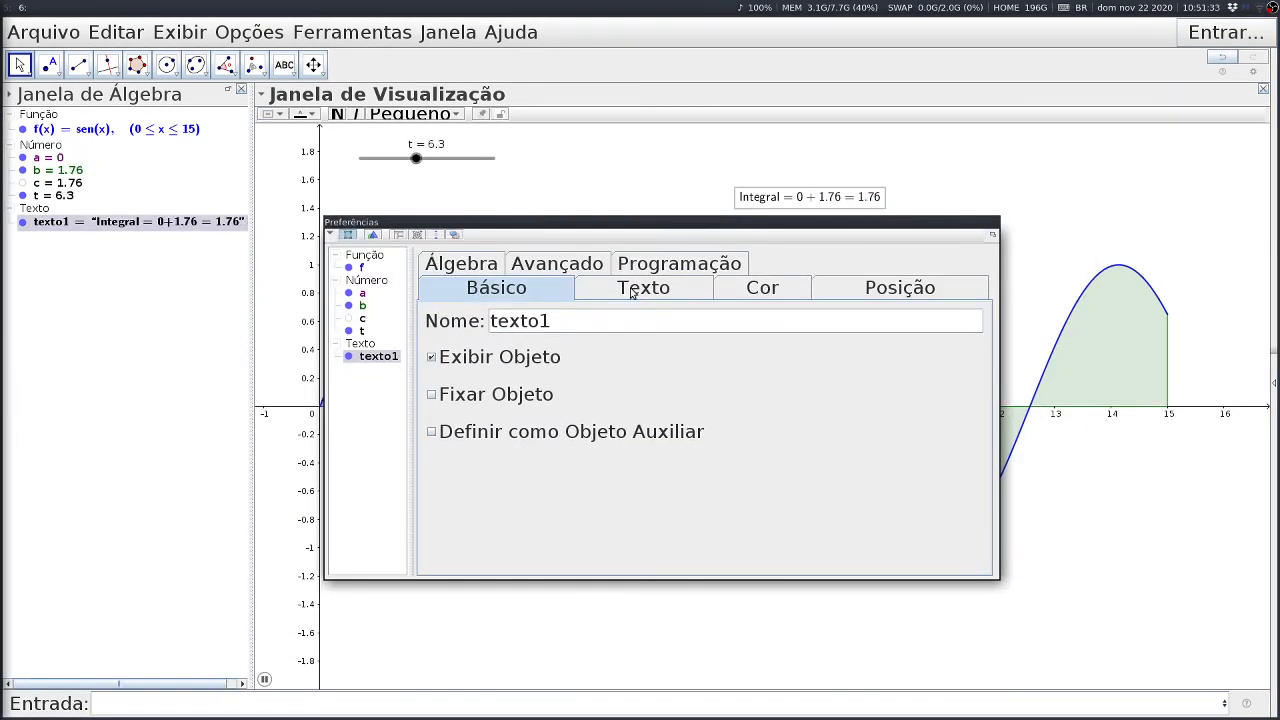
{"action": "left_click", "coordinate": [631, 293]}
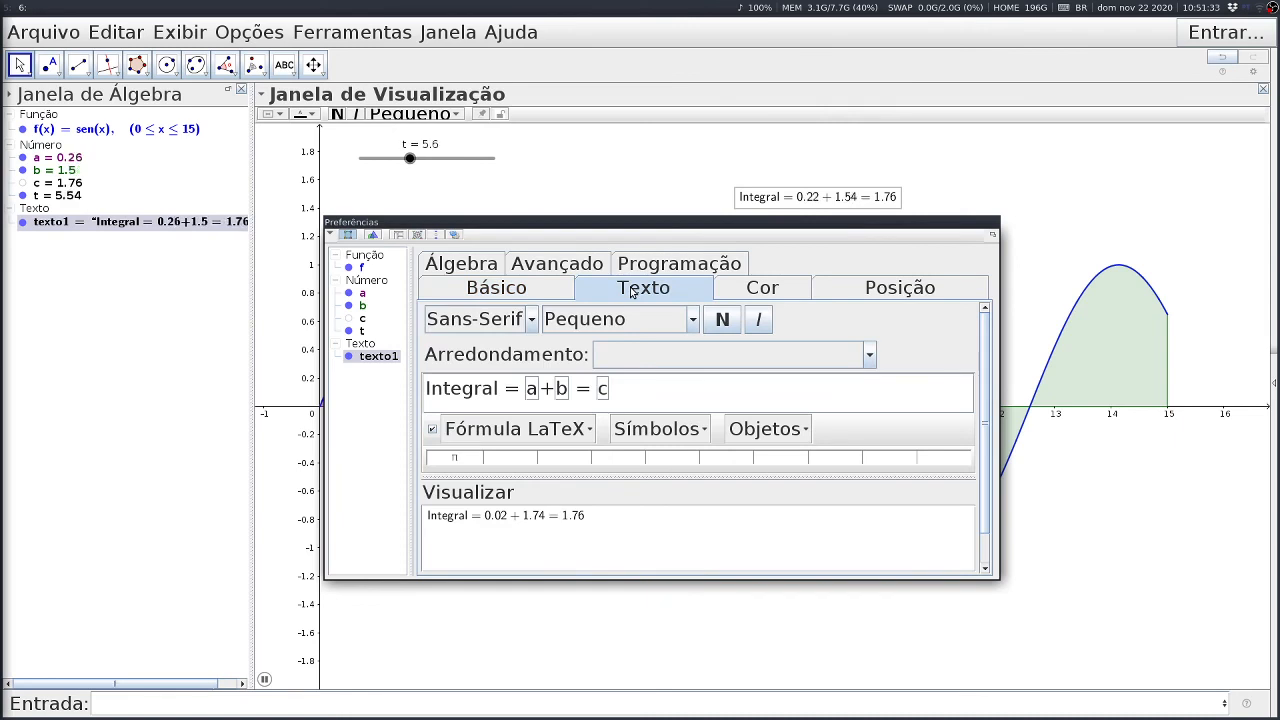
{"action": "left_click", "coordinate": [694, 320]}
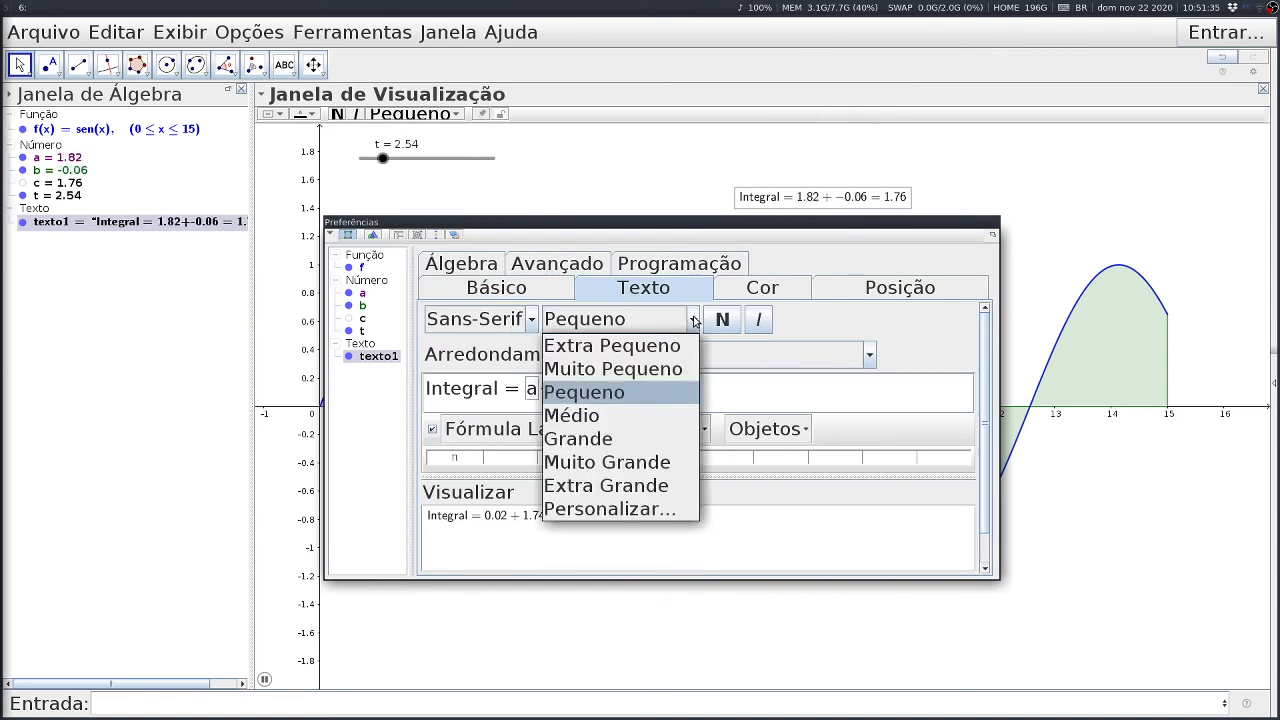
{"action": "left_click", "coordinate": [607, 440]}
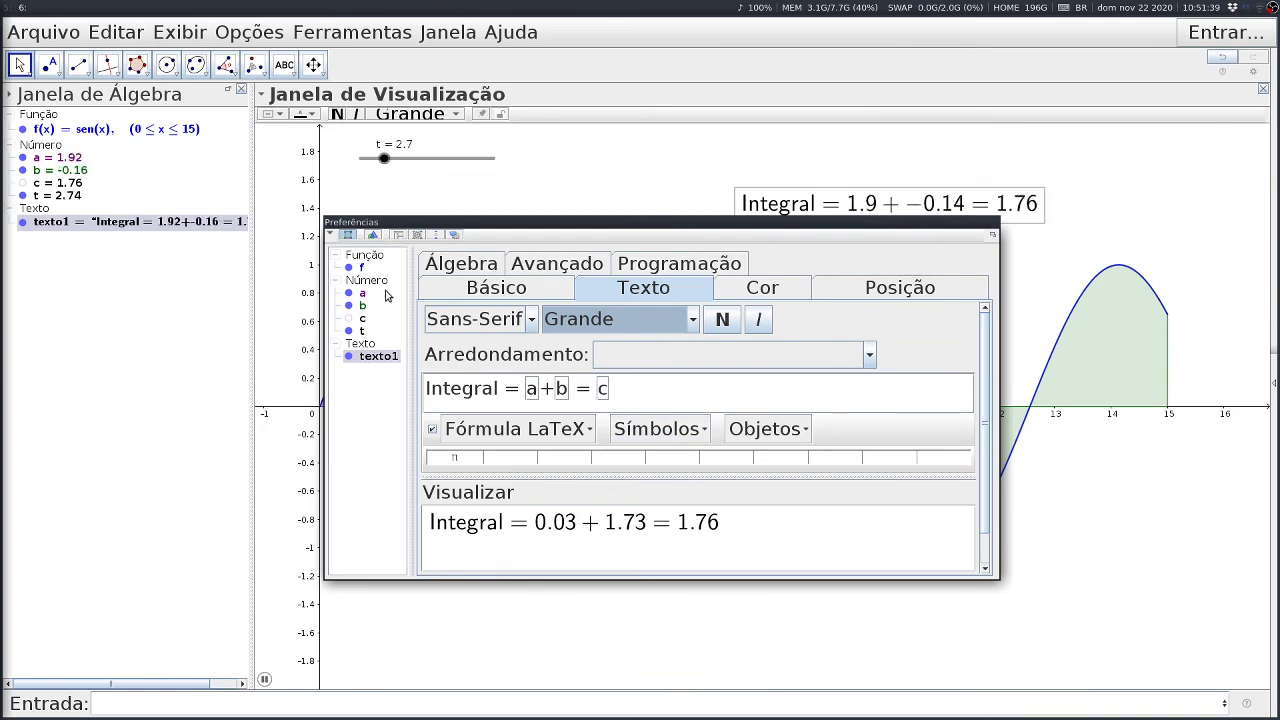
{"action": "key", "text": "Escape"}
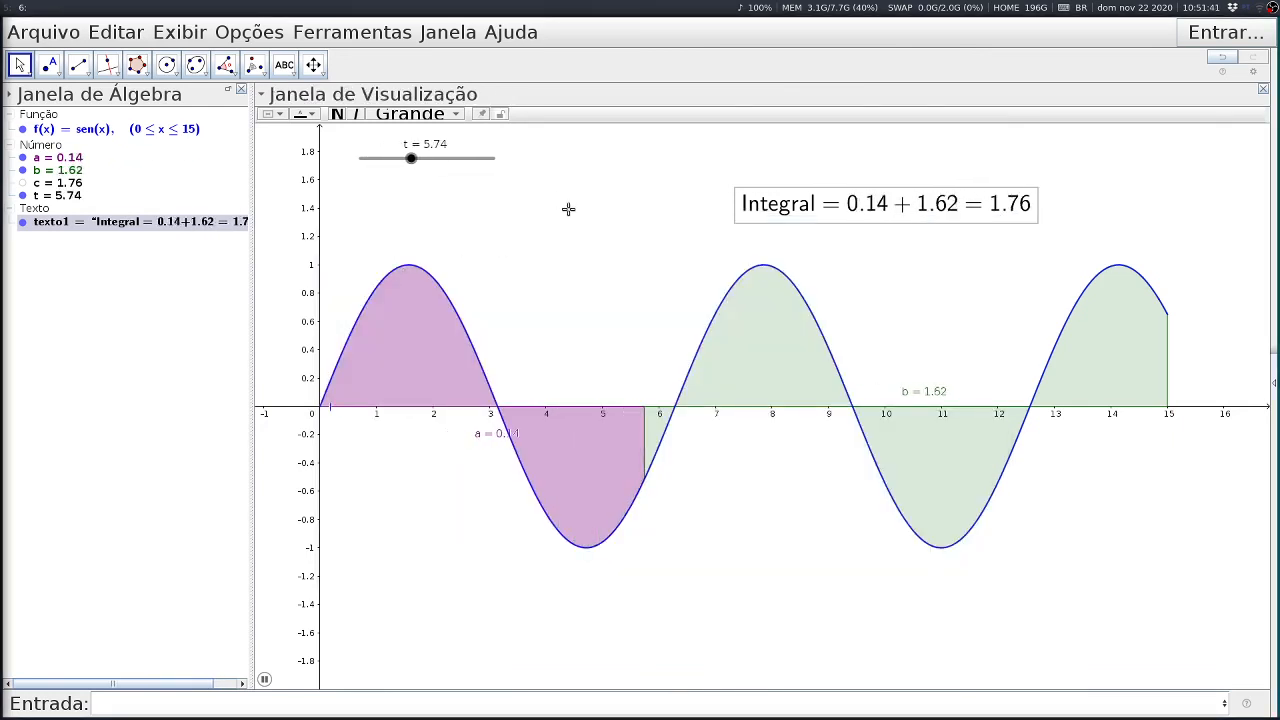
{"action": "left_click", "coordinate": [571, 211]}
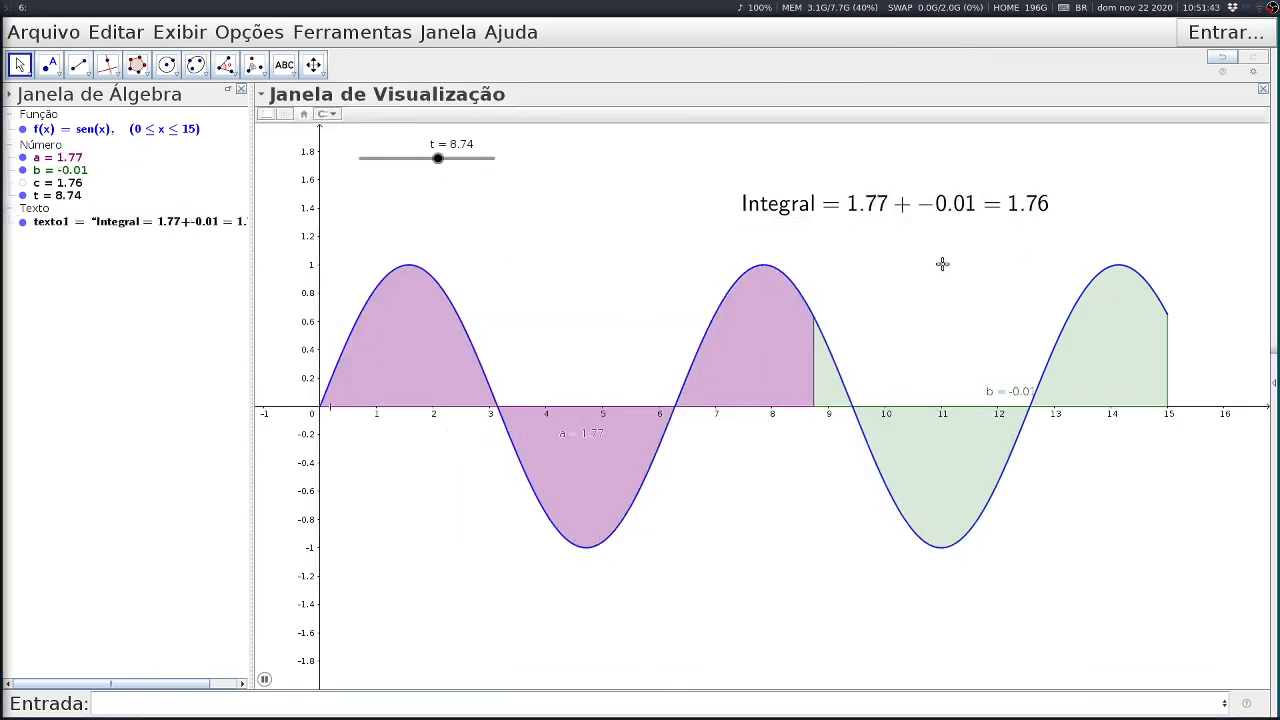
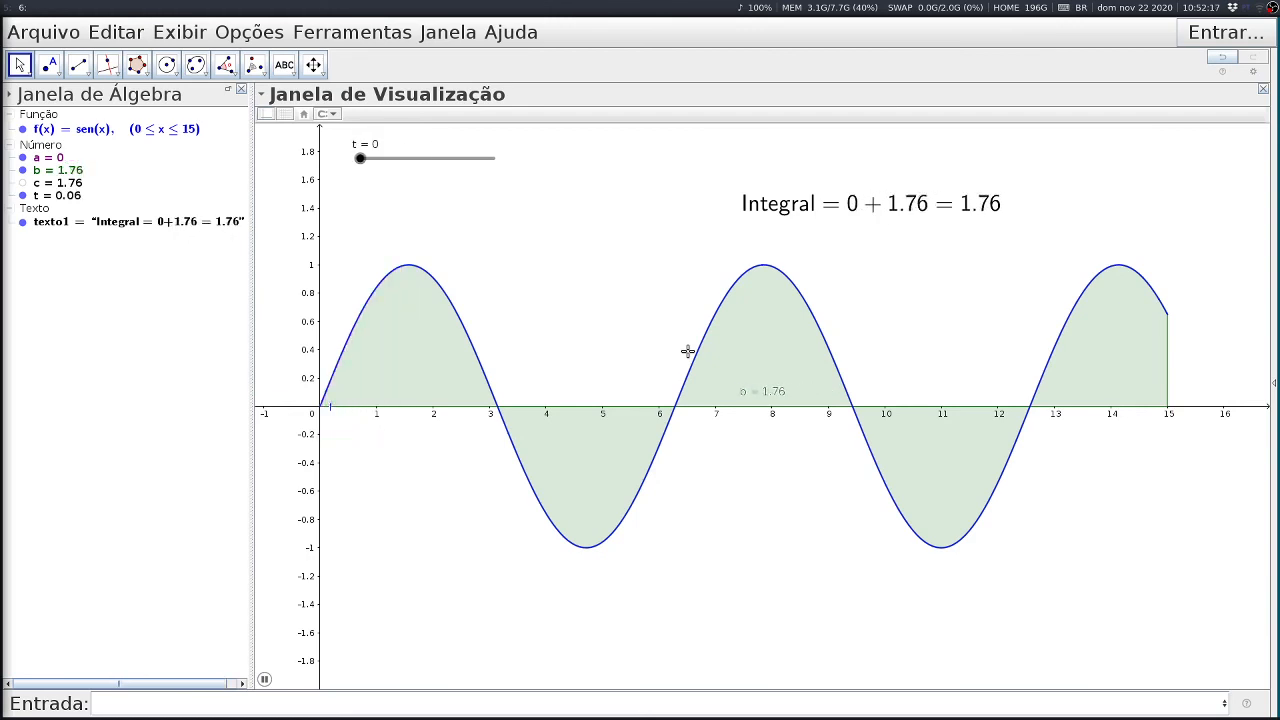
- Pause the animation, set slider t to 3.3, and place a point on the sine curve at about (1.69, 0.99)
{"action": "left_click", "coordinate": [265, 680]}
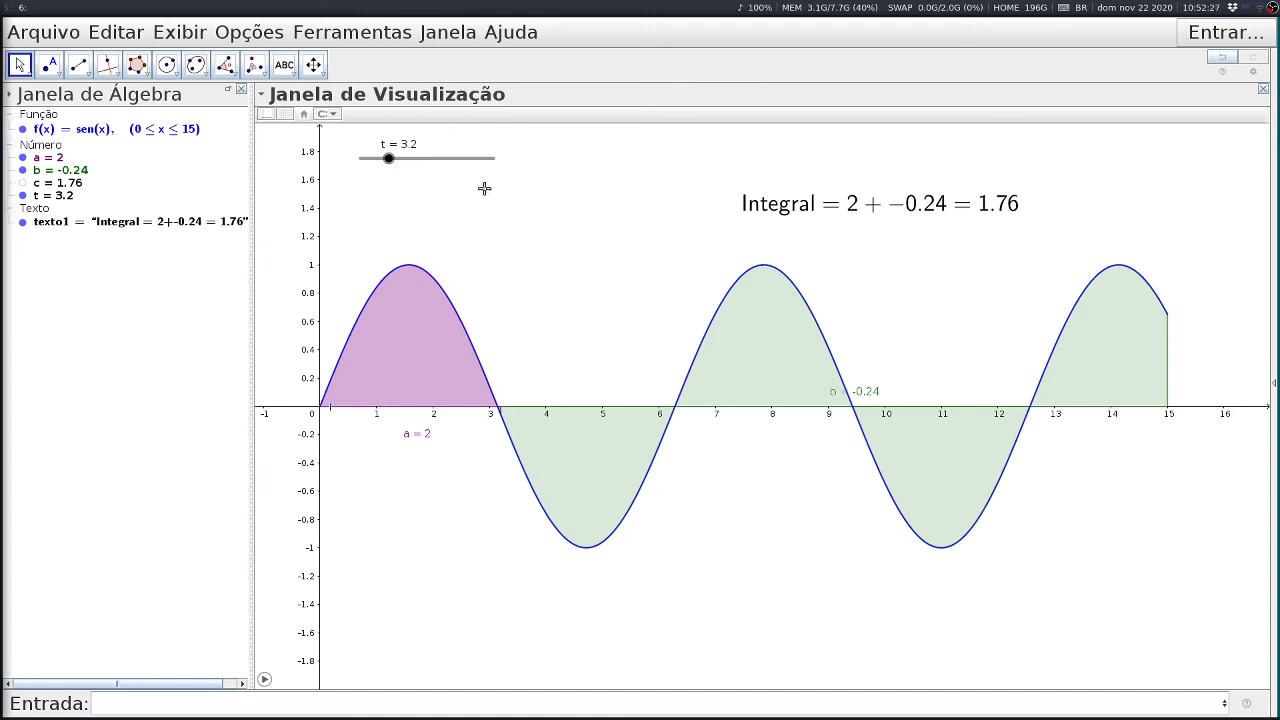
{"action": "mouse_move", "coordinate": [388, 163]}
{"action": "left_mouse_down"}
{"action": "mouse_move", "coordinate": [484, 165]}
{"action": "mouse_move", "coordinate": [352, 164]}
{"action": "mouse_move", "coordinate": [403, 170]}
{"action": "mouse_move", "coordinate": [391, 171]}
{"action": "left_mouse_up"}
{"action": "left_click", "coordinate": [53, 66]}
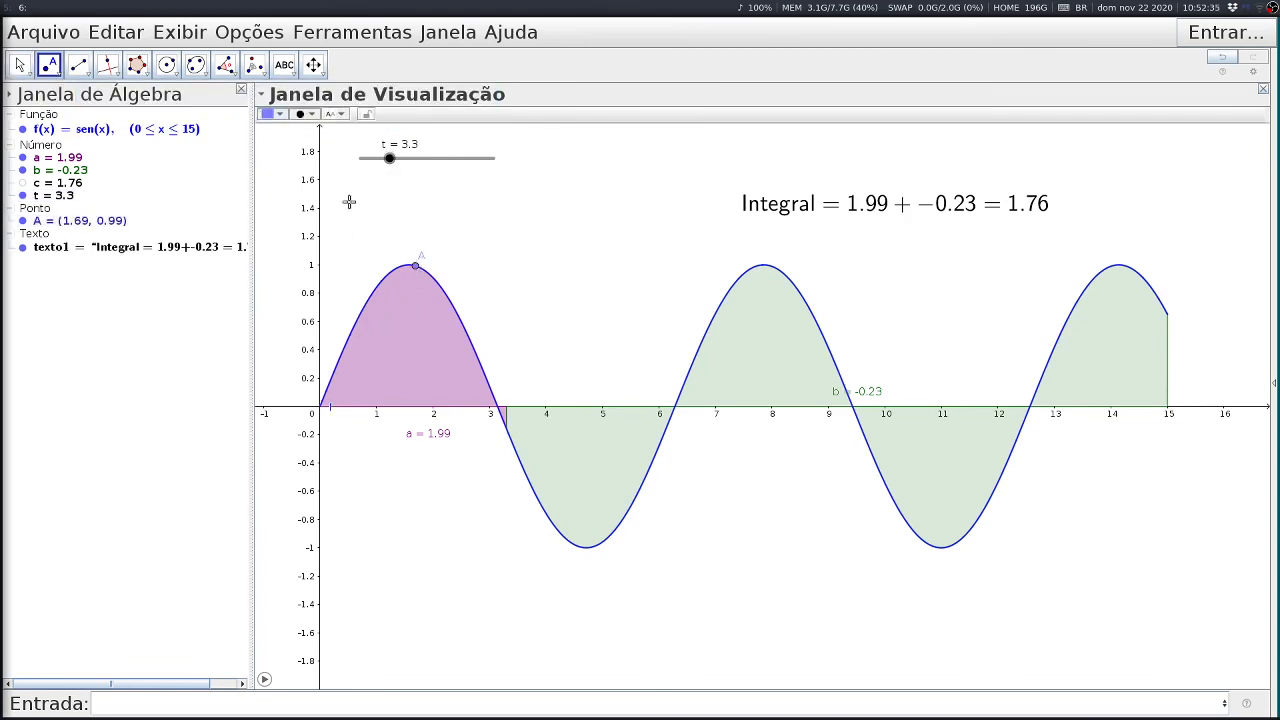
- Animate the new point along the sine curve and turn off the animation of slider t
{"action": "right_click", "coordinate": [417, 270]}
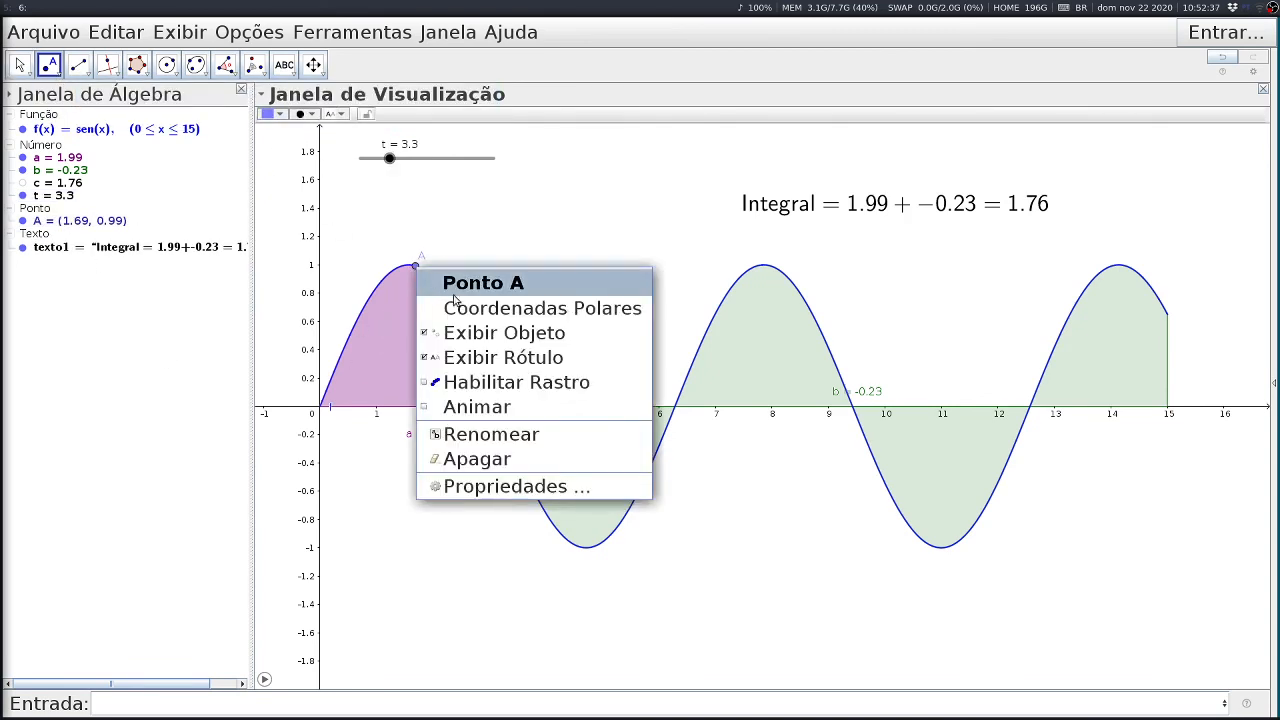
{"action": "left_click", "coordinate": [458, 407]}
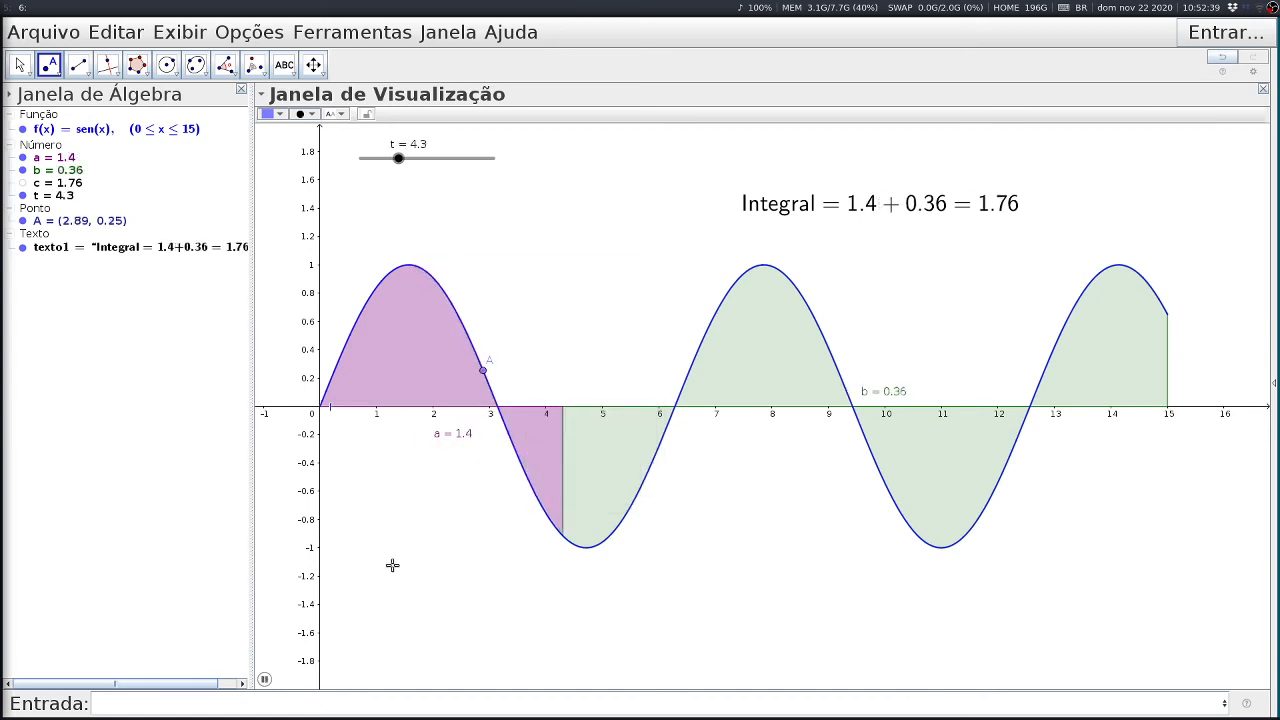
{"action": "key", "text": "Escape"}
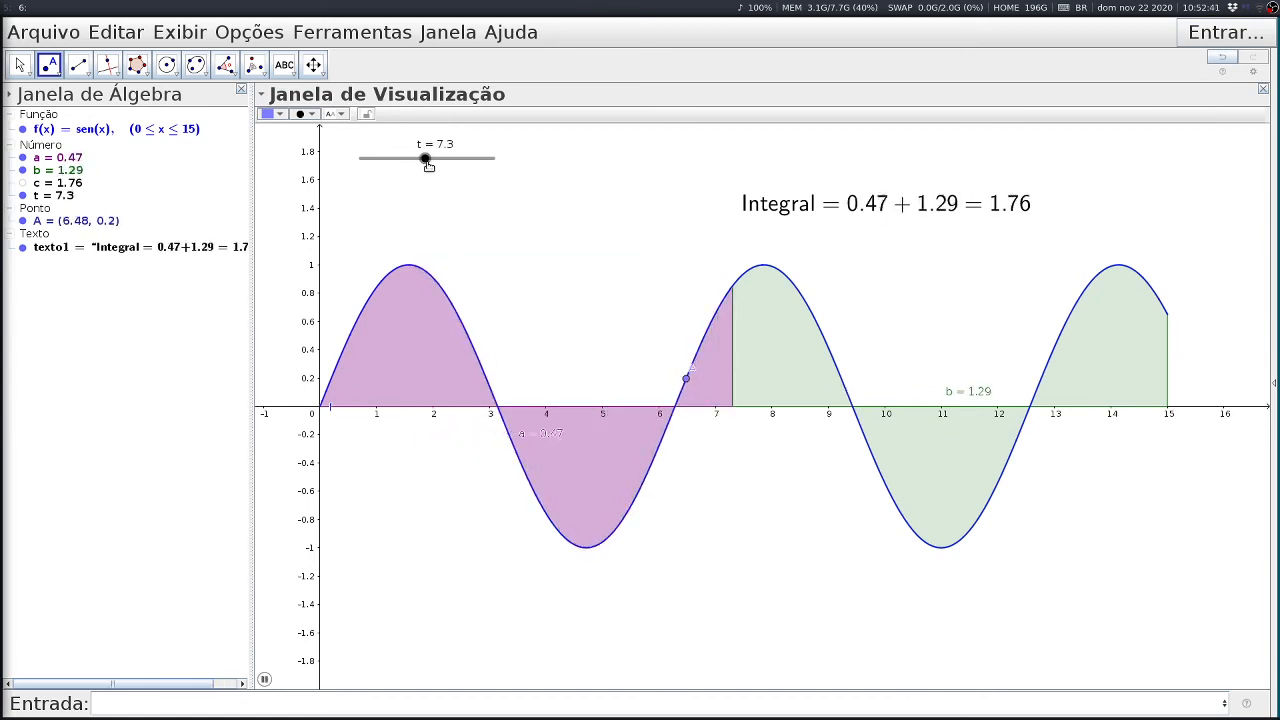
{"action": "right_click", "coordinate": [427, 160]}
{"action": "left_click", "coordinate": [467, 253]}
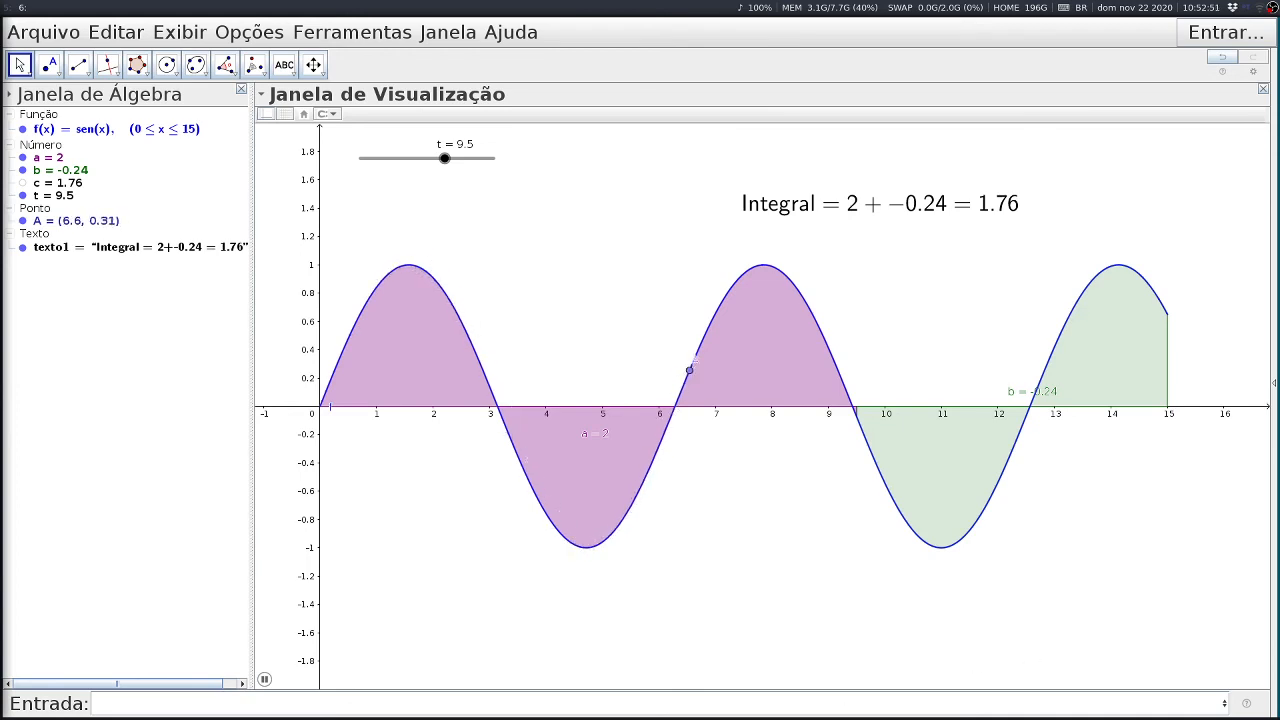
- Look up the input commands that begin with "Ani" and dismiss the suggestions
{"action": "left_click", "coordinate": [177, 699]}
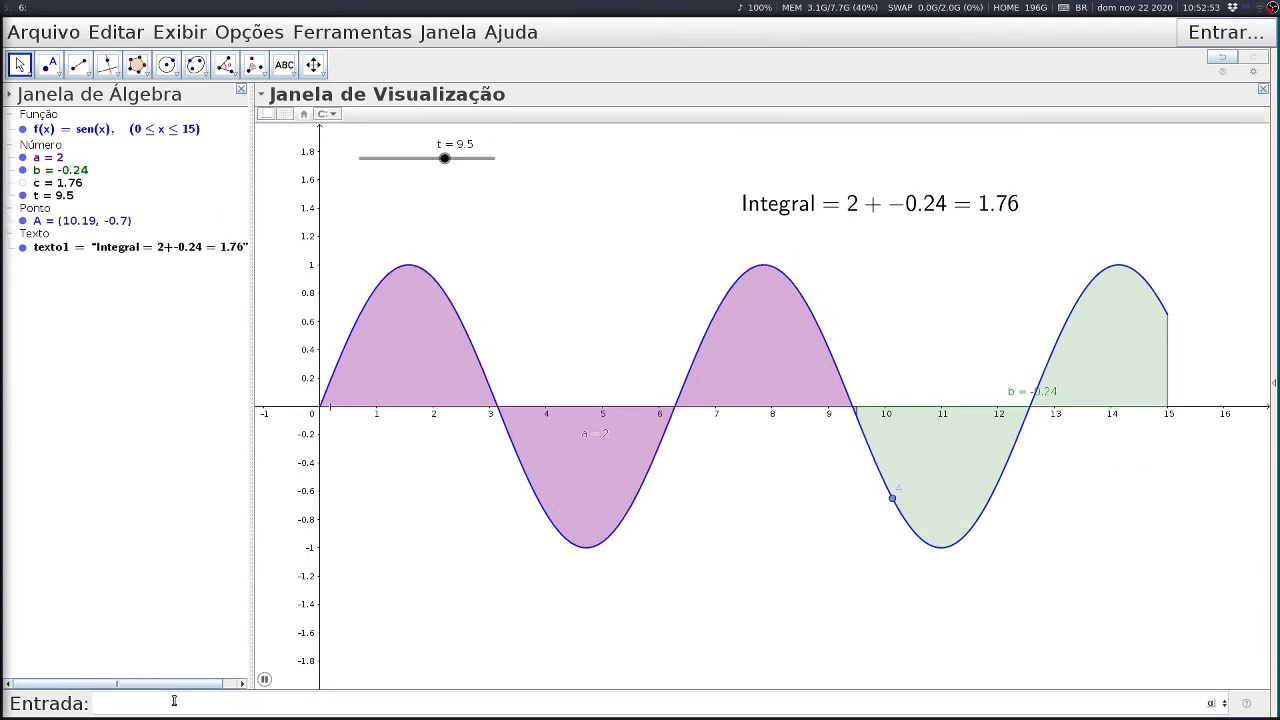
{"action": "type", "text": "Ani"}
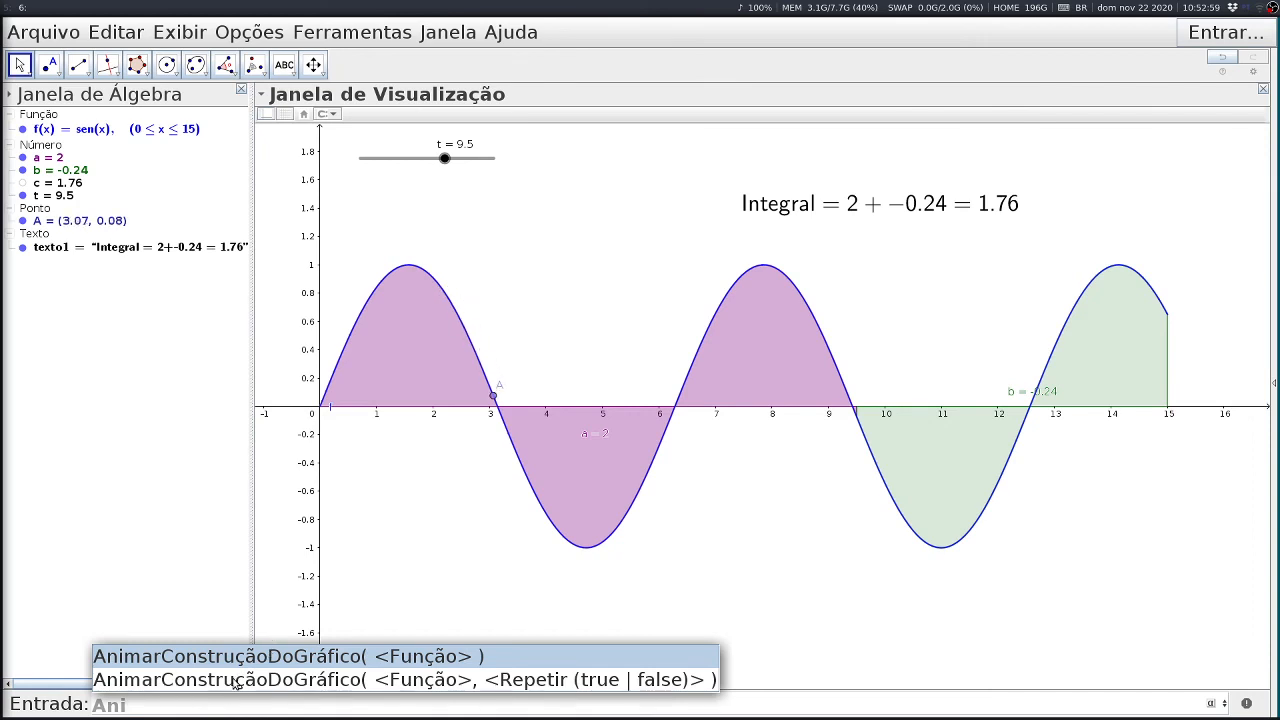
{"action": "left_click", "coordinate": [445, 569]}
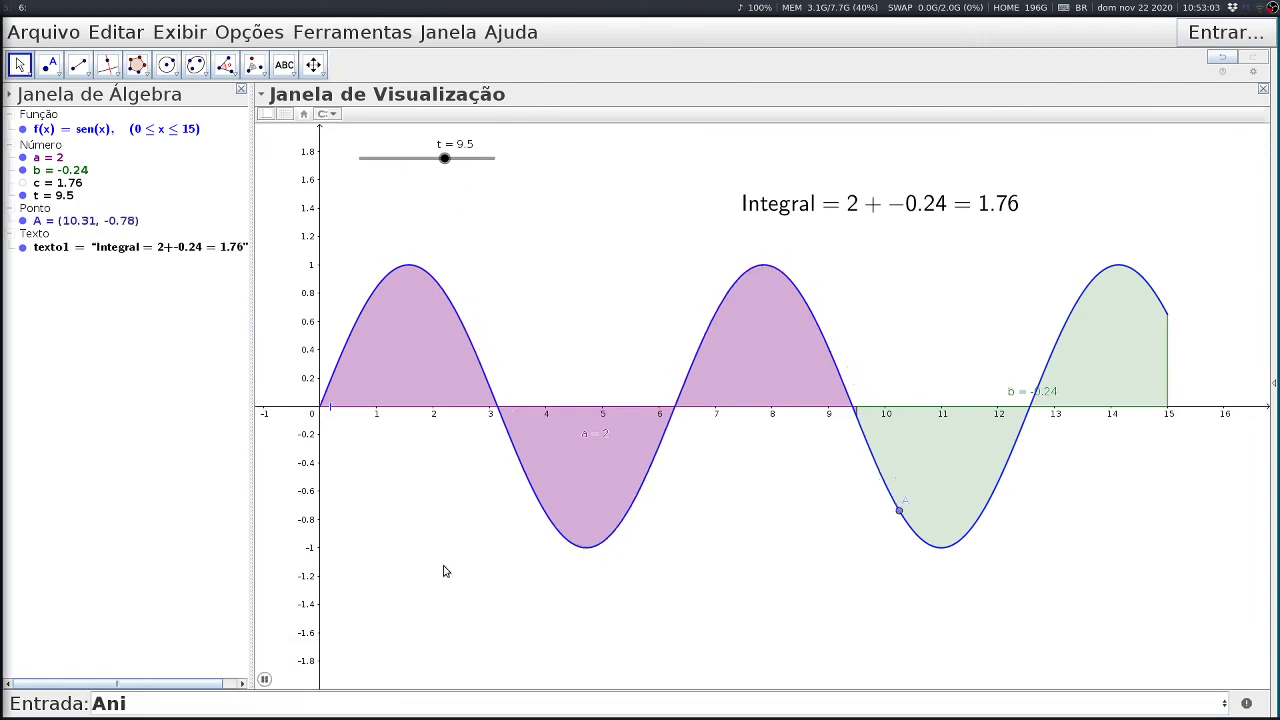